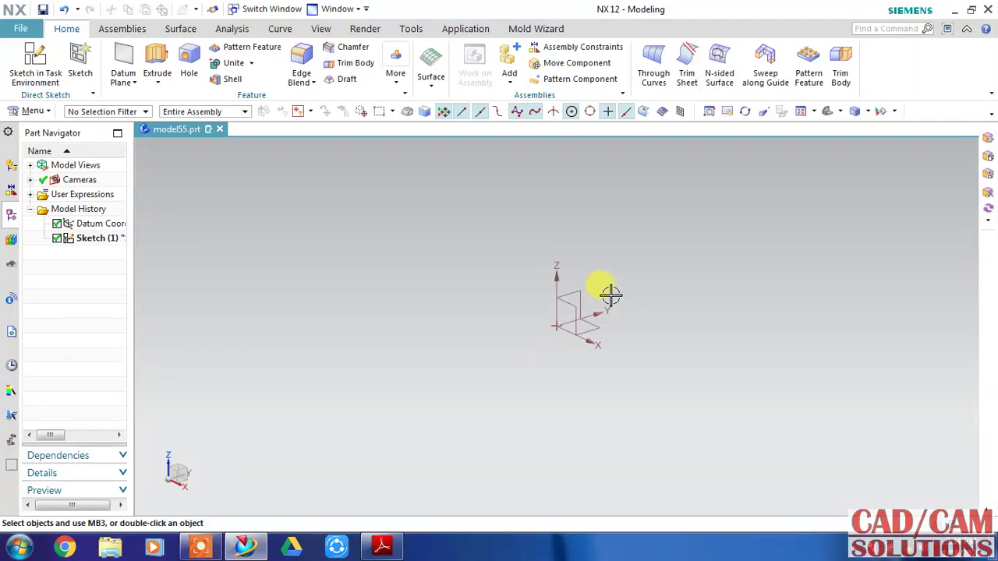
Step: Create a new sketch on the YZ datum plane with its horizontal reference along the Y-axis
click(35, 63)
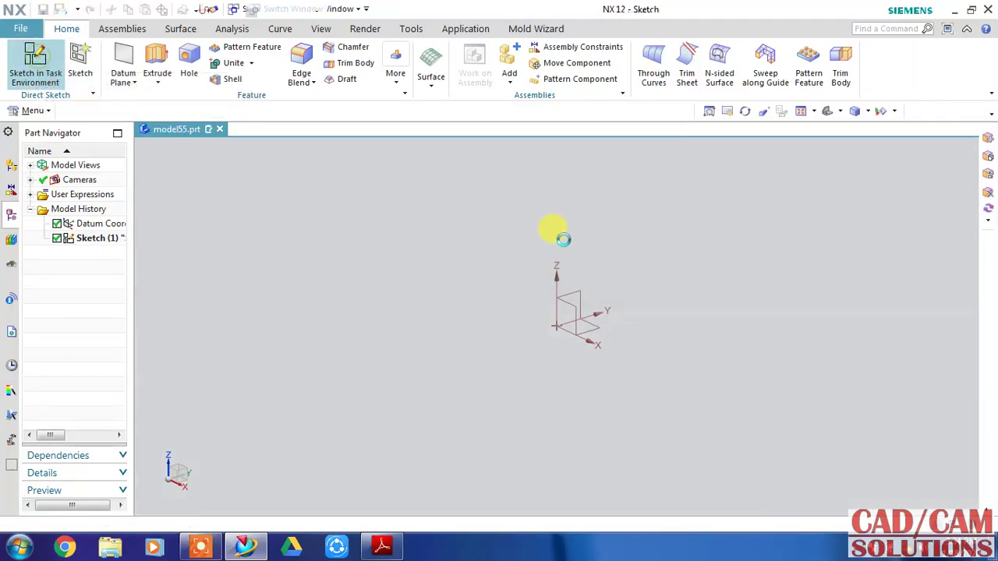
click(578, 281)
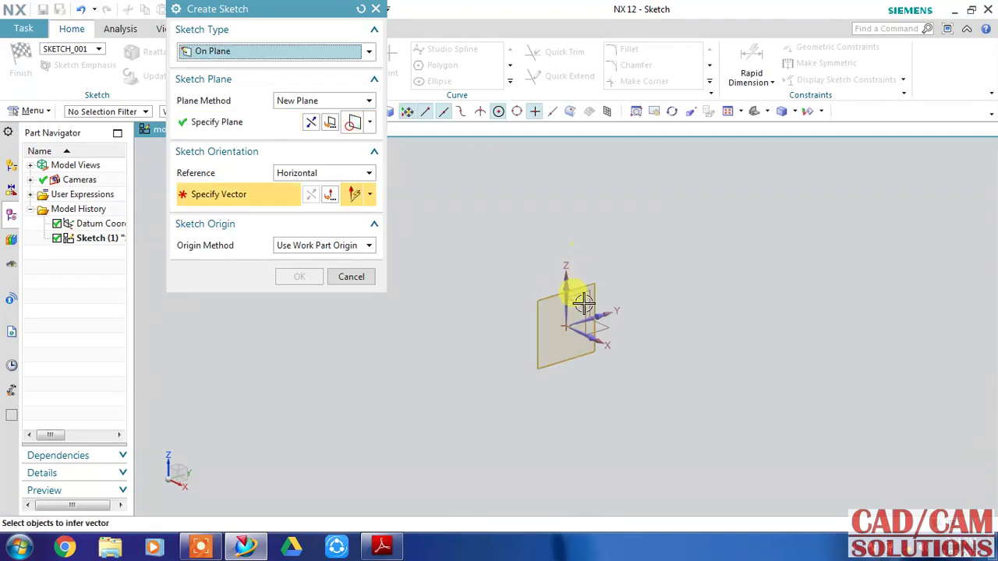
click(597, 312)
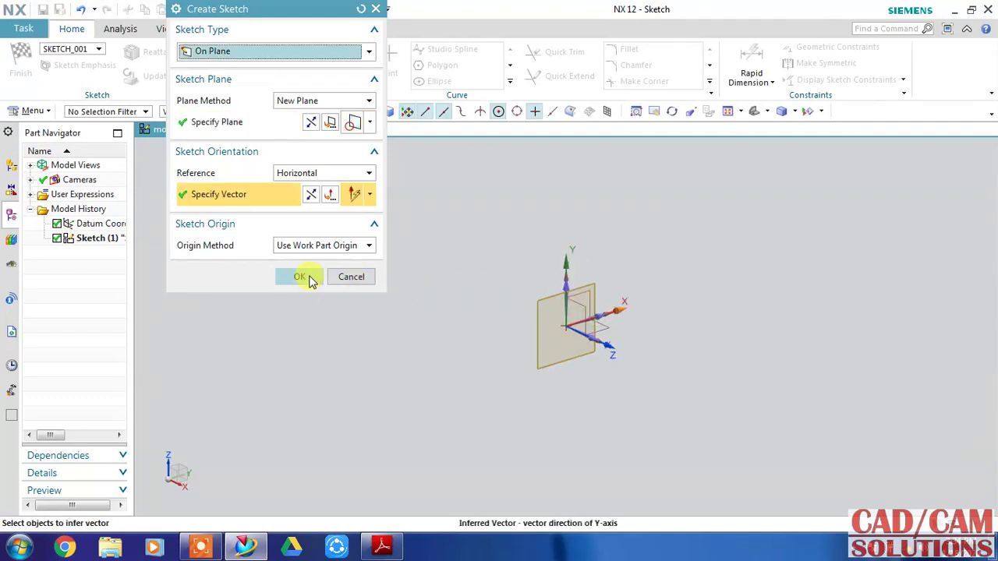
click(311, 281)
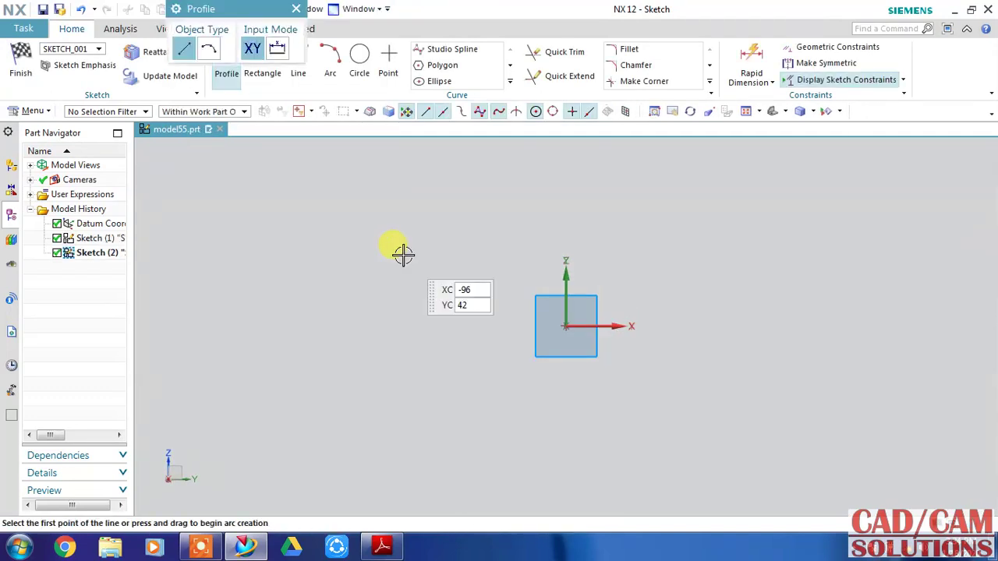
Step: Draw a vertical line about 116 long, roughly 64 to the right of the sketch origin
shift+middle_drag(485, 258, 406, 347)
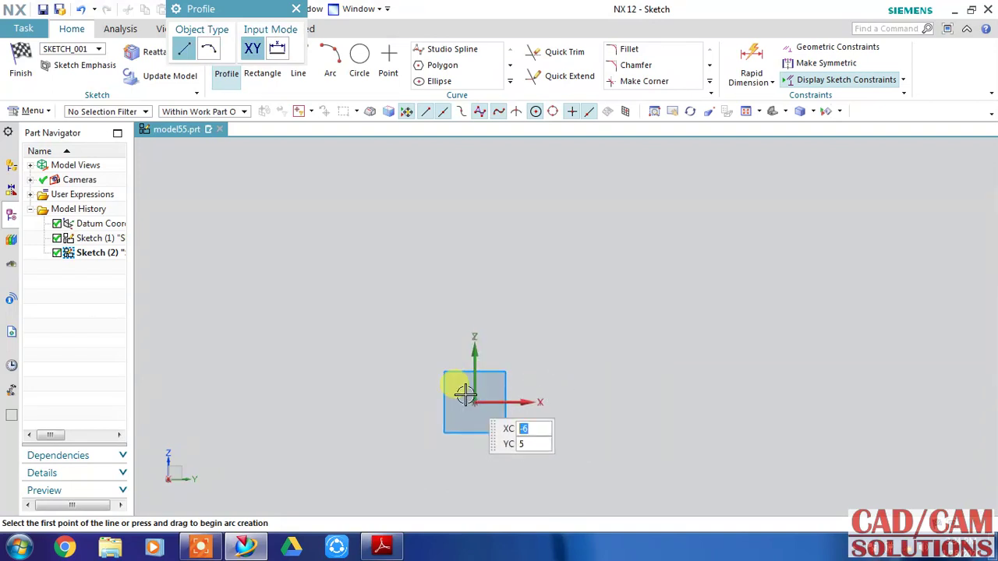
click(583, 400)
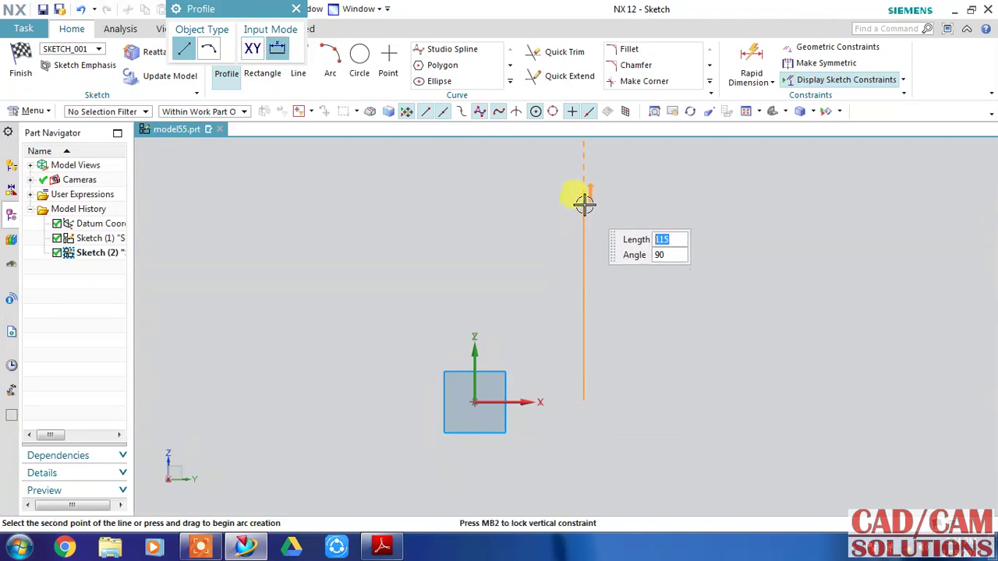
click(593, 205)
key(Escape)
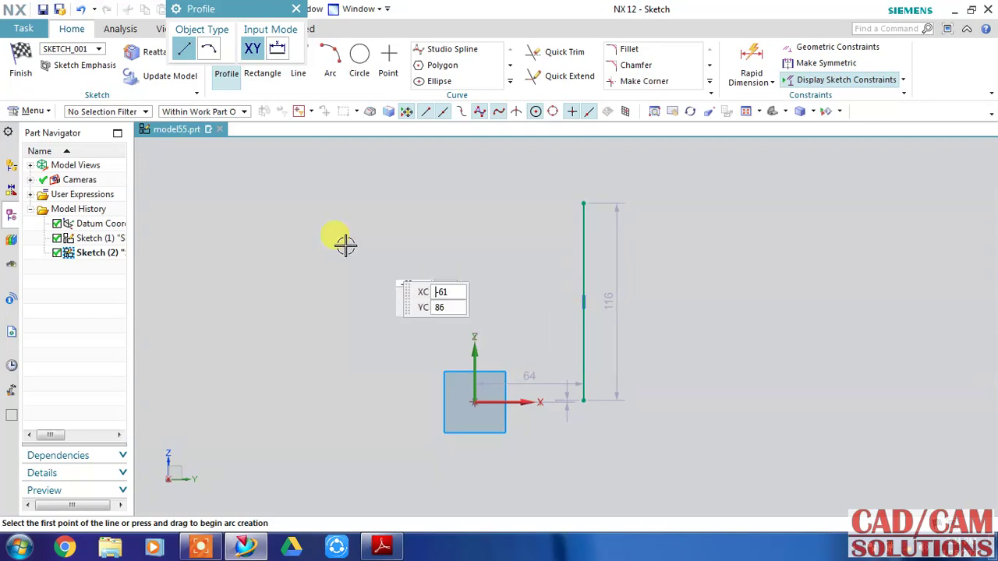
Step: Change the line's 64 offset dimension from the origin to 400
key(Escape)
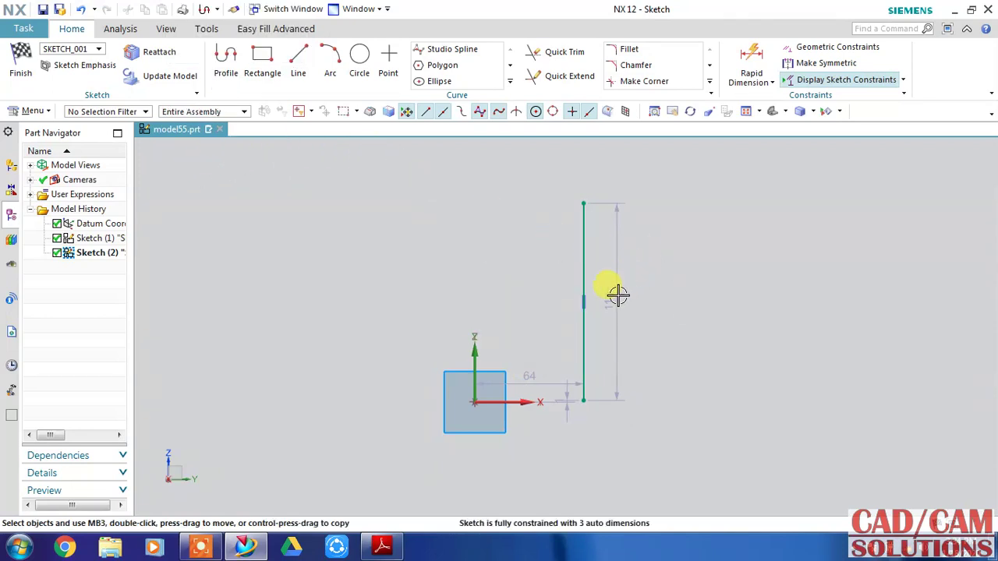
click(611, 300)
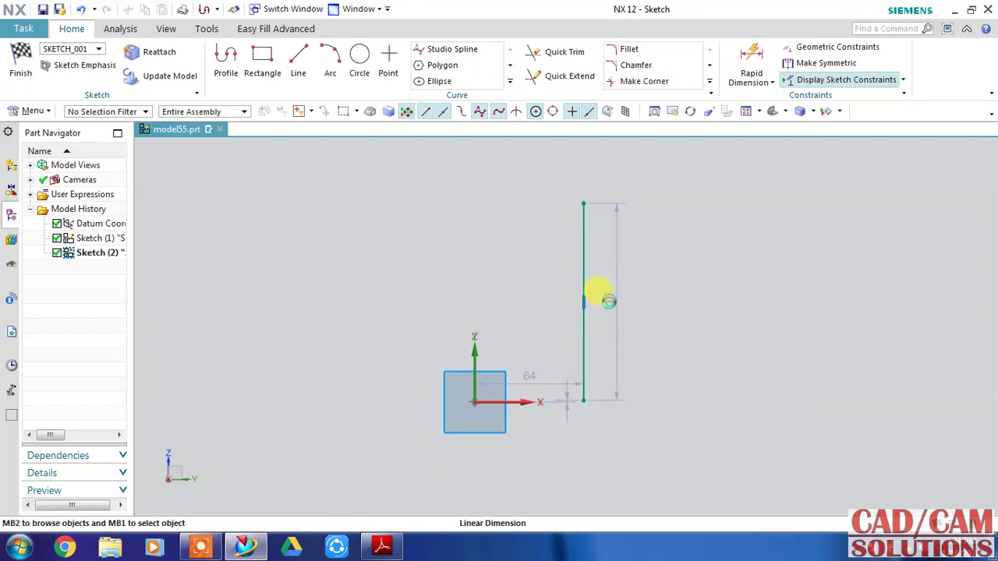
click(539, 381)
text(400)
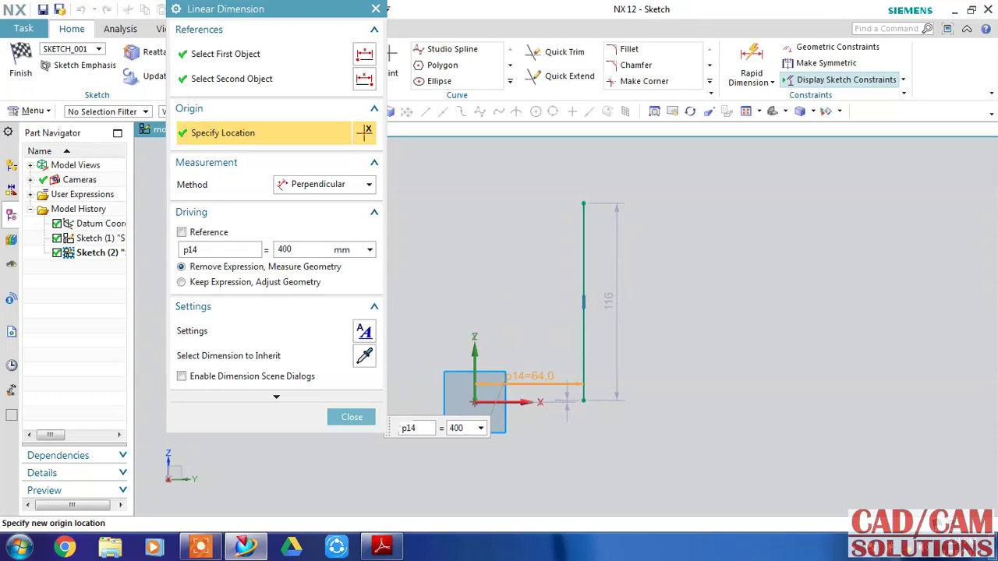
key(Return)
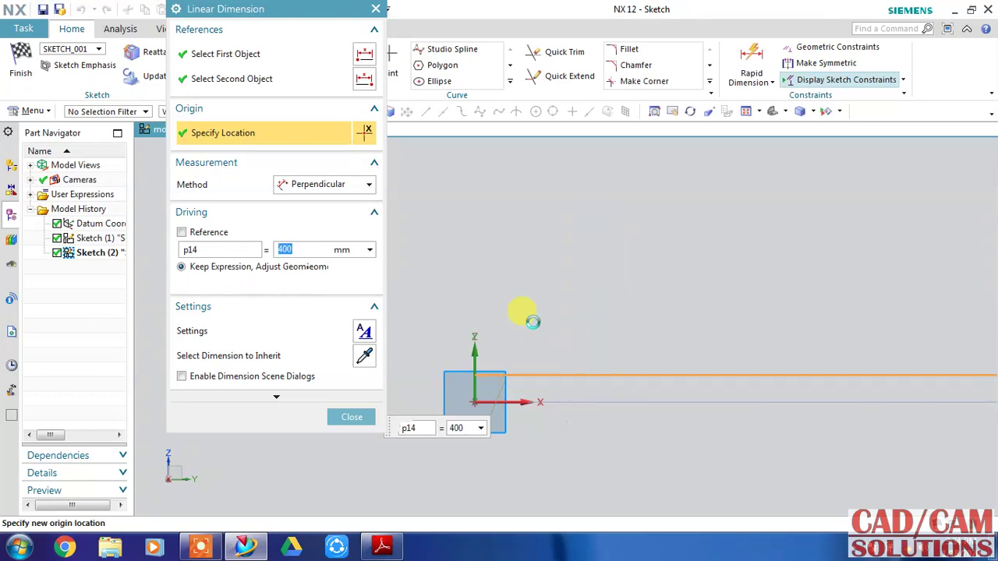
scroll(647, 399, down, 5)
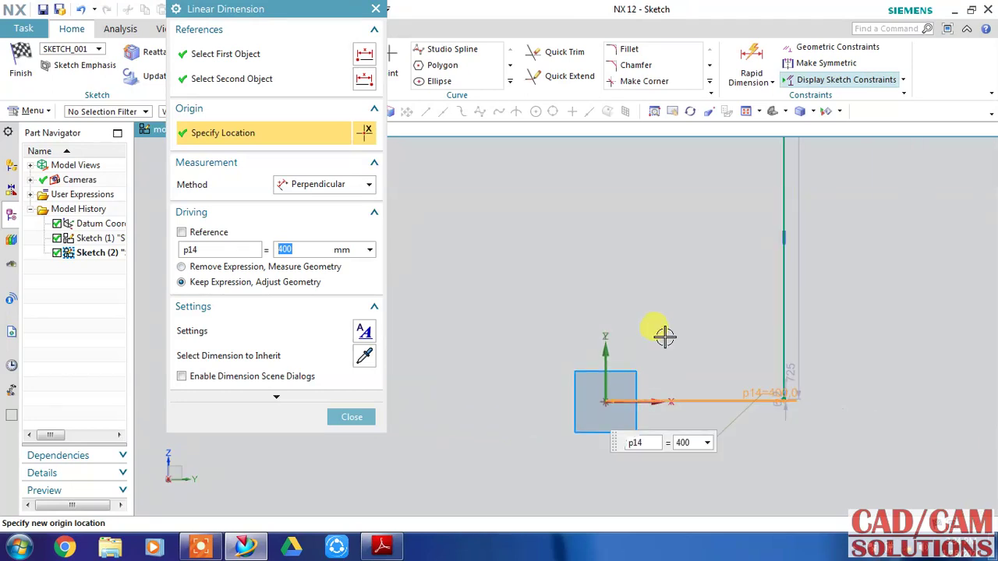
middle_click(722, 417)
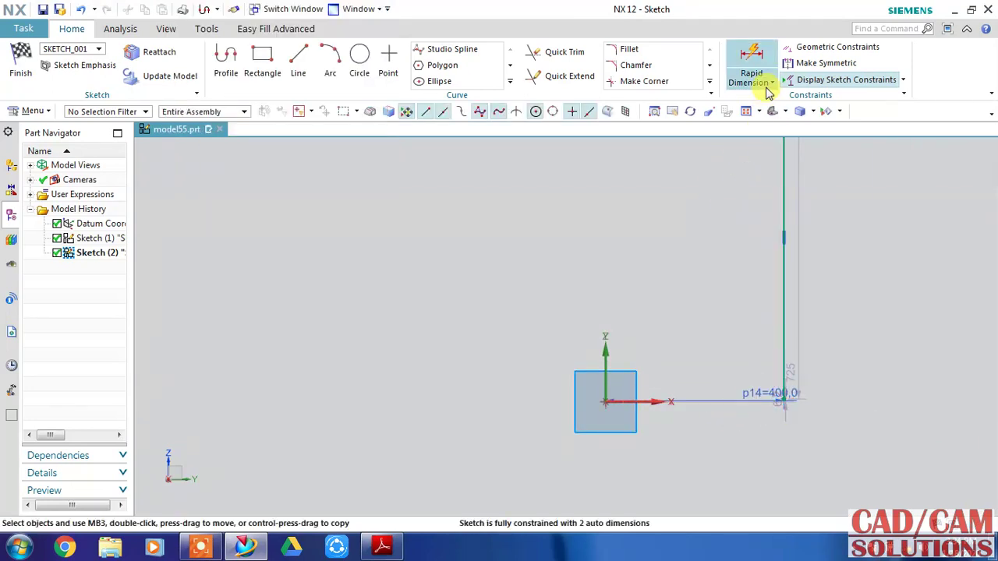
Step: Constrain the line's bottom end onto the horizontal axis and set its length to 800
click(784, 399)
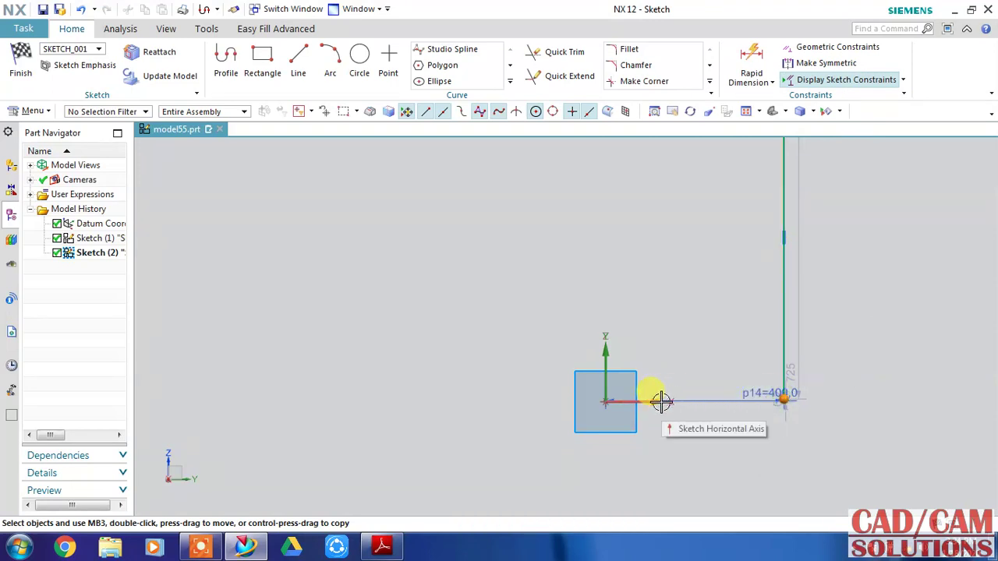
click(661, 401)
click(691, 380)
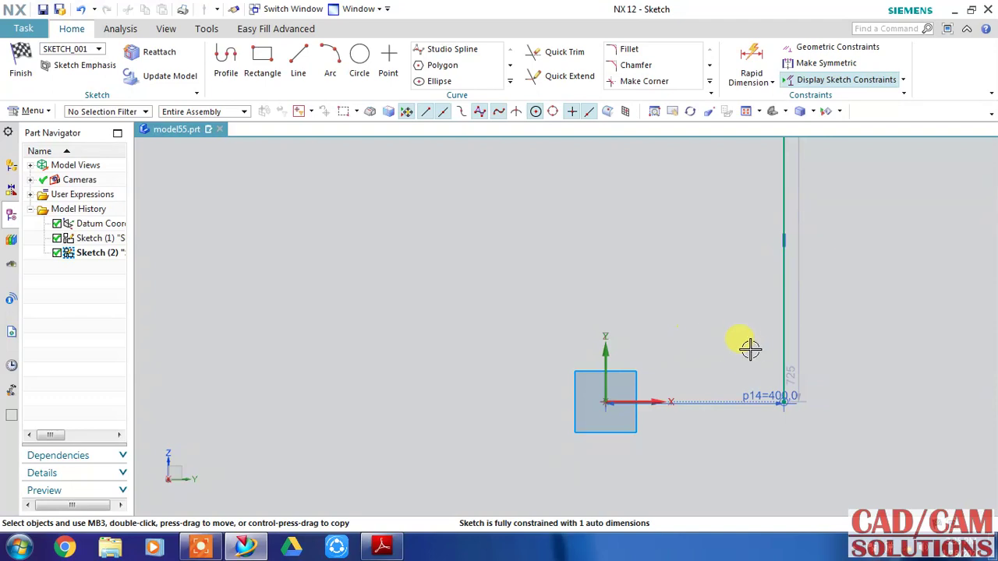
double_click(802, 320)
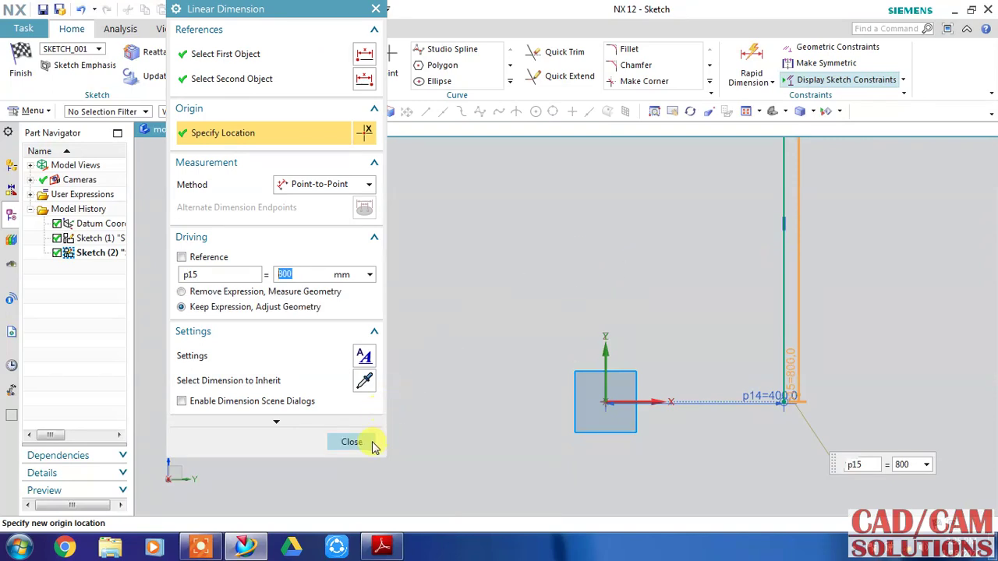
click(371, 445)
shift+middle_drag(472, 330, 443, 356)
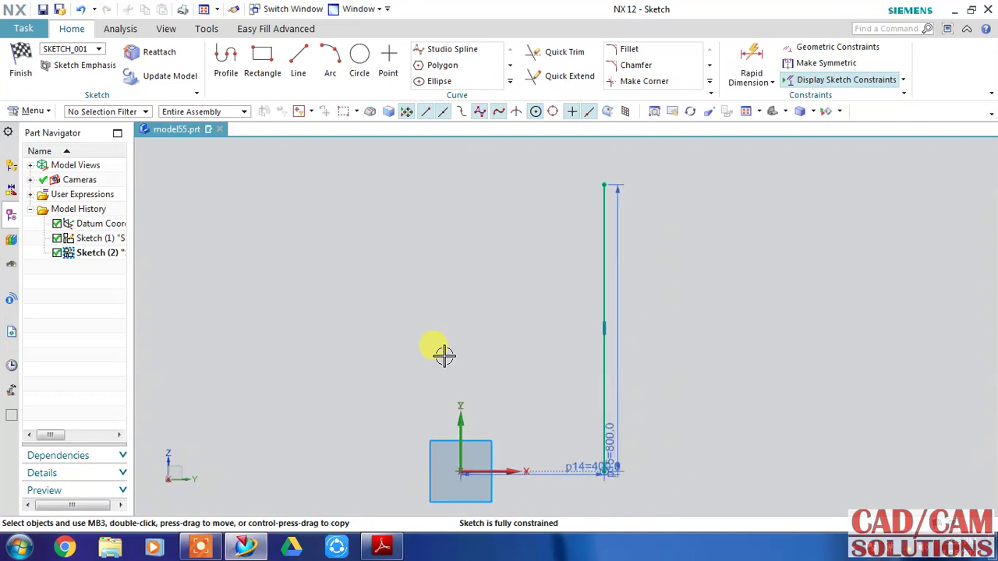
Step: Draw a Ø12 circle centred on the vertical line near its upper end
click(360, 54)
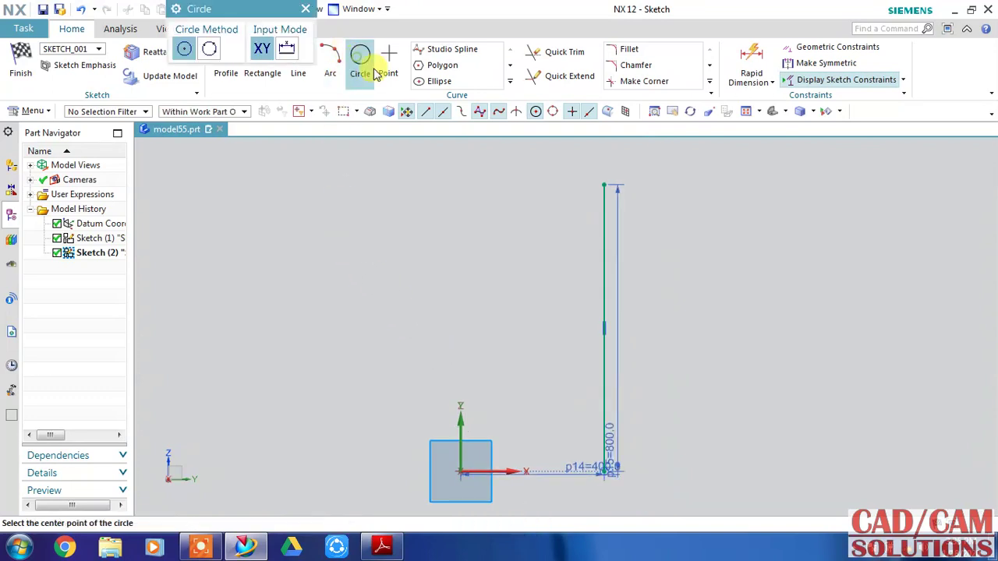
click(605, 241)
text(12)
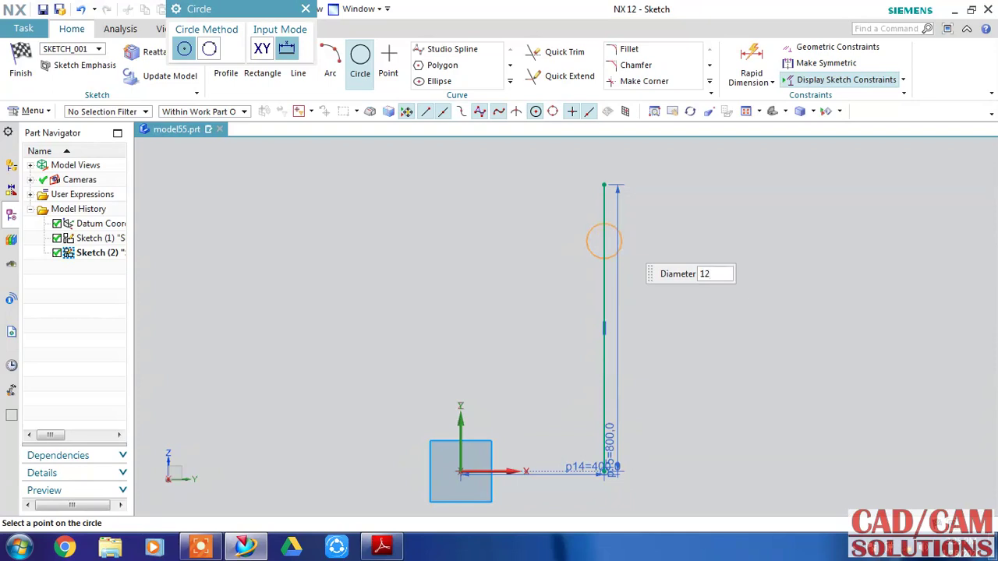
key(Return)
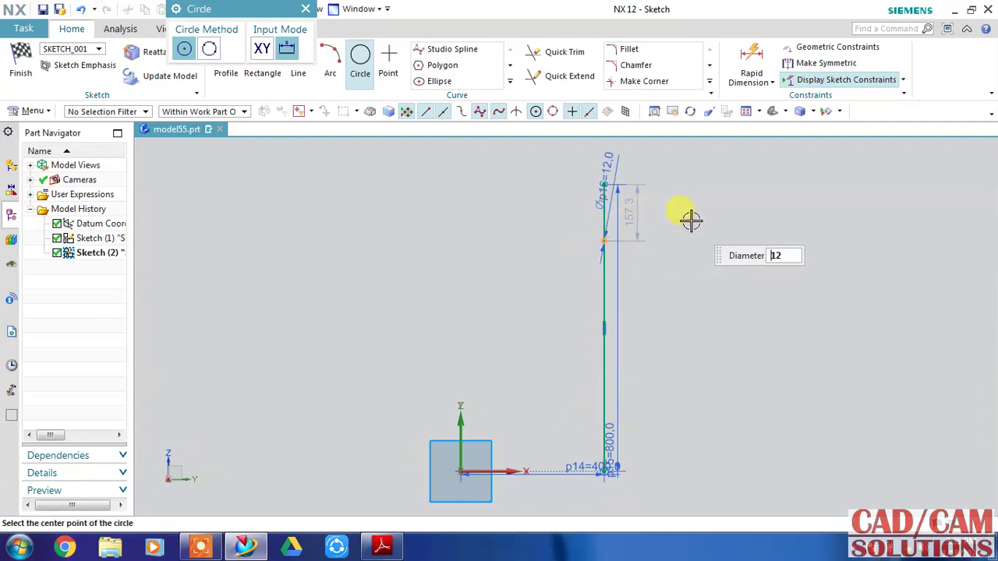
key(Escape)
scroll(600, 226, up, 3)
scroll(562, 226, up, 3)
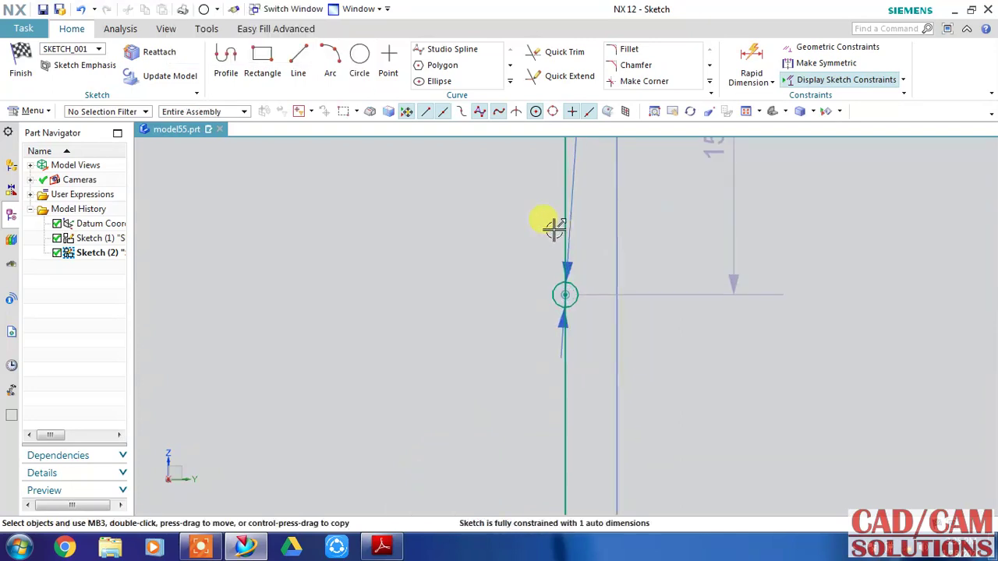
Step: Quick Trim away the circle's left half, leaving a right-hand arc
click(553, 52)
scroll(543, 285, up, 2)
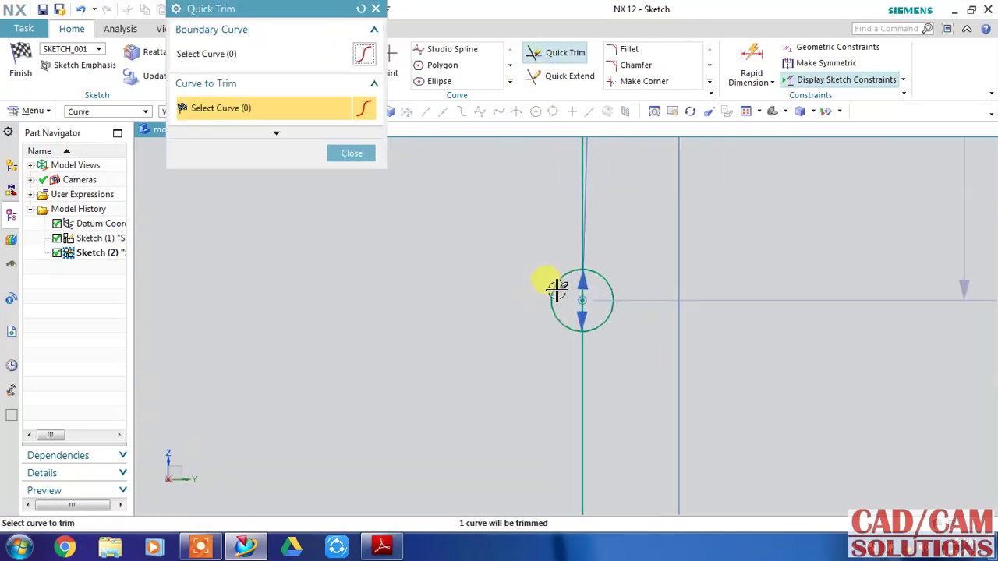
scroll(543, 296, up, 2)
click(543, 297)
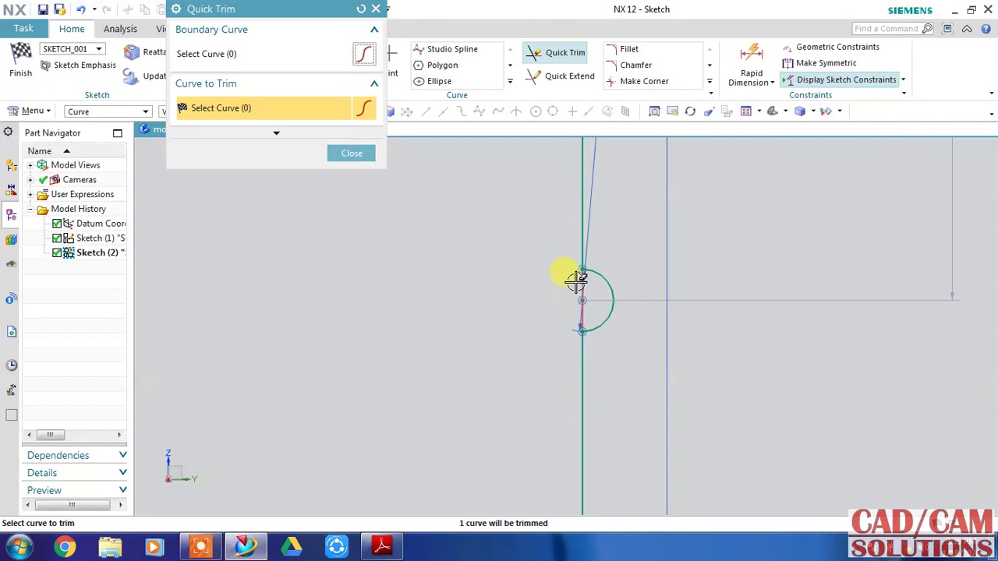
click(343, 153)
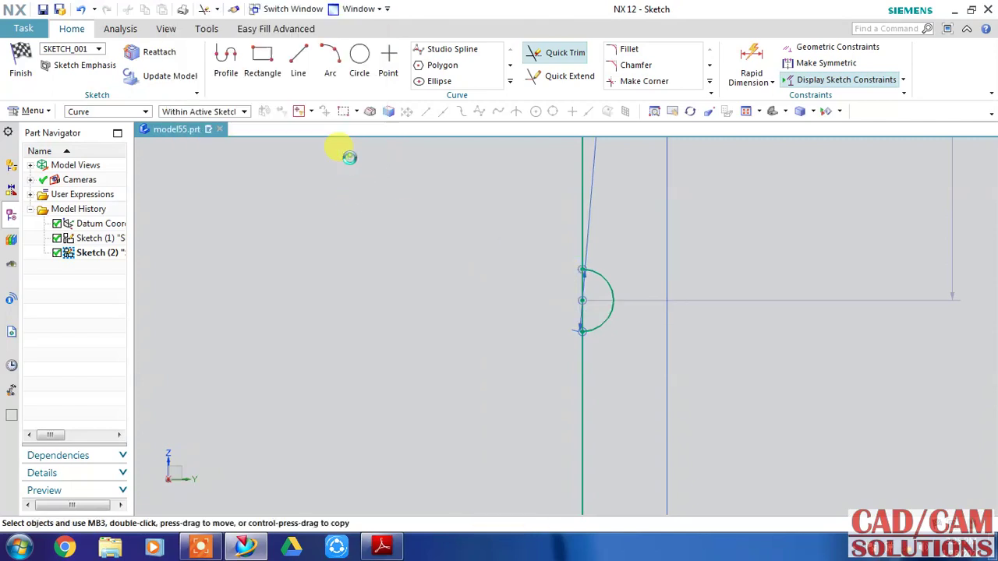
scroll(443, 281, down, 1)
scroll(444, 280, down, 2)
scroll(468, 285, down, 1)
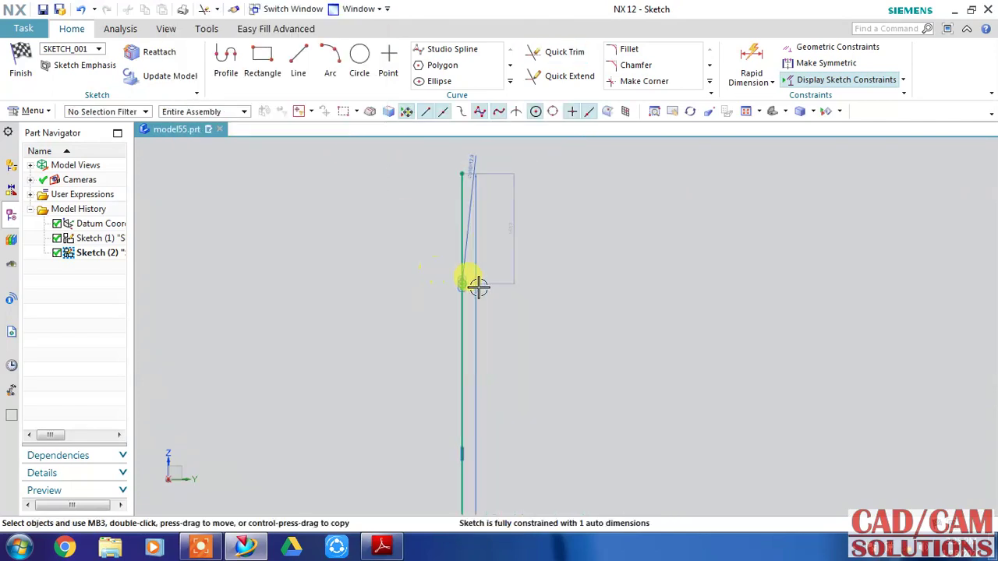
Step: Set the arc centre's distance below the line's top to 50, then select the arc
double_click(513, 234)
text(50)
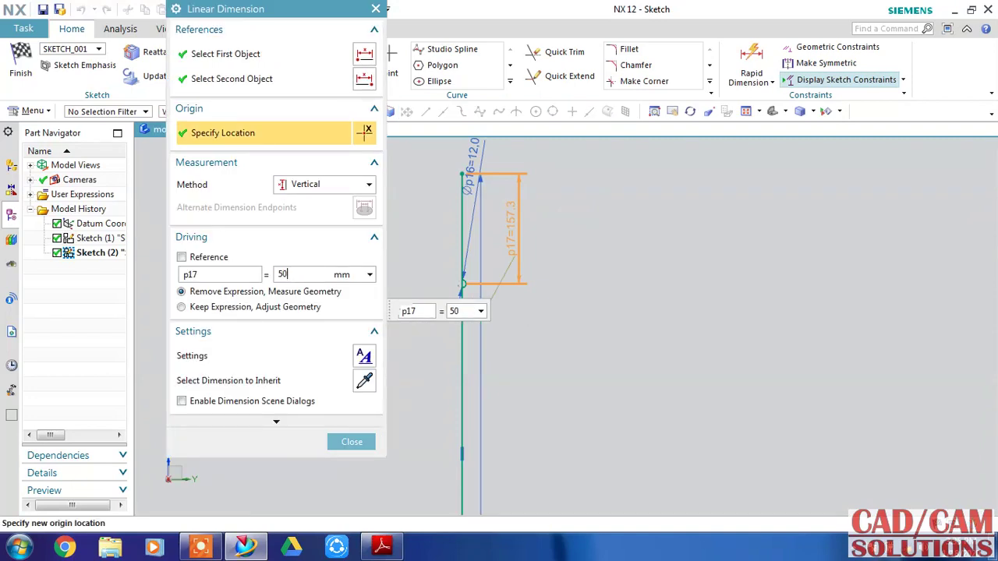
key(Return)
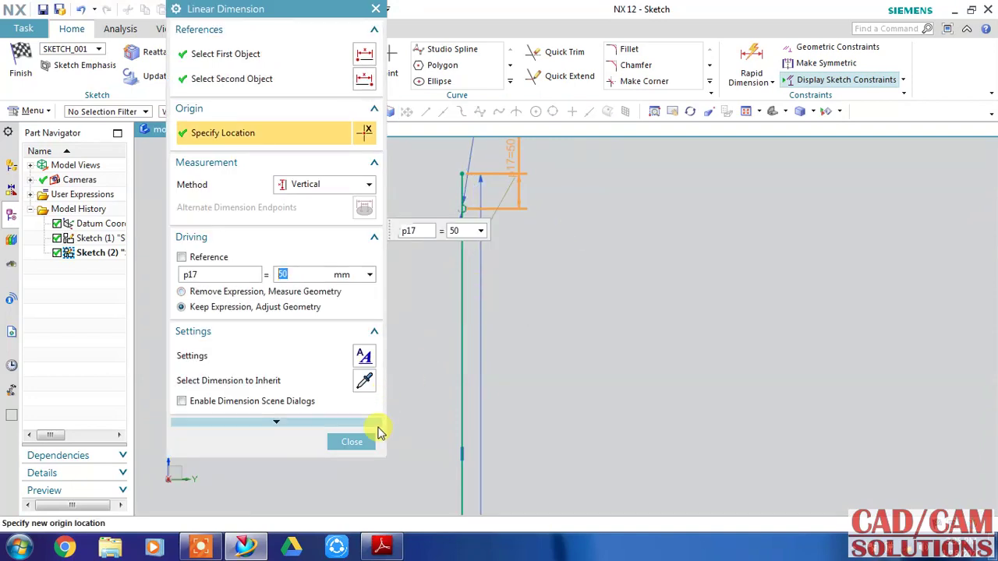
middle_click(423, 424)
scroll(603, 386, down, 2)
scroll(527, 286, up, 2)
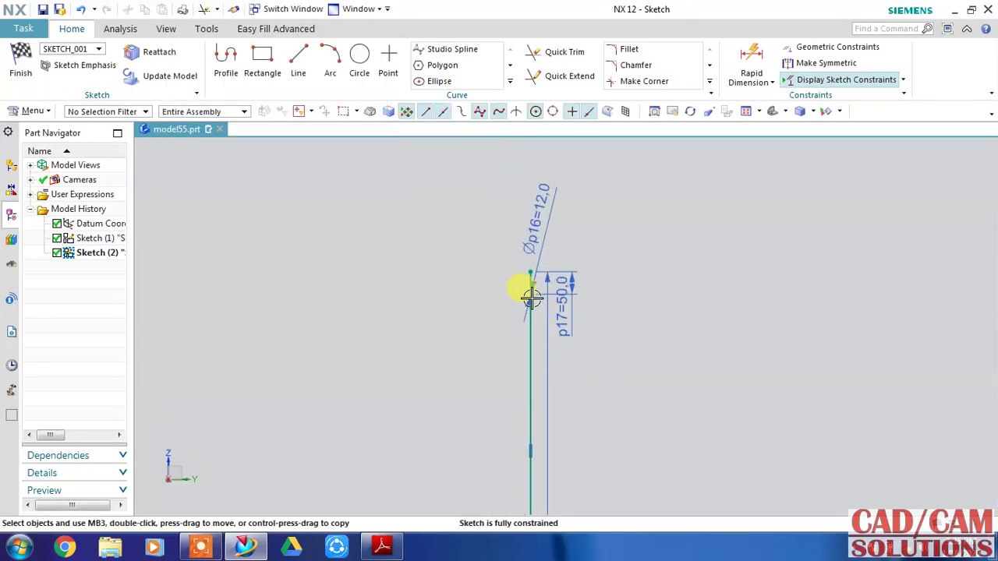
scroll(535, 286, up, 3)
scroll(543, 268, down, 2)
click(533, 273)
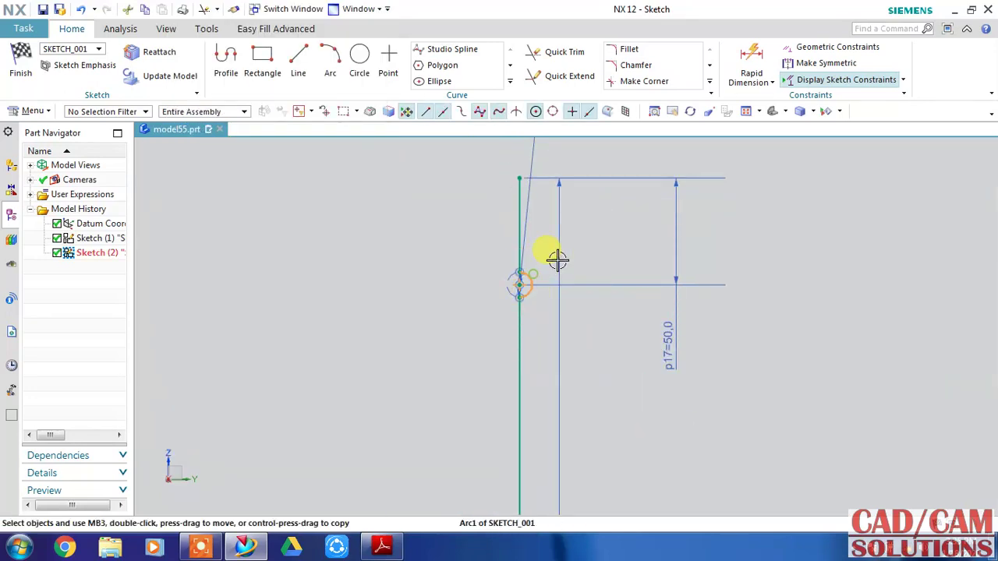
Step: Pattern Curve the arc linearly along the vertical line: count 5, pitch 170 mm
click(710, 84)
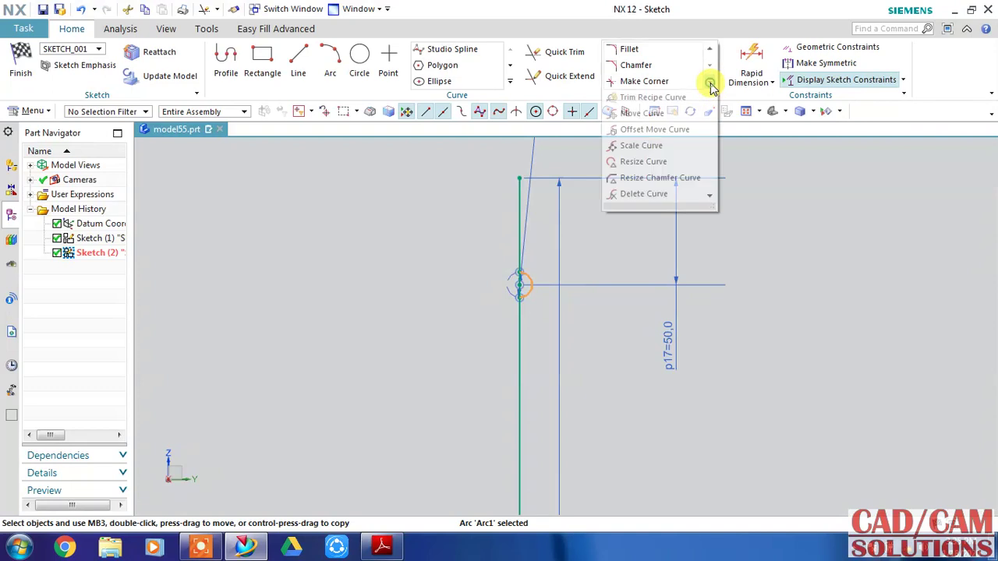
click(510, 80)
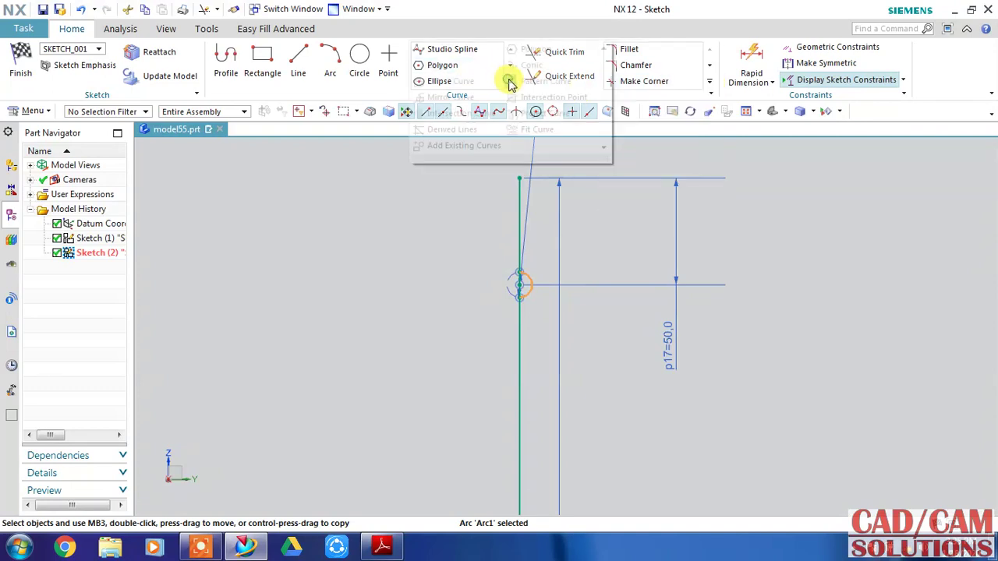
click(534, 82)
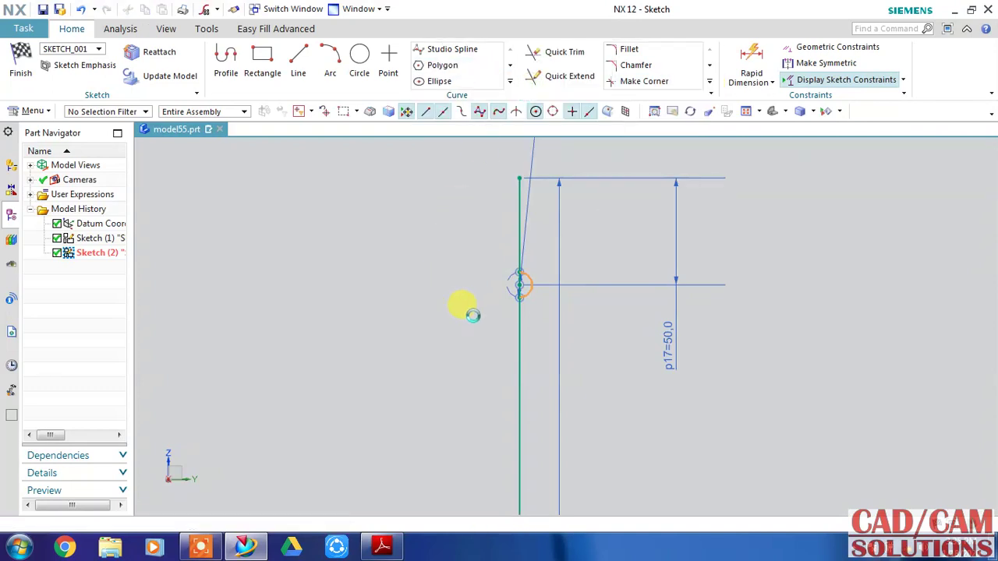
click(298, 152)
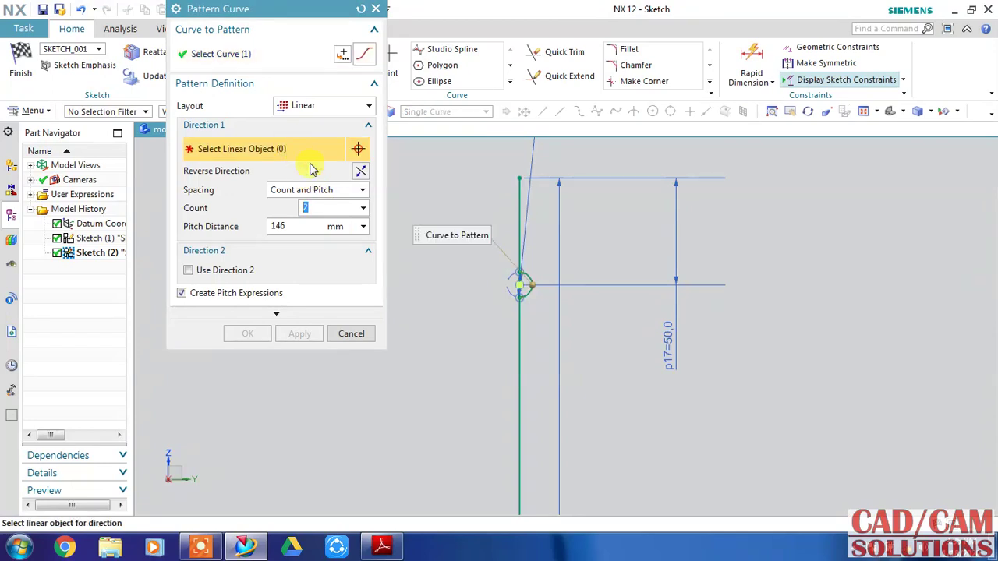
click(516, 333)
text(5)
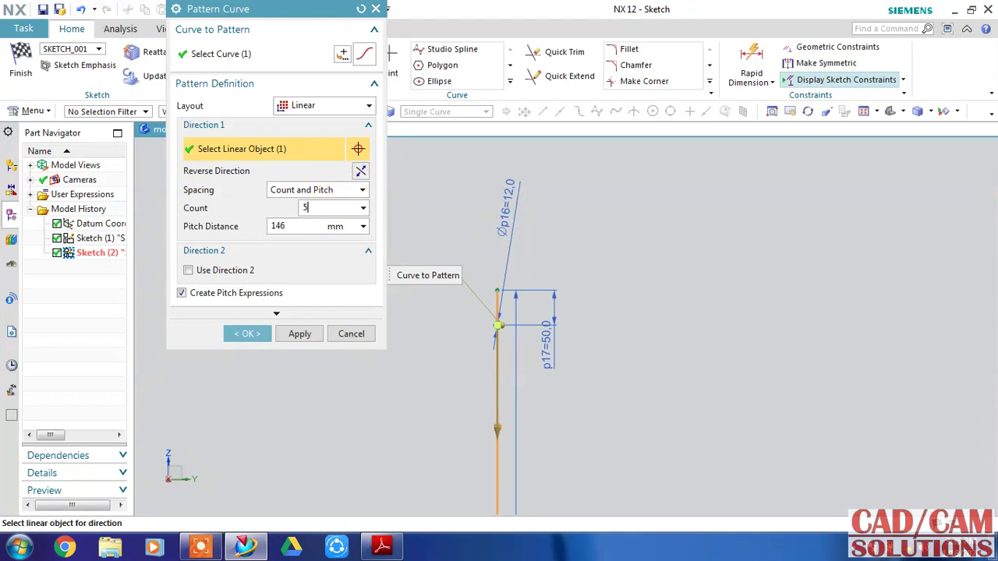
click(288, 226)
text(170)
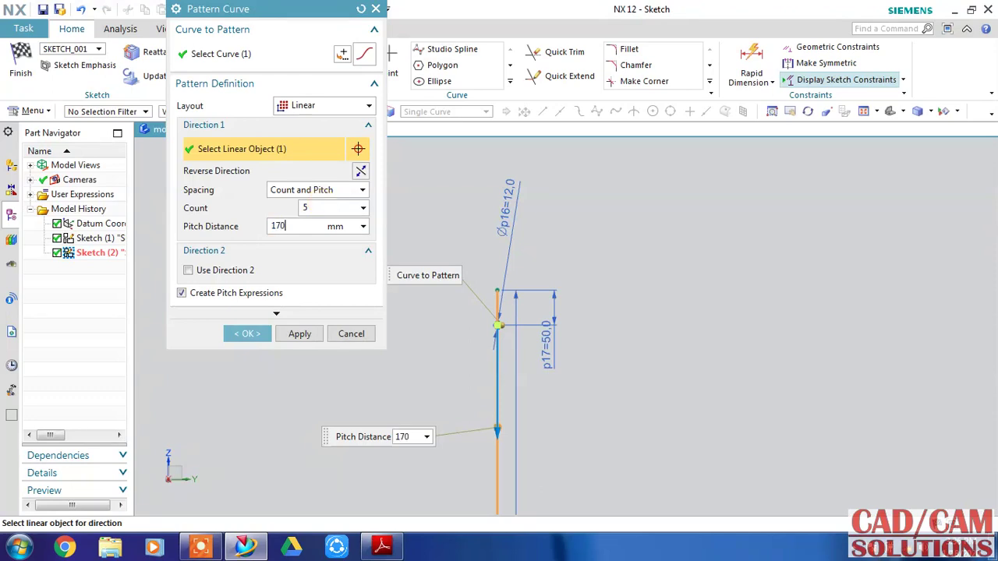
scroll(606, 390, down, 2)
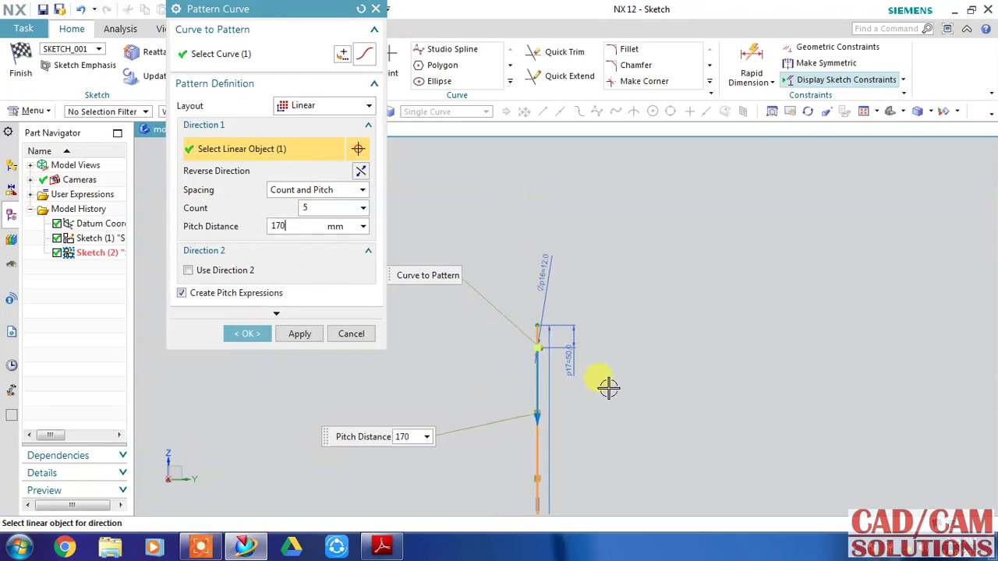
scroll(606, 388, down, 1)
scroll(606, 388, down, 2)
click(676, 386)
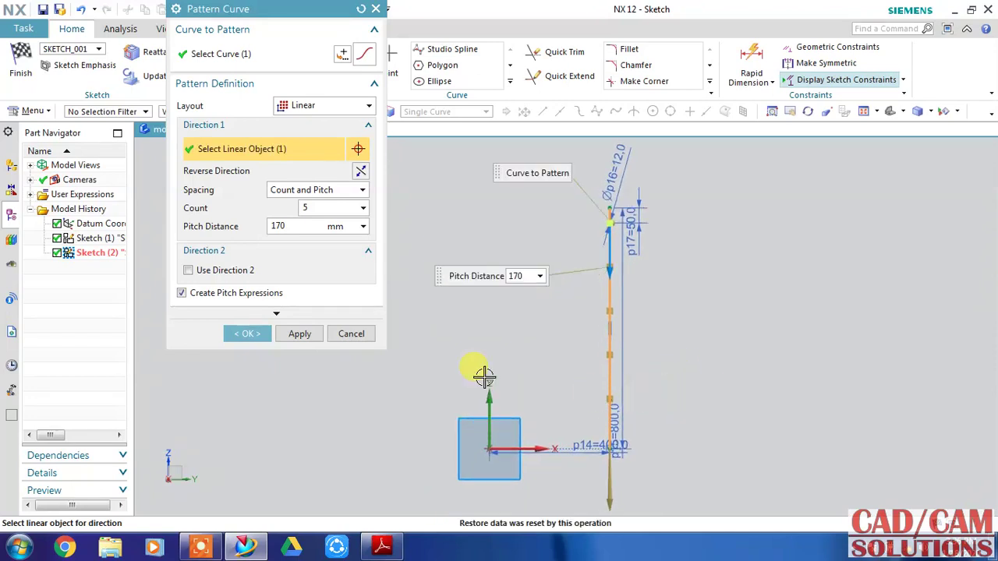
click(313, 213)
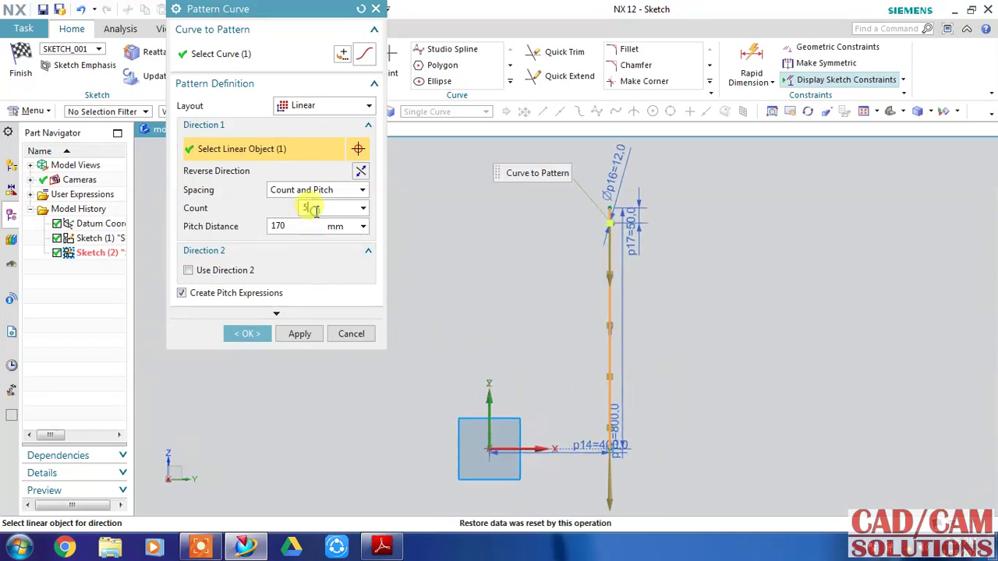
click(248, 334)
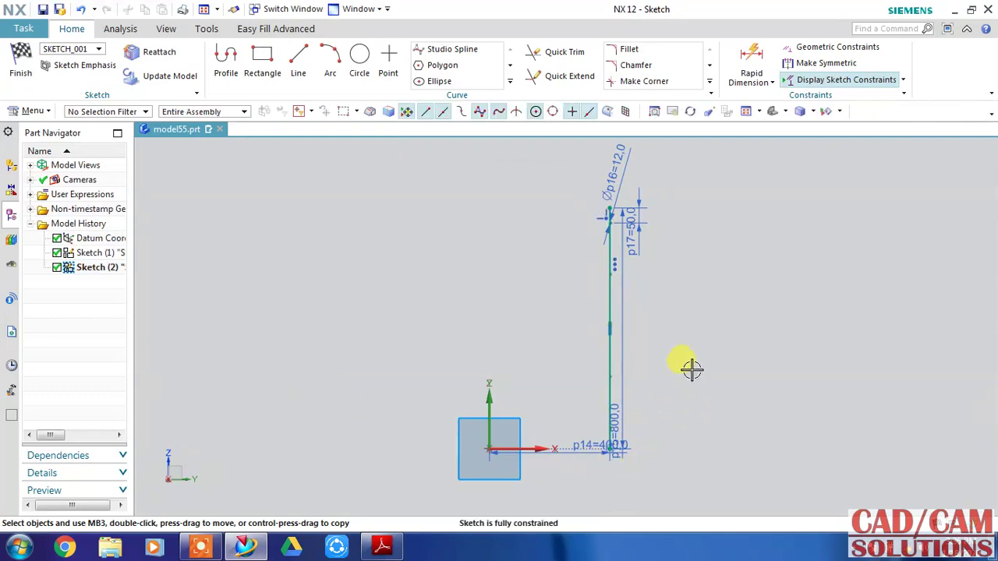
Step: Quick Trim the short vertical-line segments lying inside each of the five arcs
scroll(624, 406, up, 4)
scroll(650, 390, up, 2)
scroll(658, 385, down, 2)
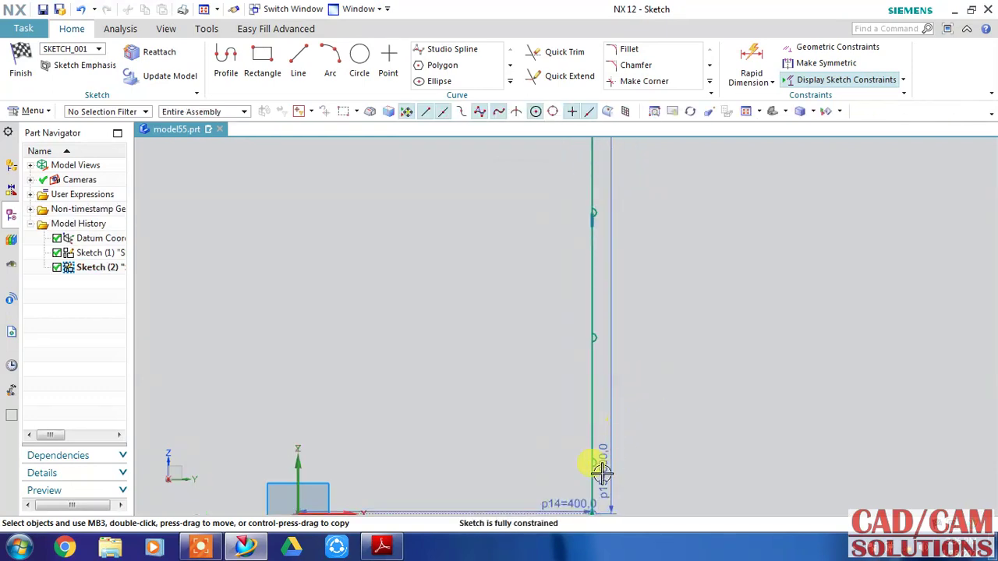
scroll(602, 471, up, 2)
click(553, 51)
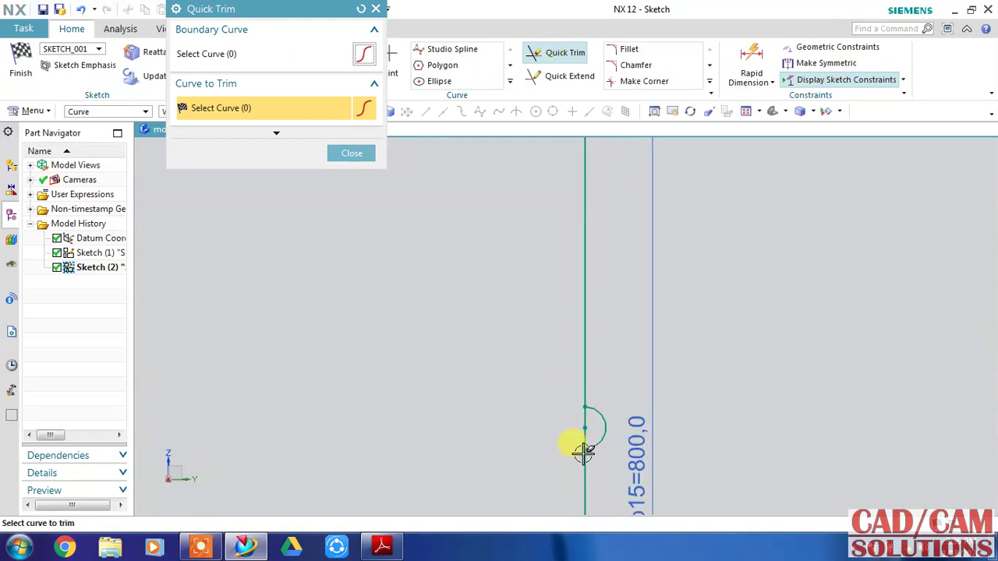
click(587, 420)
scroll(530, 386, down, 2)
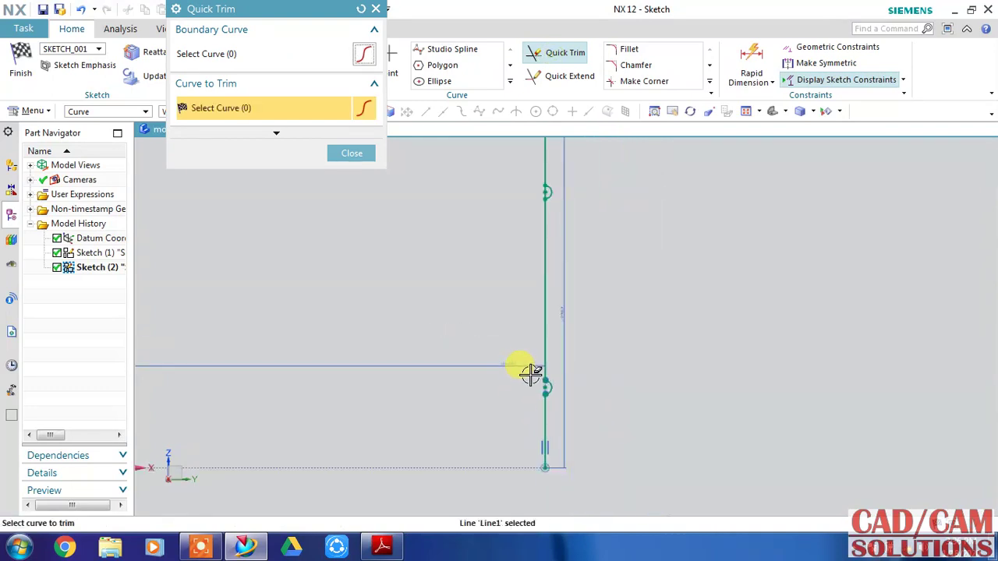
scroll(531, 374, down, 2)
scroll(553, 390, up, 3)
scroll(546, 316, up, 2)
scroll(569, 257, up, 2)
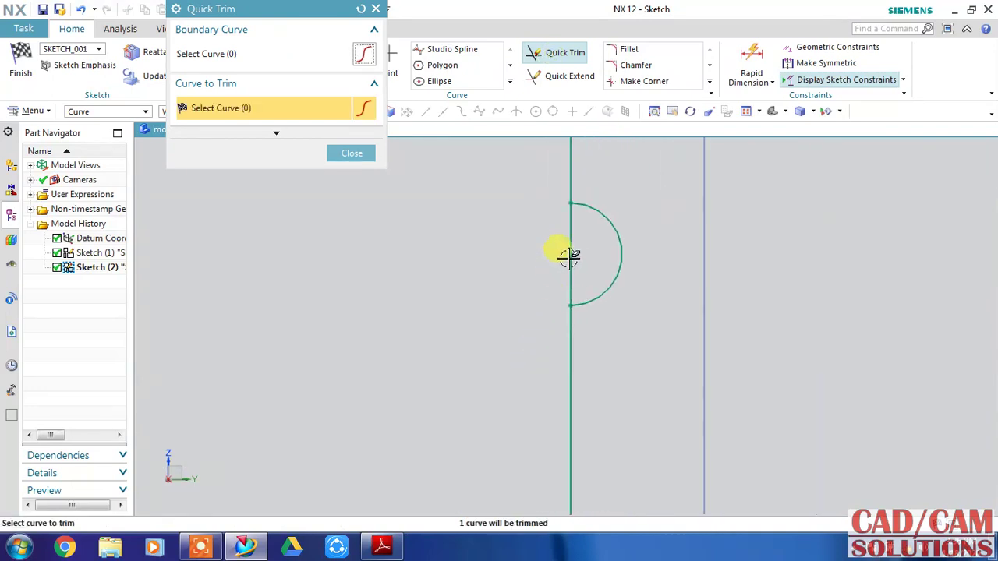
scroll(518, 290, down, 2)
scroll(517, 290, down, 2)
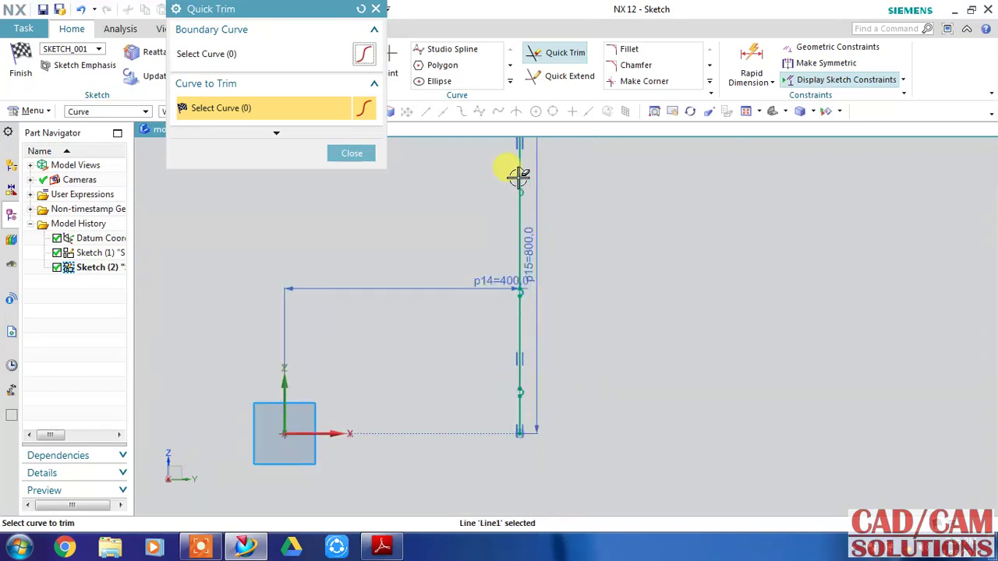
scroll(518, 170, up, 3)
scroll(564, 221, up, 2)
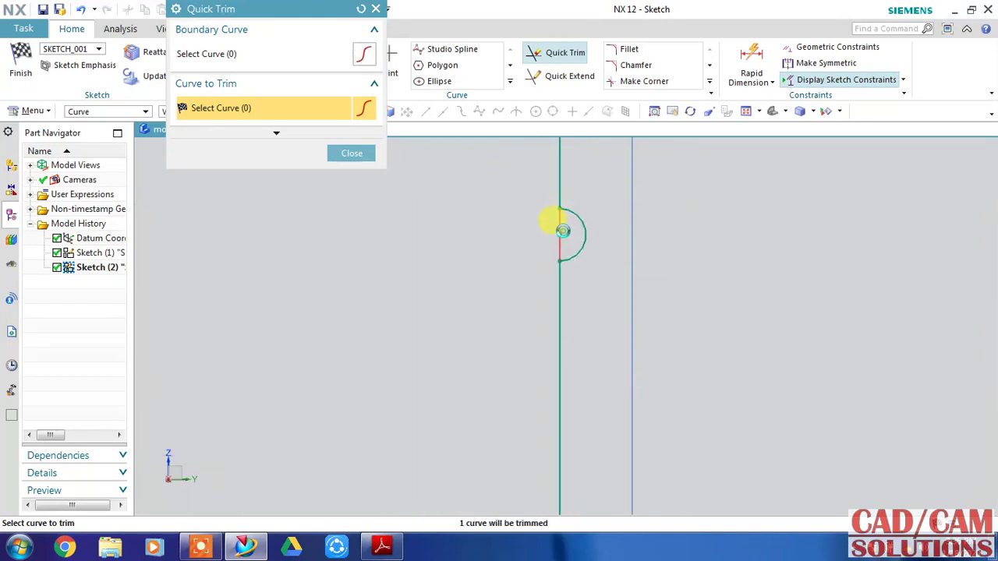
scroll(563, 231, down, 2)
scroll(528, 252, down, 2)
scroll(526, 226, down, 2)
scroll(534, 166, up, 1)
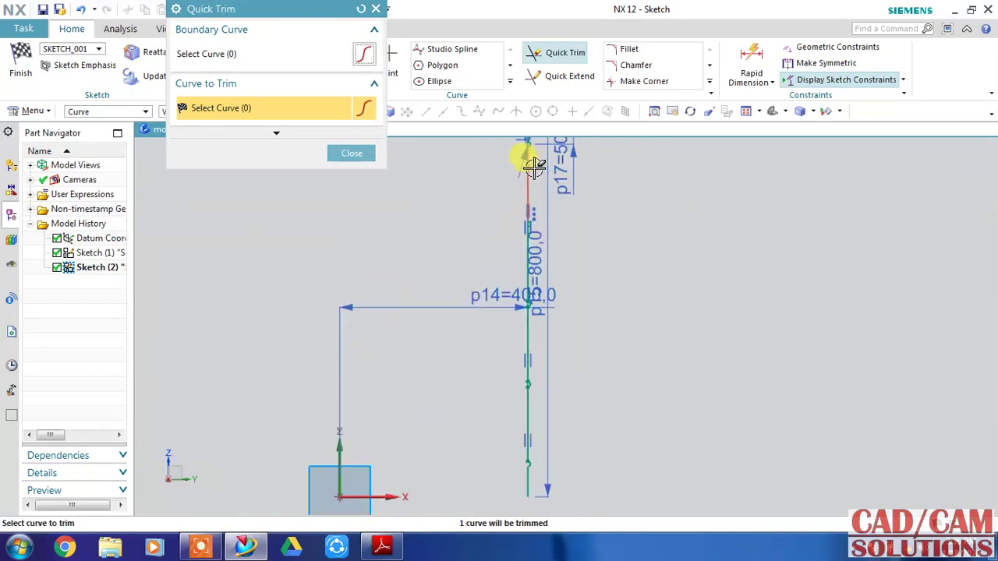
scroll(530, 187, up, 1)
scroll(528, 199, up, 2)
scroll(521, 293, up, 1)
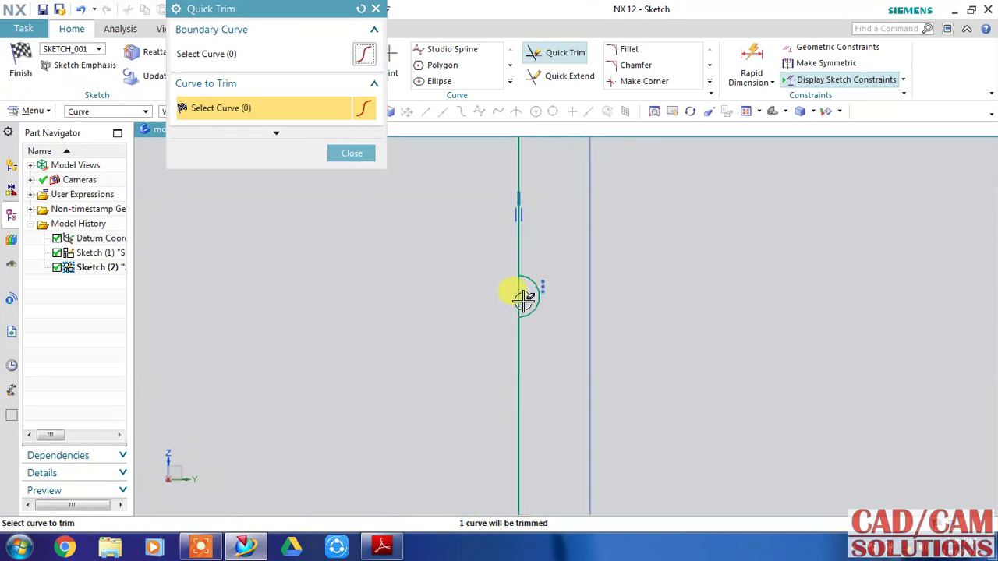
scroll(499, 281, down, 2)
scroll(486, 274, down, 2)
scroll(486, 196, up, 1)
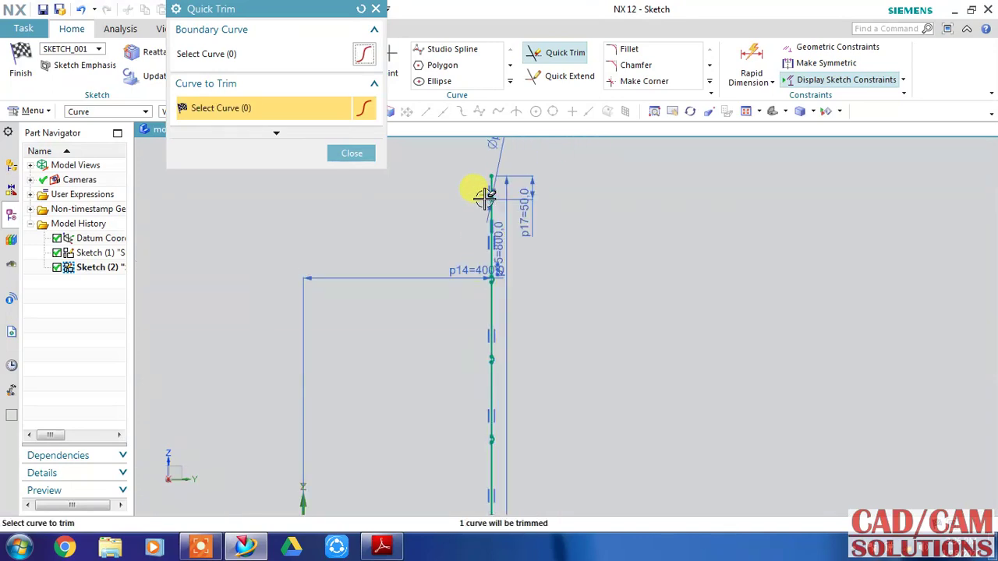
scroll(499, 196, up, 2)
scroll(468, 200, up, 2)
scroll(492, 195, up, 2)
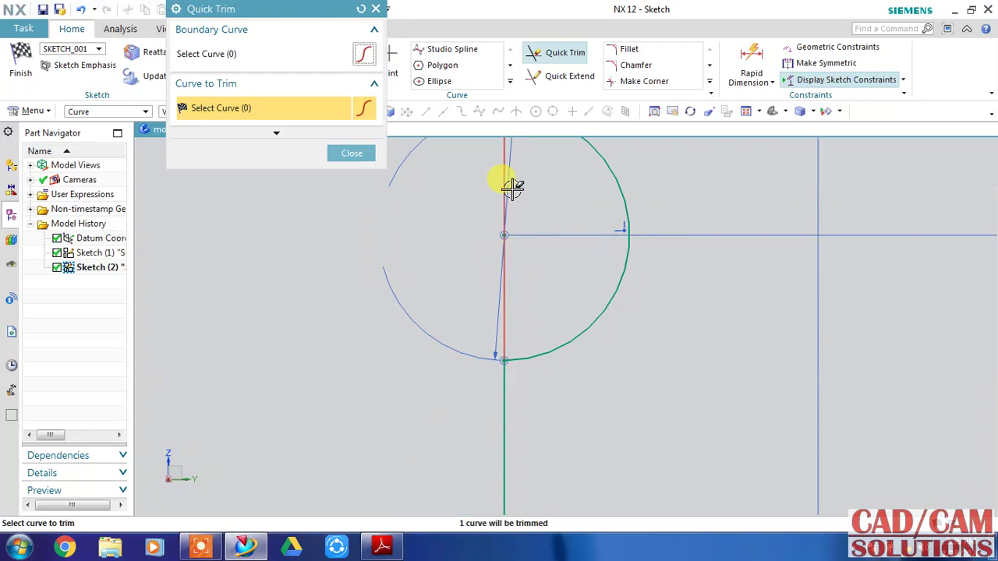
scroll(494, 195, down, 2)
scroll(468, 245, down, 3)
scroll(440, 276, down, 1)
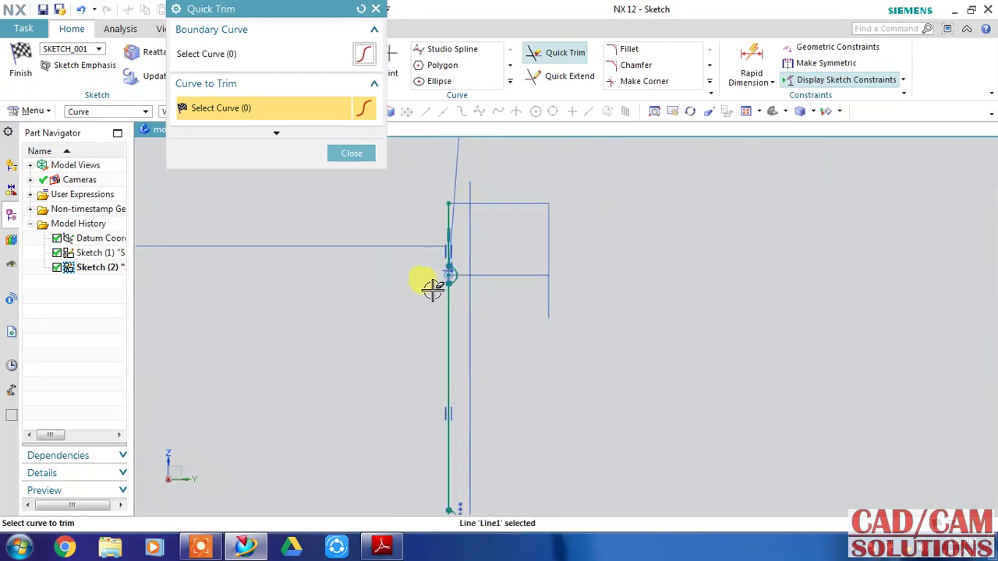
click(351, 153)
scroll(397, 258, down, 2)
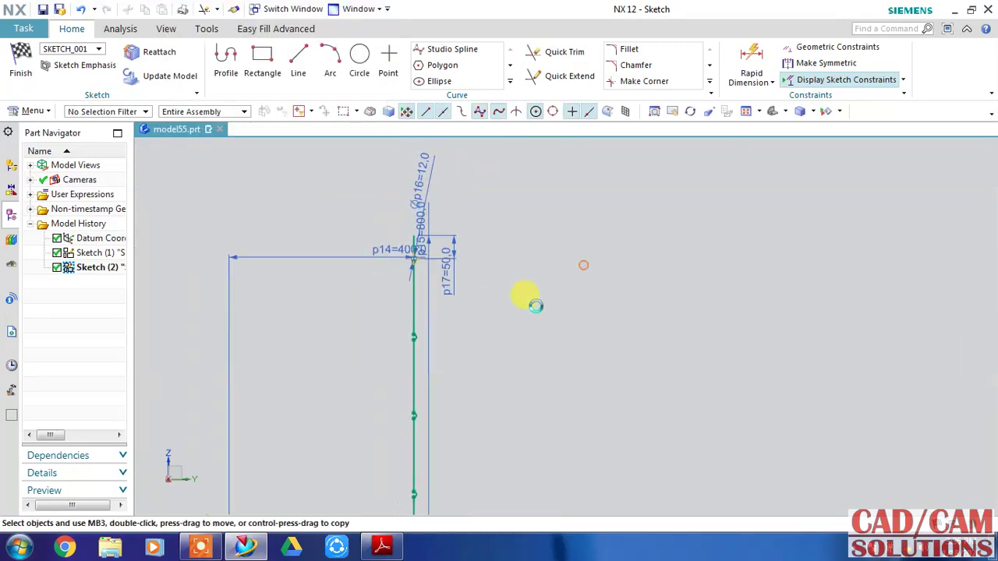
scroll(536, 306, down, 1)
shift+middle_drag(536, 306, 631, 312)
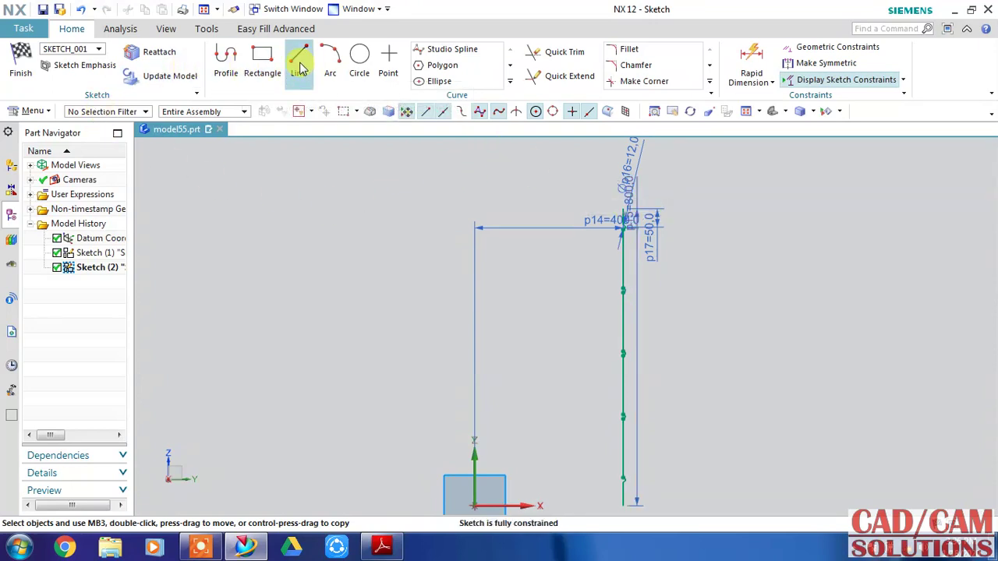
Step: Finish the sketch and set up an Extrude of its 11 curves, previewing a 105 mm sheet
click(20, 62)
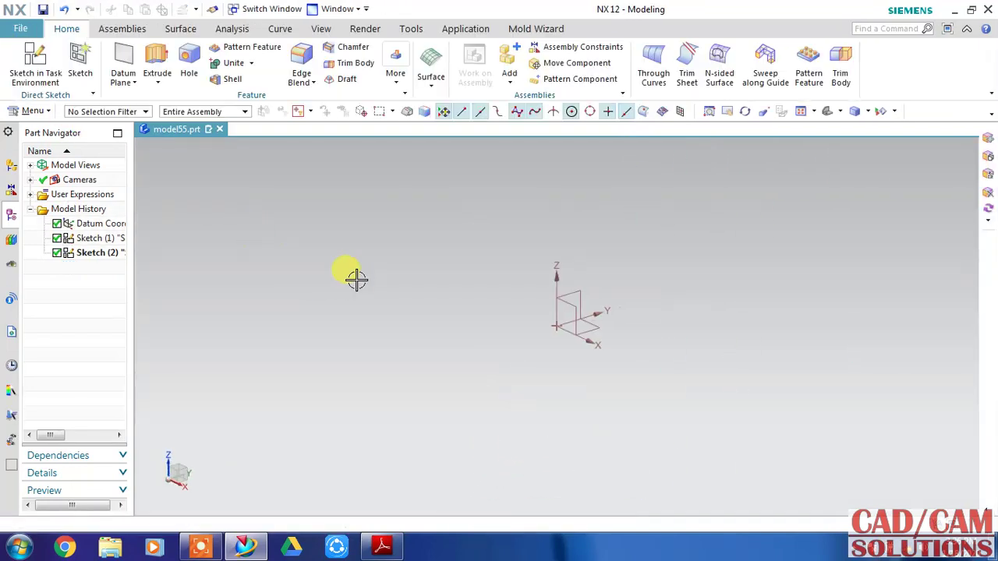
scroll(342, 284, down, 2)
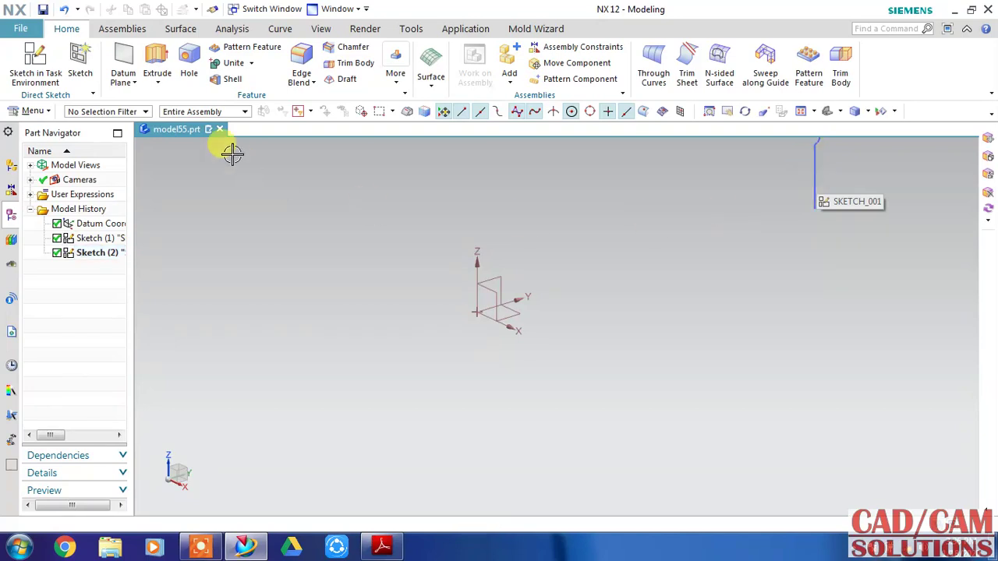
click(157, 58)
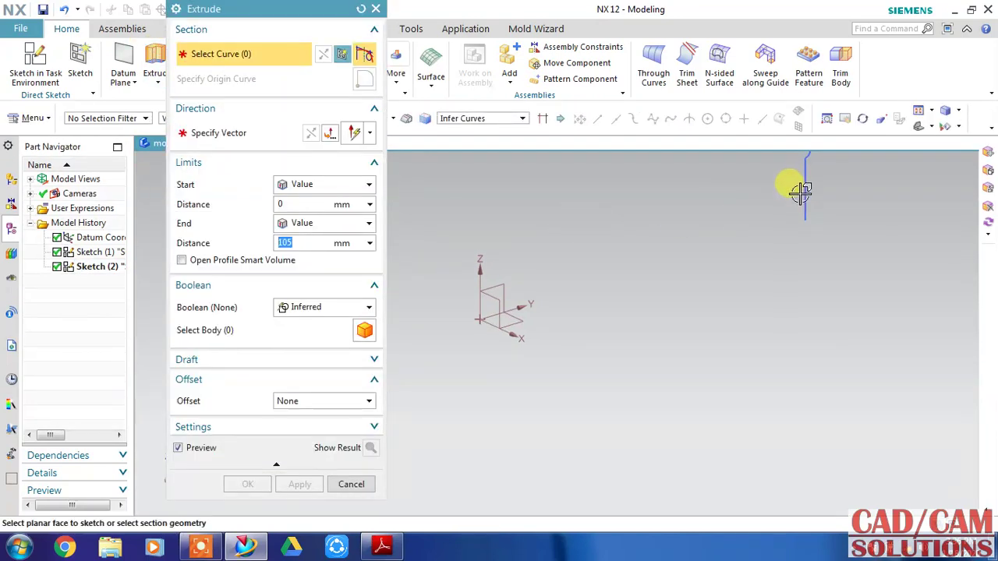
click(811, 187)
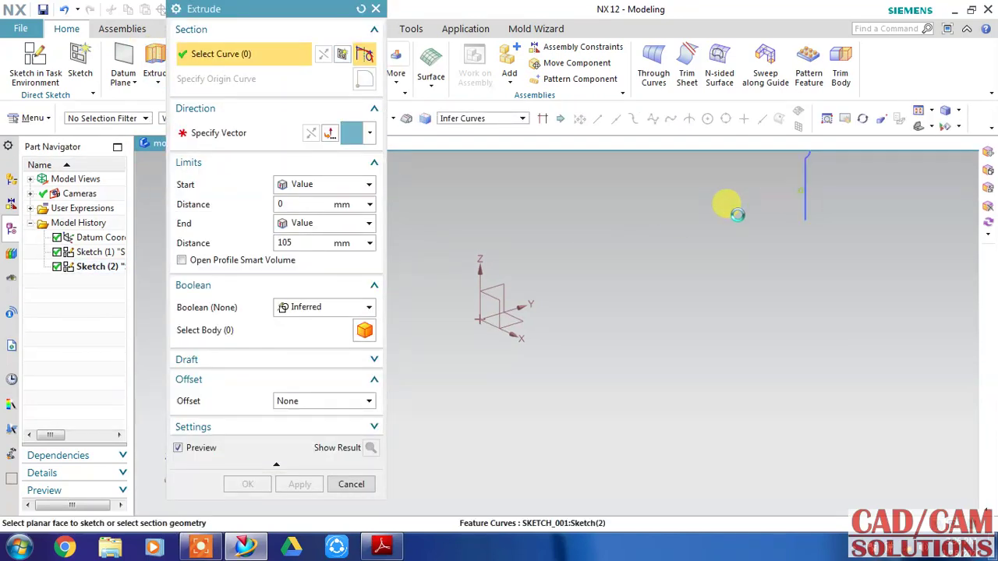
click(258, 138)
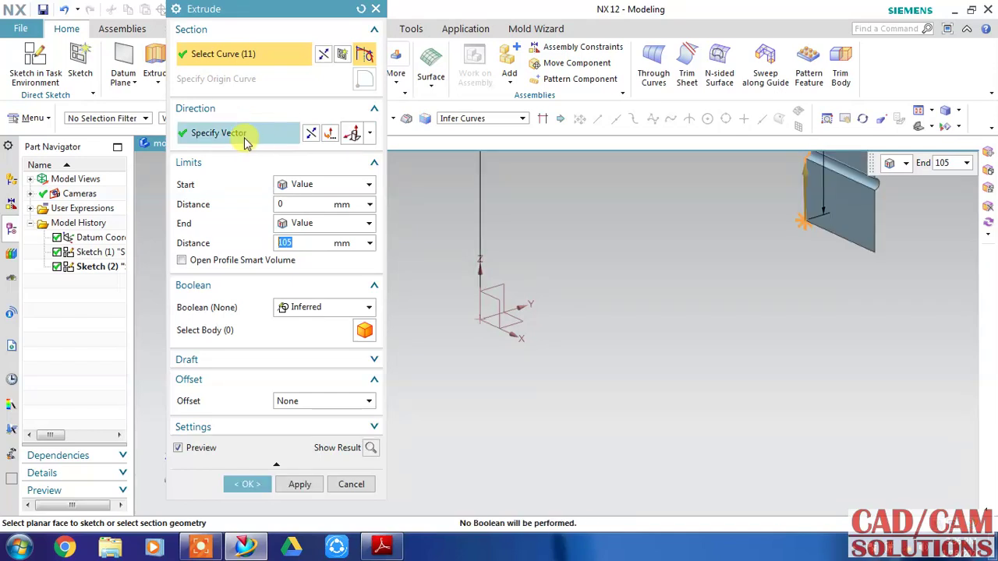
Step: Replace the extrude with a 360° Revolve of the sketch curves about the Z axis as a sheet body
click(376, 9)
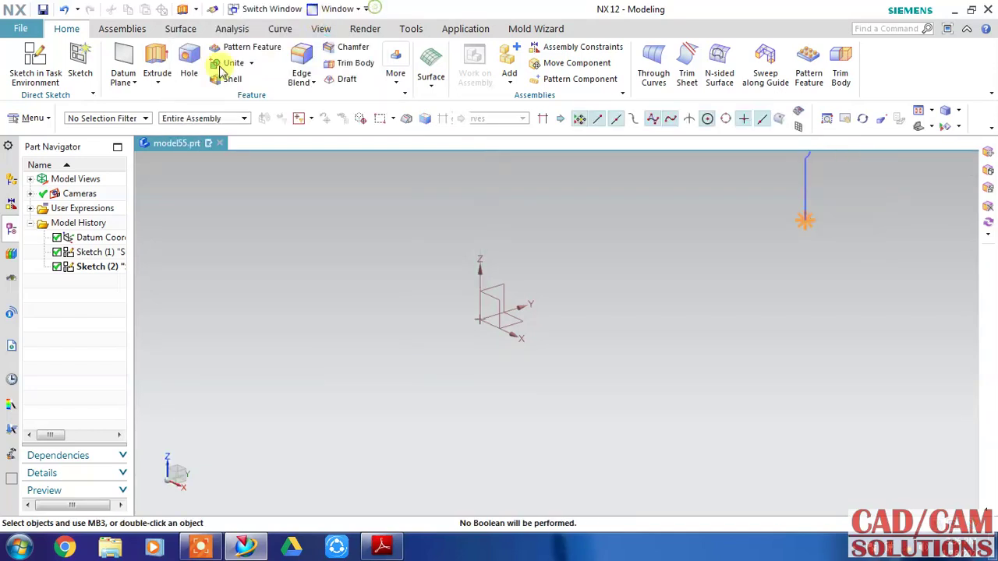
click(158, 85)
click(167, 118)
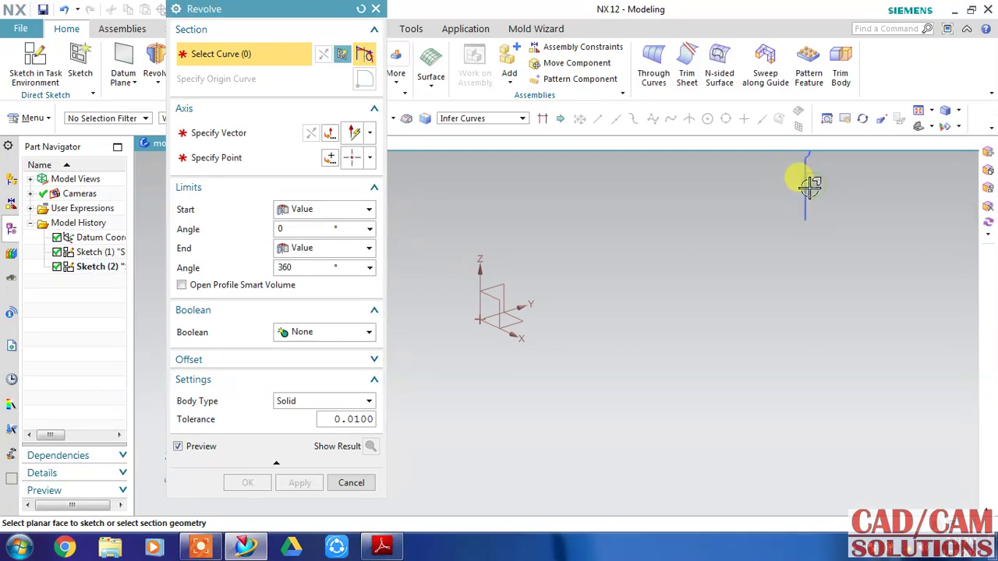
click(806, 189)
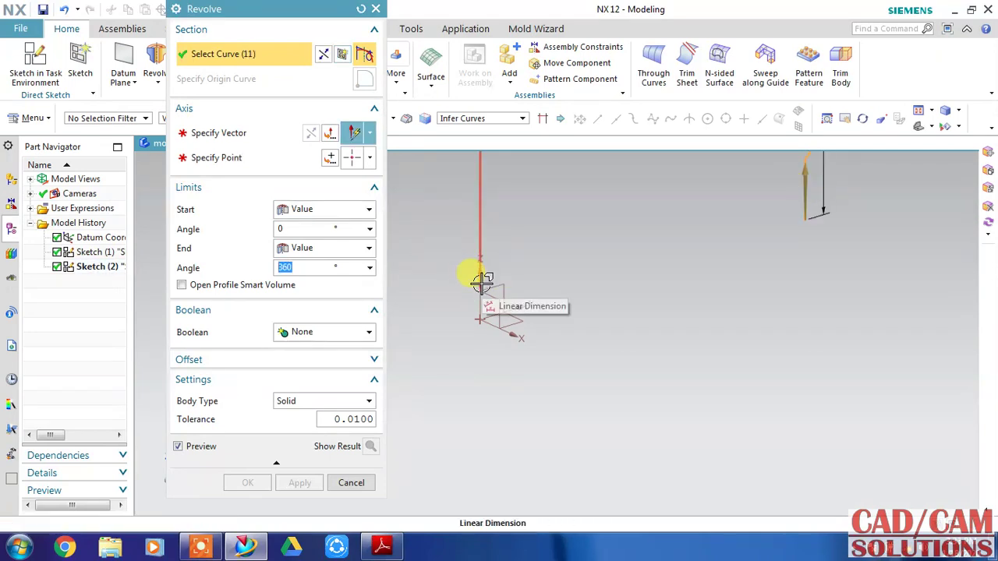
scroll(484, 284, up, 1)
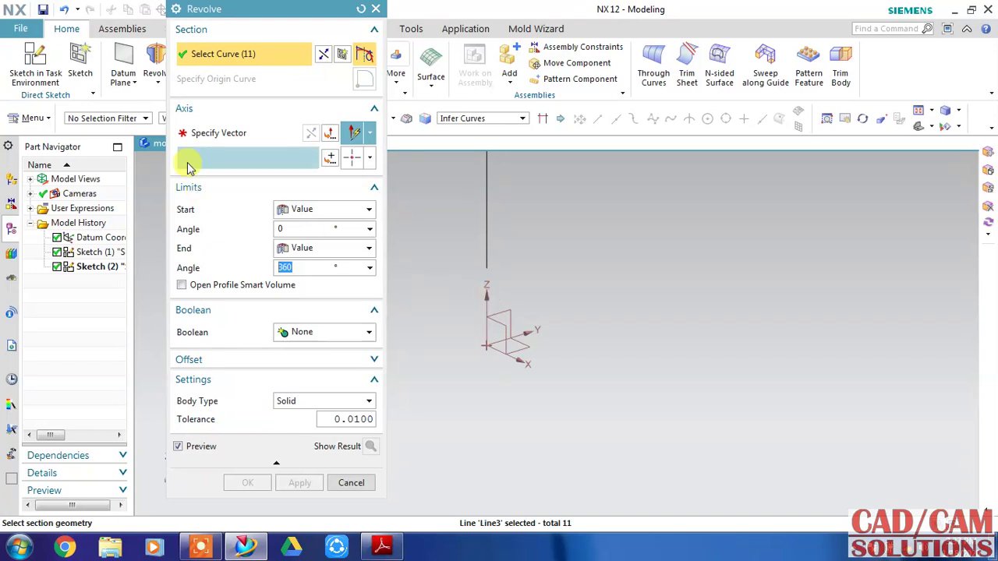
click(234, 134)
click(489, 286)
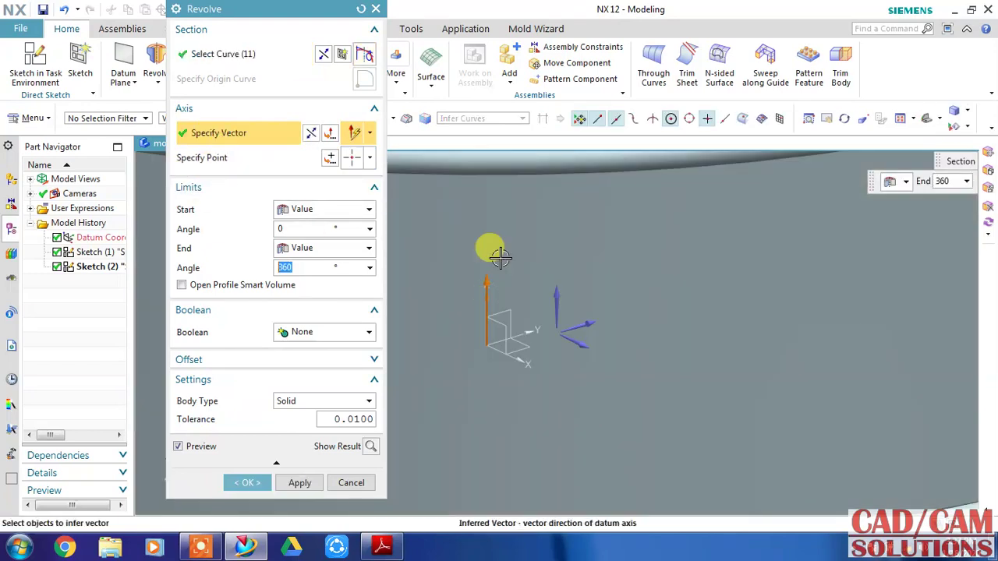
click(324, 401)
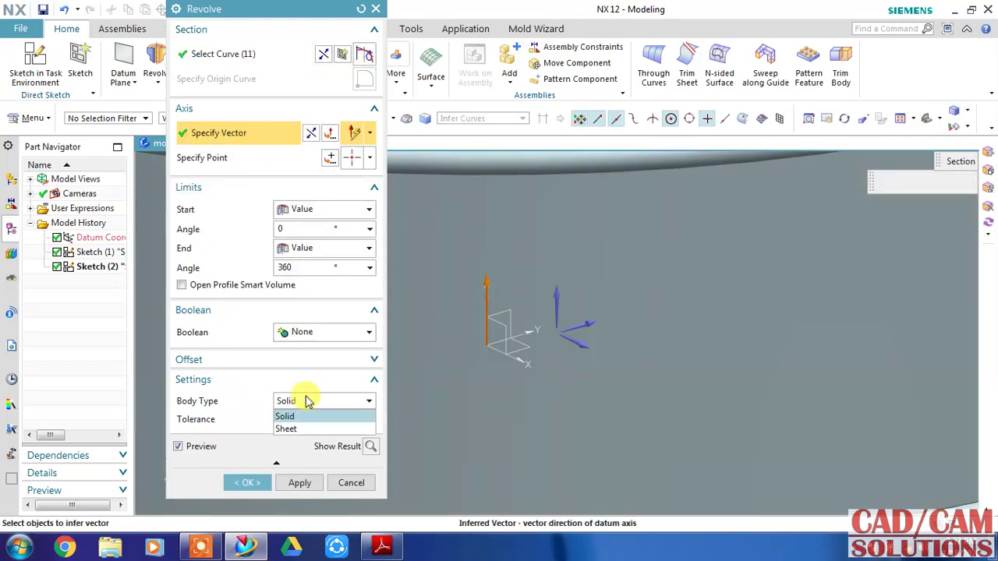
click(289, 428)
click(247, 482)
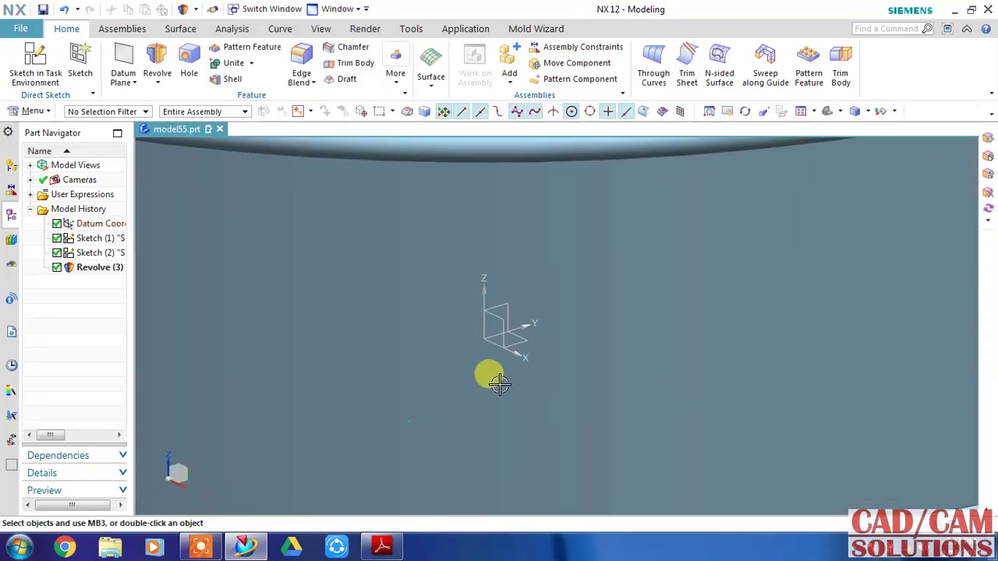
scroll(491, 371, down, 3)
scroll(501, 351, down, 3)
mouse_move(711, 289)
middle_down()
mouse_move(691, 356)
mouse_move(697, 305)
mouse_move(686, 276)
mouse_move(673, 294)
mouse_move(663, 356)
middle_up()
mouse_move(662, 306)
middle_down()
mouse_move(660, 296)
mouse_move(646, 319)
mouse_move(644, 303)
middle_up()
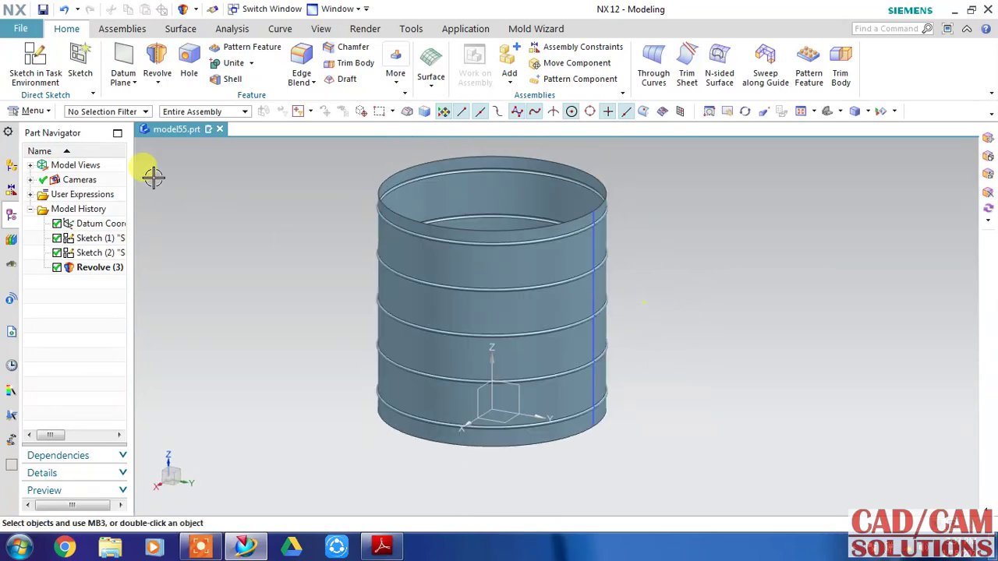
Step: Start a new sketch on the datum plane at the origin with the default orientation
click(35, 64)
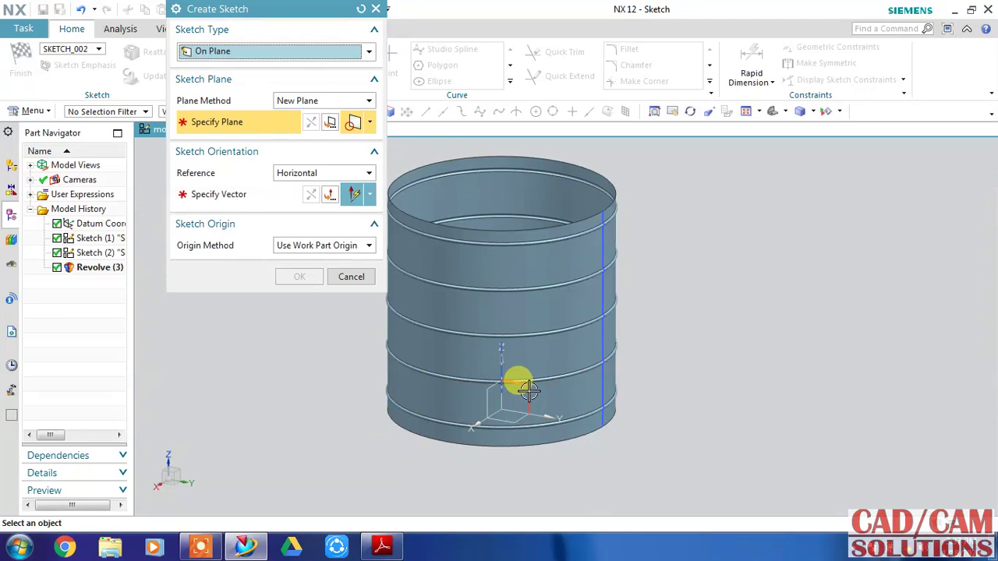
click(529, 390)
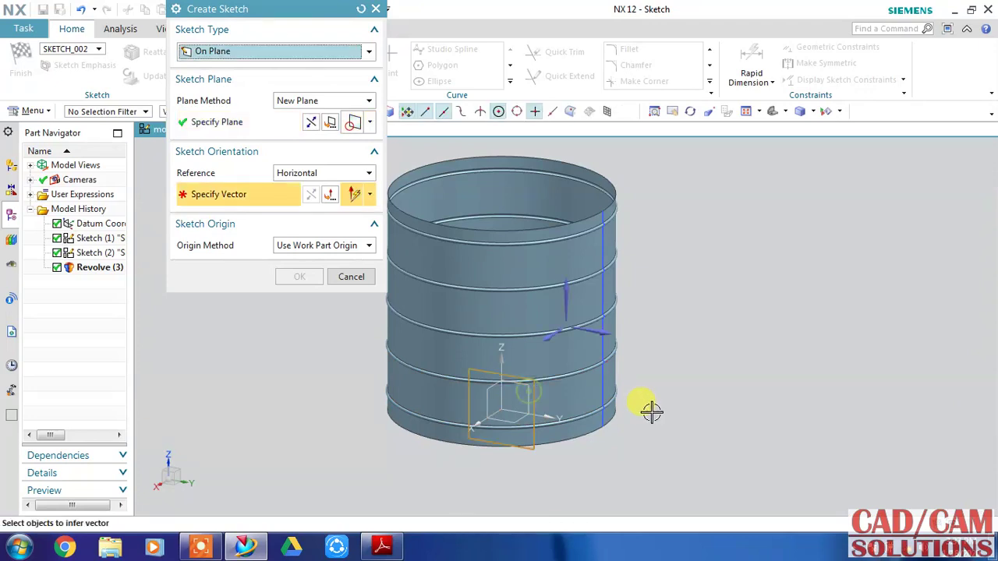
click(595, 332)
click(292, 276)
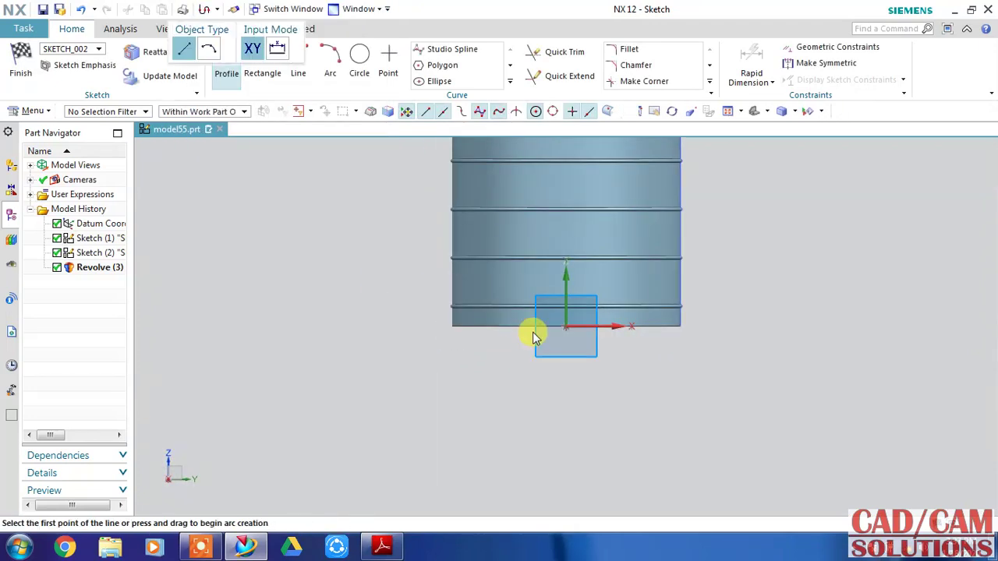
scroll(687, 324, up, 3)
scroll(667, 332, up, 2)
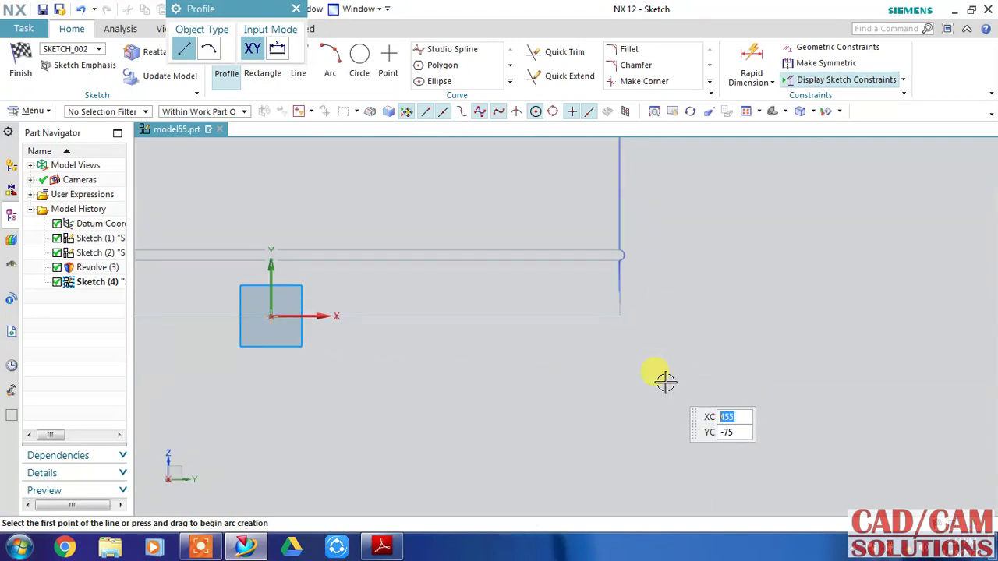
Step: Draw a 75.1 horizontal line leftward and a shallow arc from its end toward the axis
click(620, 316)
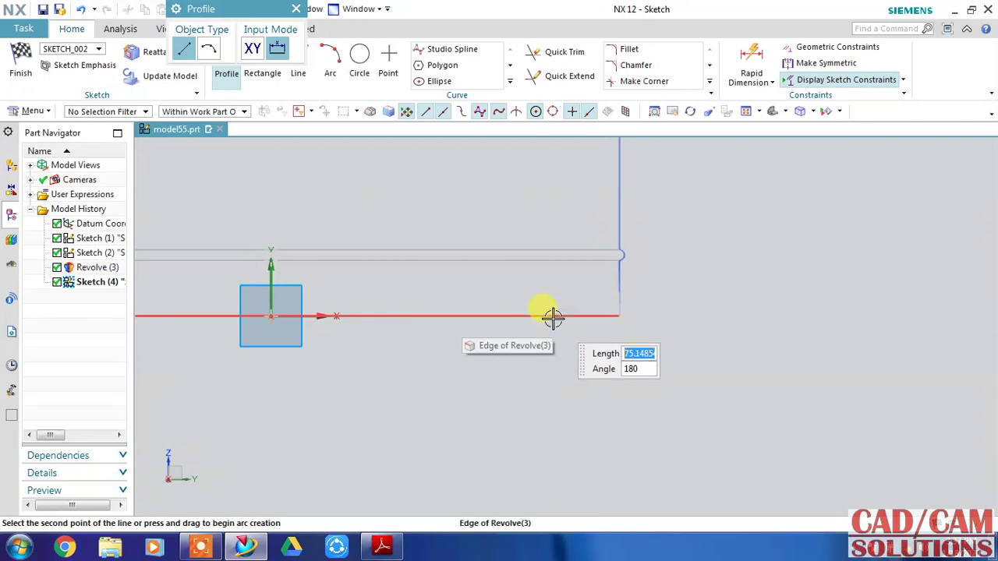
click(552, 317)
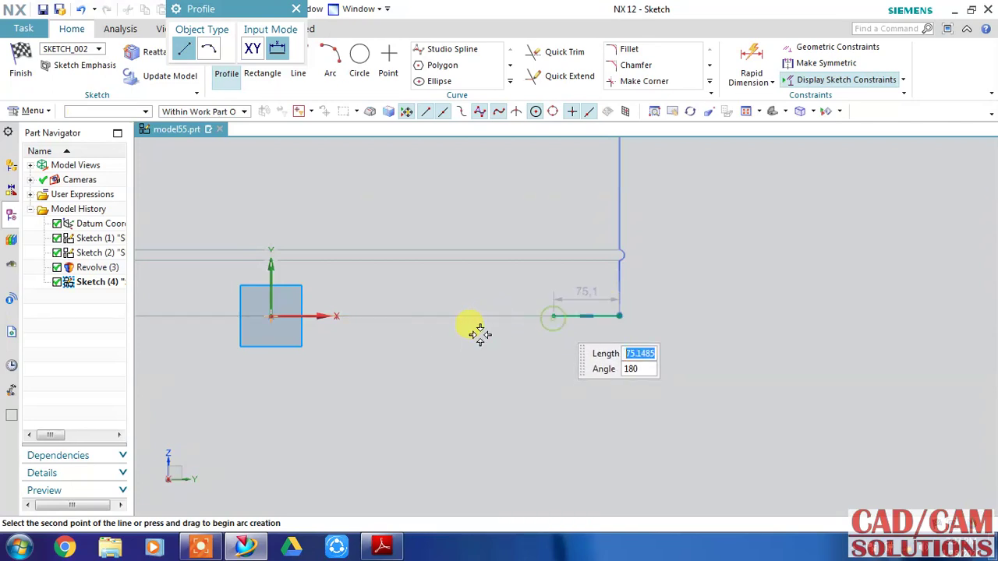
click(331, 70)
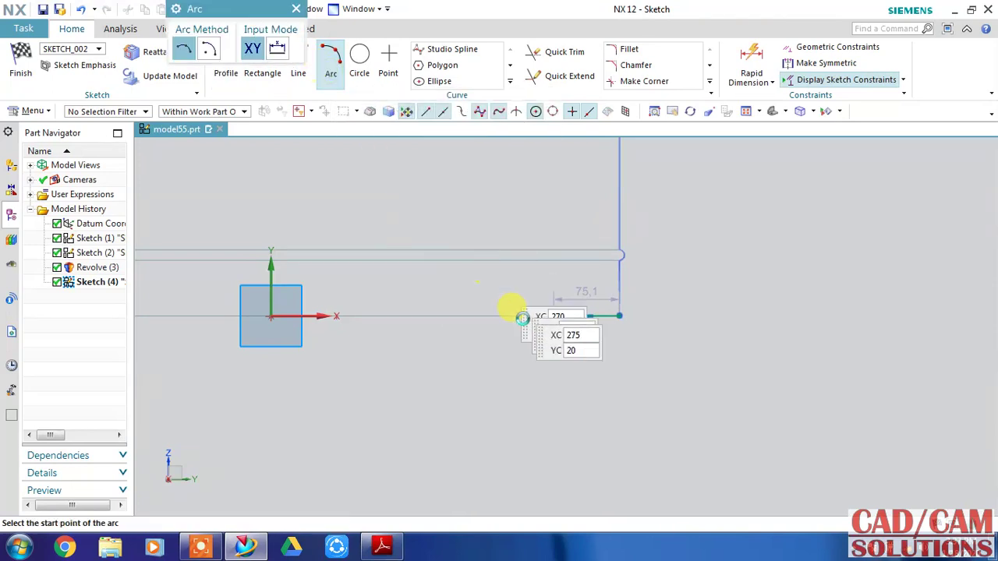
click(553, 316)
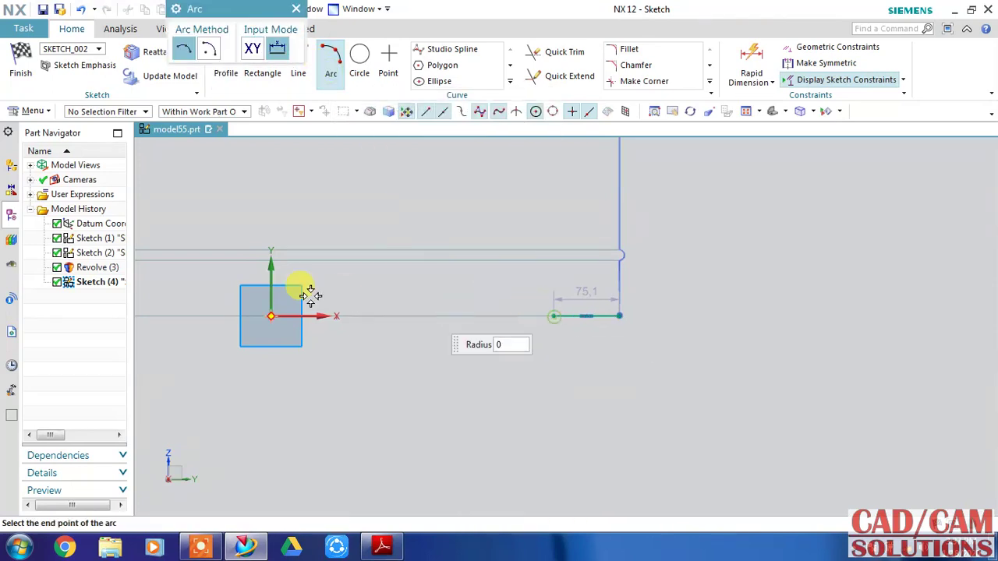
click(270, 289)
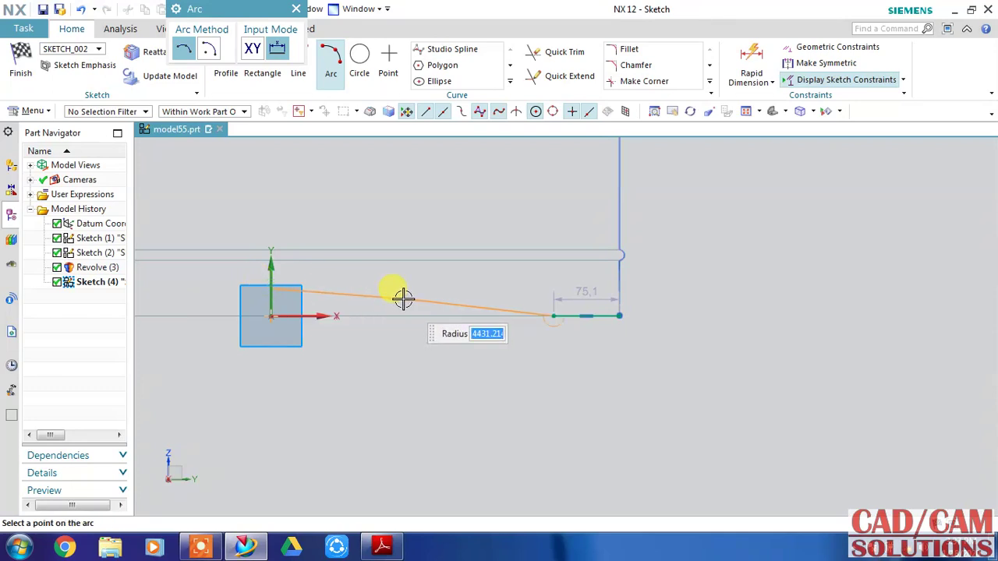
click(403, 299)
key(Escape)
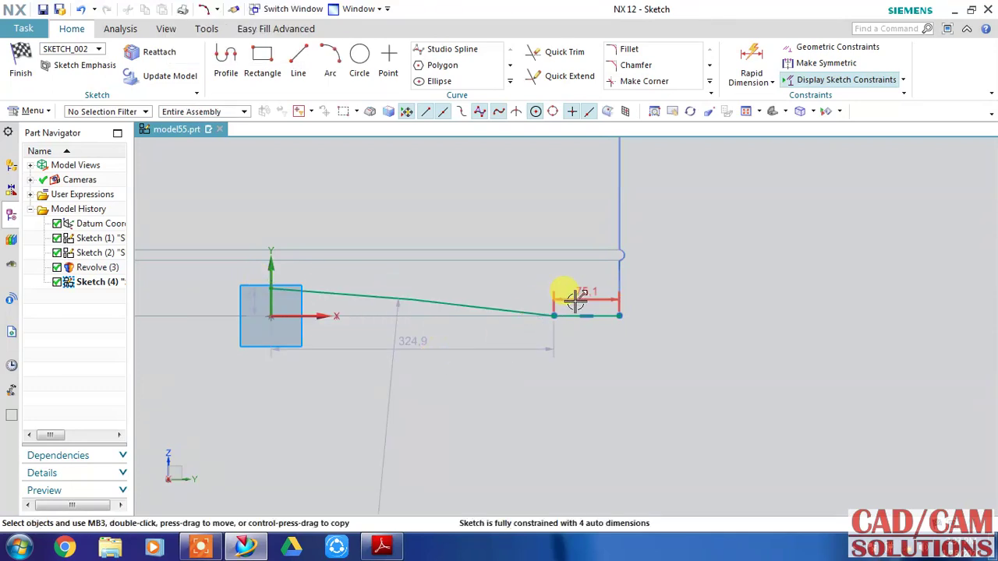
Step: Set the short horizontal line's length dimension to 120
double_click(576, 300)
text(120)
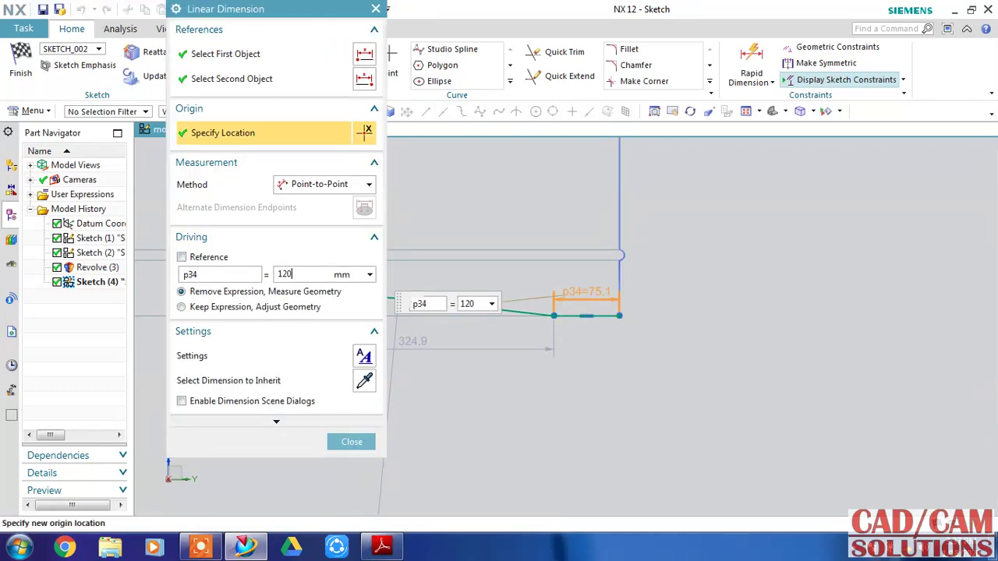
key(Return)
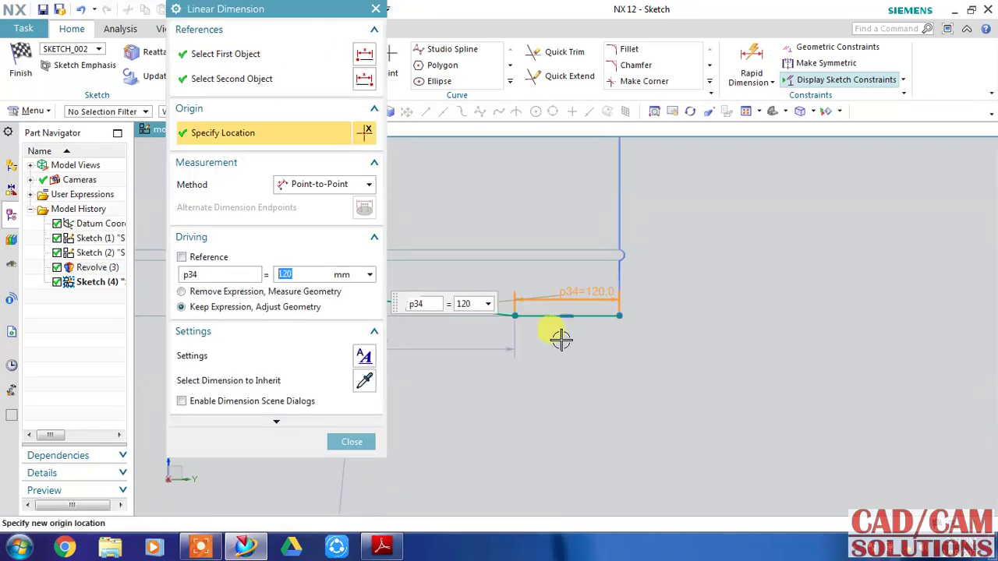
mouse_move(335, 16)
mouse_down()
mouse_move(881, 90)
mouse_move(858, 63)
mouse_up()
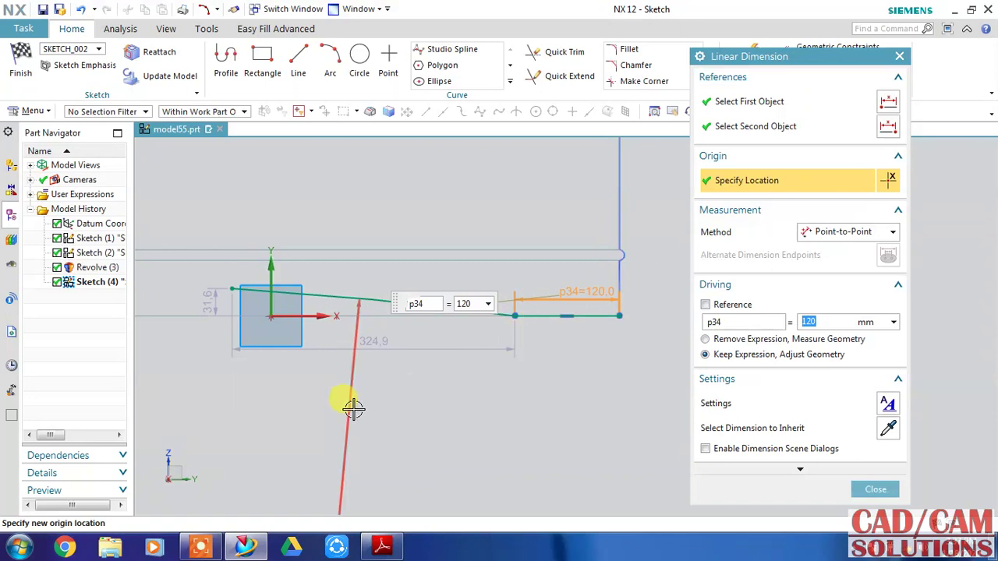
click(876, 489)
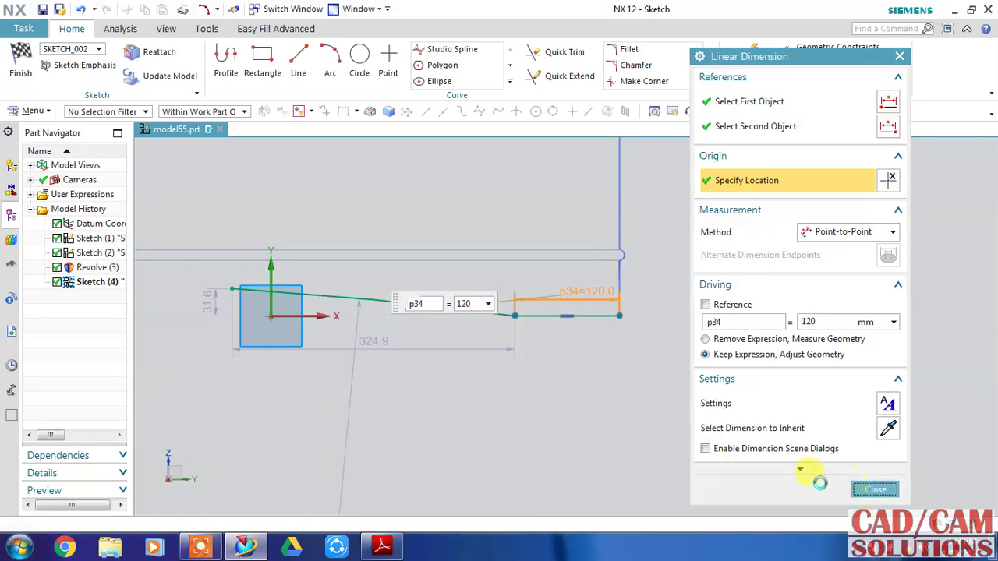
Step: Constrain the arc's free end onto the vertical axis and set its height to 25
click(232, 290)
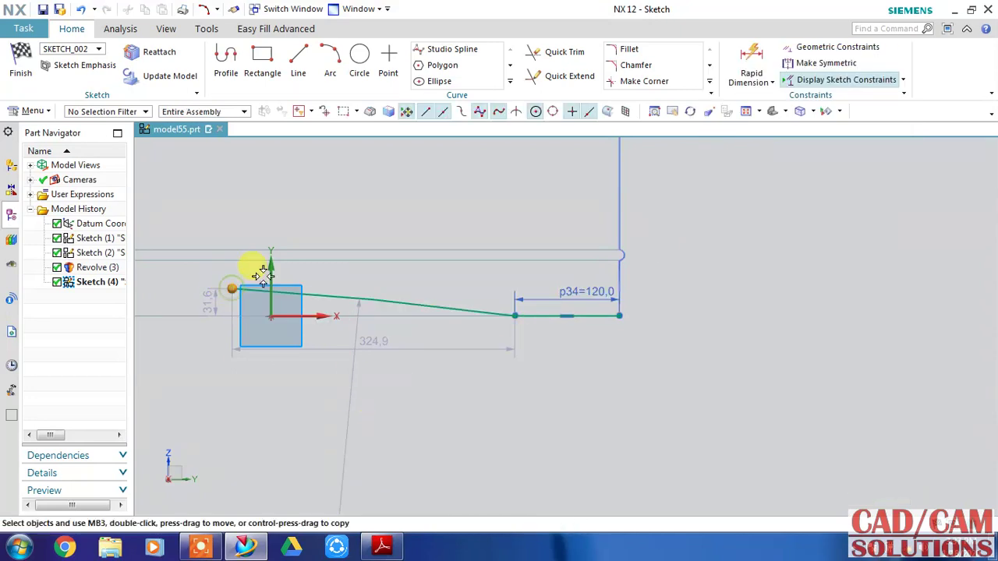
click(268, 267)
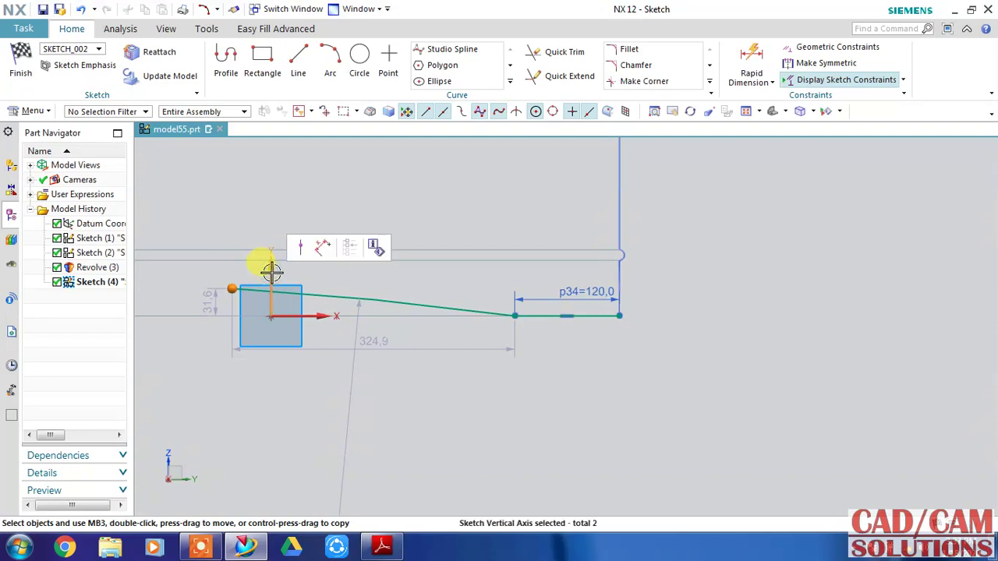
click(300, 246)
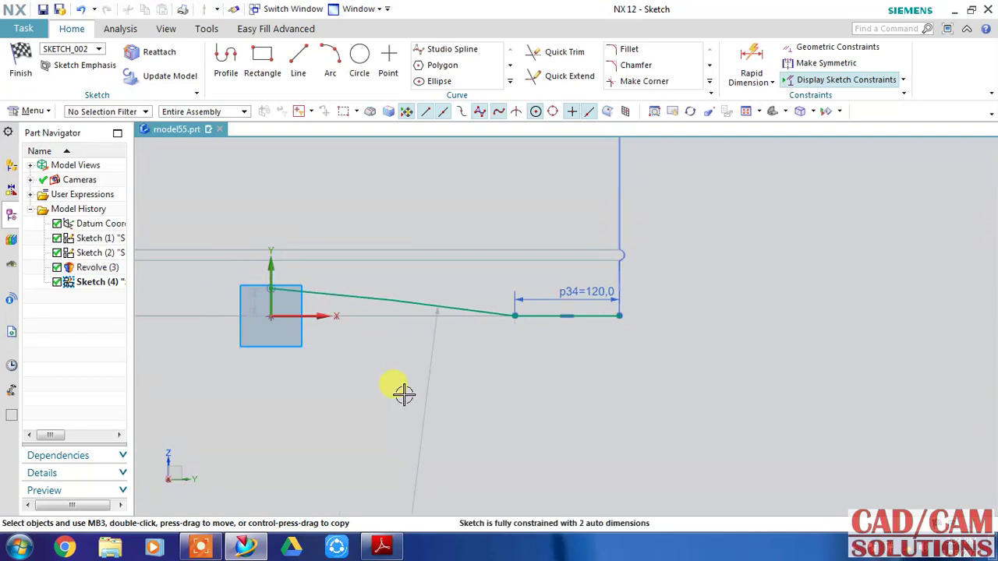
scroll(404, 394, down, 2)
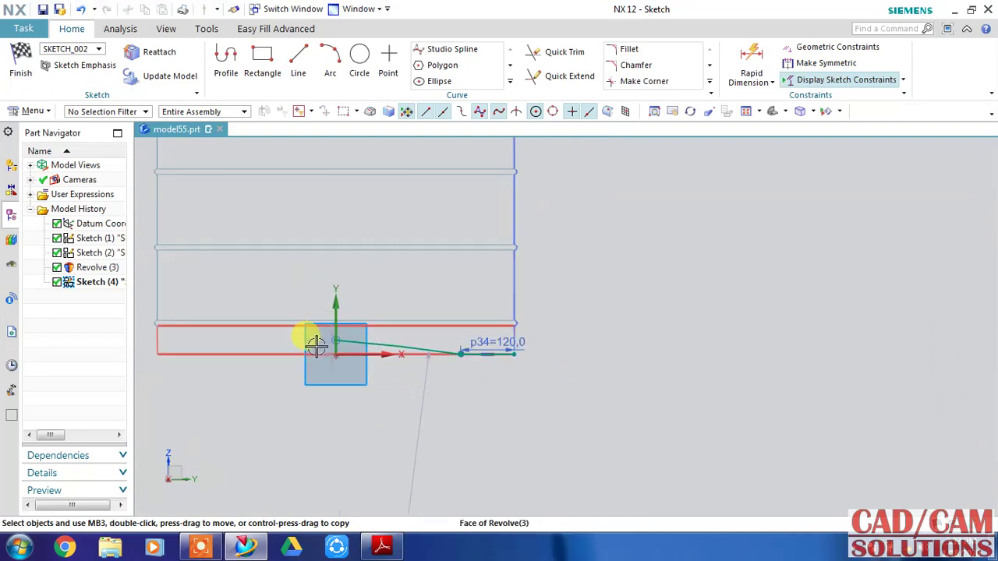
drag(313, 344, 295, 365)
double_click(296, 365)
text(25)
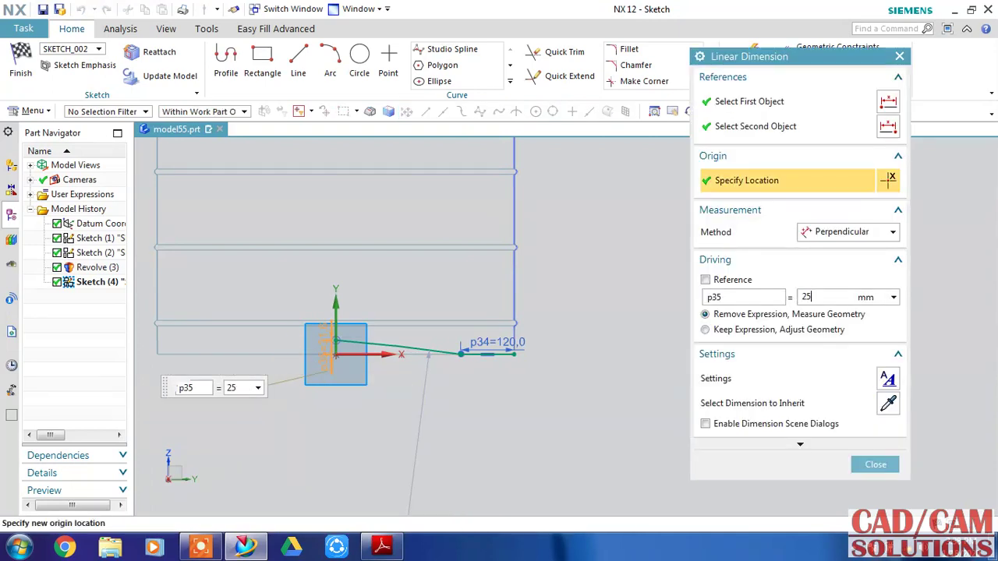
click(295, 365)
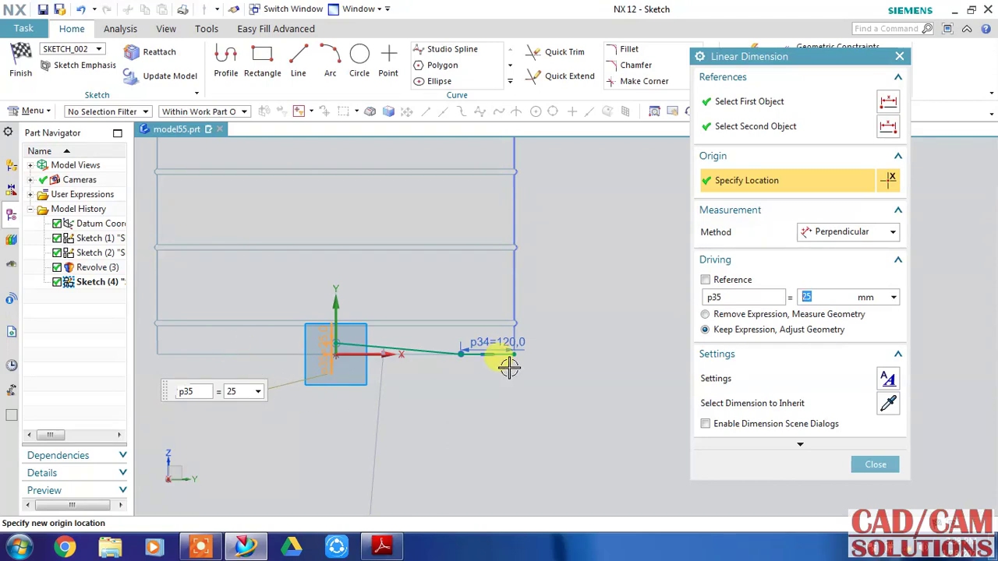
click(876, 465)
scroll(465, 394, down, 2)
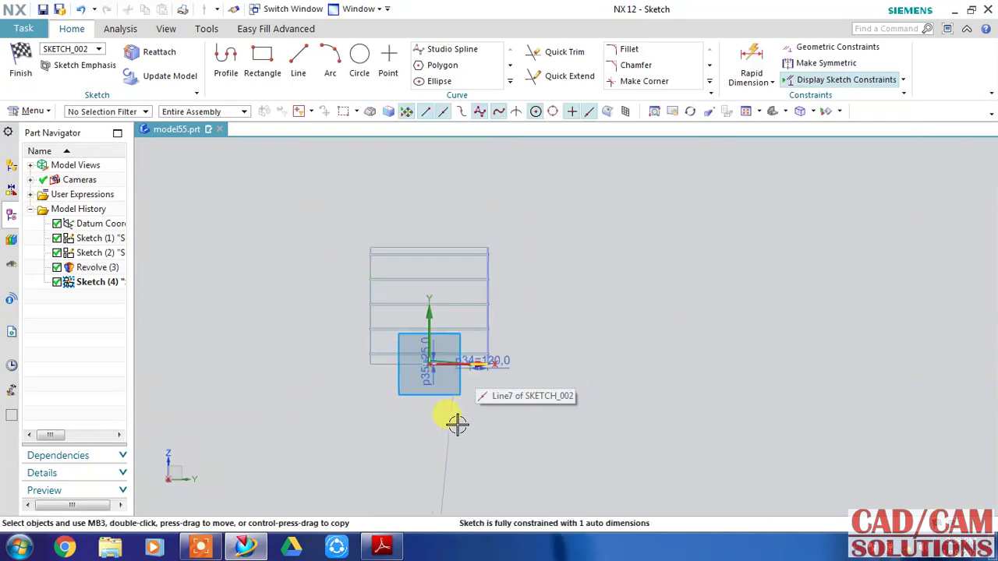
scroll(450, 416, up, 3)
scroll(440, 398, up, 2)
Step: Dimension the long curve beside the square to a 2000 mm radius, then pan up to the tank top
shift+middle_drag(366, 275, 397, 364)
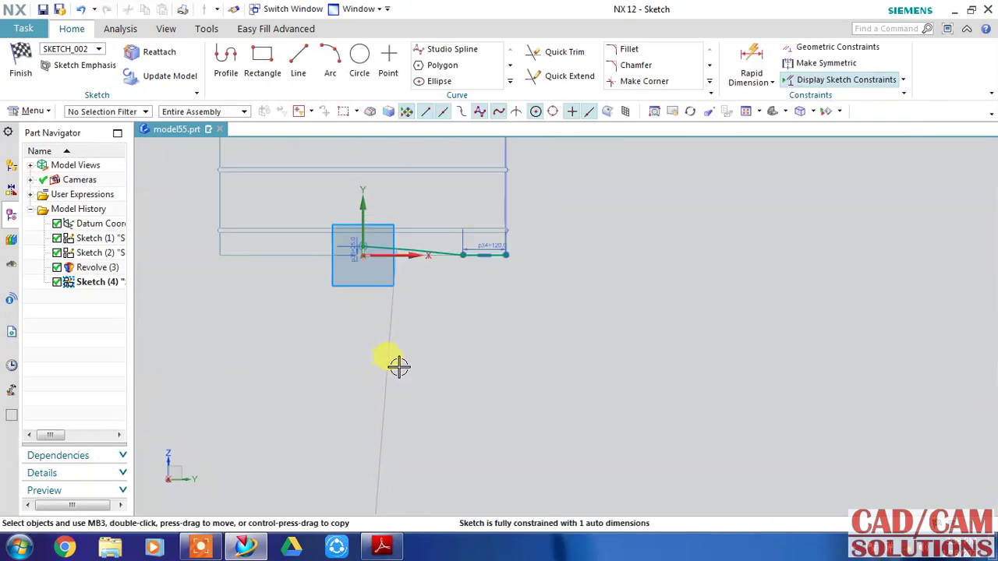
click(395, 361)
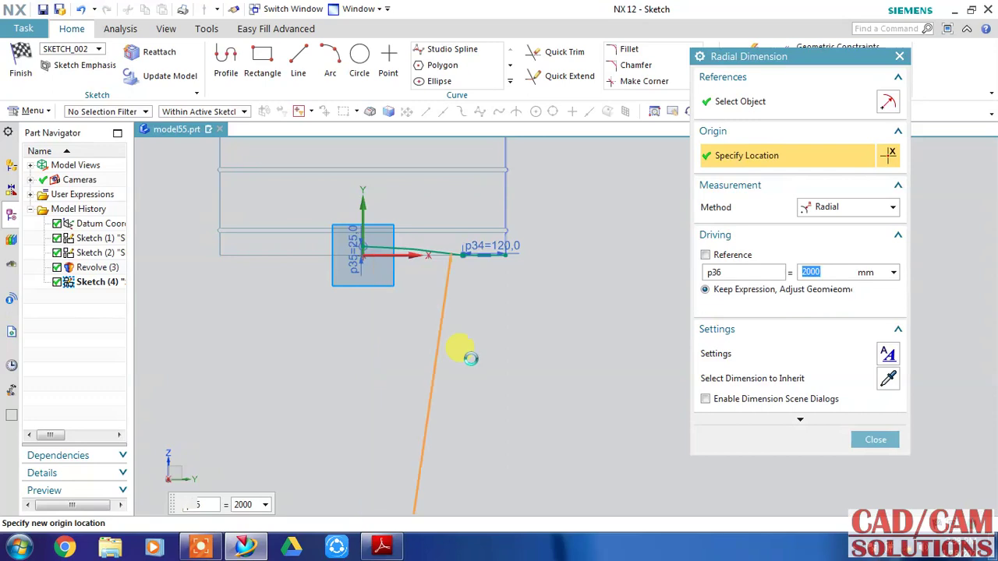
key(Return)
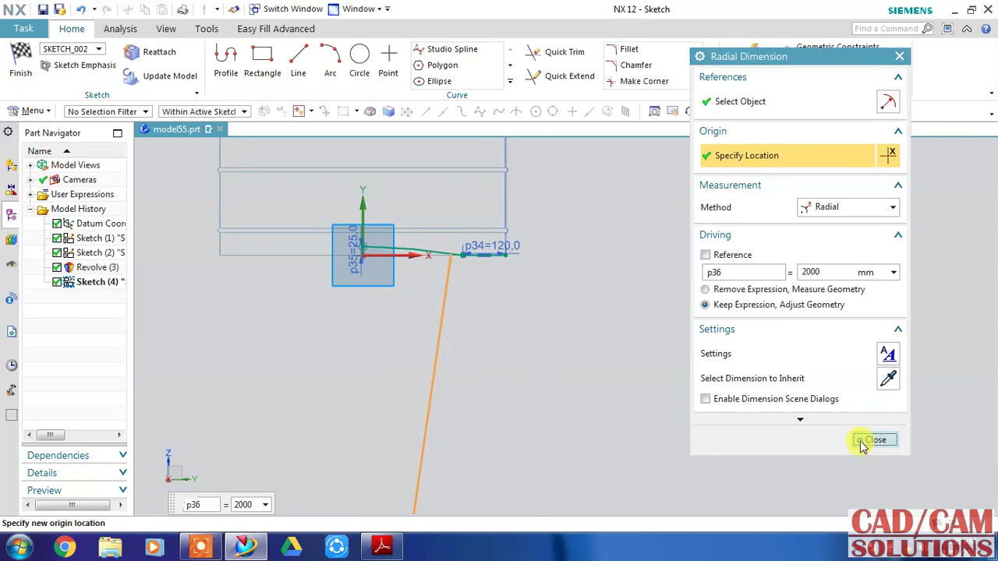
click(871, 441)
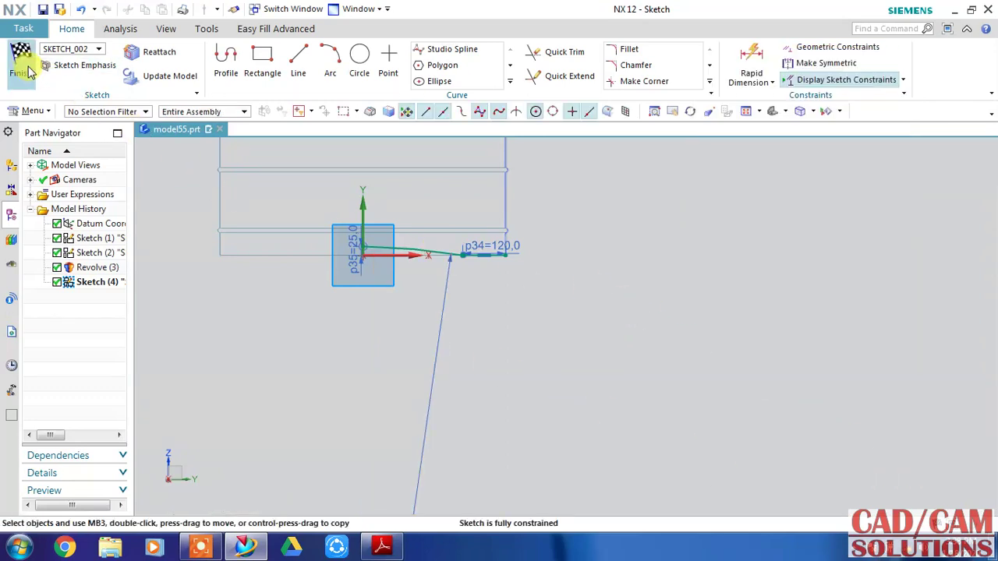
middle_drag(569, 211, 600, 556)
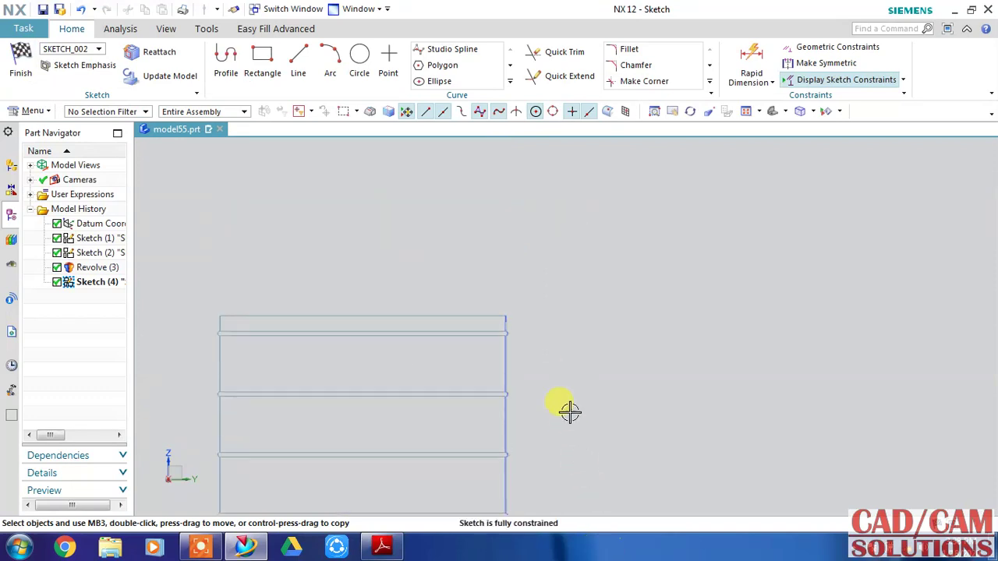
Step: Draw a three-point arc between the tank's two top corners and set its radius to 700 mm
click(327, 58)
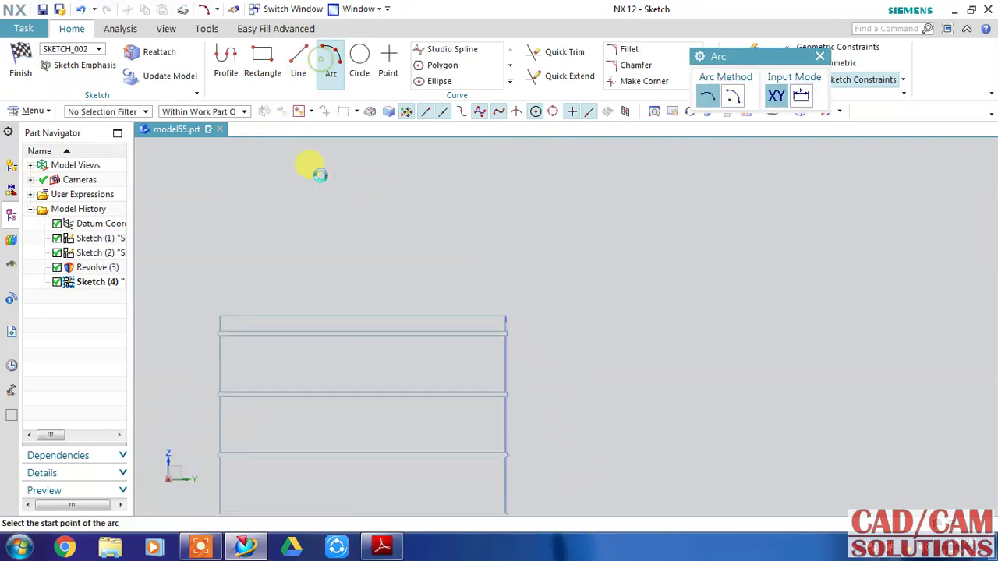
click(219, 315)
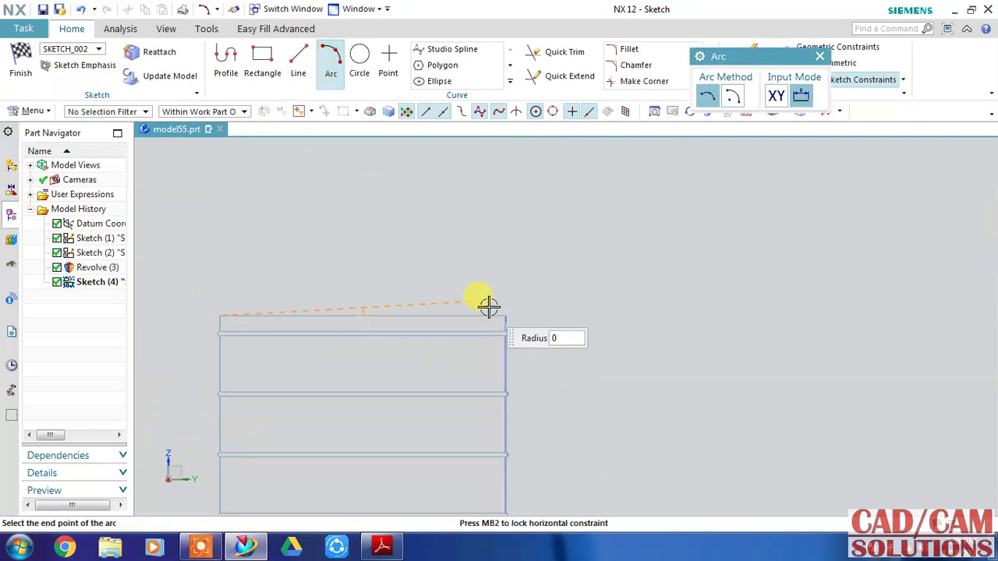
click(507, 315)
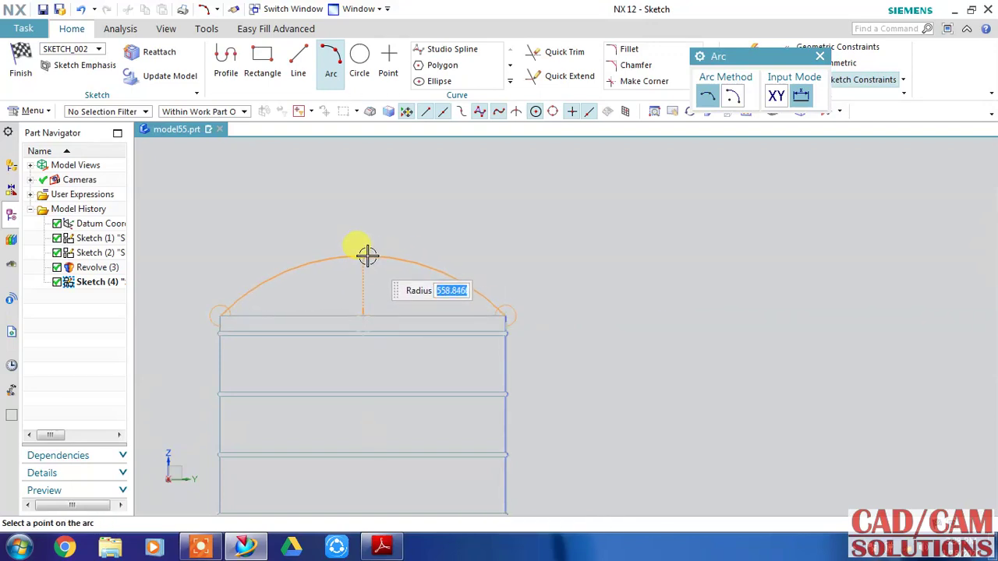
click(435, 227)
key(Escape)
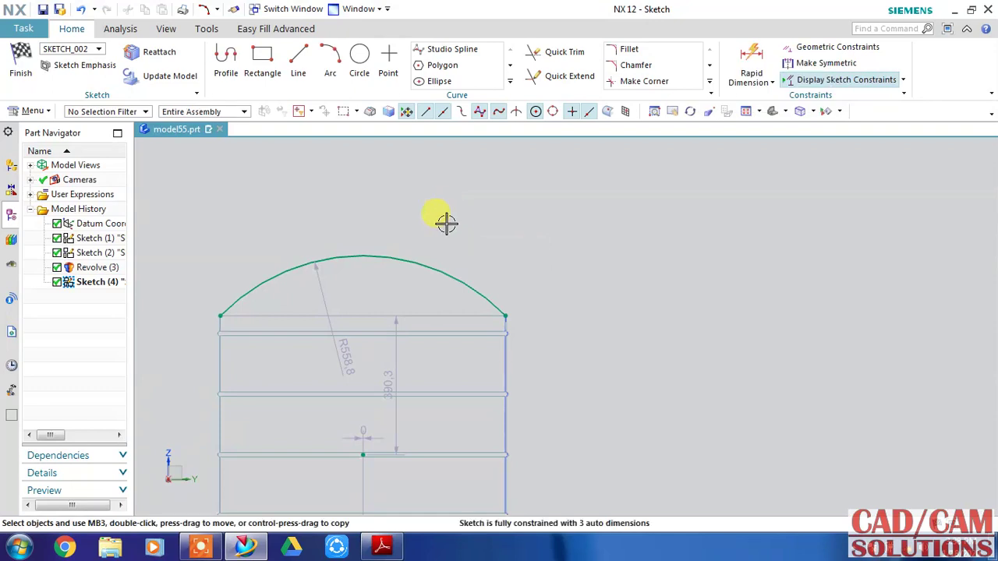
double_click(314, 283)
text(700)
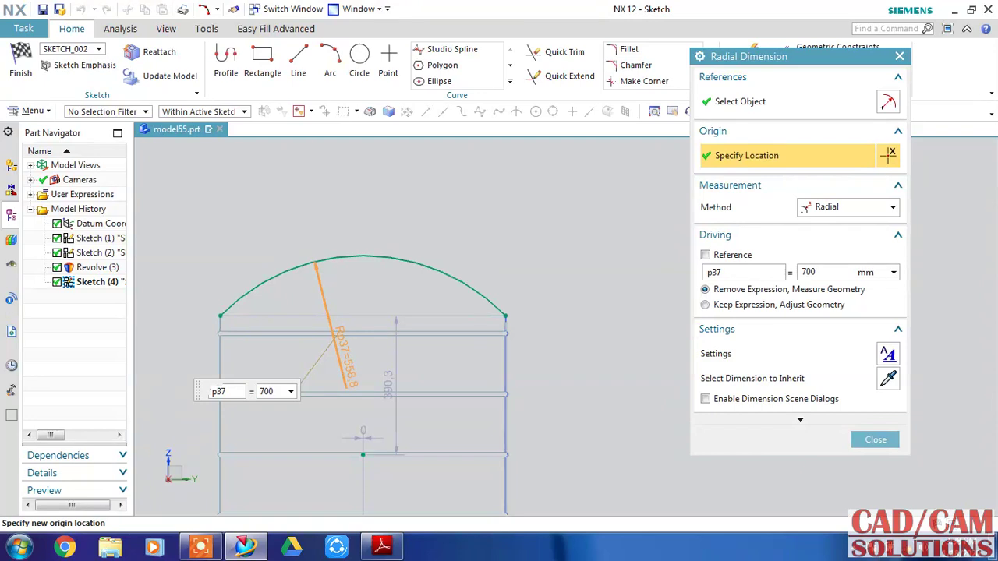
key(Return)
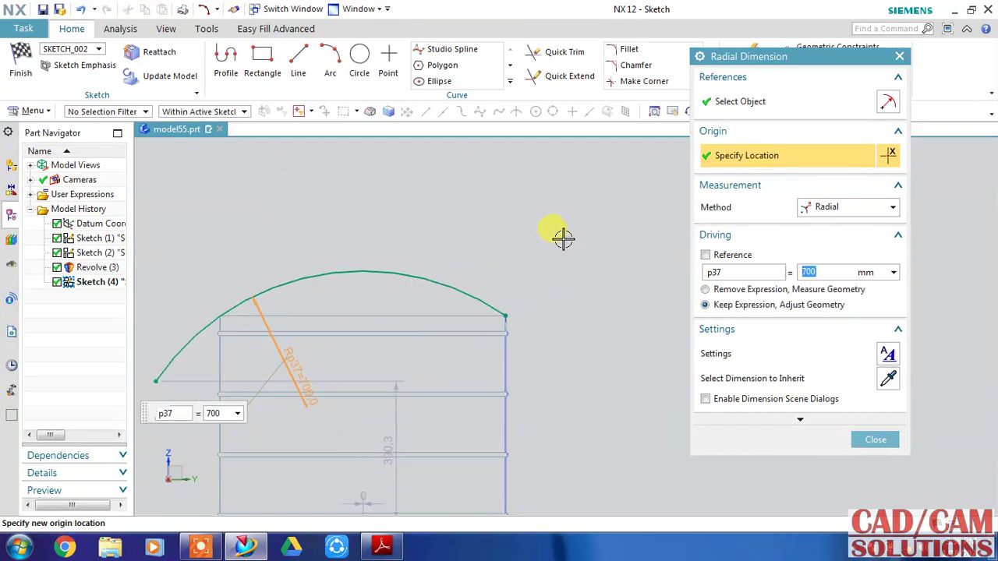
key(Escape)
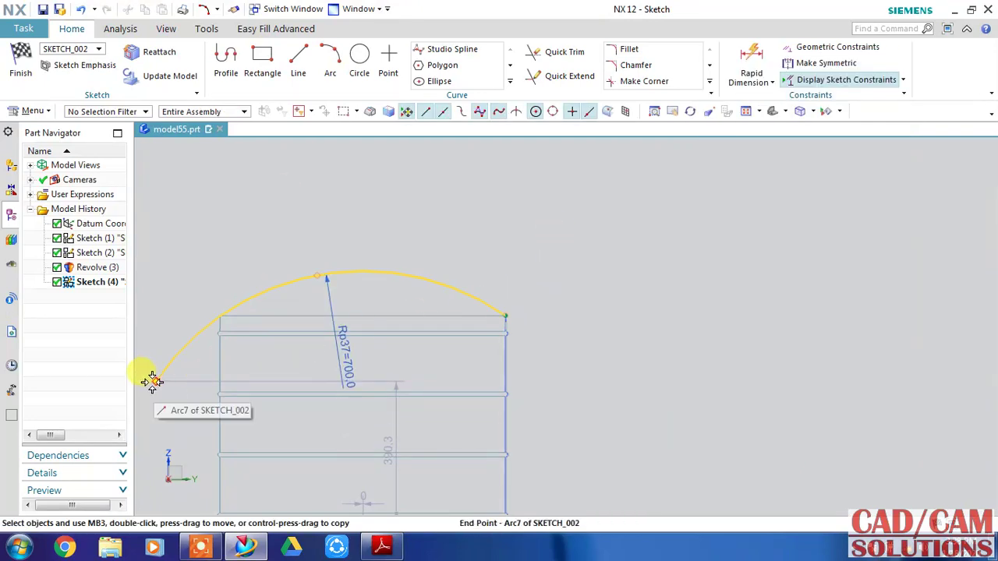
Step: Drag the dome arc's loose left endpoint back onto the tank's top-left corner
click(154, 382)
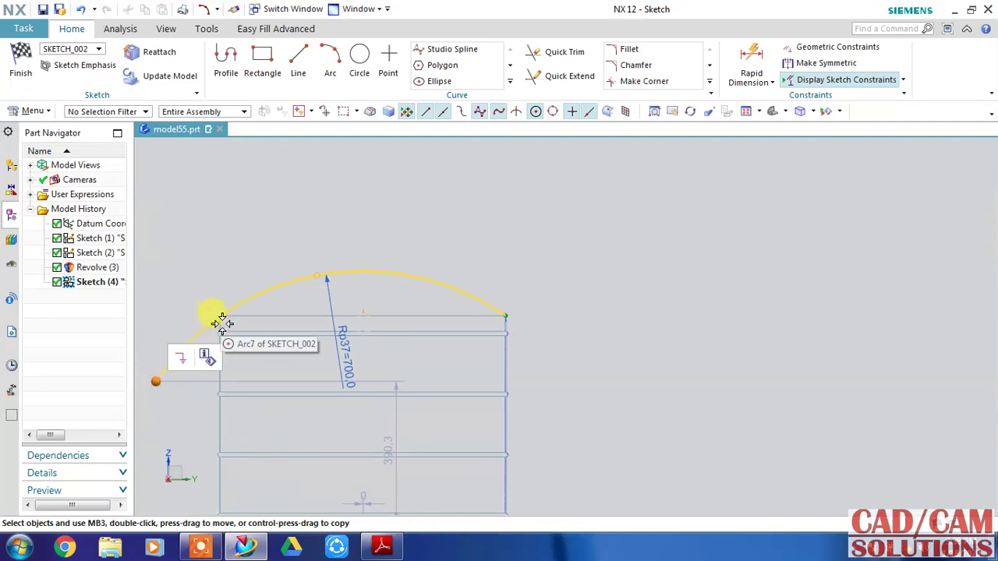
scroll(160, 380, up, 2)
scroll(156, 382, down, 3)
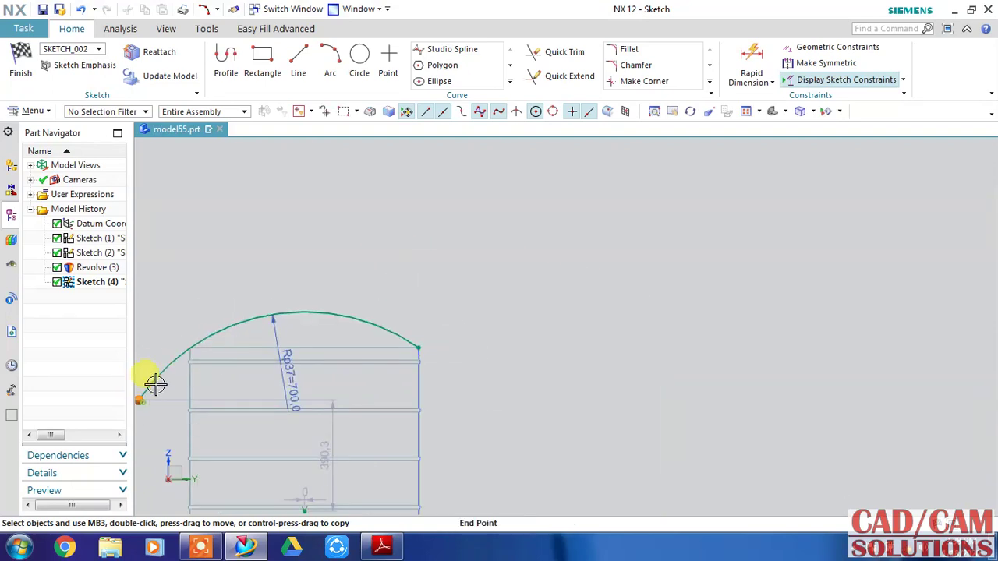
drag(154, 382, 190, 347)
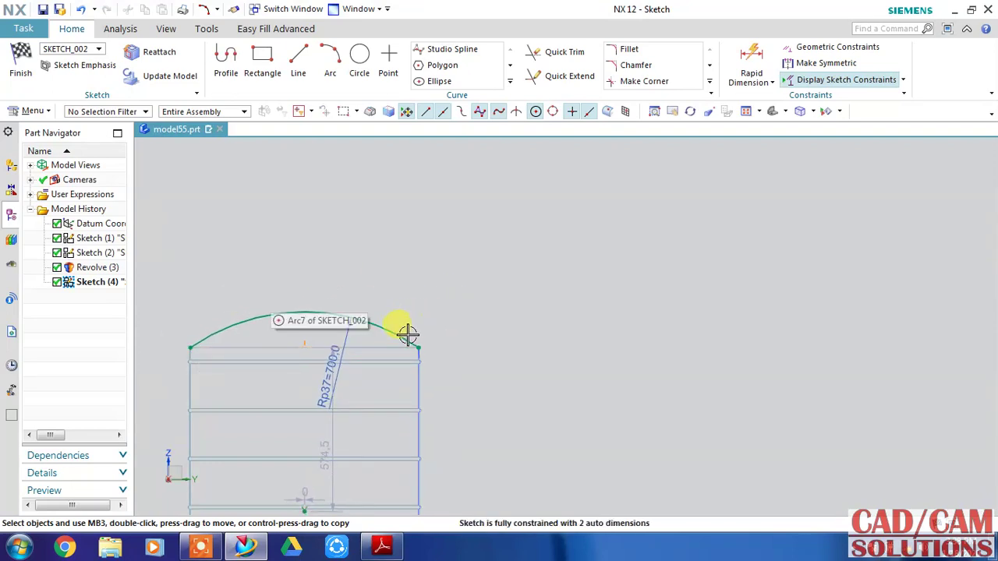
shift+middle_drag(528, 333, 594, 199)
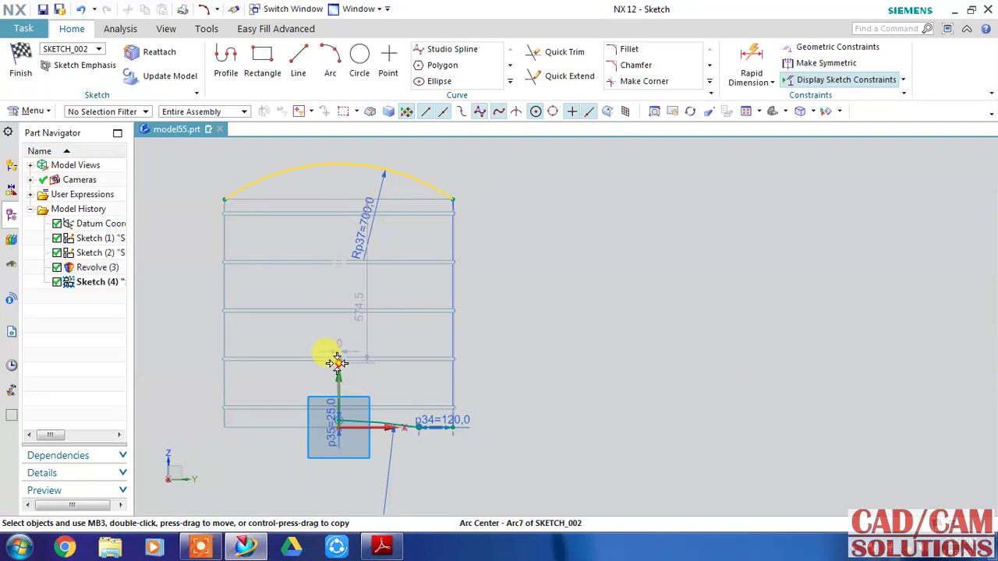
Step: Constrain the arc centre Point on Curve to the vertical sketch axis
click(338, 387)
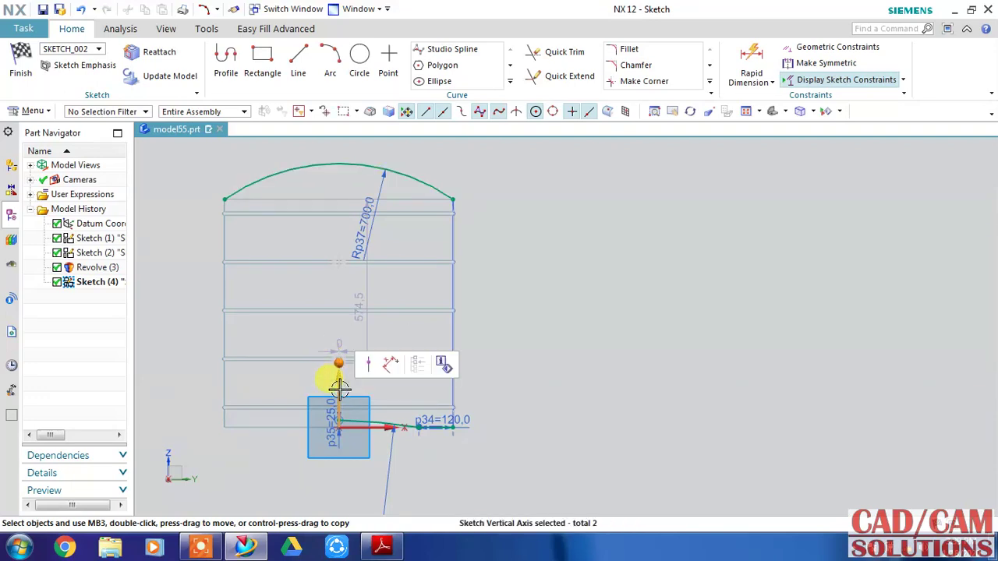
click(368, 368)
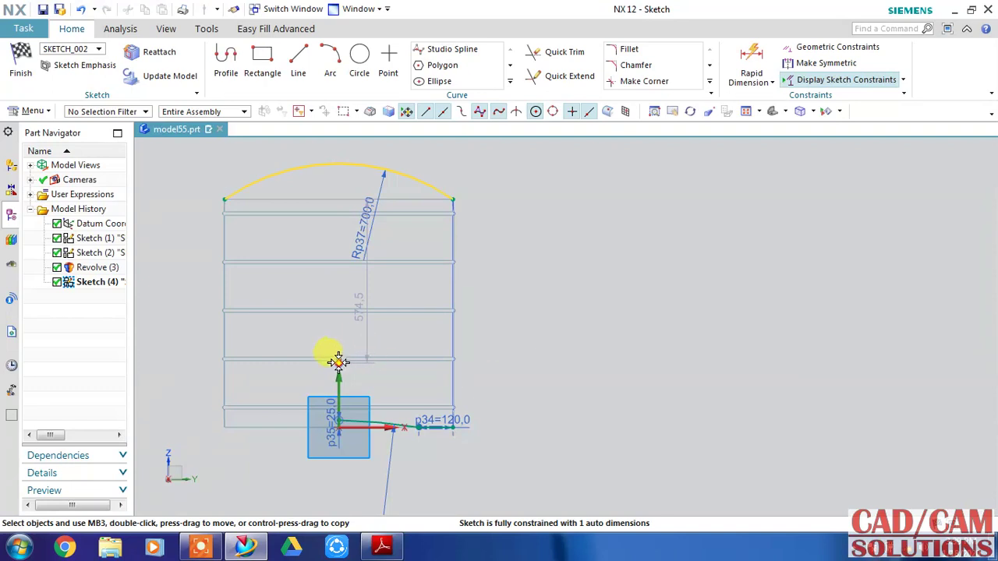
click(754, 59)
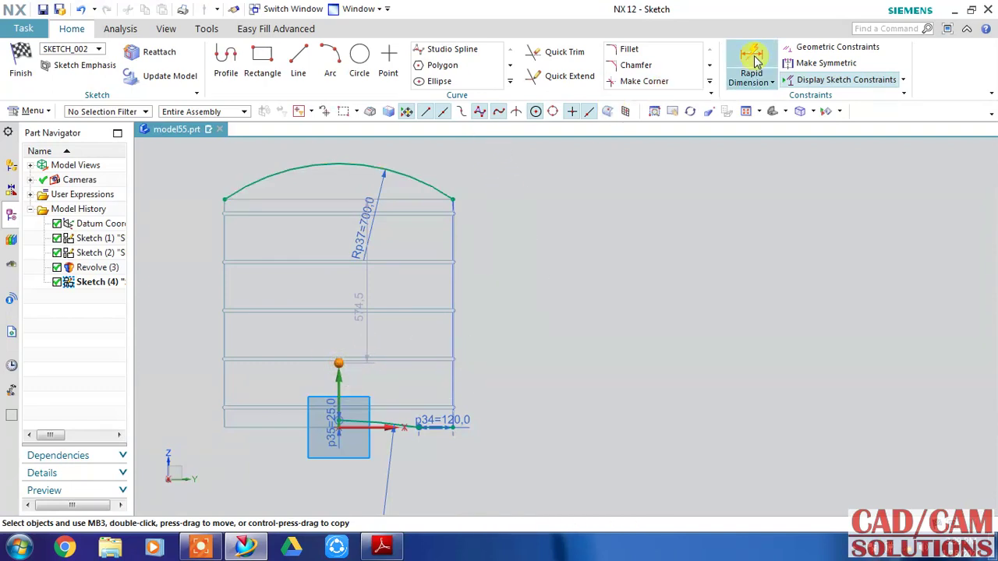
Step: Add a vertical dimension from the square's origin to the arc centre, deleting the conflicting p38
click(343, 427)
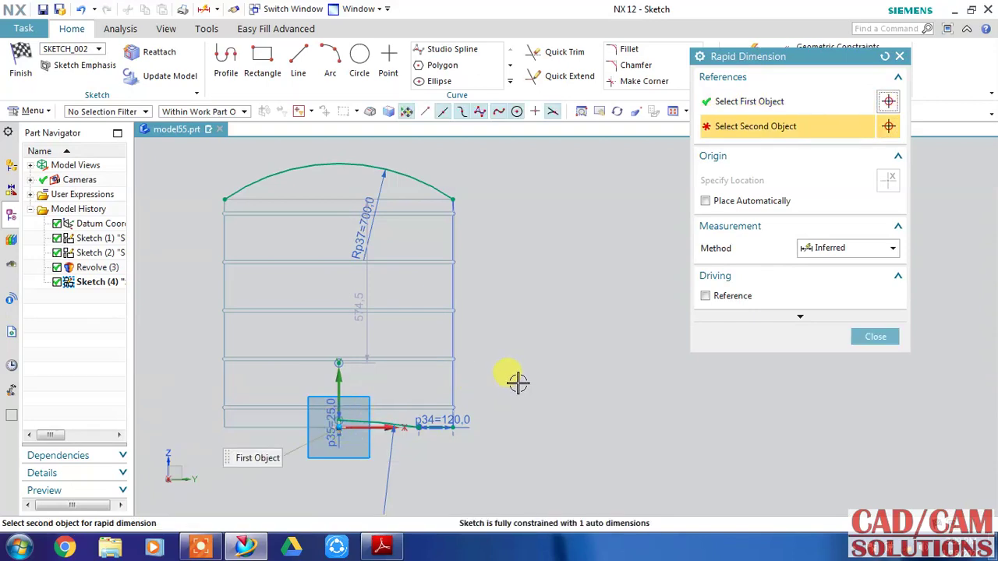
click(339, 362)
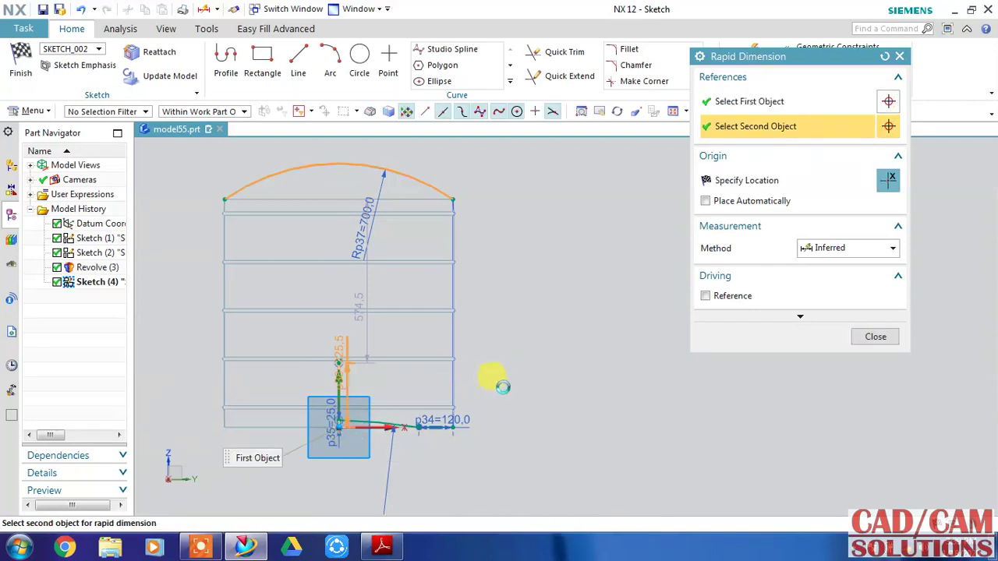
click(503, 387)
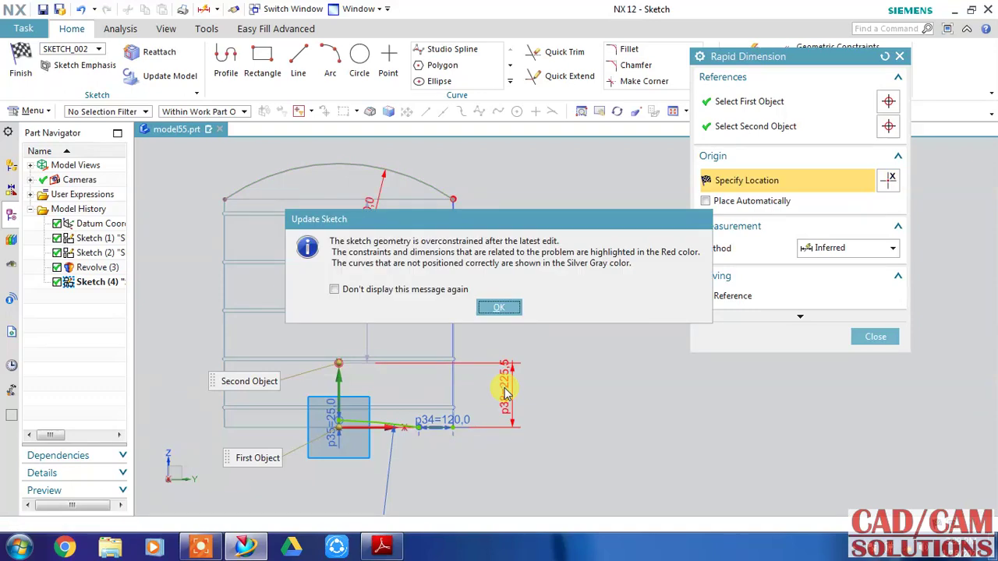
click(503, 310)
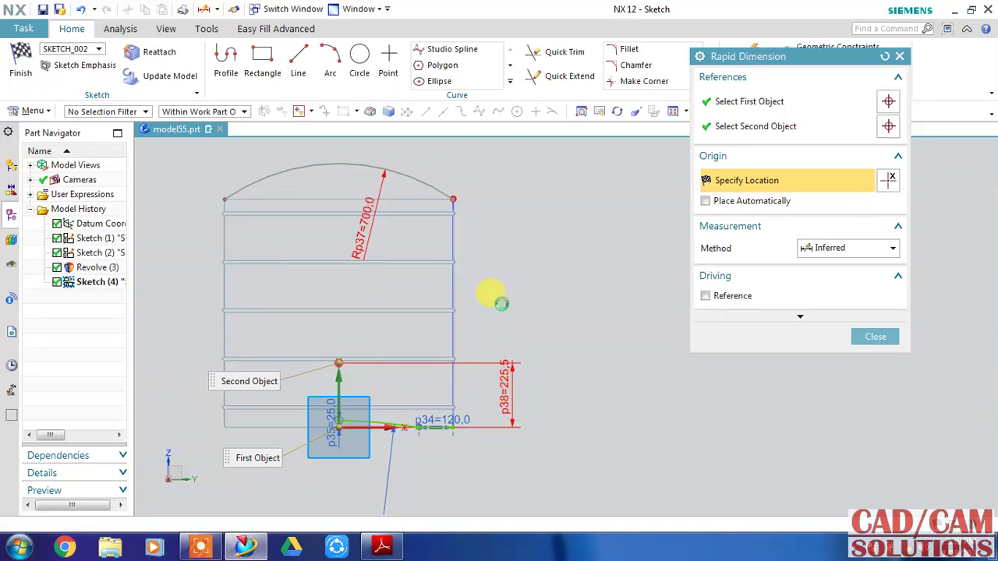
click(875, 337)
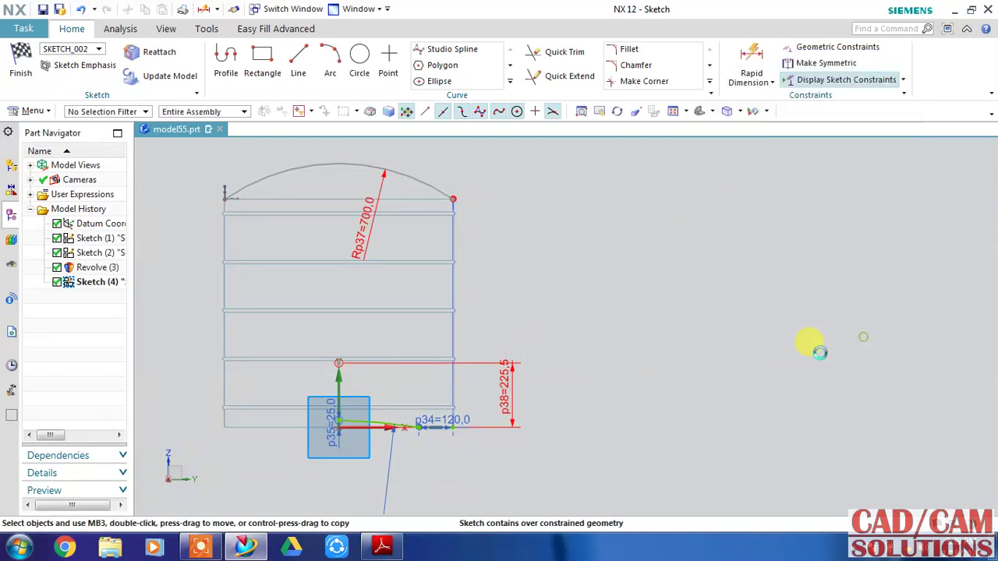
click(469, 378)
key(Delete)
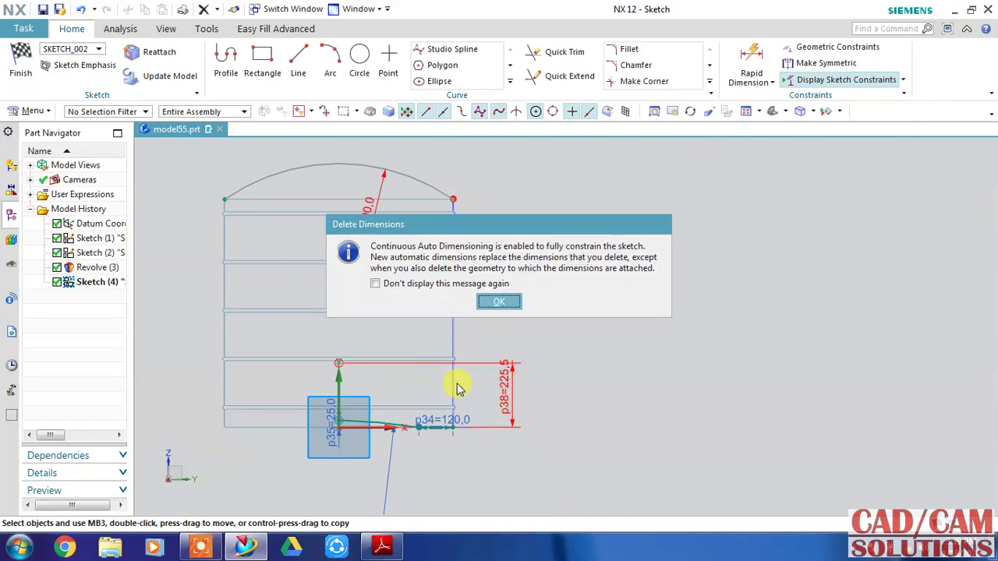
click(493, 309)
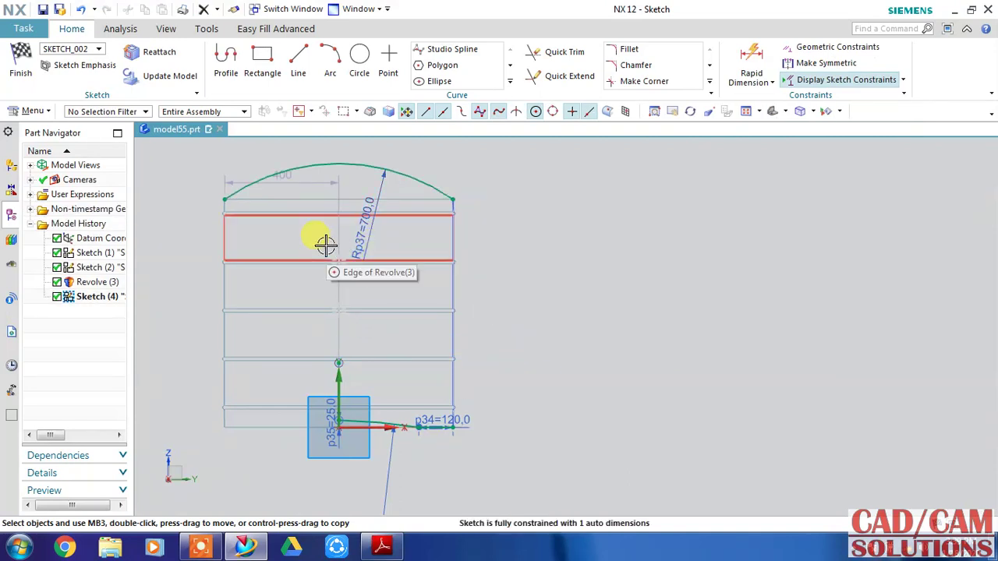
Step: Set the dome's horizontal p38 dimension to 400
click(299, 182)
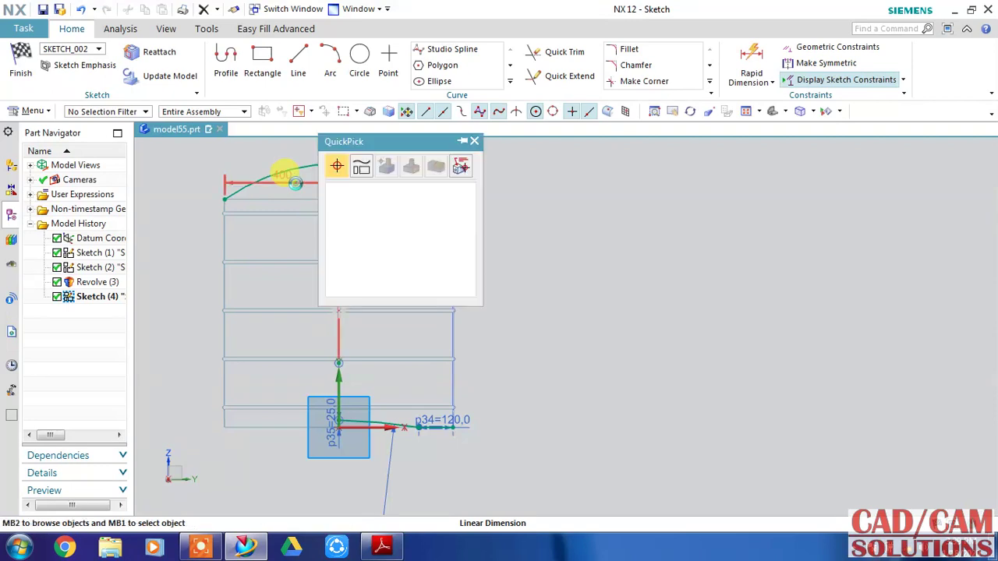
click(336, 165)
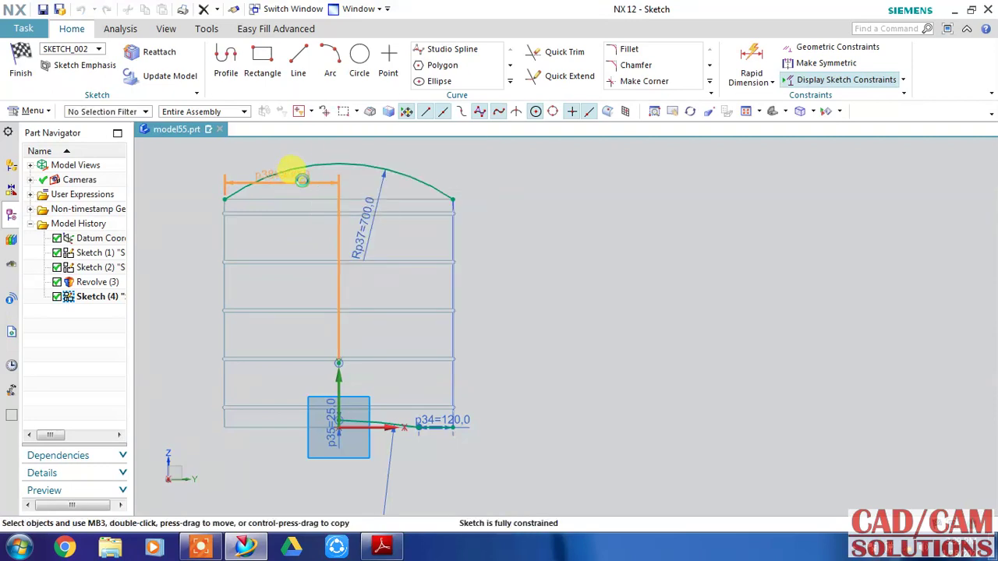
double_click(292, 173)
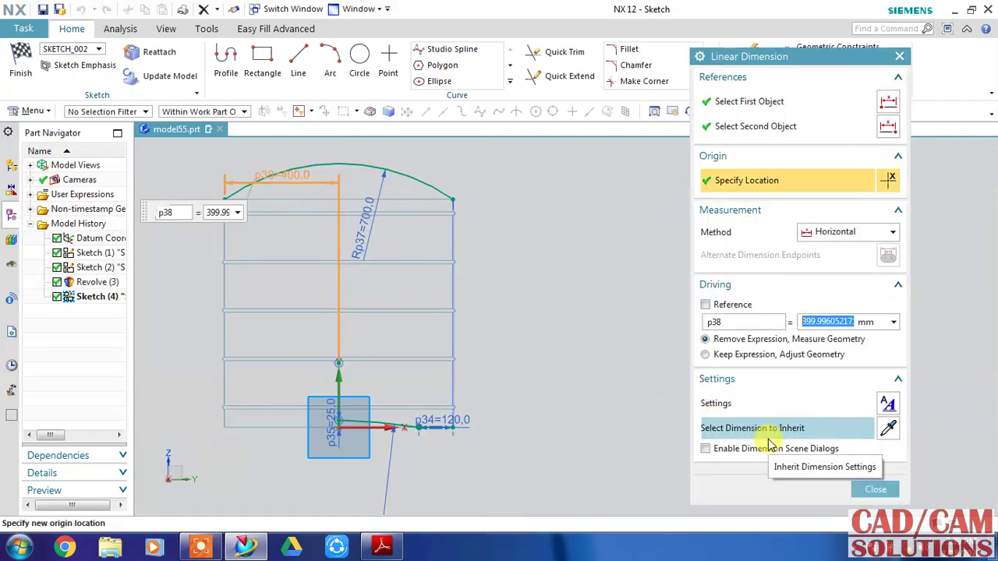
text(4)
key(BackSpace)
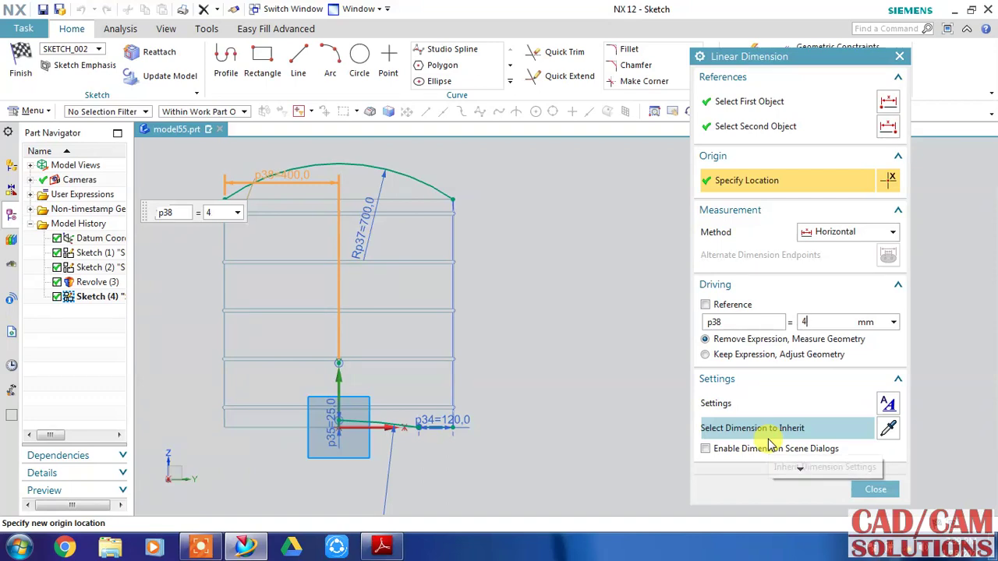
text(00)
key(Return)
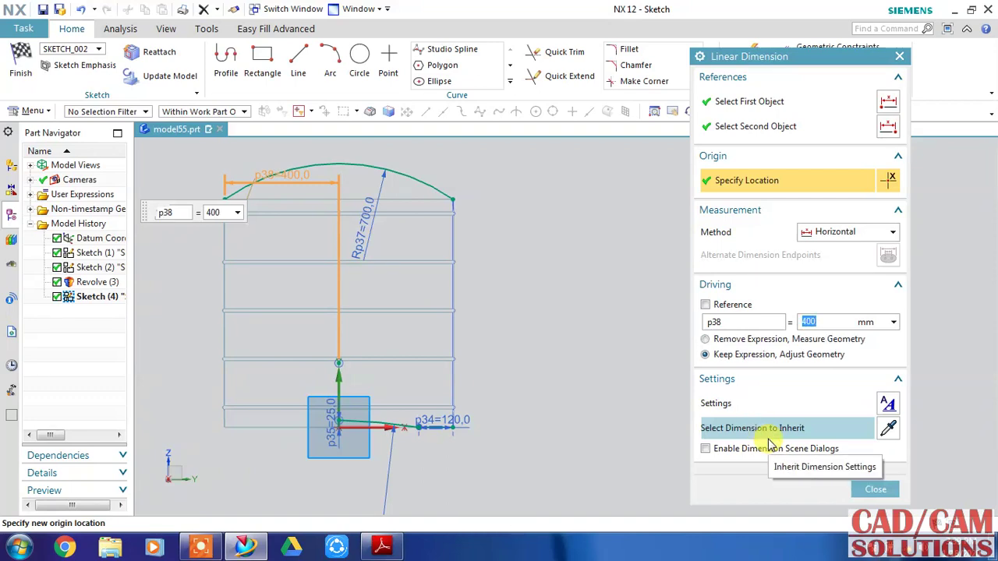
click(875, 489)
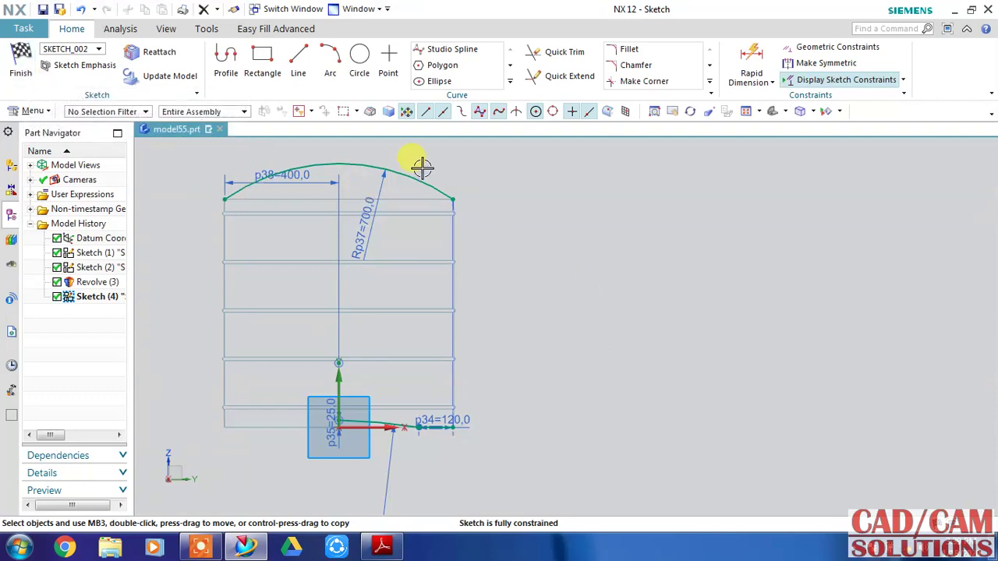
shift+middle_drag(550, 209, 642, 297)
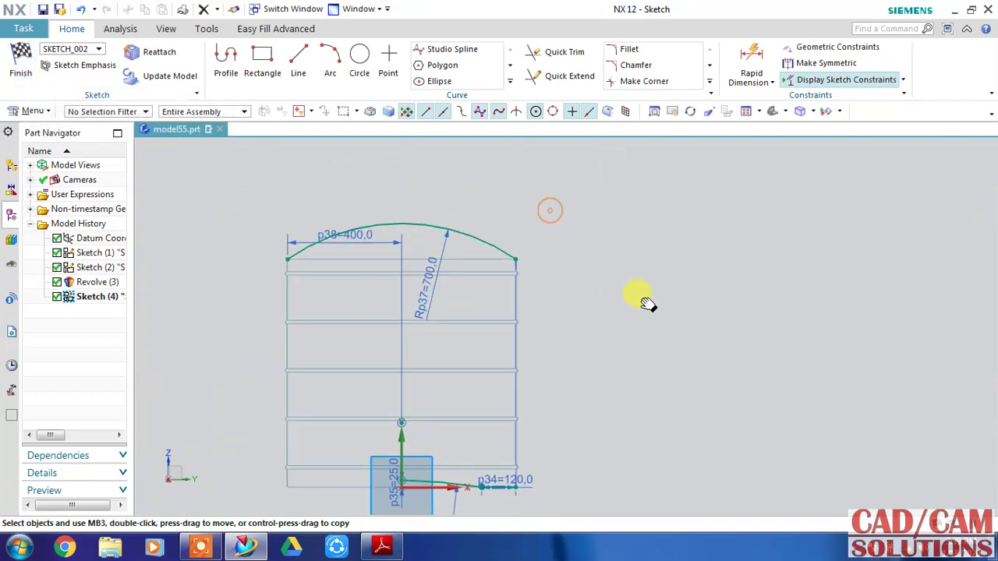
Step: Draw a vertical line up from the arc centre and trim away the dome arc's left half
click(298, 63)
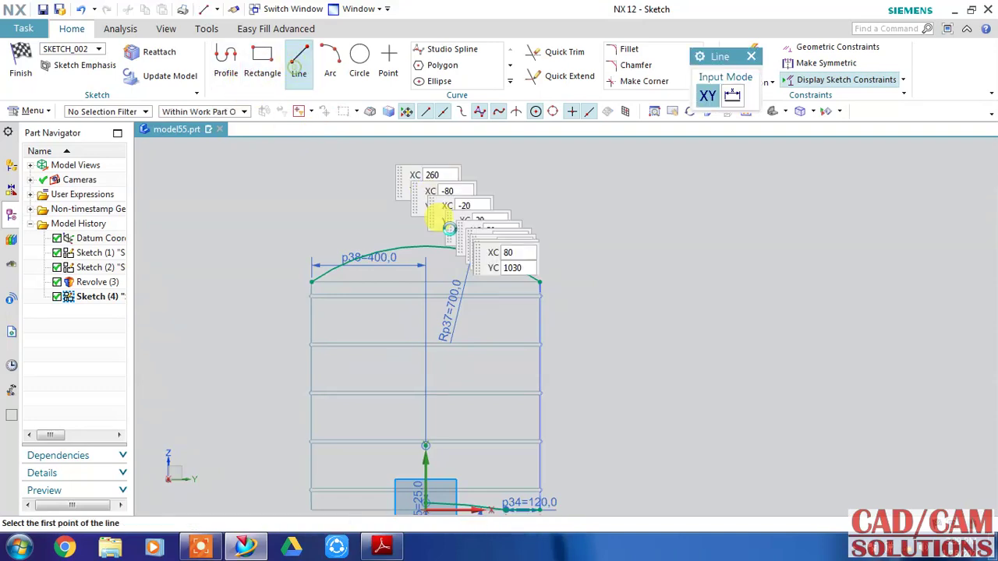
click(425, 445)
click(427, 204)
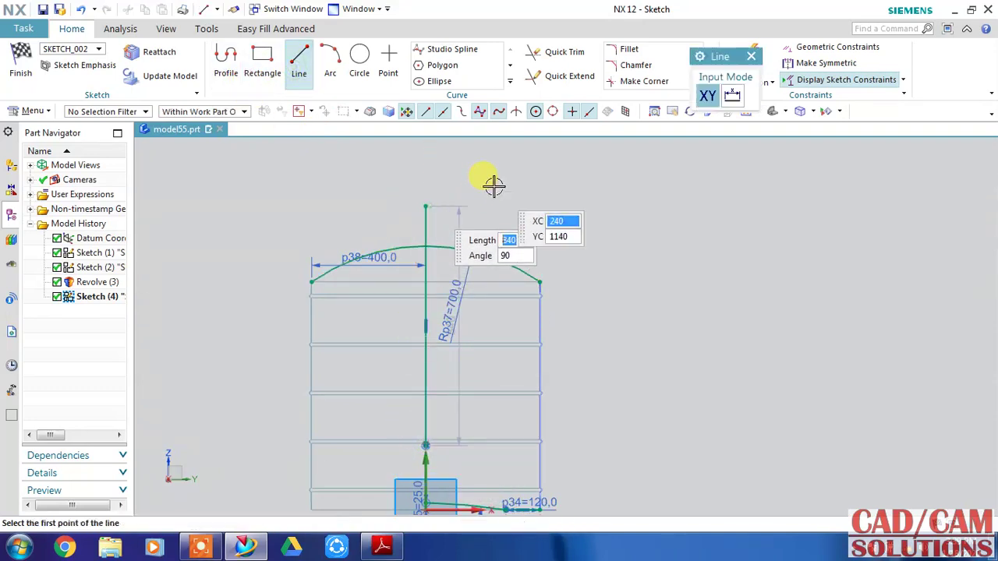
key(Escape)
click(565, 51)
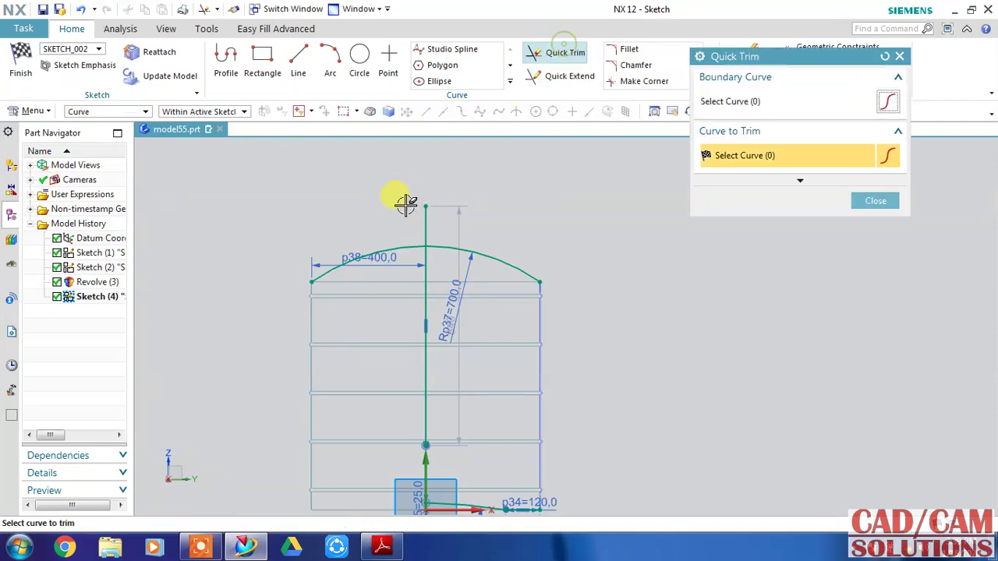
click(400, 246)
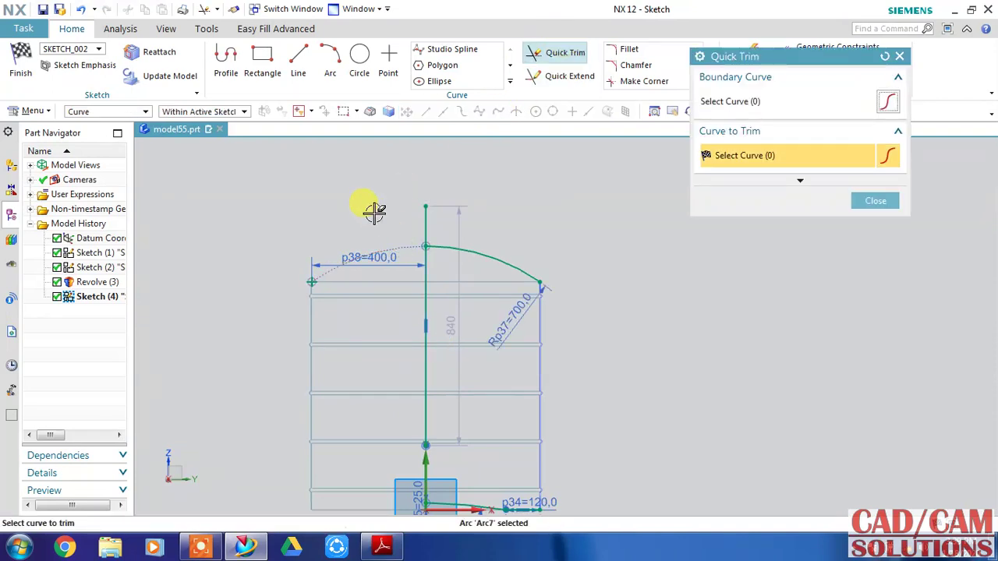
key(Escape)
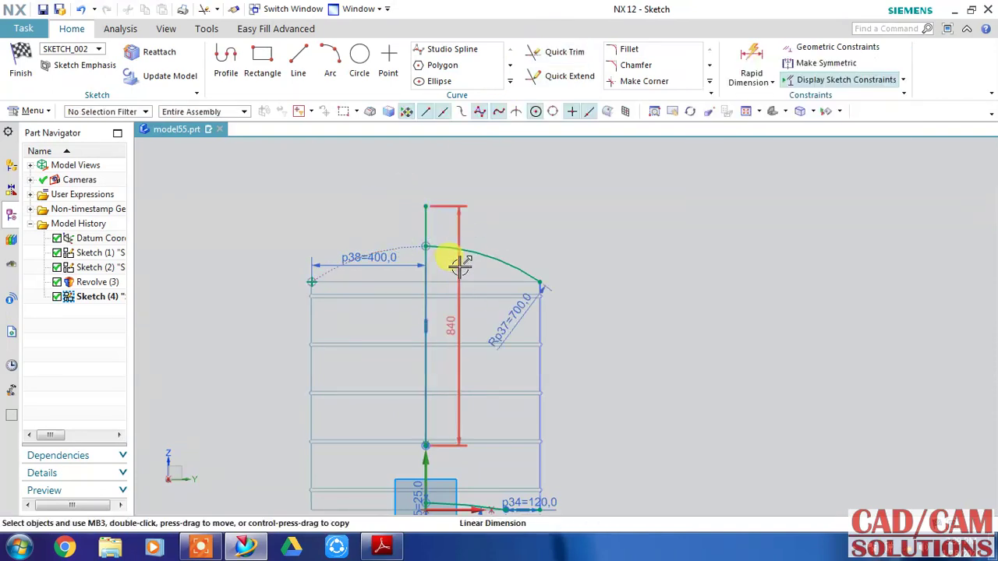
Step: Set the vertical line to 800, convert it to reference, and finish the sketch
double_click(467, 256)
text(800)
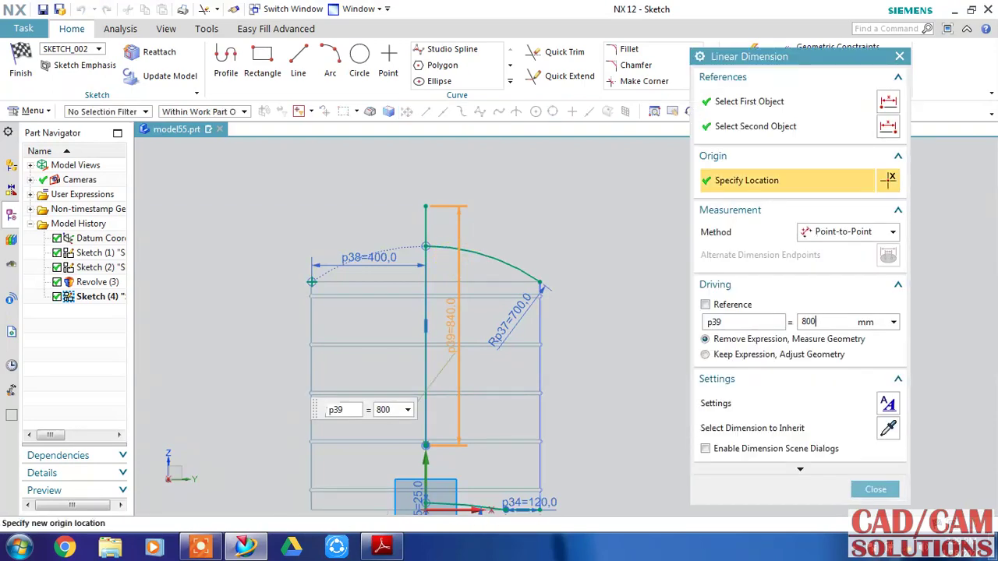
click(489, 248)
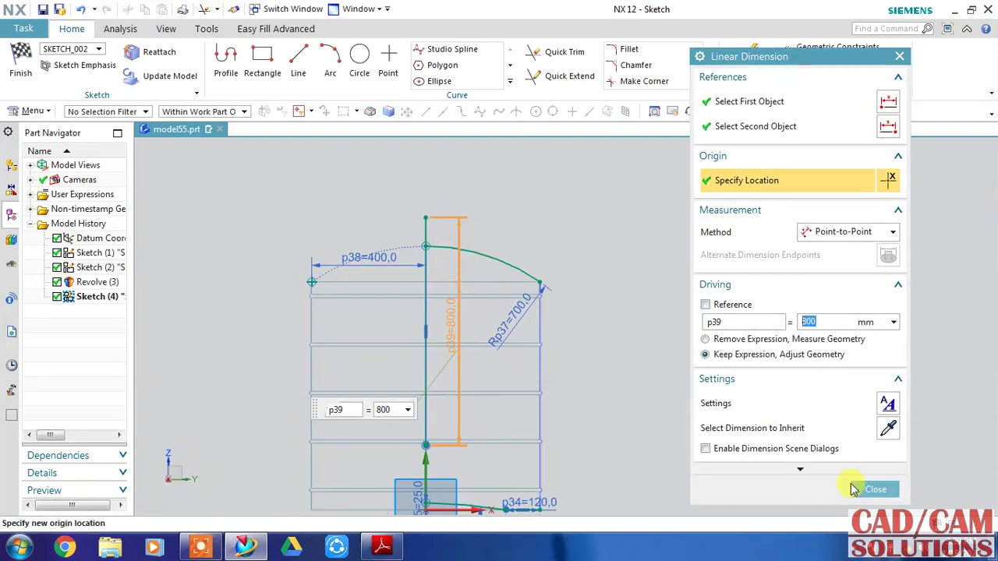
click(864, 498)
right_click(426, 259)
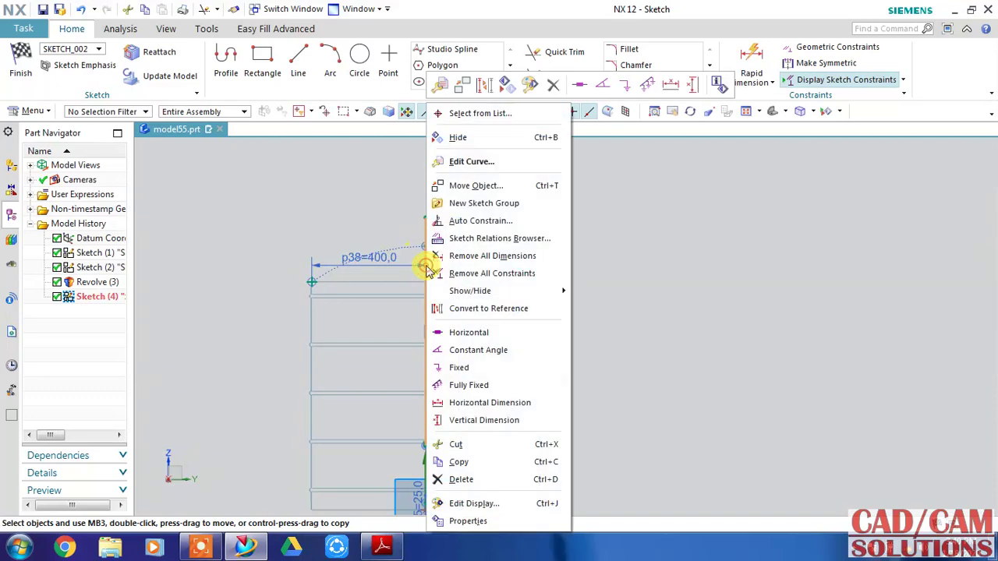
click(492, 310)
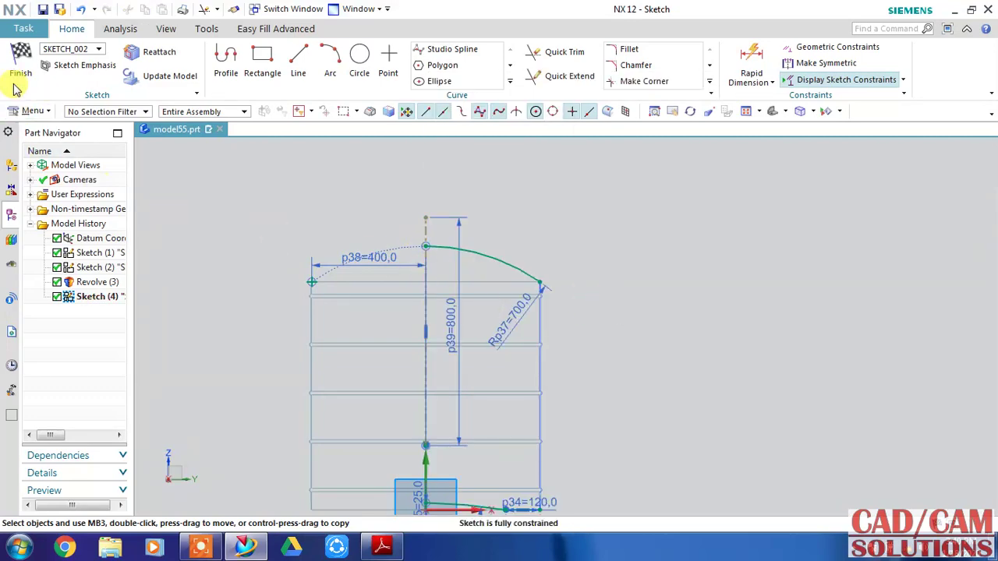
click(19, 74)
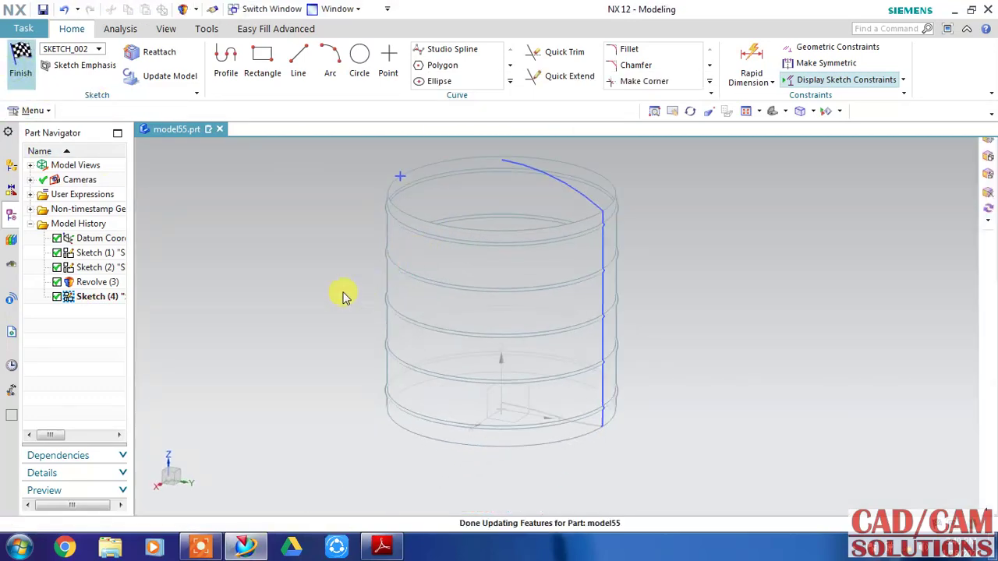
Step: Revolve the dome sketch curves 360° about the datum Z axis as a sheet body
click(157, 82)
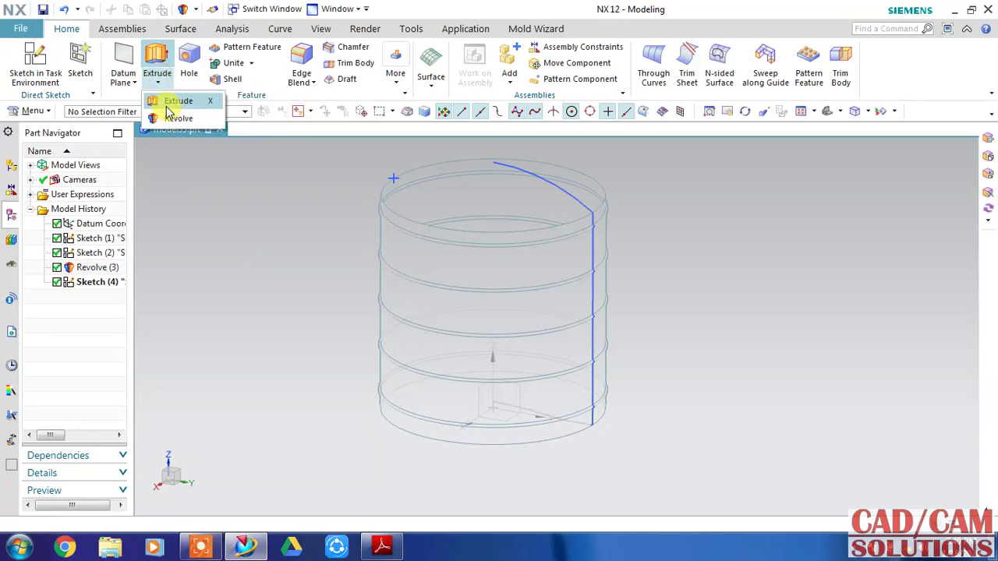
click(176, 118)
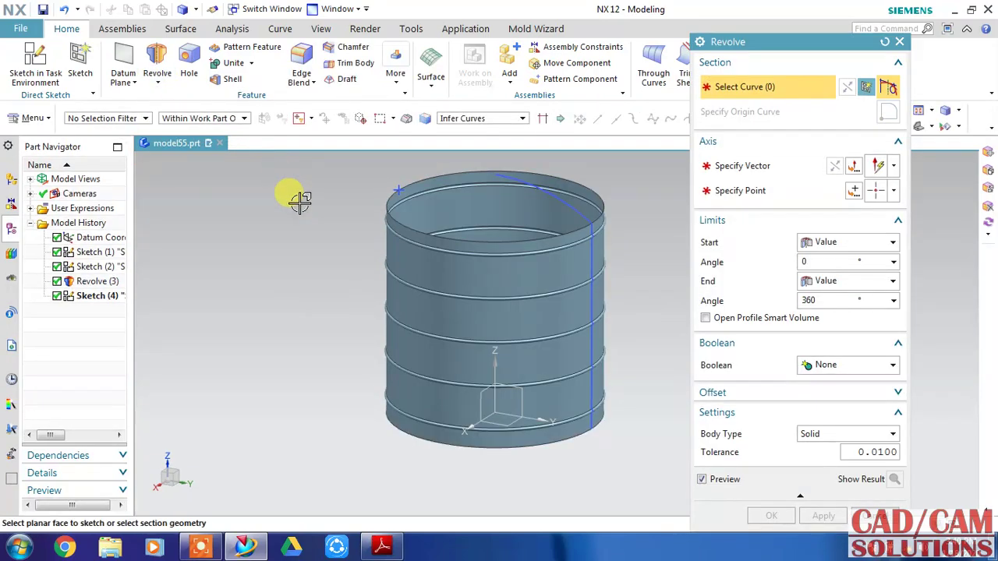
click(575, 202)
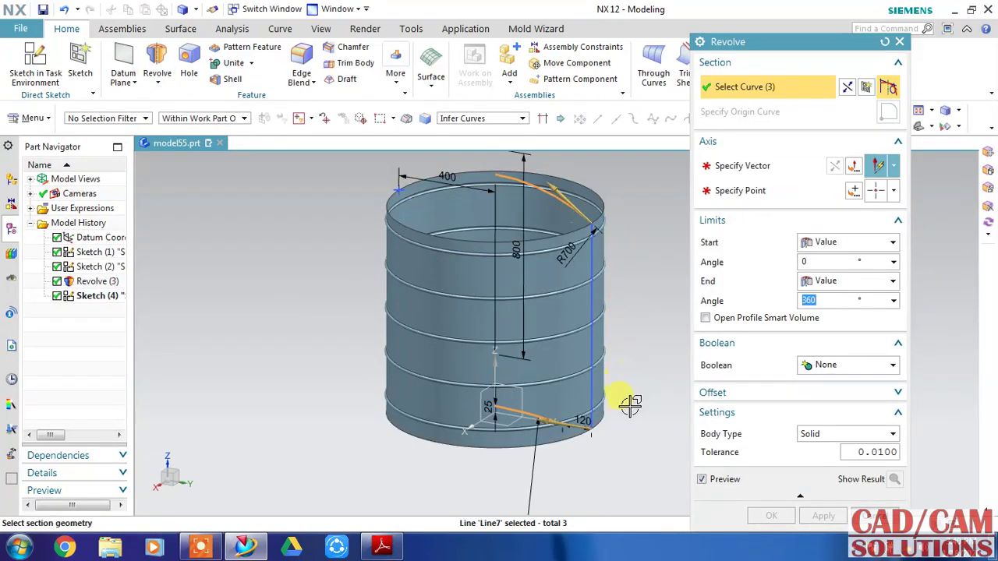
middle_drag(630, 405, 628, 363)
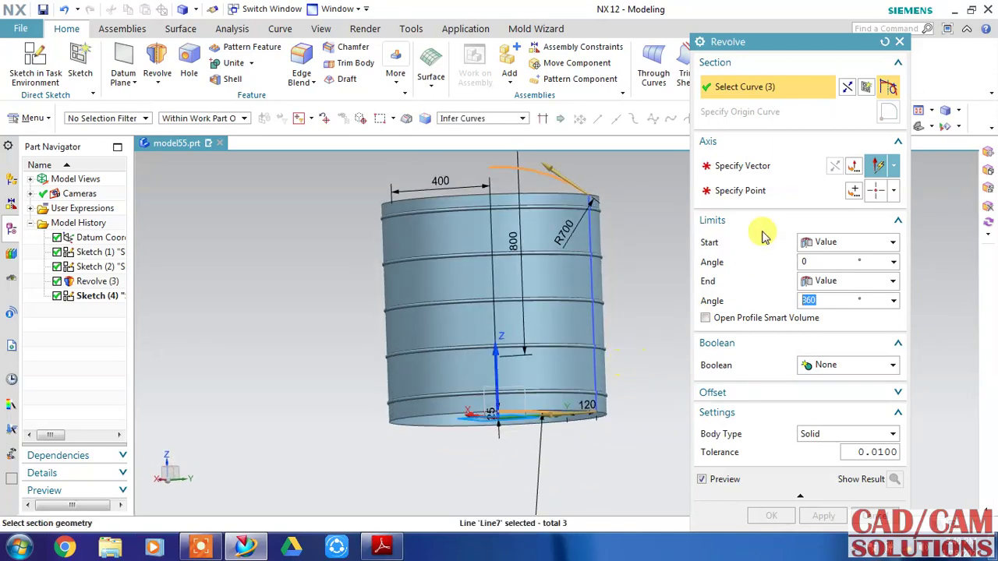
click(741, 165)
mouse_move(563, 447)
middle_down()
mouse_move(564, 419)
mouse_move(575, 419)
middle_up()
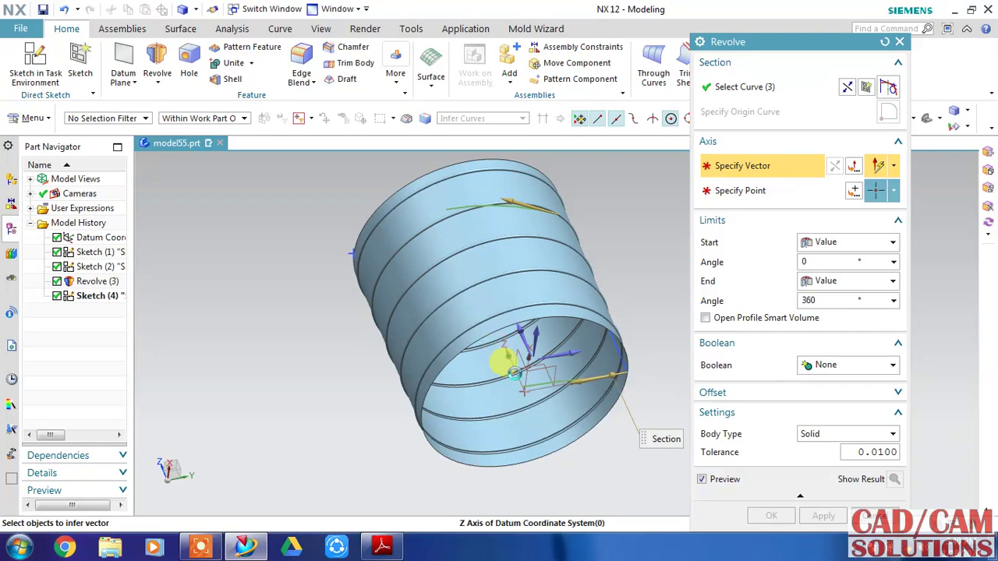
click(503, 356)
click(846, 434)
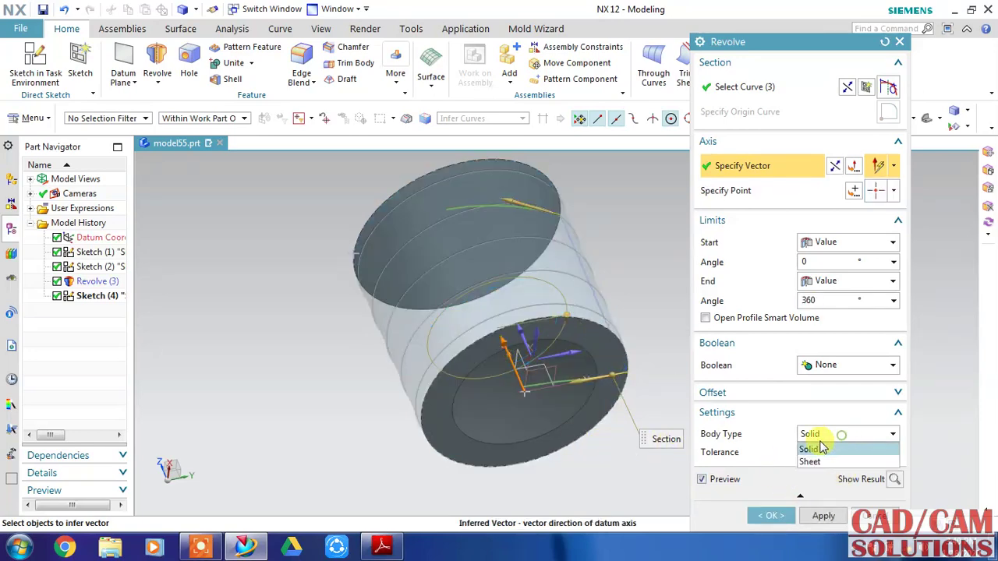
click(843, 461)
click(755, 511)
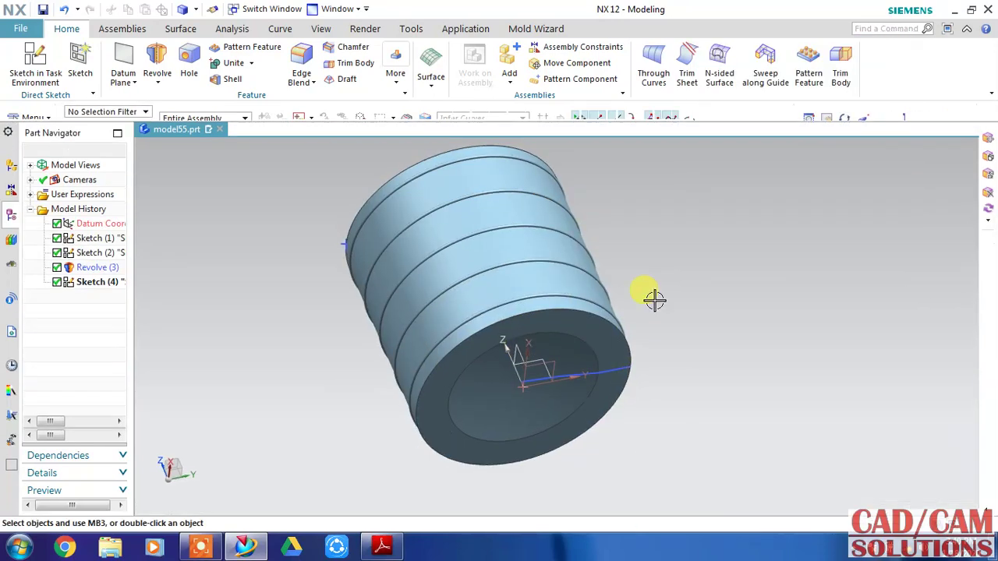
Step: Hide Sketch (2) and Sketch (4) with Ctrl+B and open the Datum Plane dialog
mouse_move(650, 261)
middle_down()
mouse_move(662, 298)
mouse_move(692, 279)
mouse_move(693, 263)
mouse_move(653, 266)
mouse_move(639, 245)
middle_up()
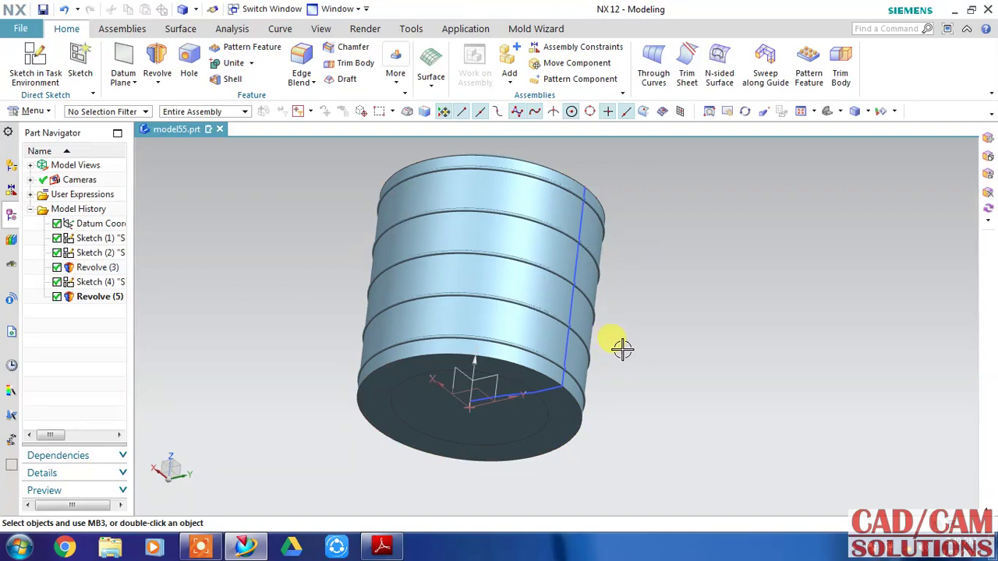
mouse_move(653, 303)
middle_down()
mouse_move(639, 330)
mouse_move(633, 315)
middle_up()
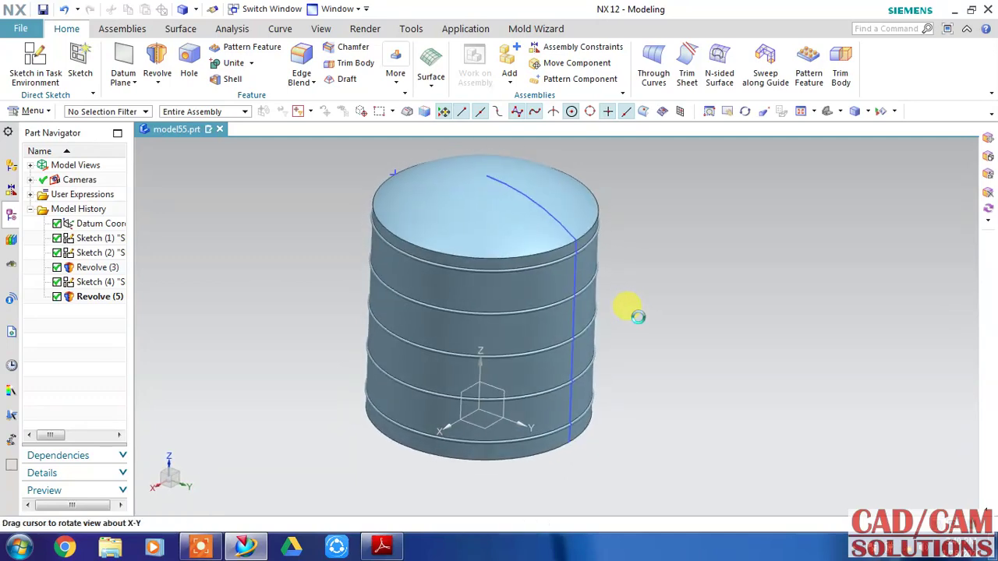
click(571, 353)
key(ctrl+b)
click(563, 278)
key(ctrl+b)
mouse_move(597, 411)
middle_down()
mouse_move(671, 390)
mouse_move(663, 372)
mouse_move(664, 385)
middle_up()
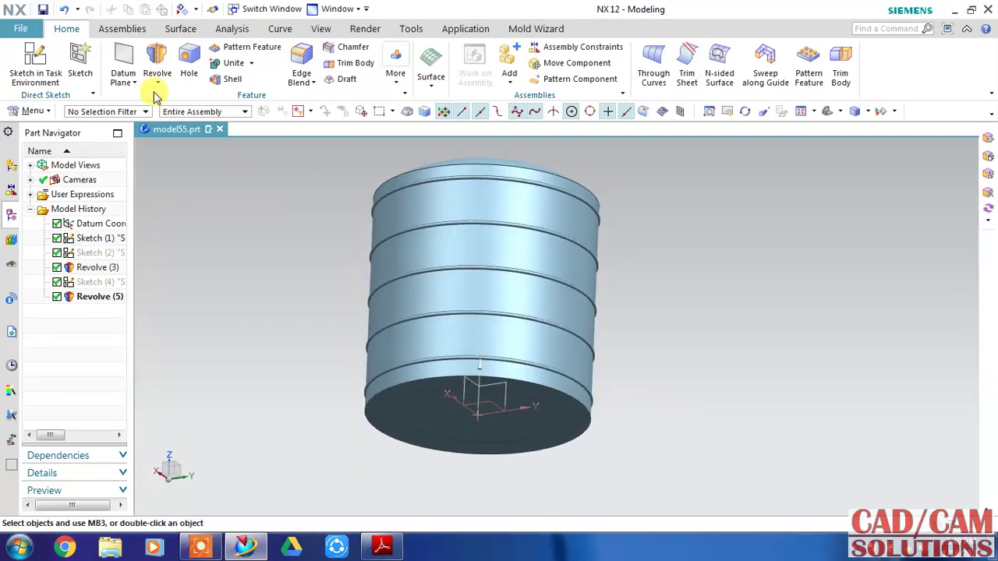
click(124, 62)
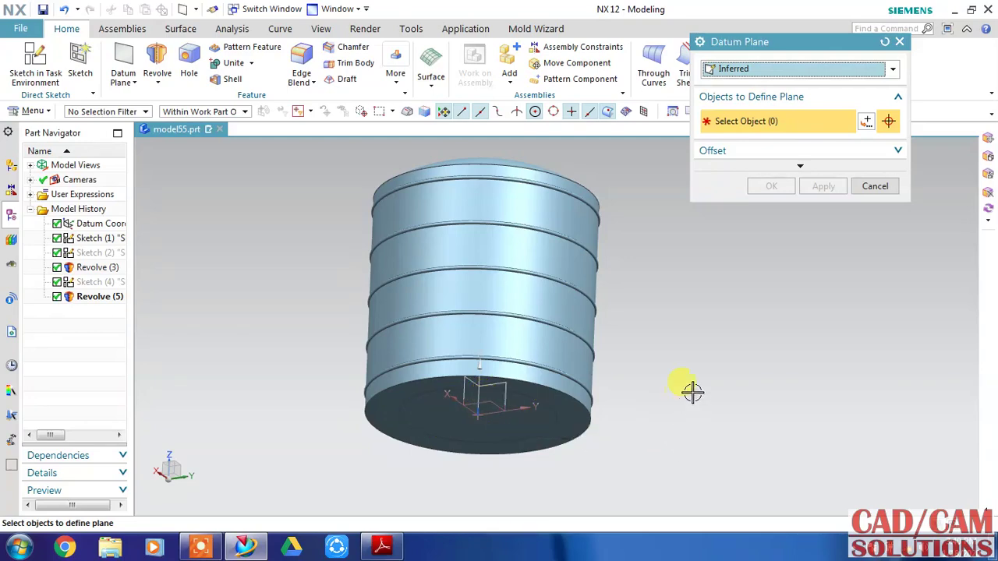
Step: Create a datum plane offset 920 mm from the tank's end face
middle_drag(693, 392, 631, 351)
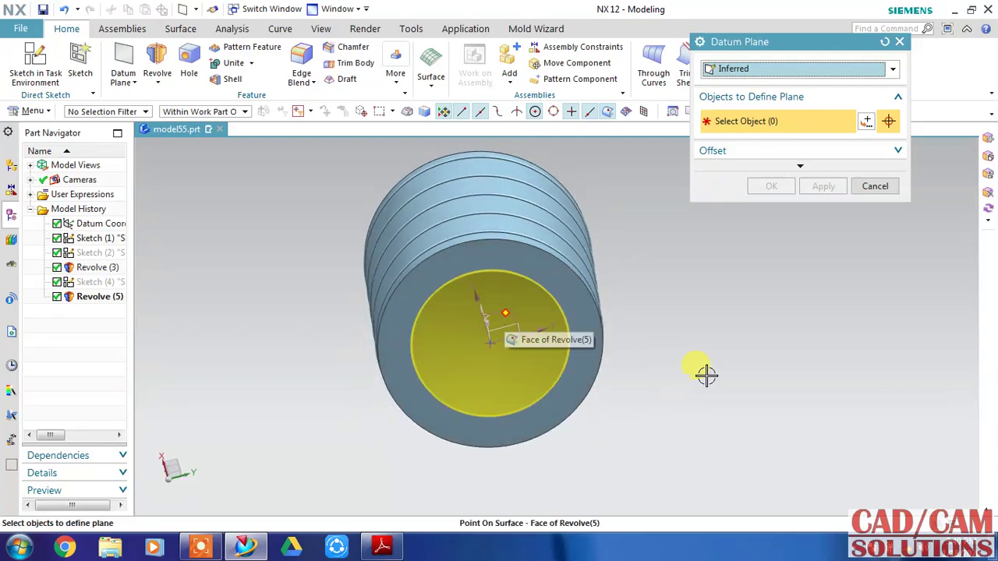
middle_drag(705, 375, 711, 305)
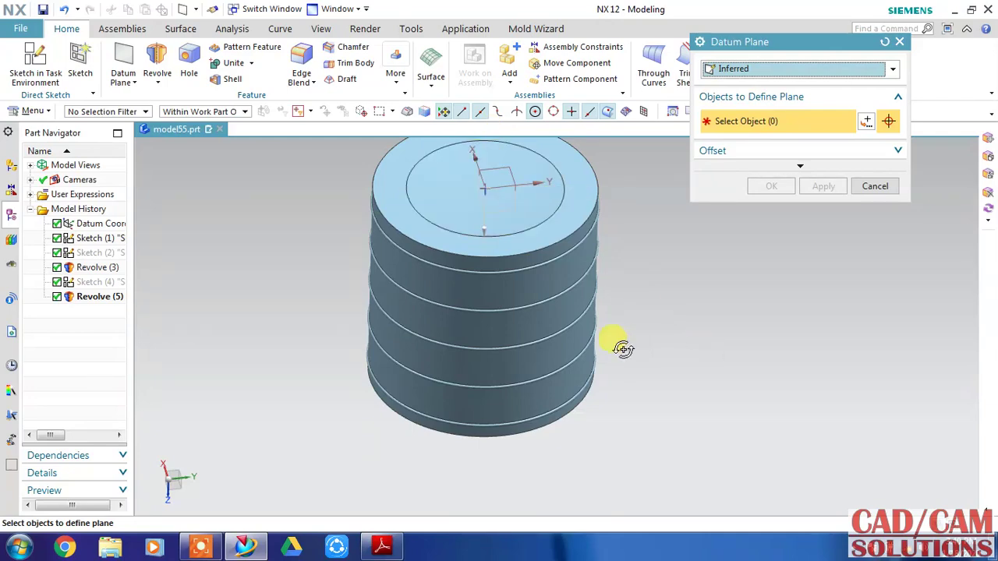
middle_drag(619, 346, 597, 352)
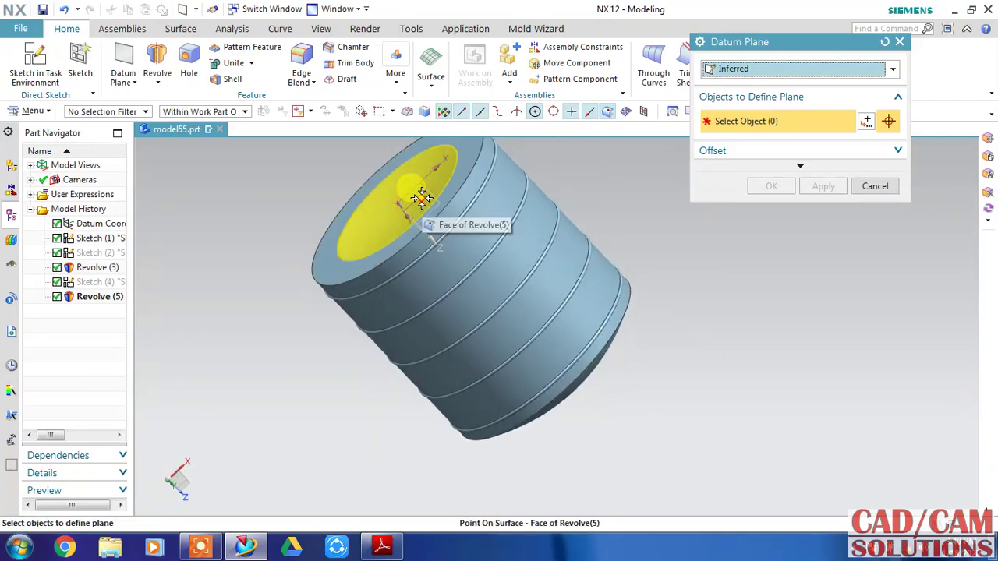
middle_drag(329, 213, 308, 228)
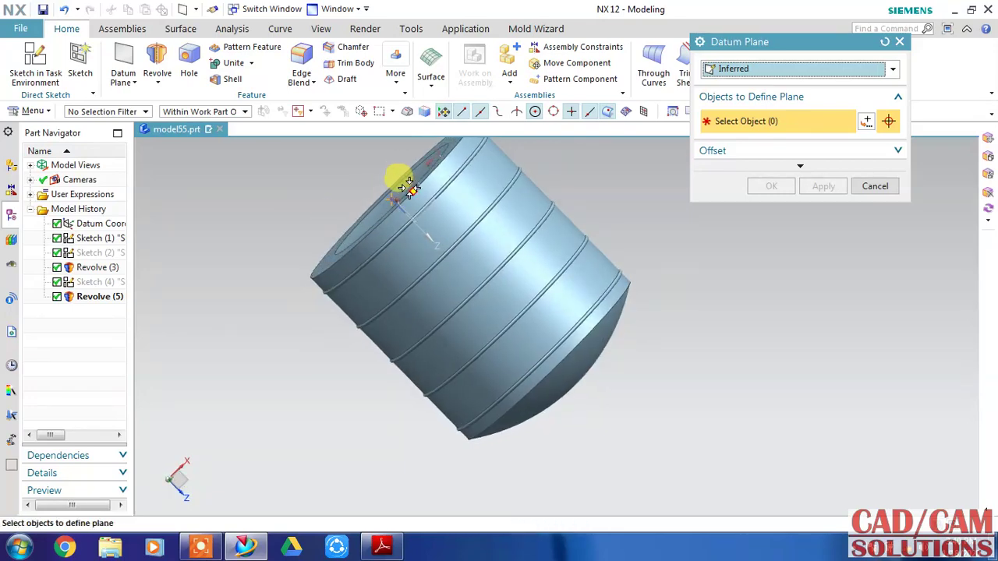
middle_drag(453, 179, 491, 266)
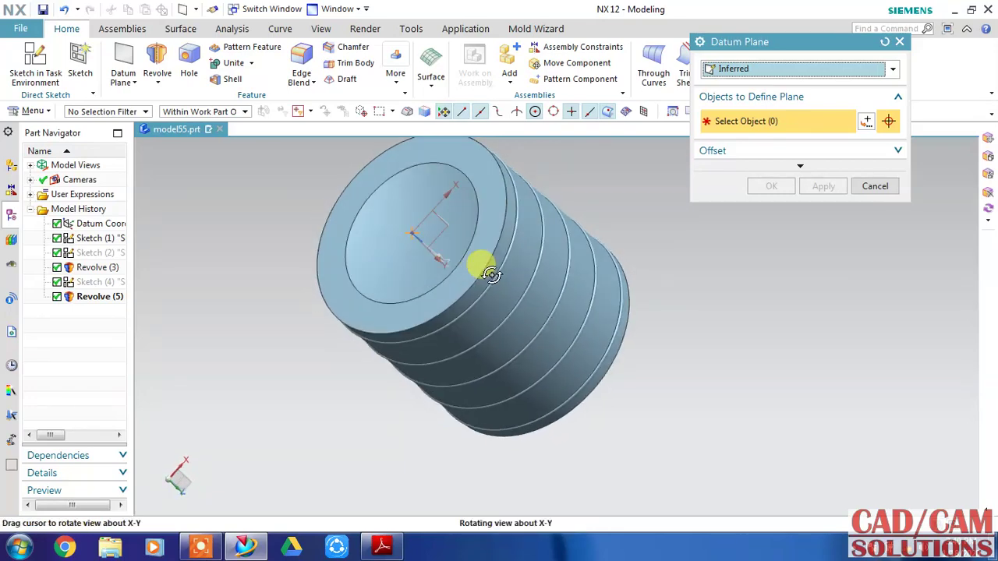
click(503, 246)
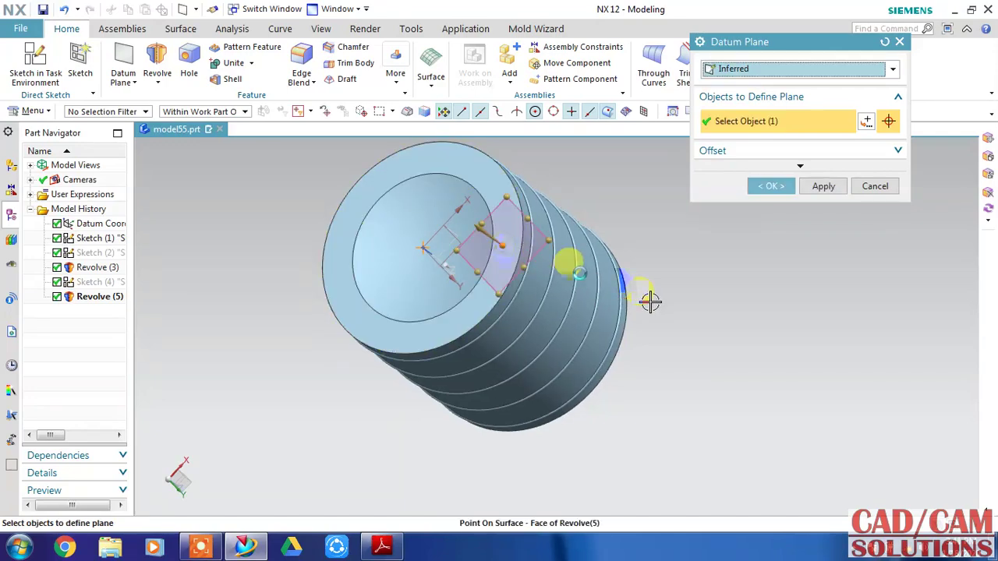
mouse_move(678, 334)
middle_down()
mouse_move(586, 341)
mouse_move(575, 319)
middle_up()
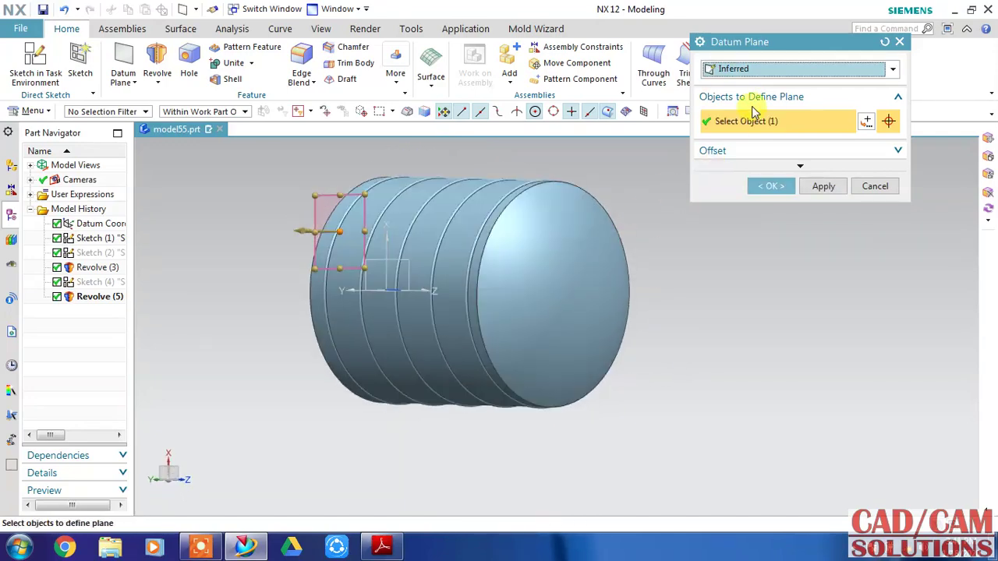
click(780, 158)
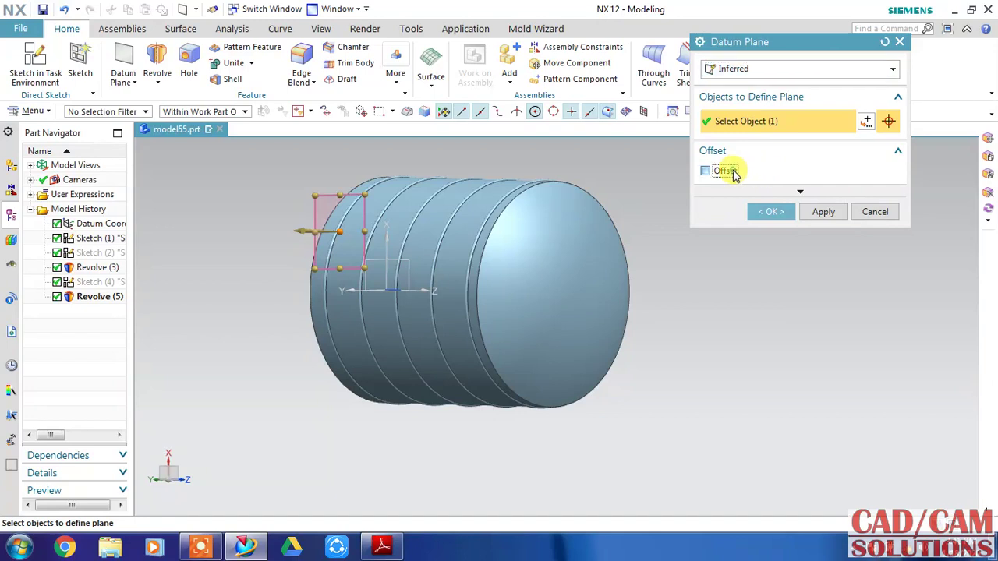
click(722, 171)
click(819, 184)
text(920)
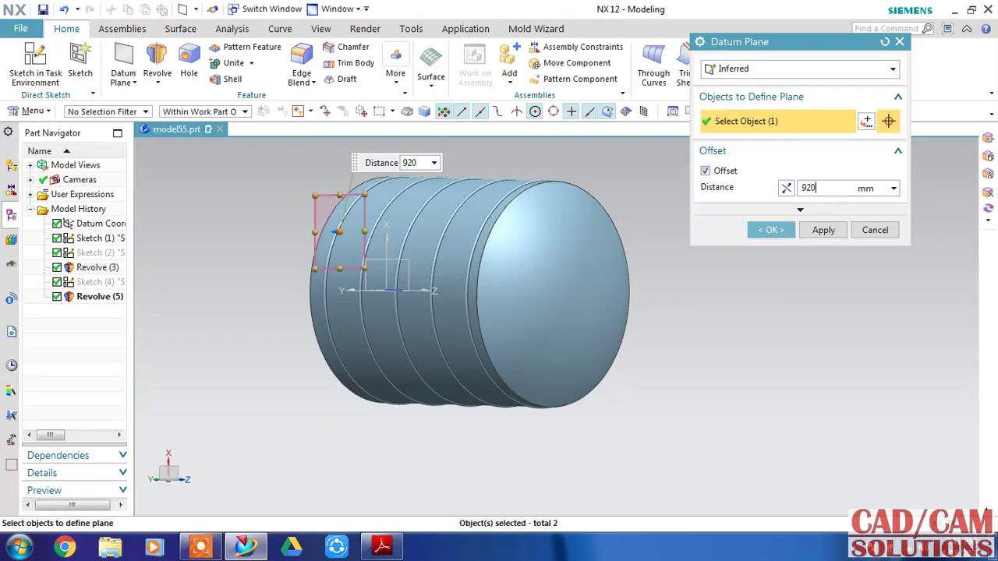
key(Return)
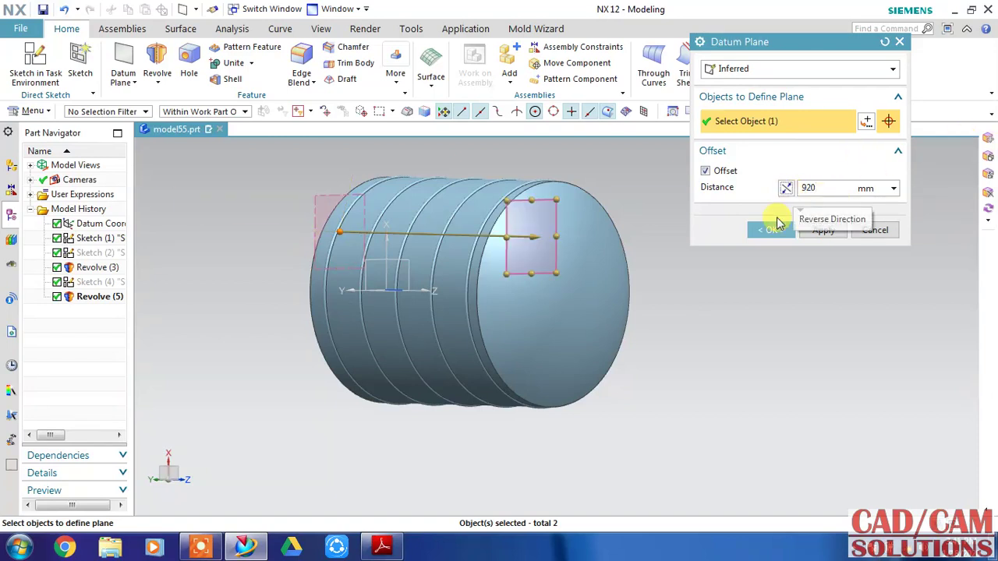
click(755, 233)
mouse_move(747, 223)
middle_down()
mouse_move(777, 234)
mouse_move(772, 263)
mouse_move(741, 238)
middle_up()
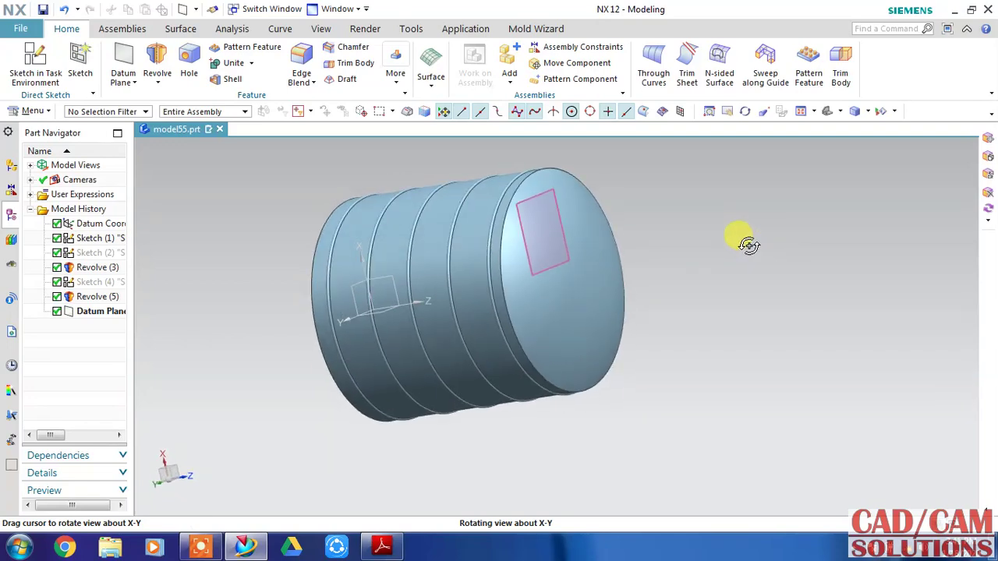
Step: Start a new sketch on the offset datum plane with horizontal orientation set
click(35, 62)
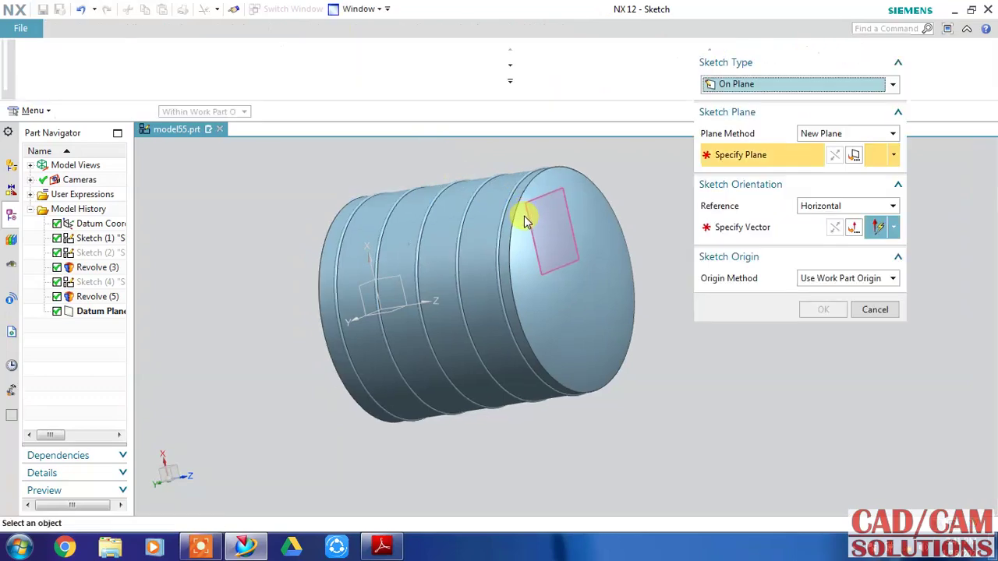
click(519, 216)
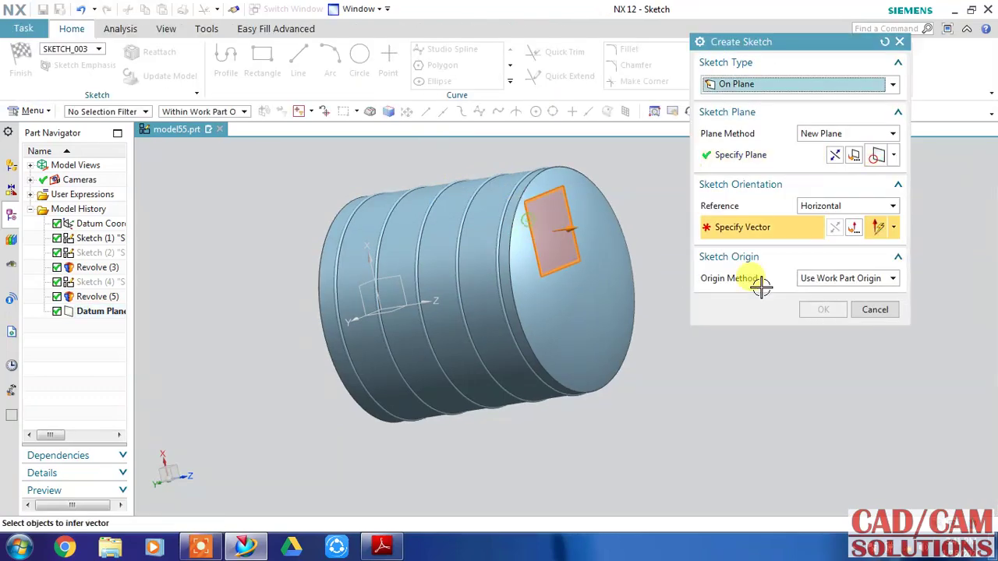
click(549, 333)
click(815, 312)
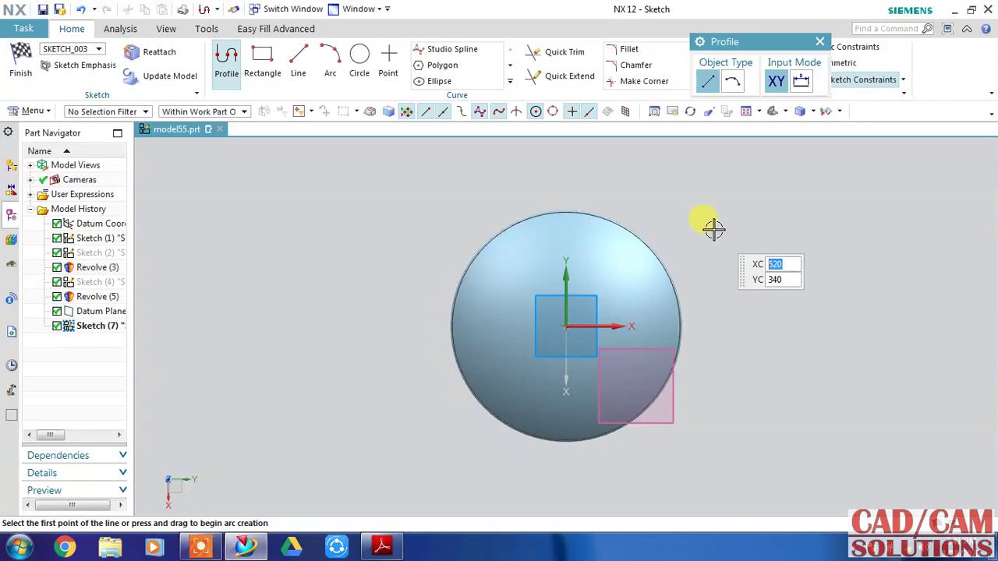
Step: Draw a 380 × 380 square from centre, centred on the sketch origin
click(263, 60)
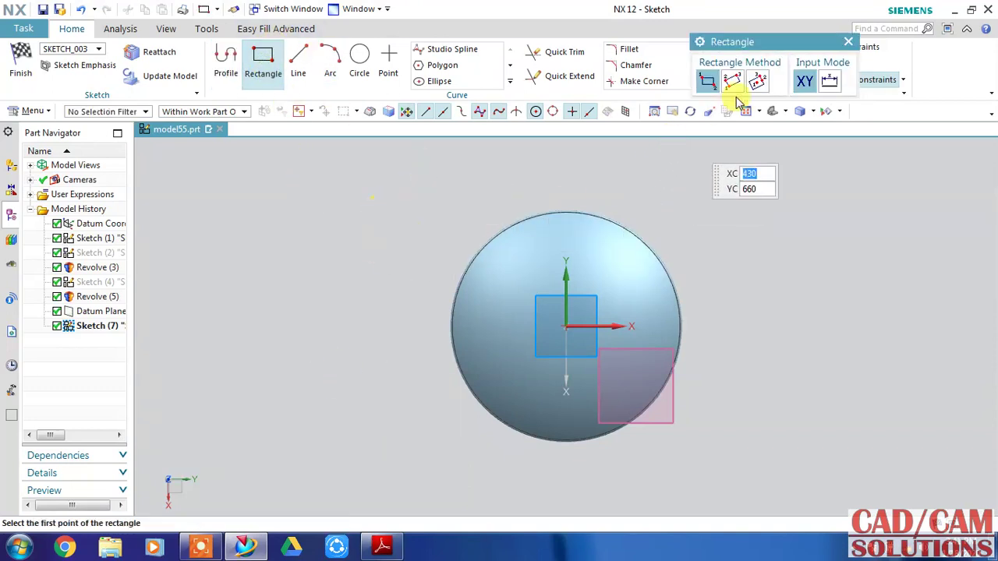
click(757, 81)
click(566, 326)
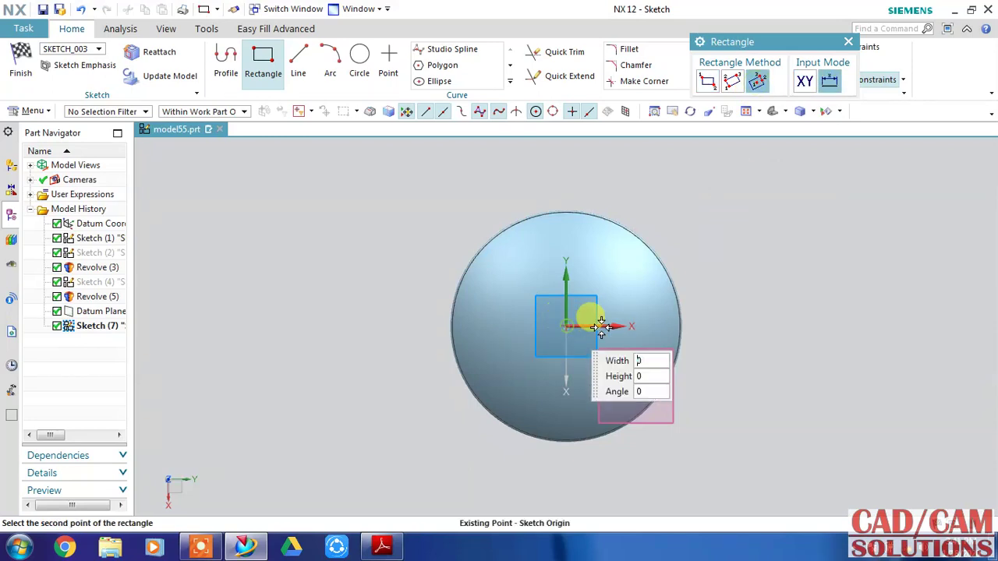
click(723, 257)
middle_click(723, 258)
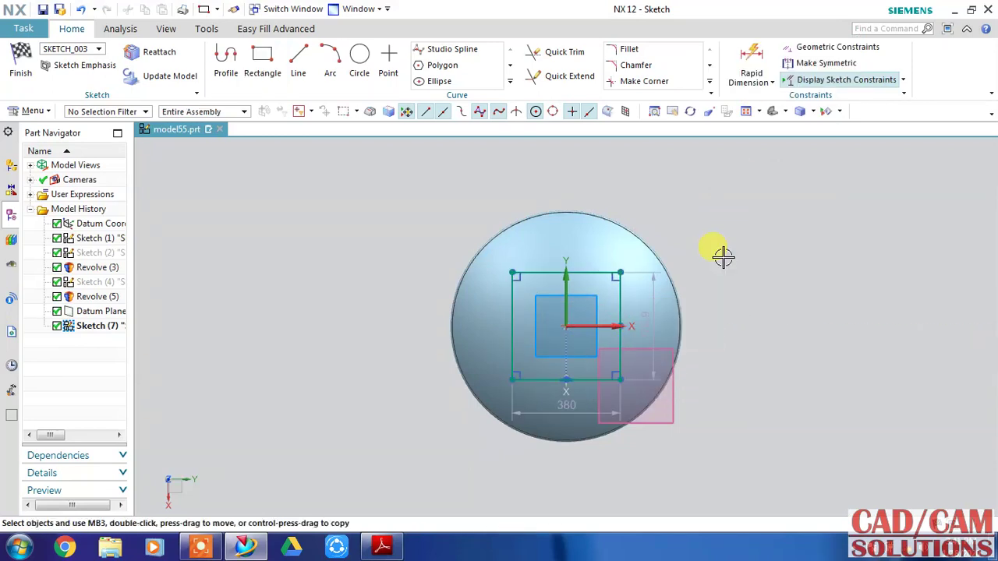
Step: Constrain the square's top and right edges to equal length
click(816, 53)
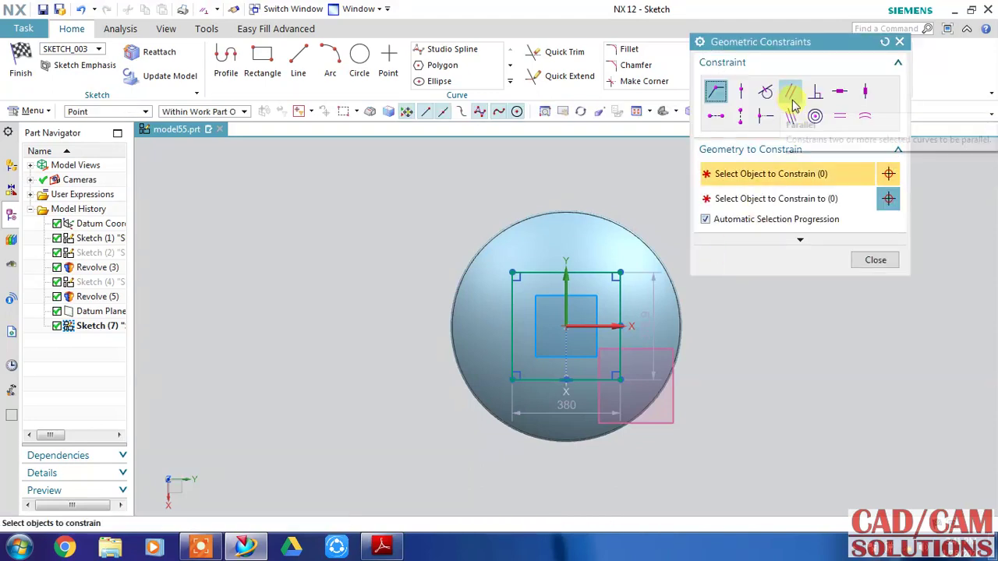
click(840, 115)
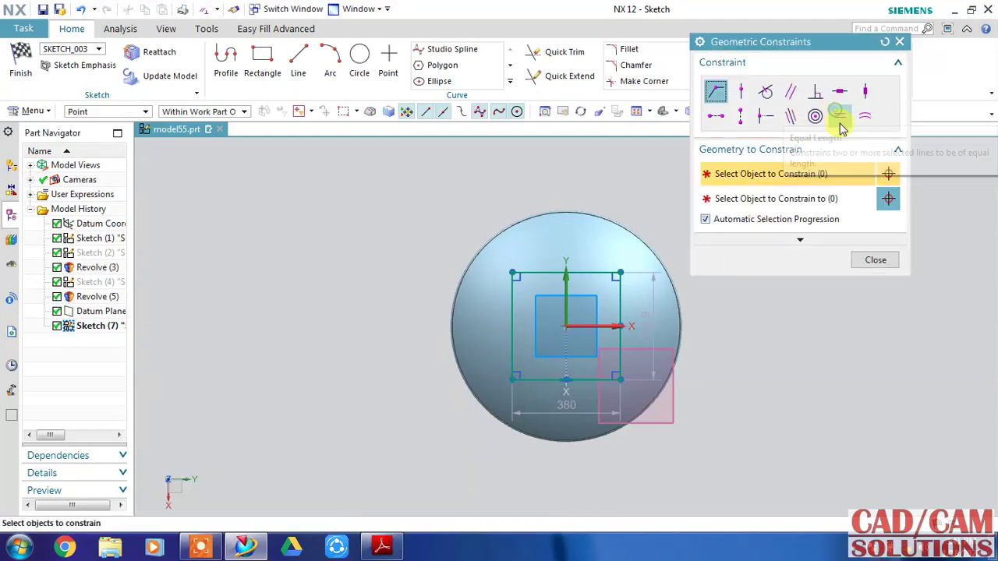
click(618, 284)
click(576, 275)
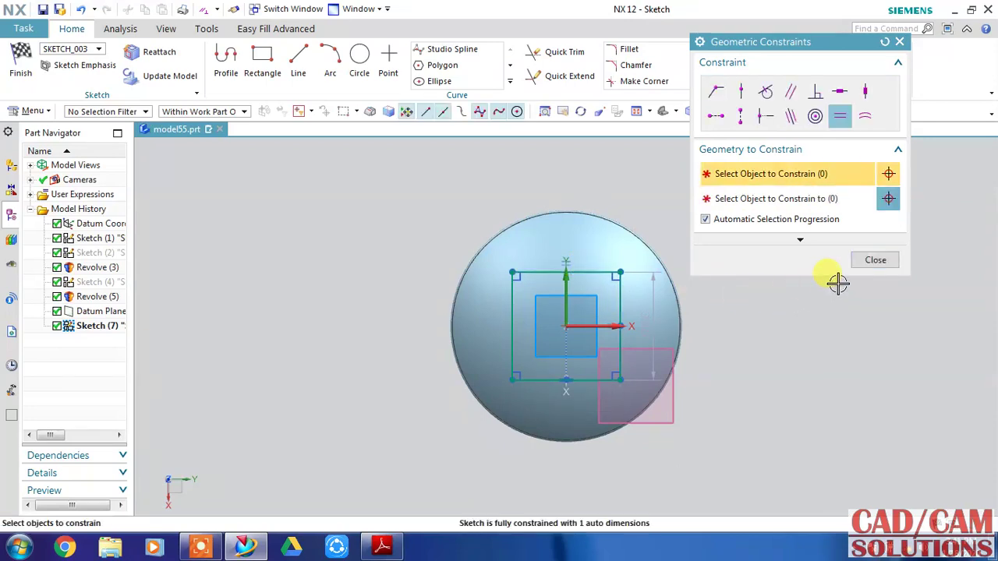
click(871, 261)
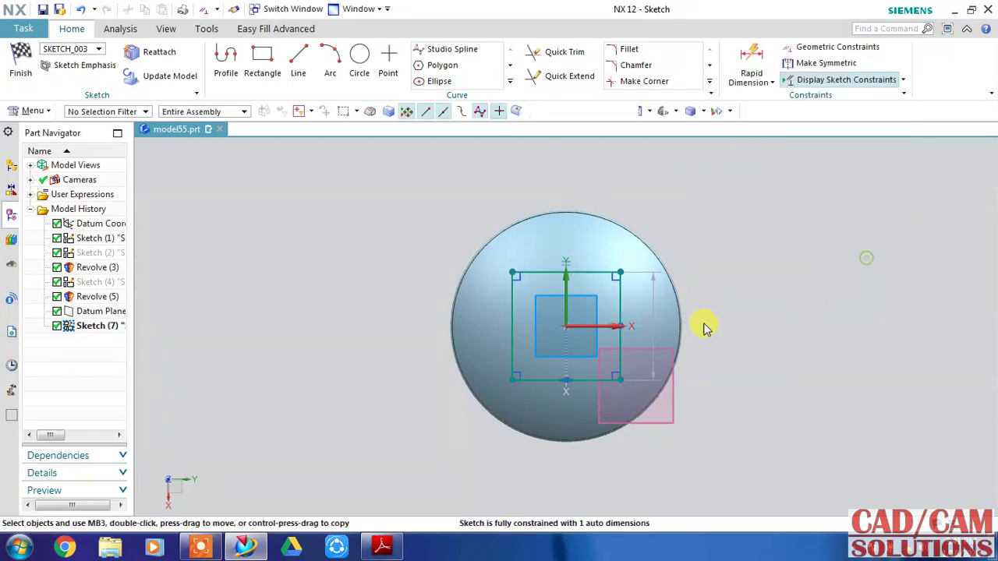
Step: Change the square's vertical dimension to 300 mm, keeping the expression and adjusting the geometry
double_click(657, 320)
text(300)
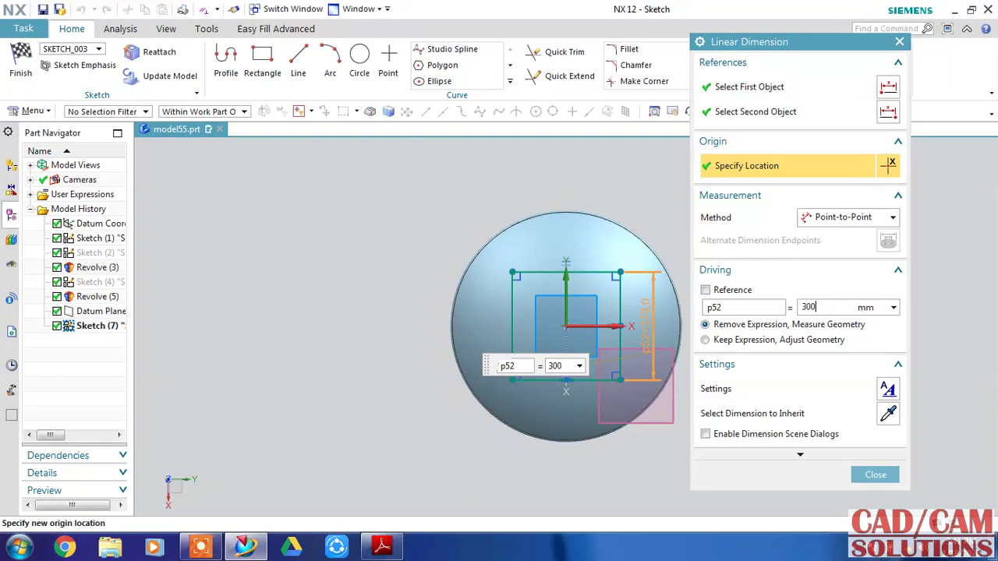
click(705, 340)
click(826, 307)
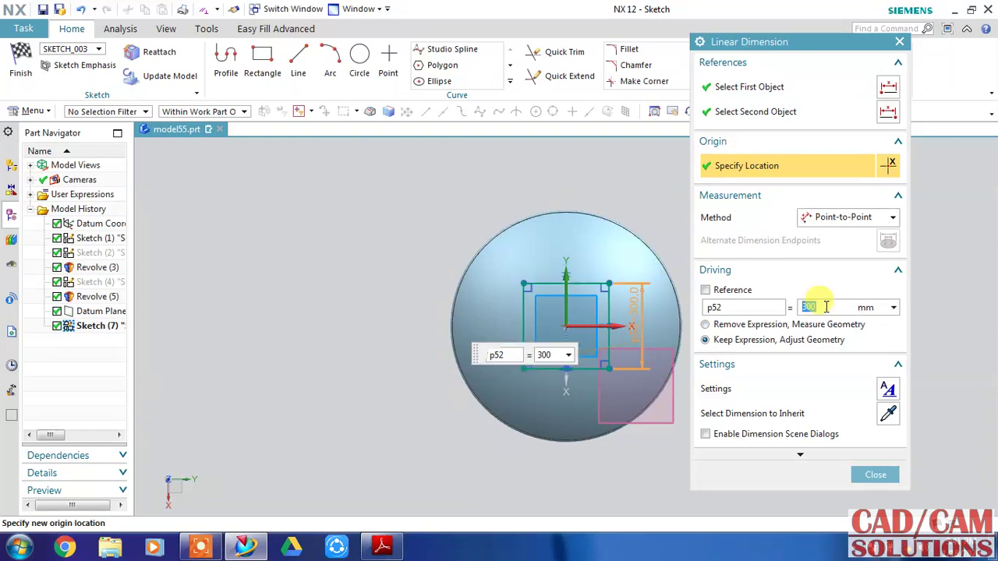
click(875, 476)
scroll(598, 370, up, 2)
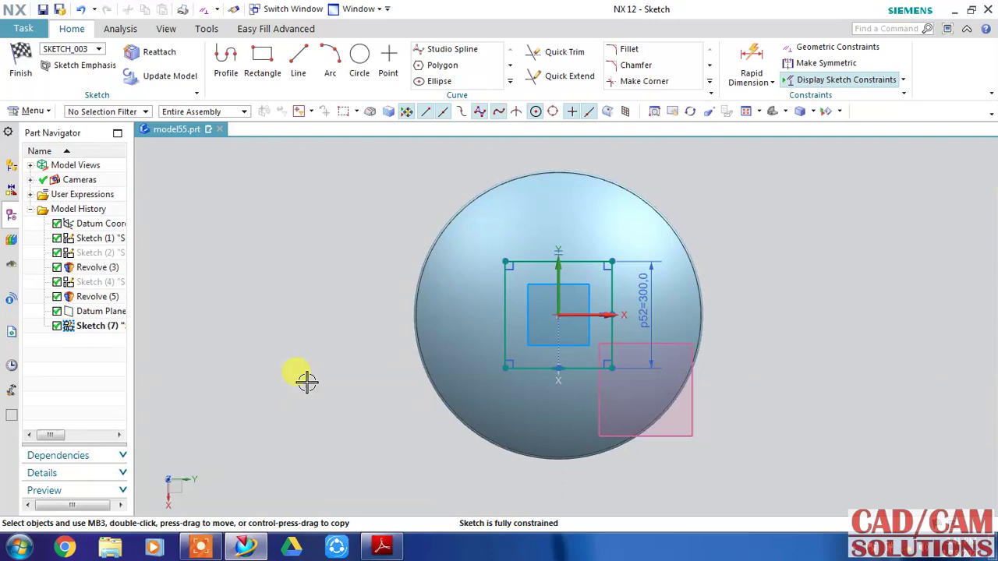
Step: Draw a 250 mm diameter circle centred on the sketch origin and finish the sketch
click(359, 63)
click(557, 315)
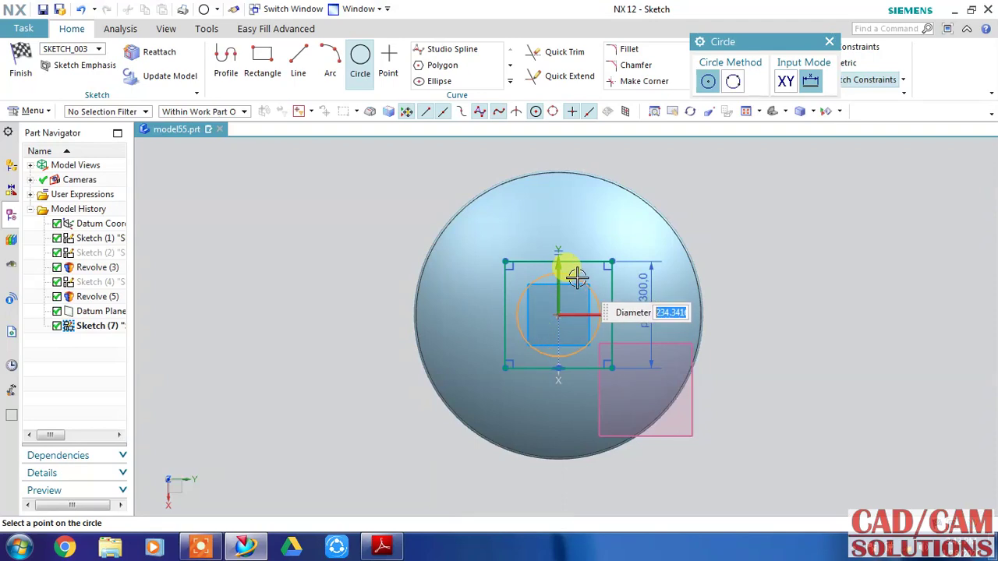
text(250)
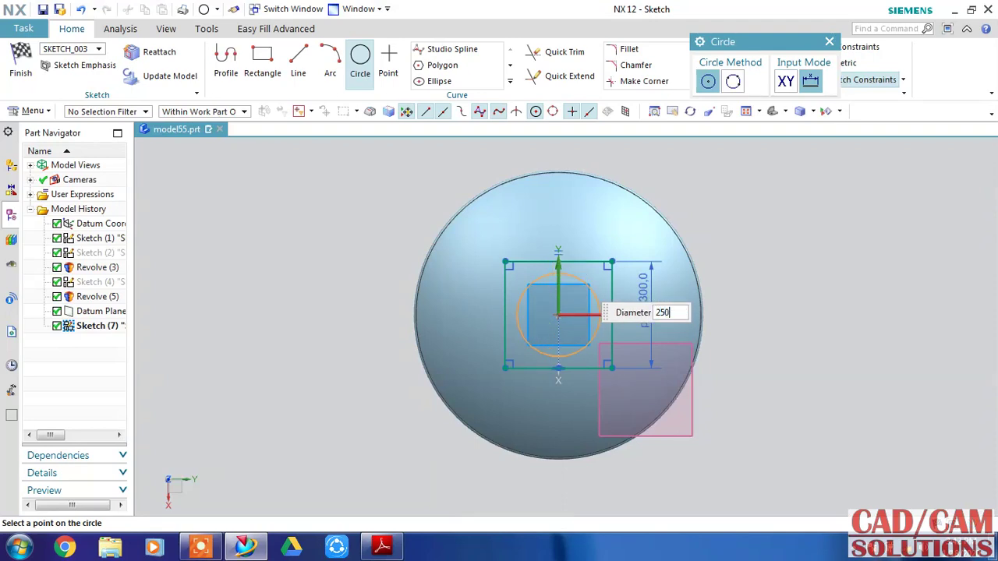
key(Return)
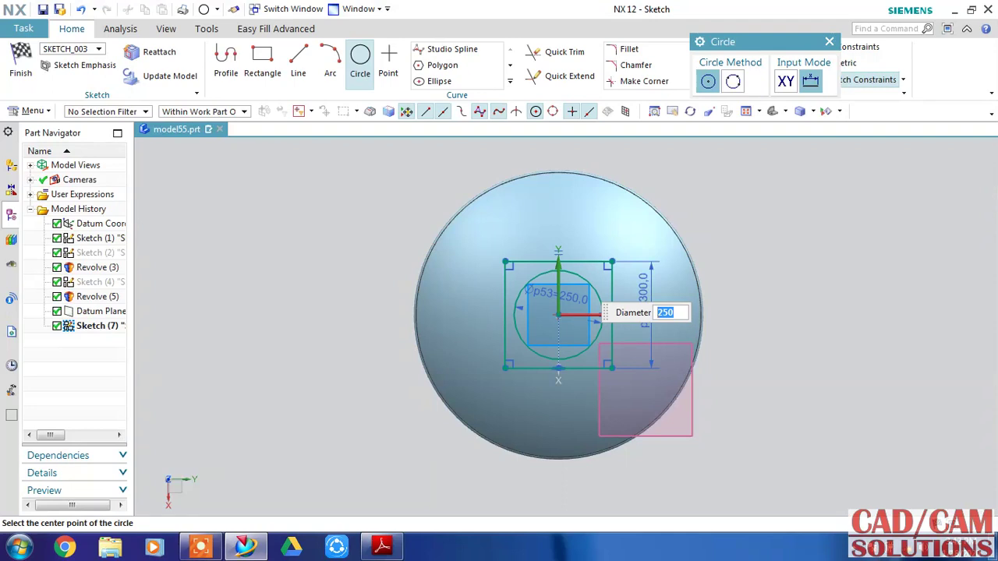
key(Escape)
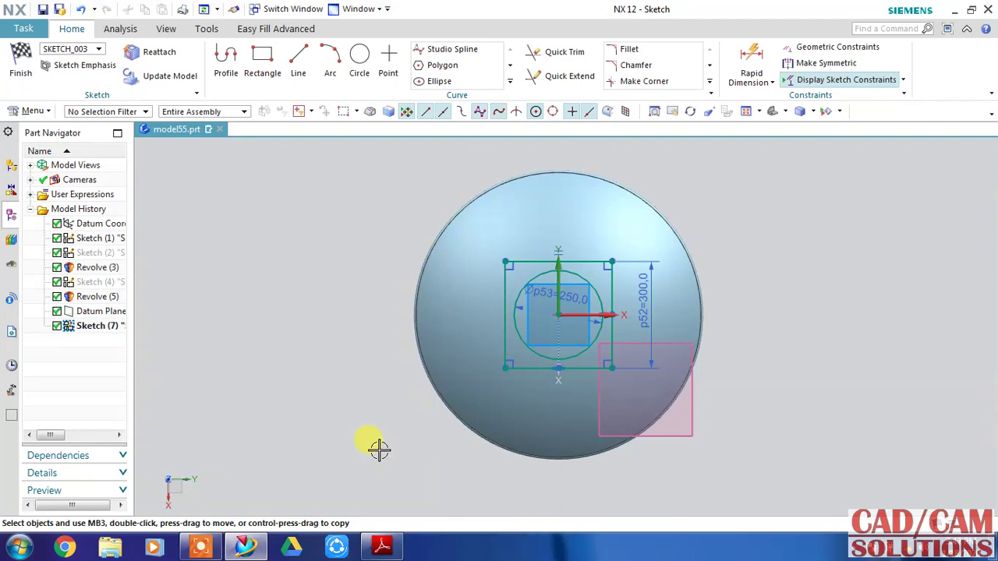
click(20, 61)
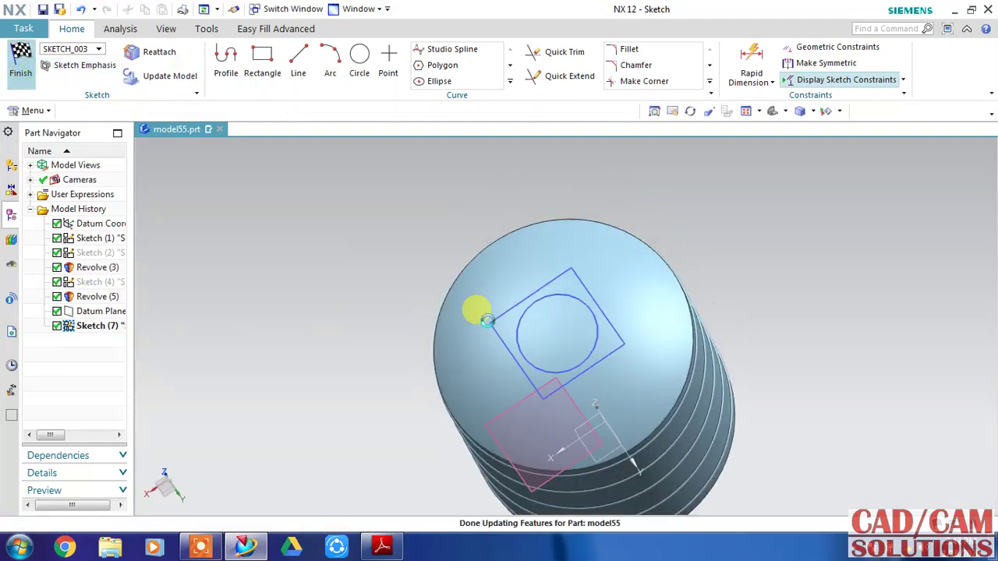
Step: Start an extrusion of the square sketch outline, selected as a connected curve chain
mouse_move(729, 329)
middle_down()
mouse_move(697, 307)
mouse_move(675, 259)
mouse_move(640, 270)
mouse_move(635, 339)
mouse_move(648, 314)
middle_up()
scroll(664, 267, down, 2)
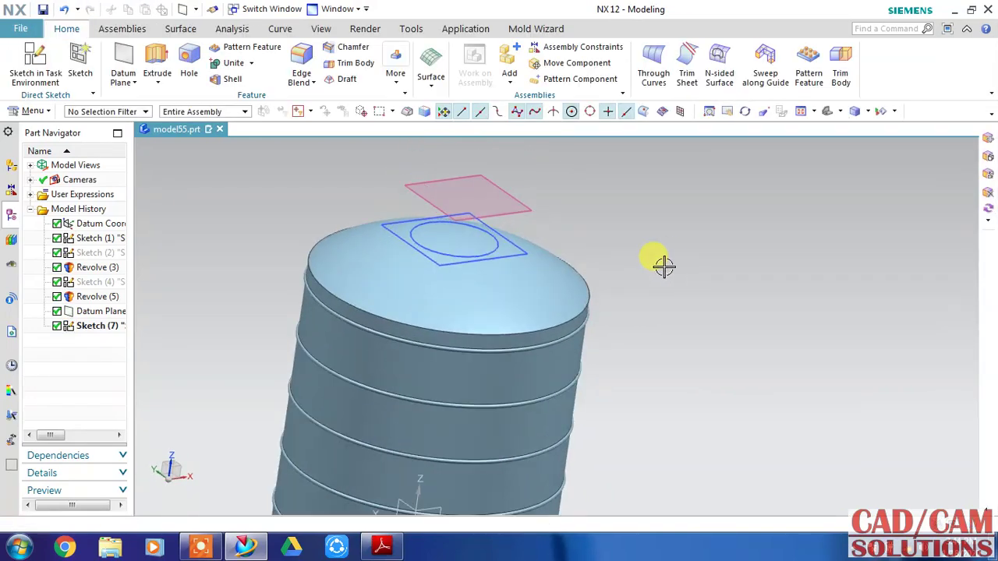
click(157, 58)
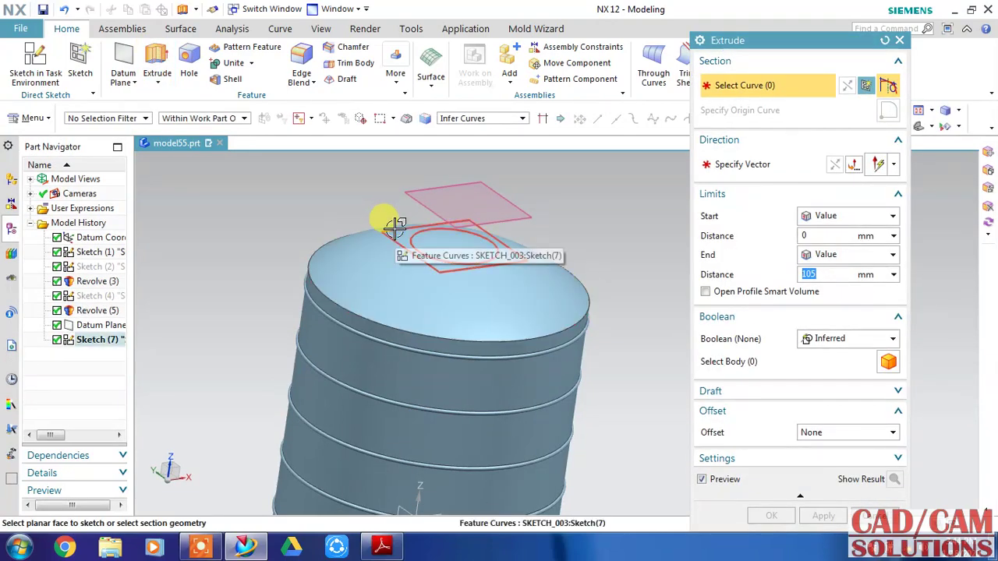
click(452, 119)
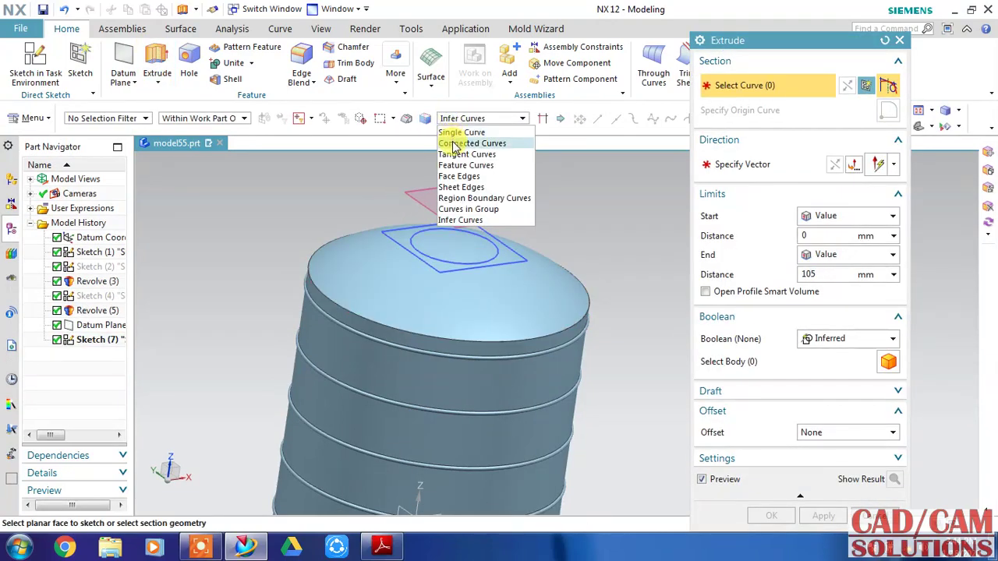
click(468, 141)
click(403, 224)
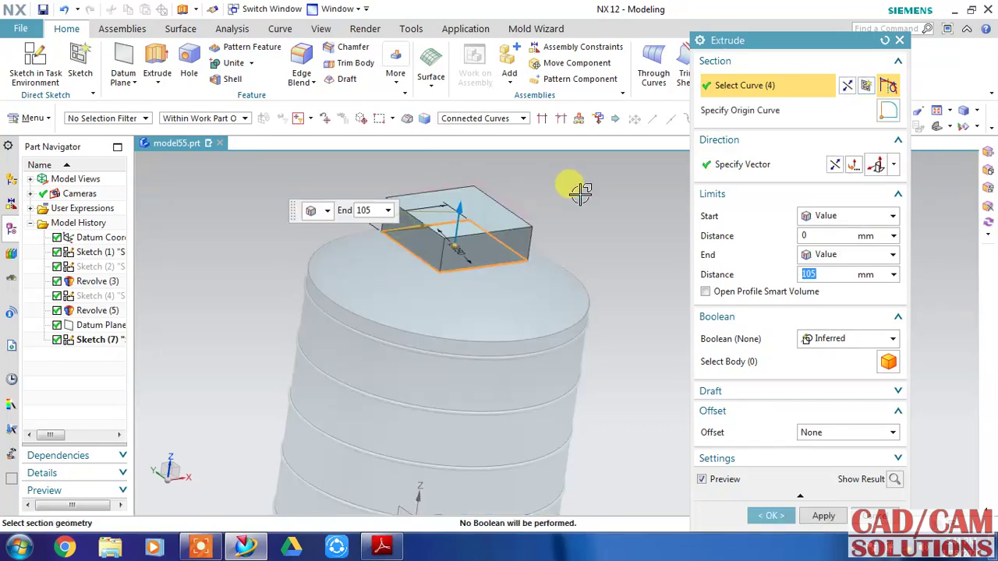
Step: Reverse the extrusion downward and subtract it from the tank body to cut the pocket
click(836, 165)
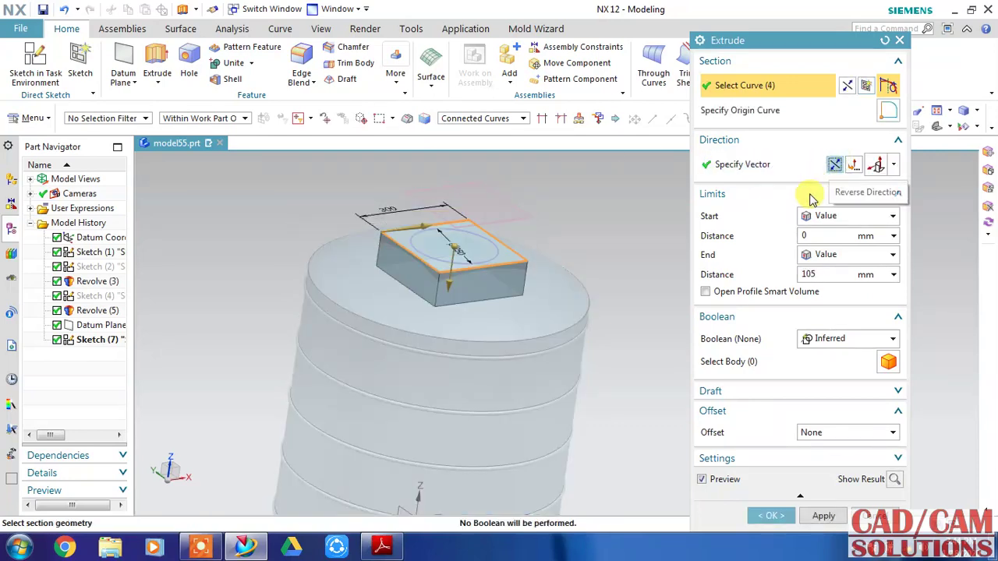
click(830, 338)
click(830, 385)
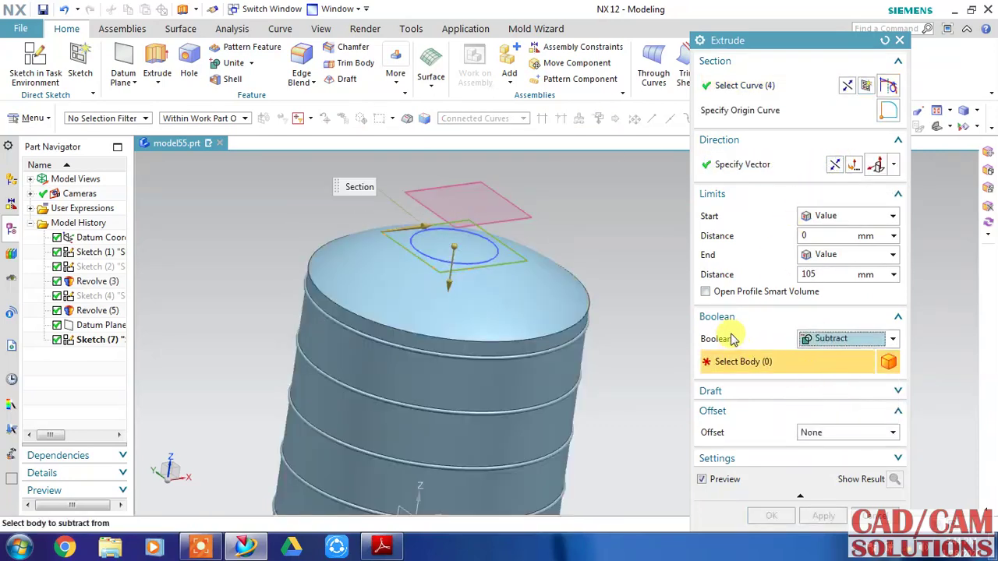
click(530, 291)
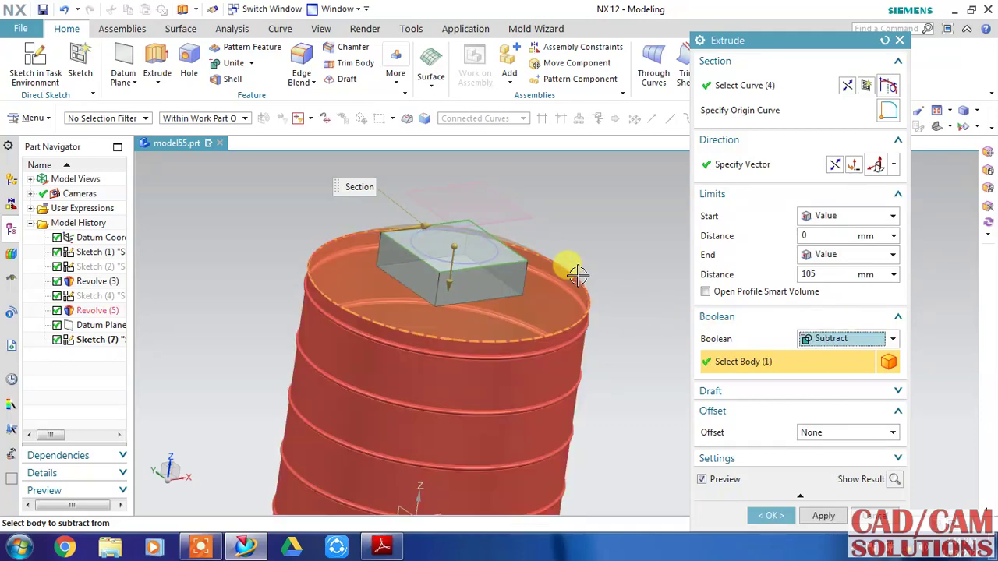
click(893, 480)
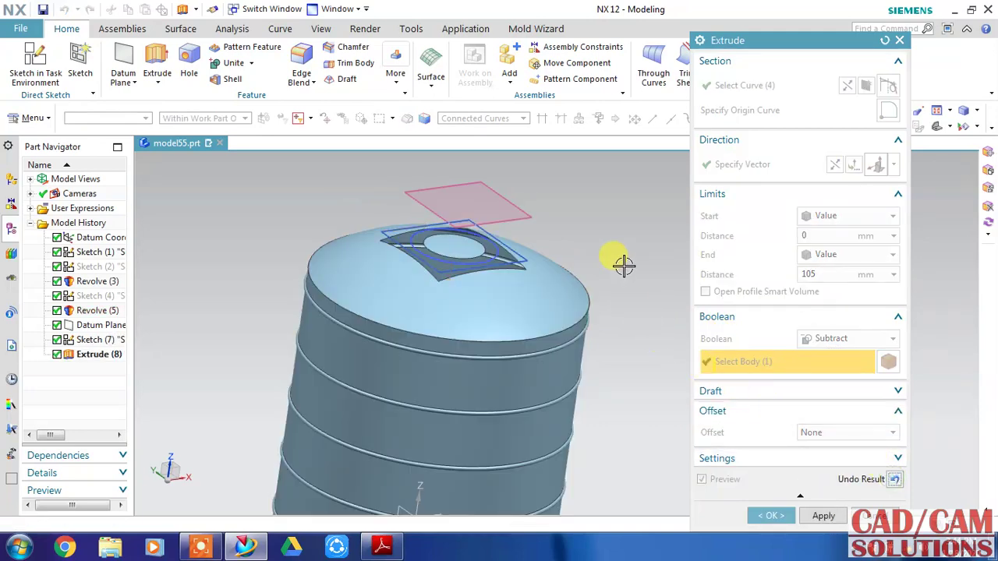
mouse_move(619, 263)
middle_down()
mouse_move(610, 307)
mouse_move(617, 275)
middle_up()
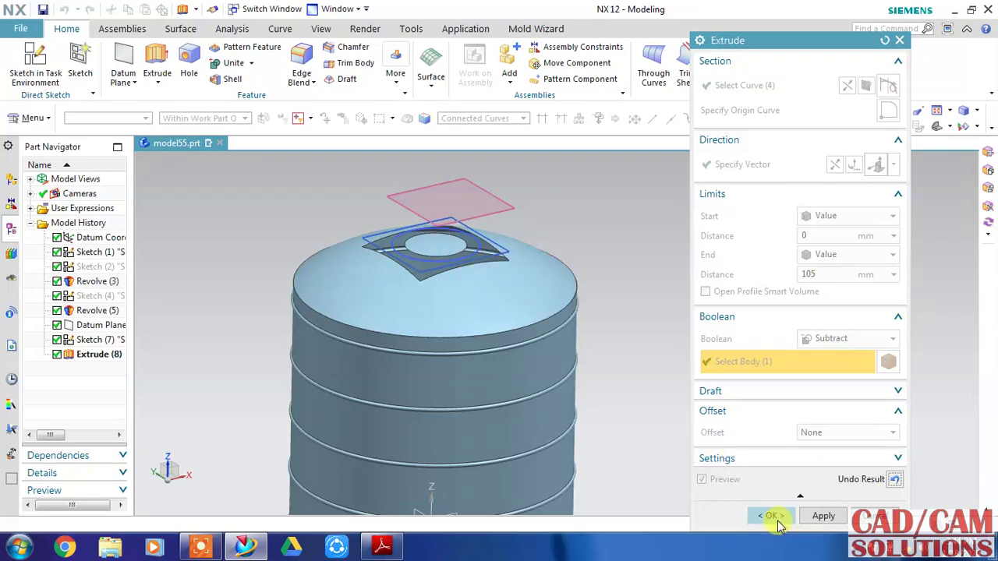
click(772, 517)
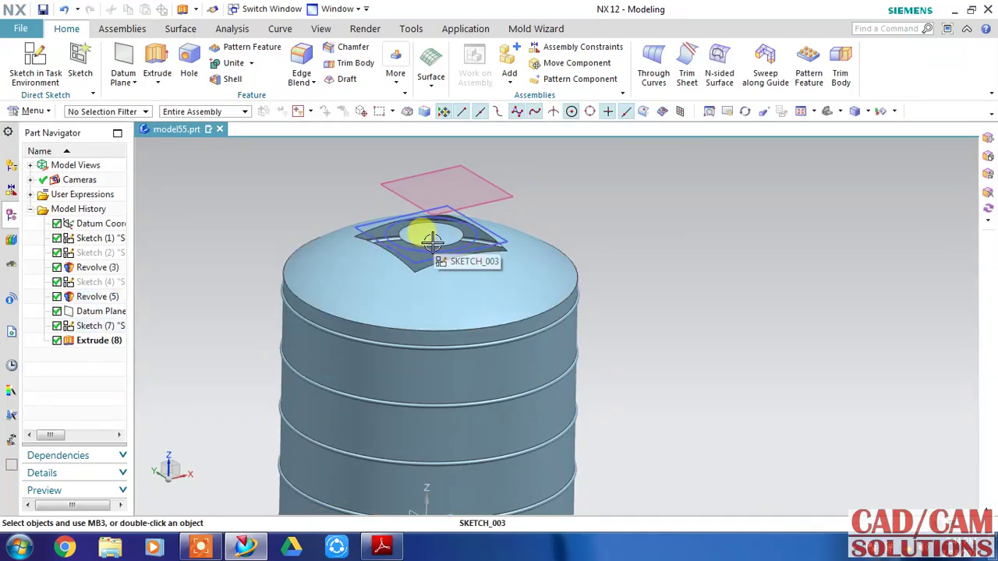
Step: Edit Extrude (8) so the pocket cut starts at -40 mm
mouse_move(599, 234)
middle_down()
mouse_move(605, 264)
mouse_move(598, 258)
middle_up()
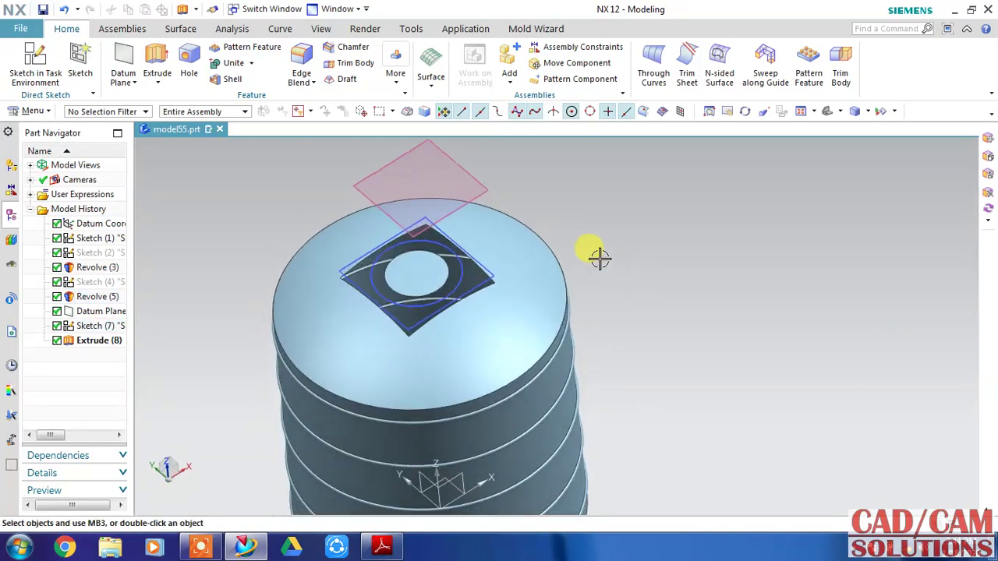
click(104, 342)
mouse_move(239, 321)
middle_down()
mouse_move(241, 285)
mouse_move(209, 311)
middle_up()
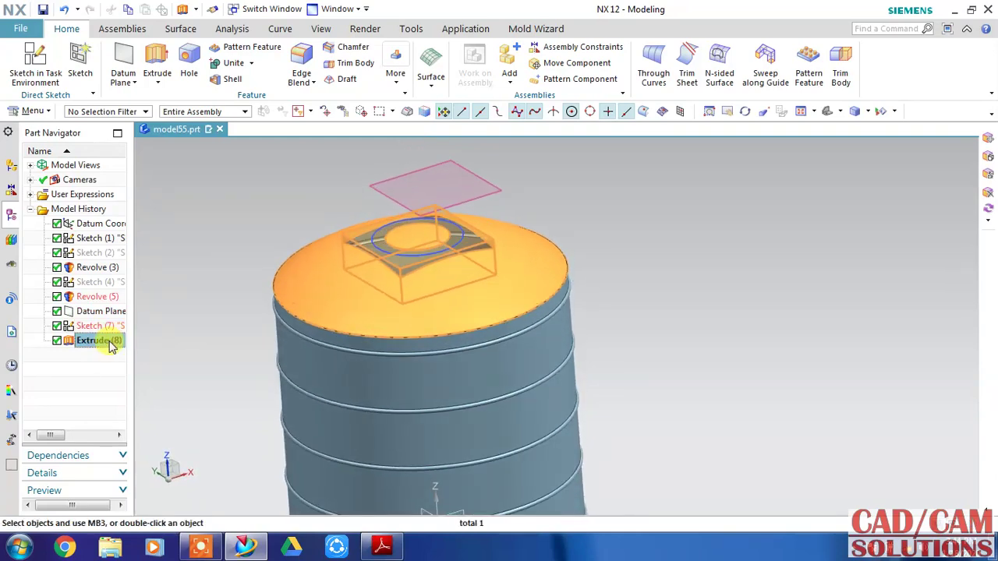
click(218, 309)
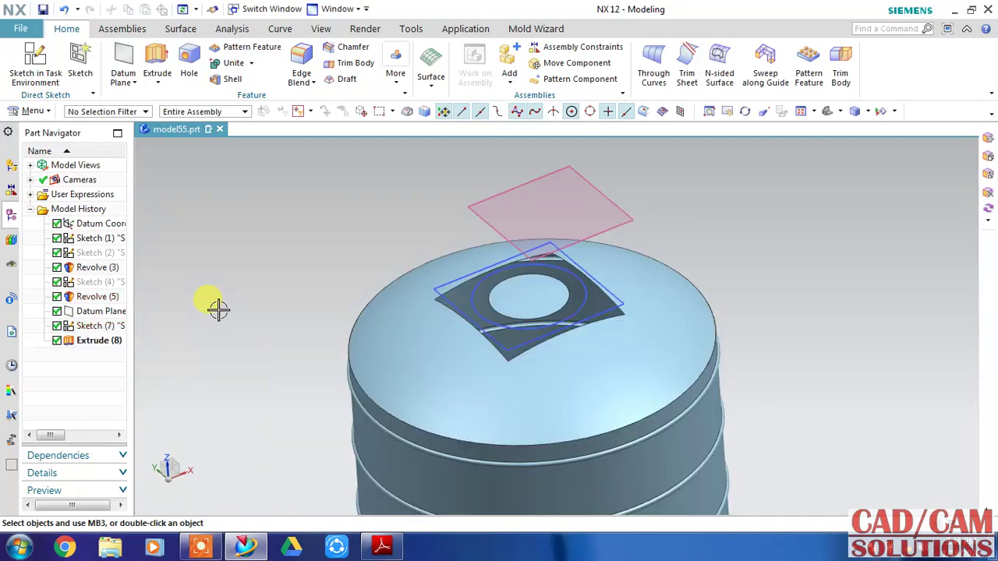
double_click(105, 340)
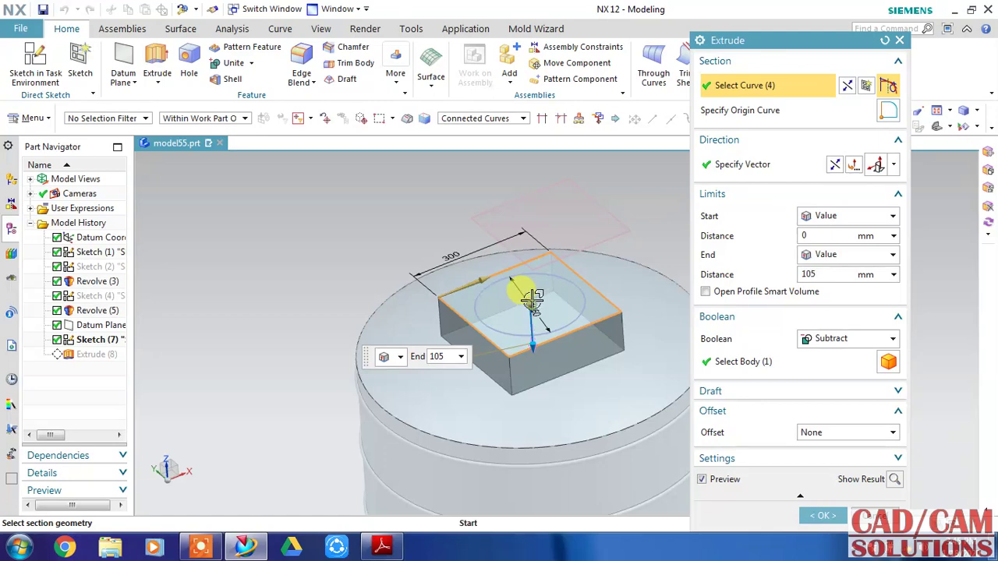
drag(531, 300, 529, 291)
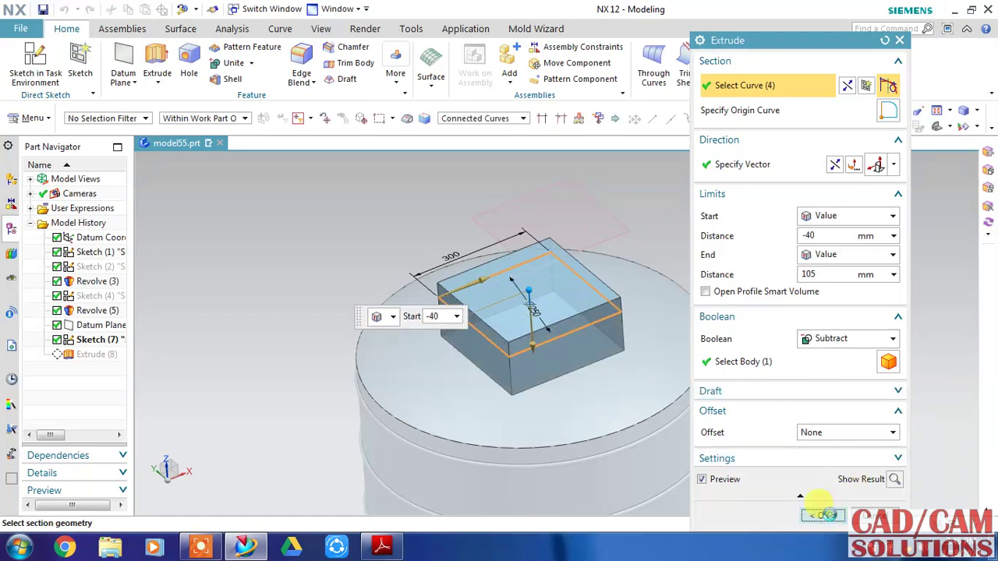
click(823, 515)
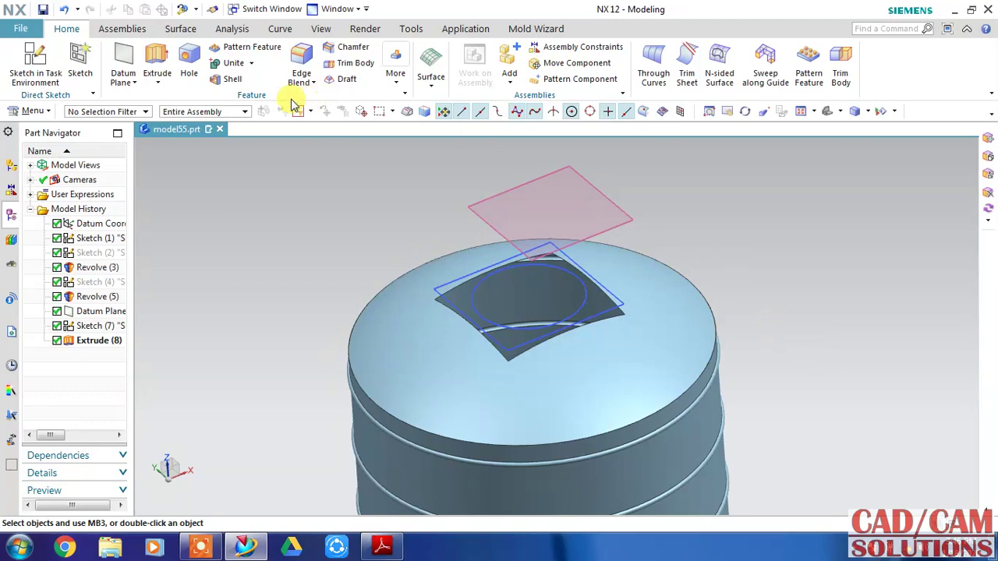
click(156, 62)
scroll(333, 266, down, 3)
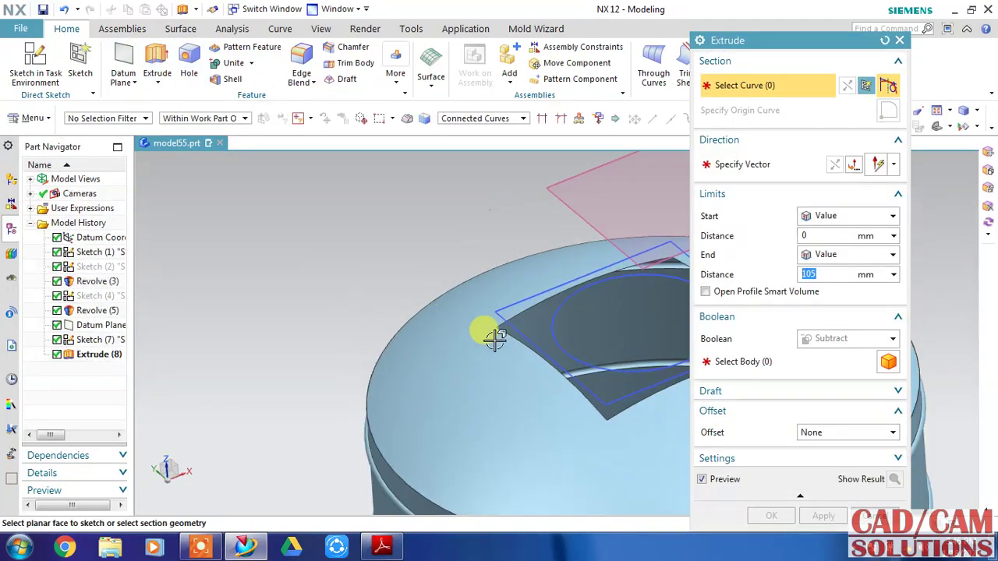
click(494, 339)
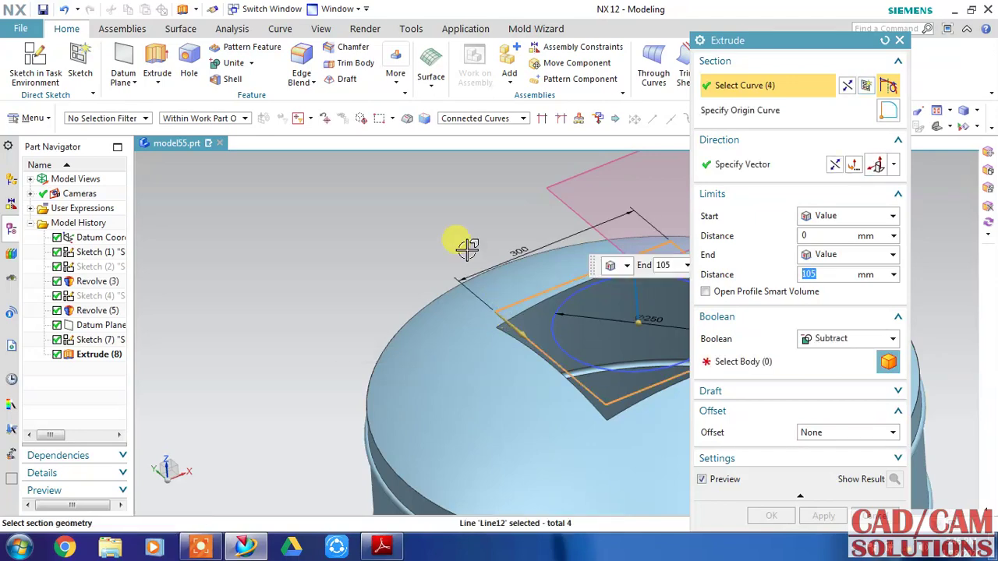
shift+middle_drag(467, 248, 283, 228)
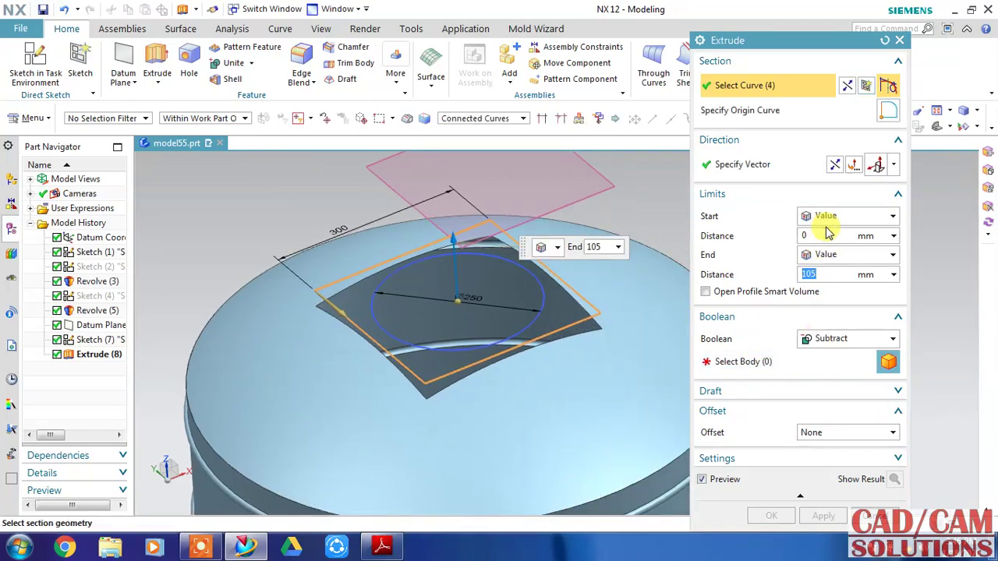
click(845, 343)
click(826, 358)
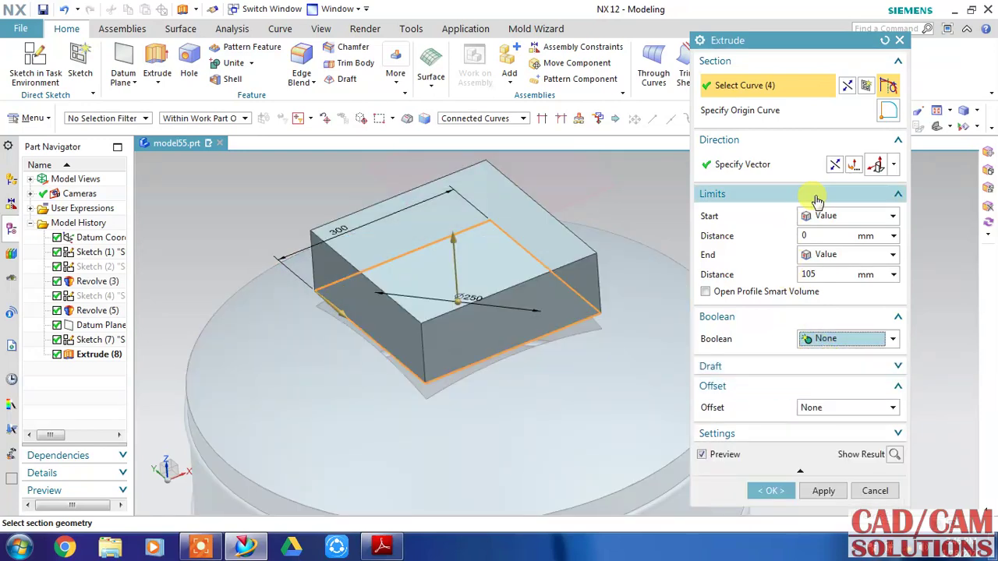
click(833, 167)
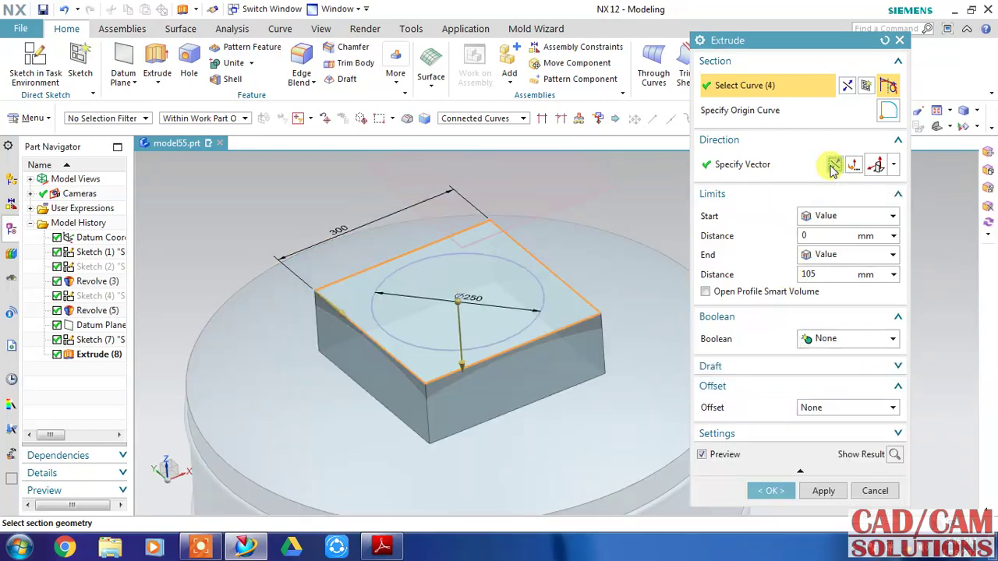
click(841, 216)
click(840, 280)
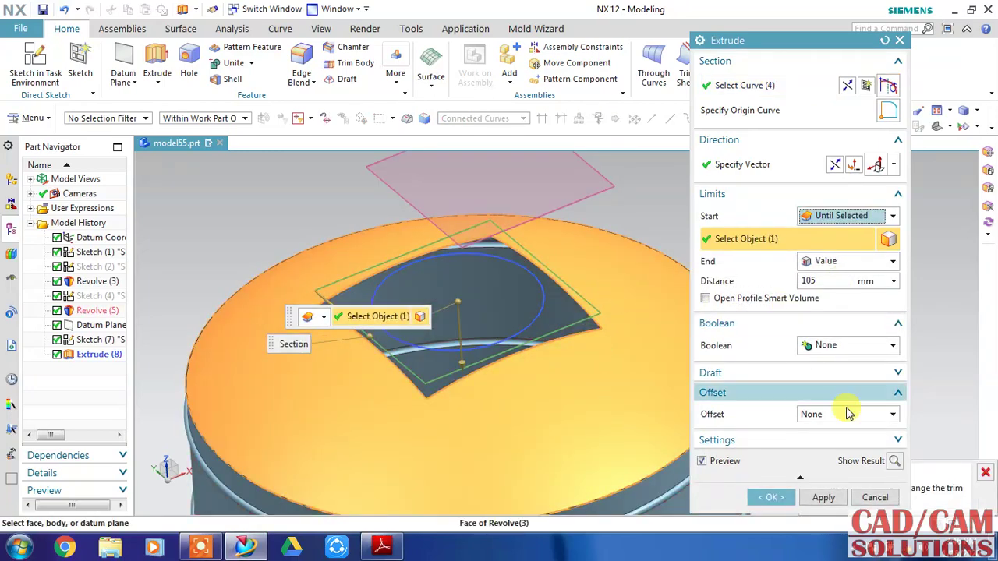
click(892, 461)
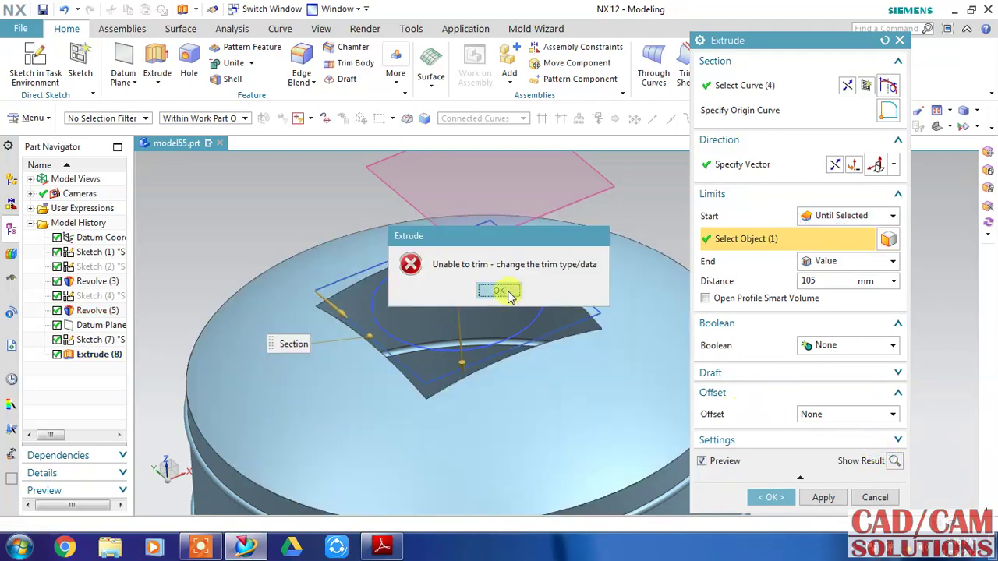
click(500, 290)
mouse_move(561, 349)
middle_down()
mouse_move(544, 321)
mouse_move(688, 408)
middle_up()
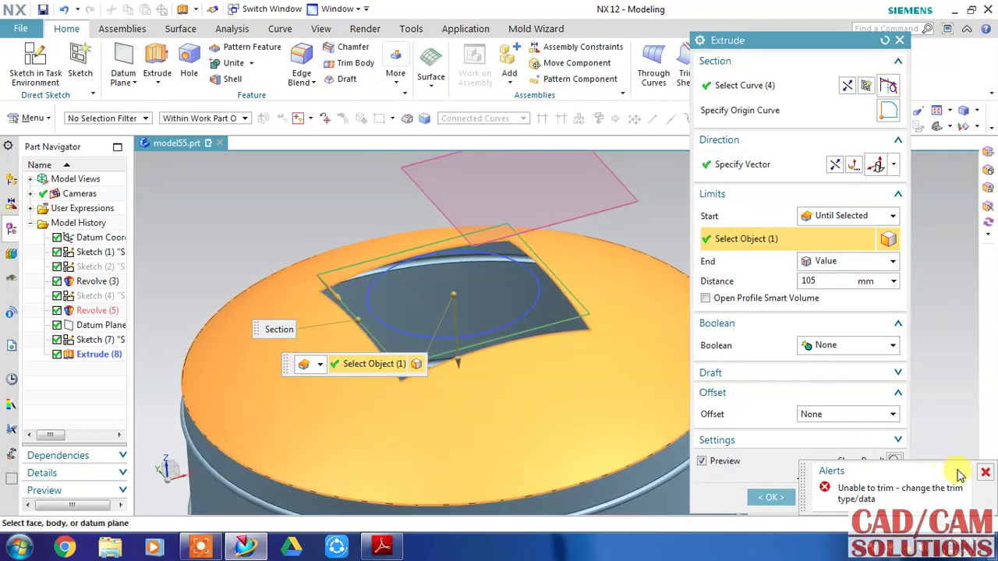
click(985, 474)
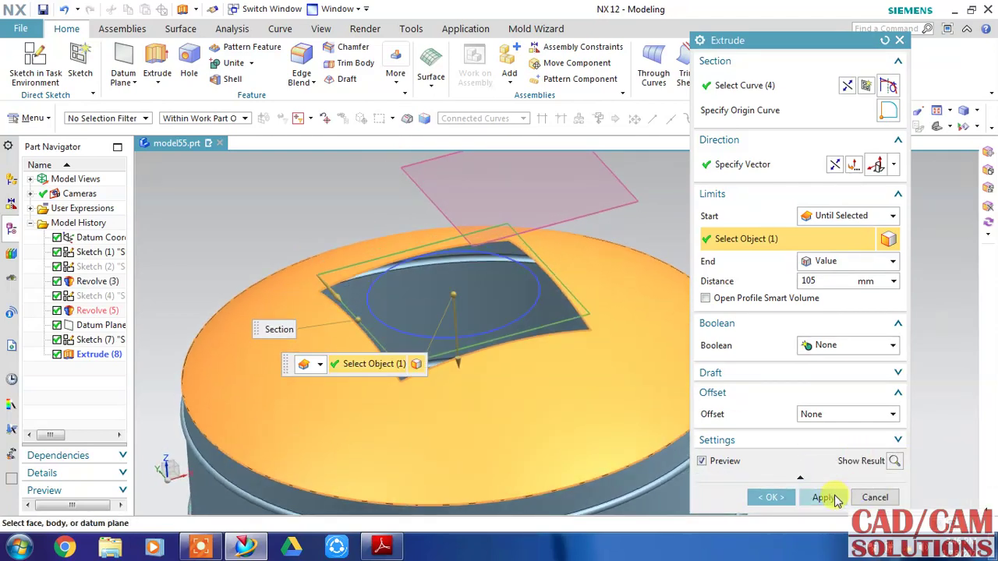
click(874, 498)
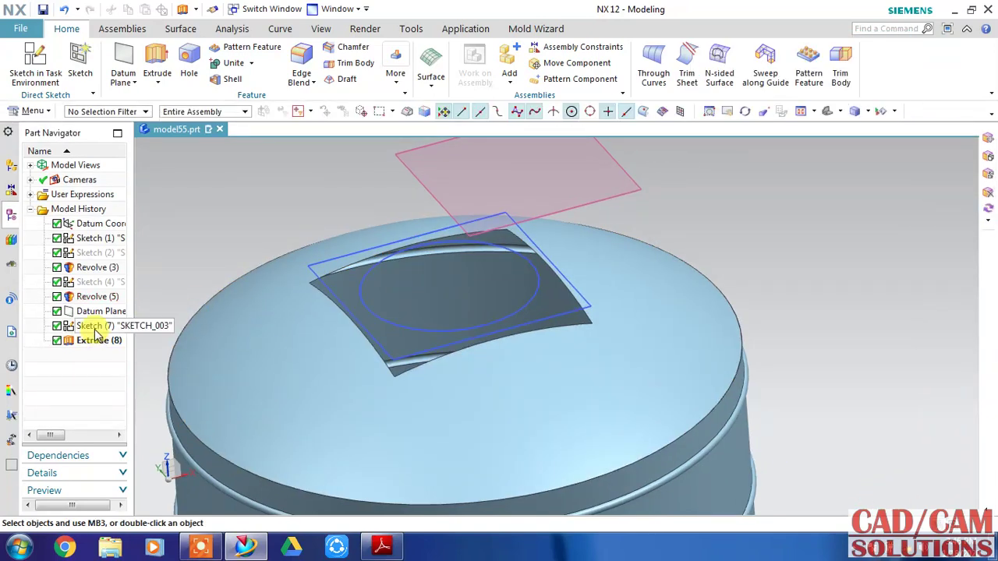
Step: Delete the square pocket cut feature from the history
click(95, 334)
click(94, 340)
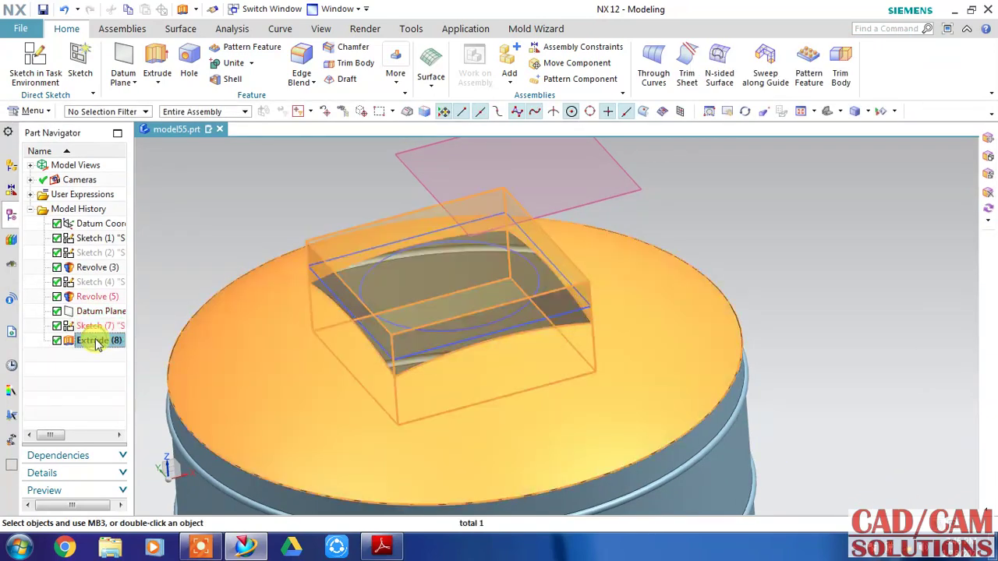
right_click(93, 340)
click(118, 315)
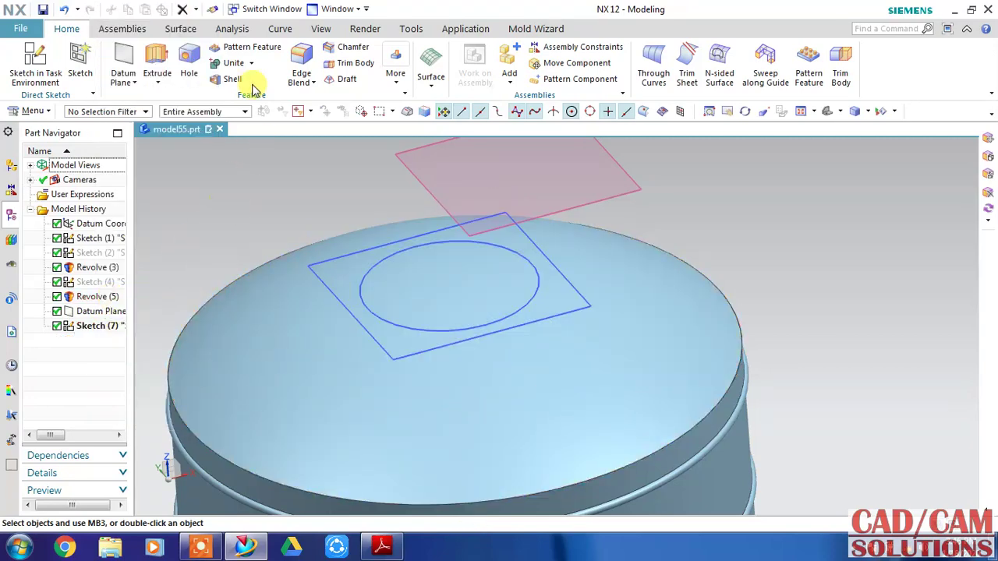
Step: Extrude the square sketch as a standalone body with its start set to Until Next
key(x)
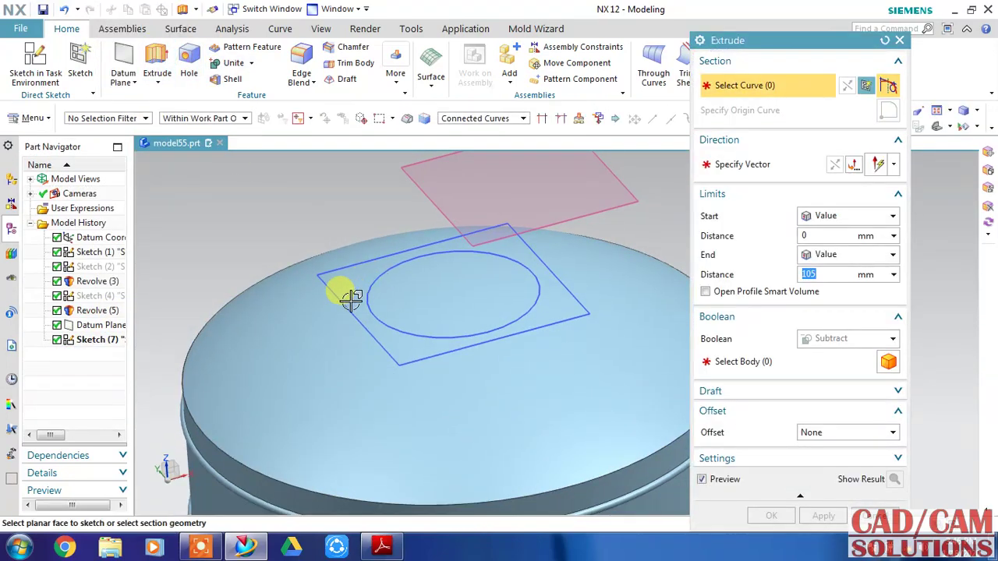
click(340, 300)
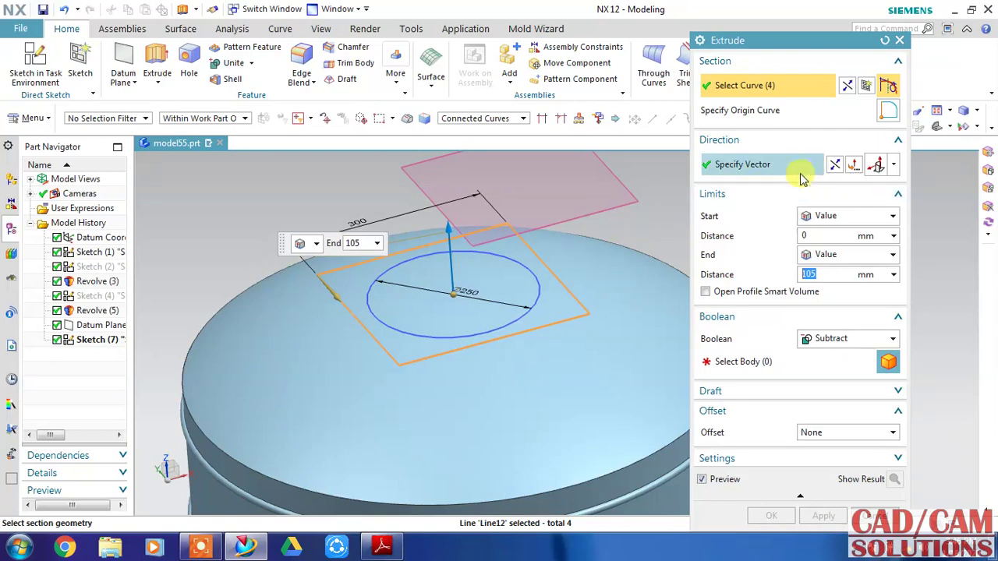
click(846, 339)
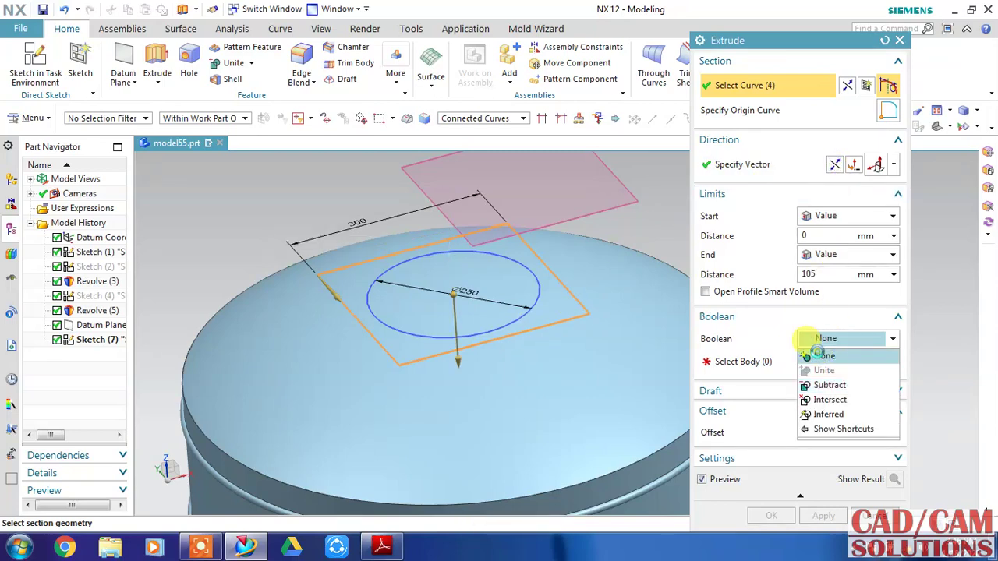
click(822, 351)
click(829, 215)
click(826, 216)
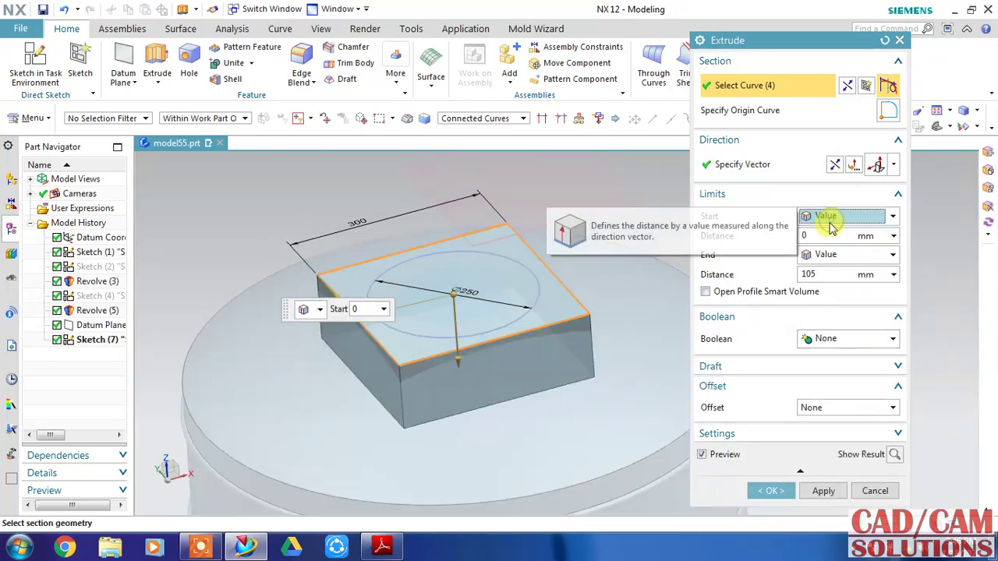
click(826, 216)
click(833, 263)
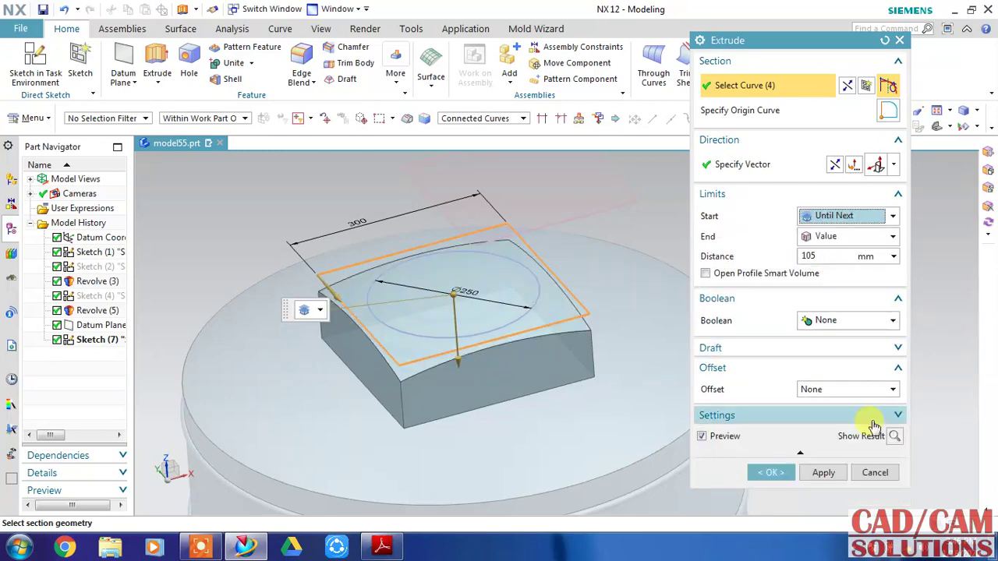
Step: Preview the extrude, then set its end distance to 0 mm
click(897, 438)
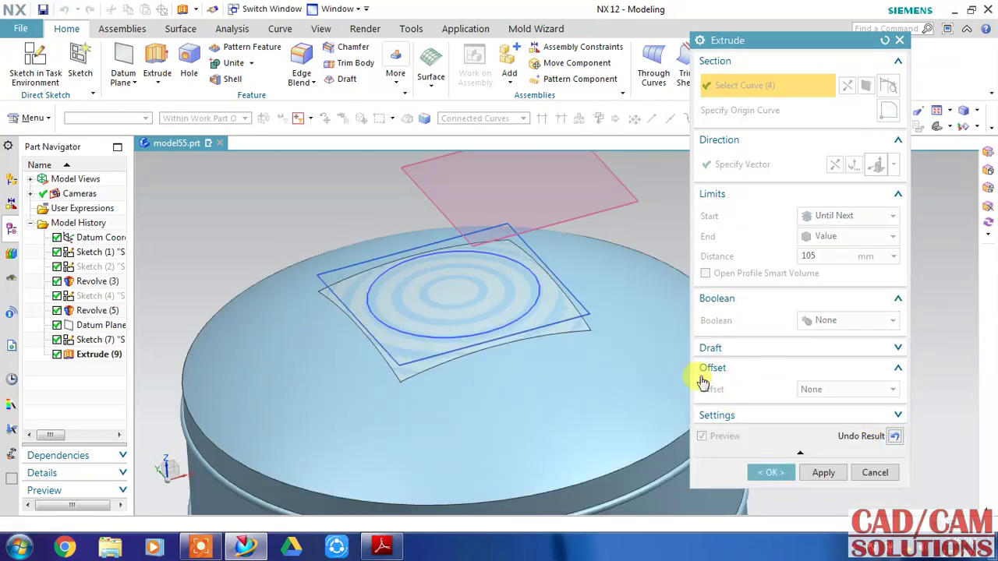
click(894, 436)
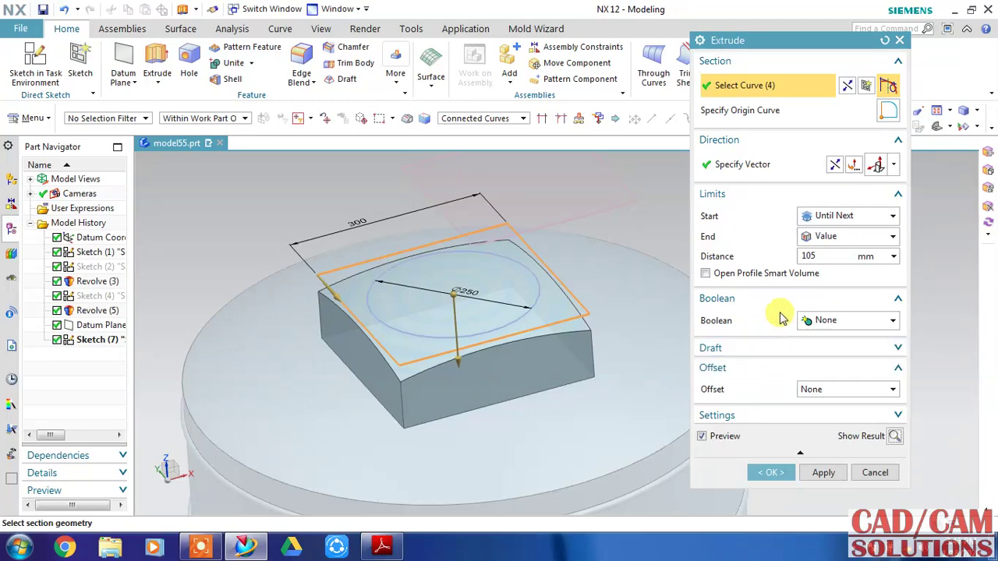
mouse_move(581, 266)
middle_down()
mouse_move(584, 236)
mouse_move(582, 247)
middle_up()
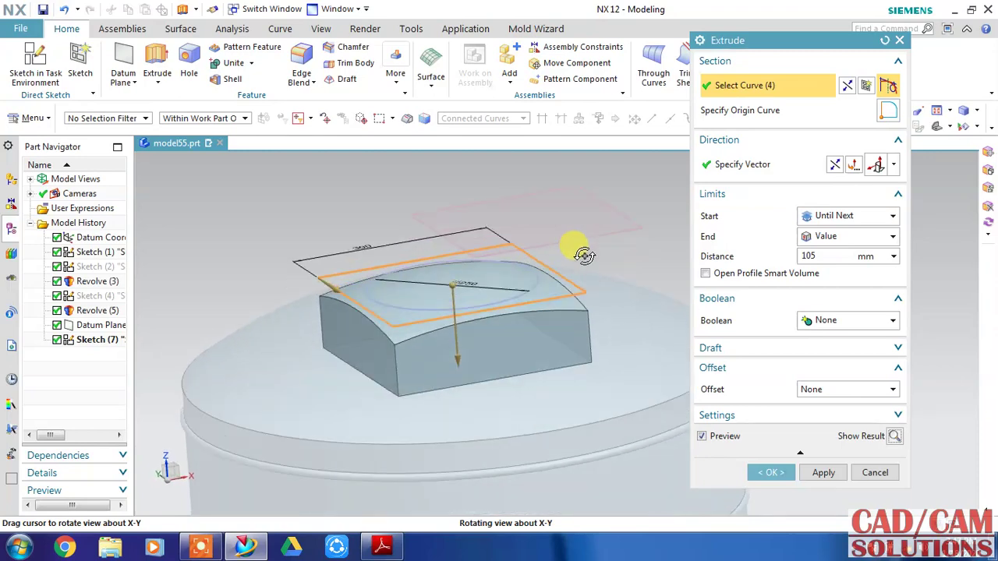
mouse_move(776, 275)
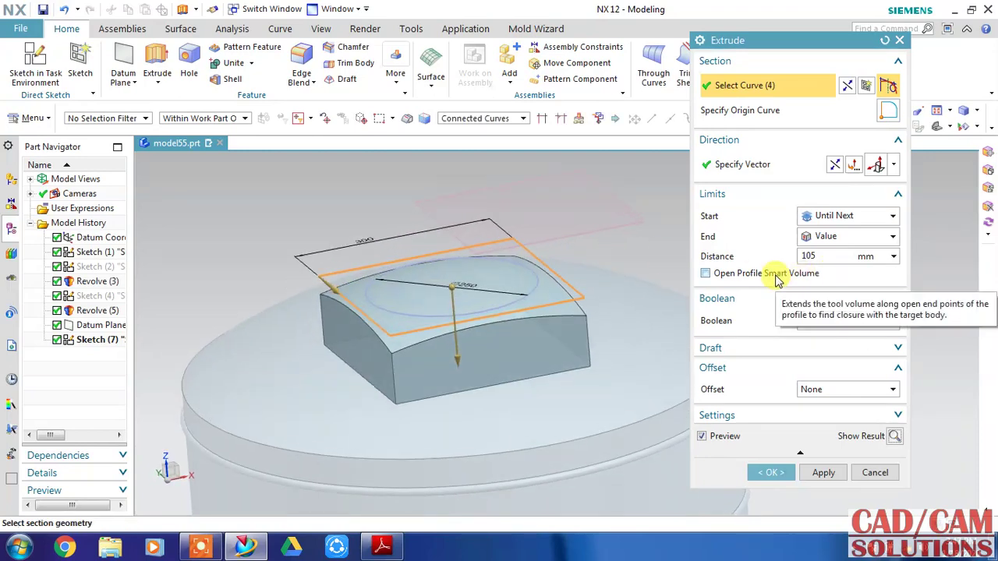
click(836, 255)
text(0)
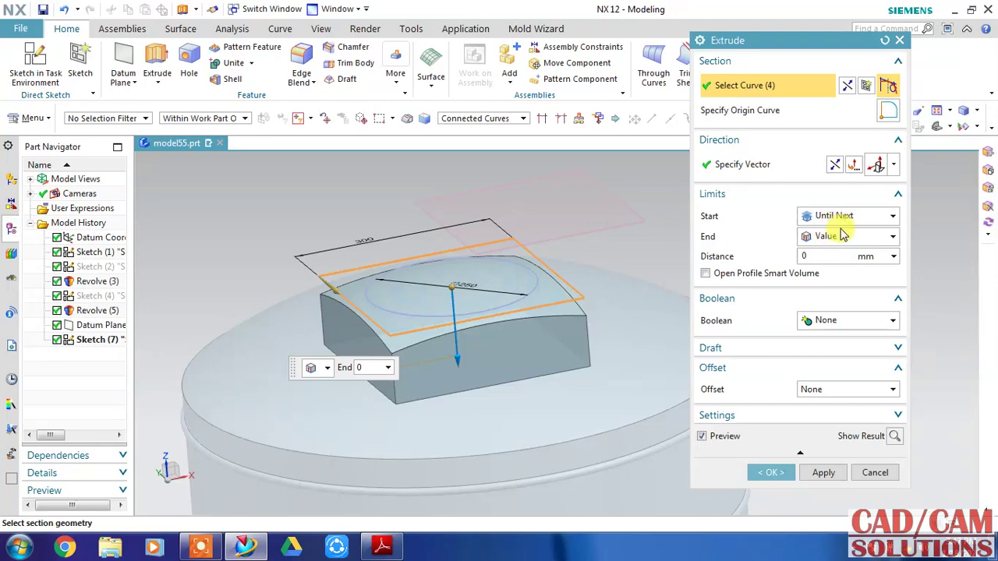
Step: Set the extrude end to Until Next and its start to a value of 0
click(842, 236)
click(826, 252)
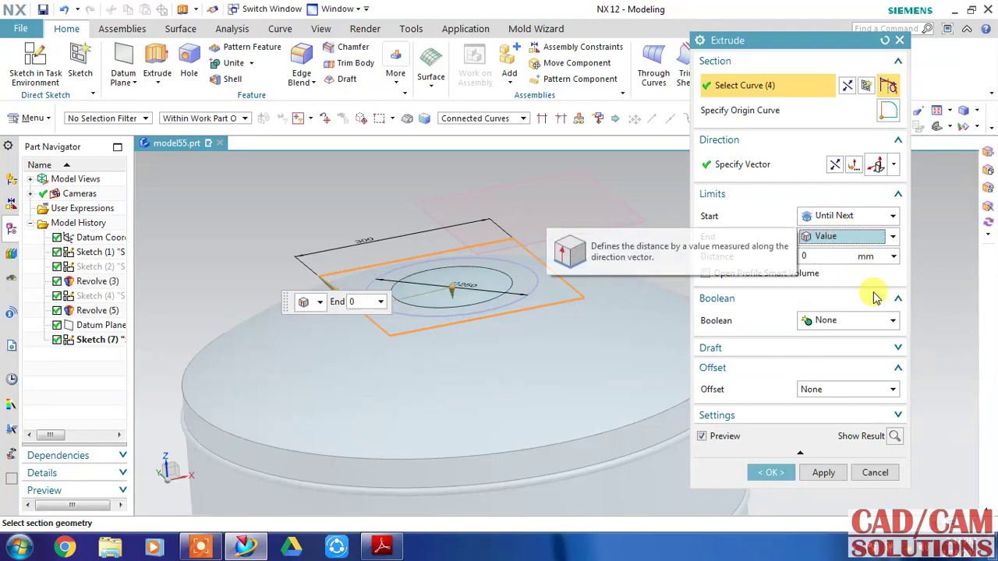
click(895, 435)
click(895, 436)
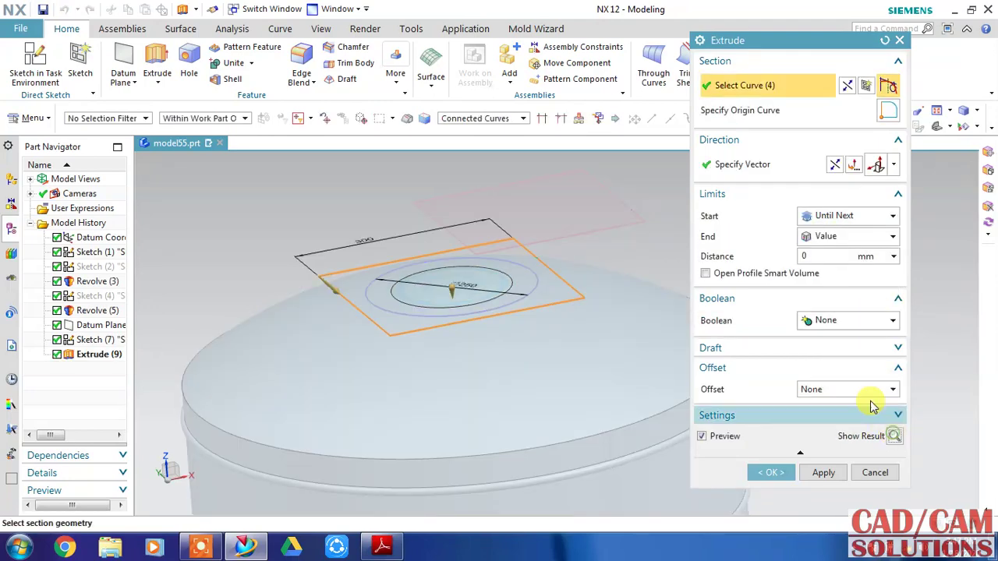
click(842, 235)
click(841, 282)
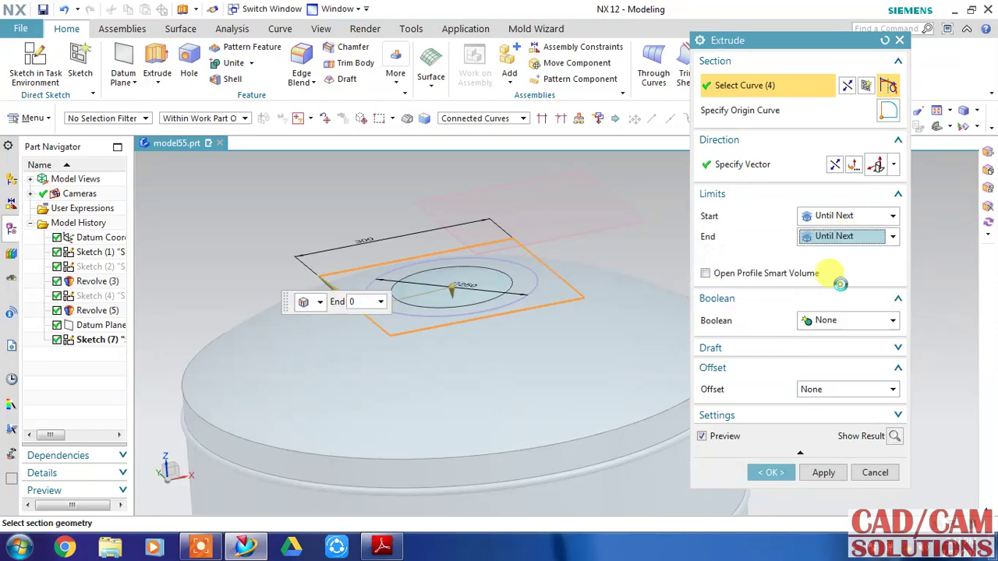
click(838, 216)
click(836, 233)
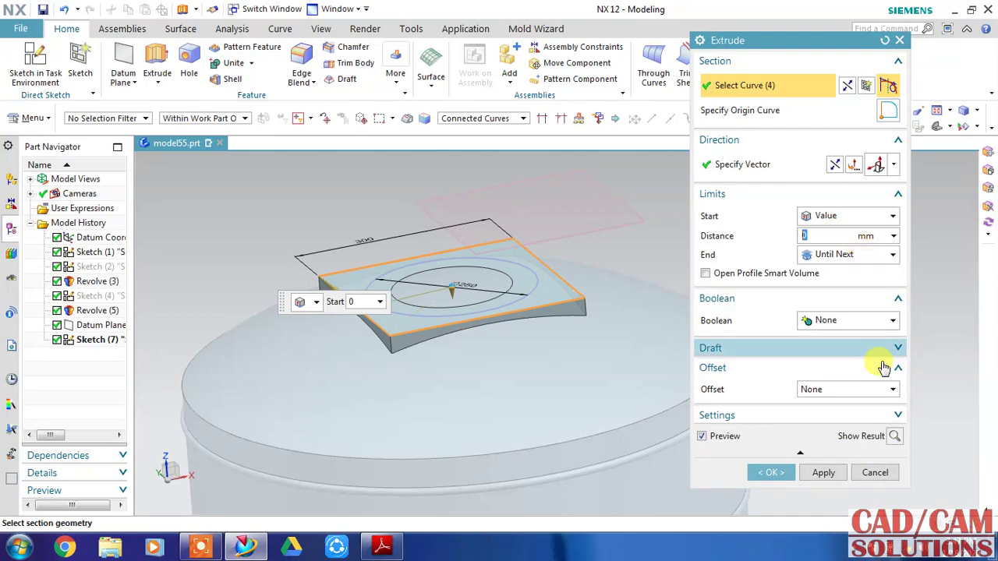
click(895, 437)
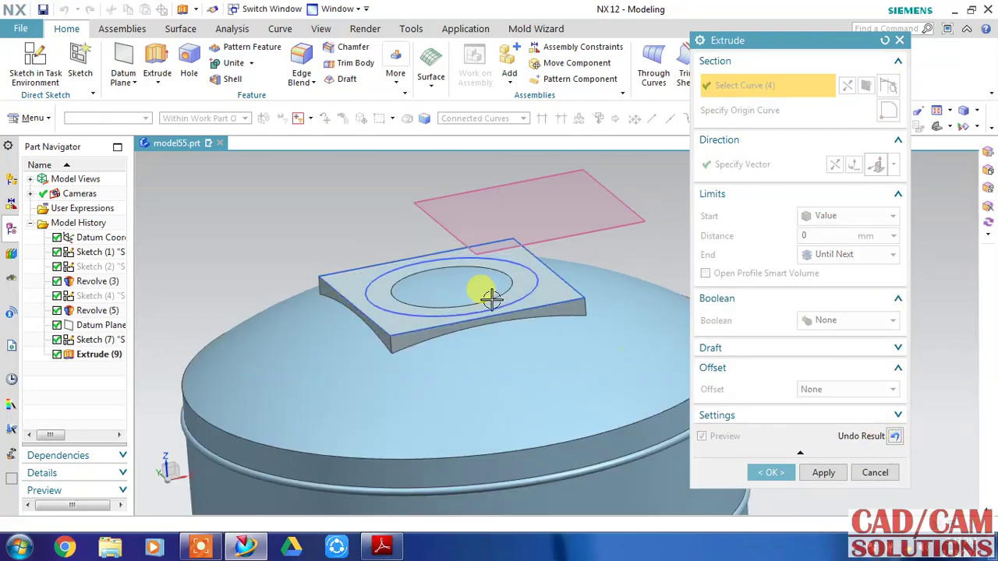
click(893, 437)
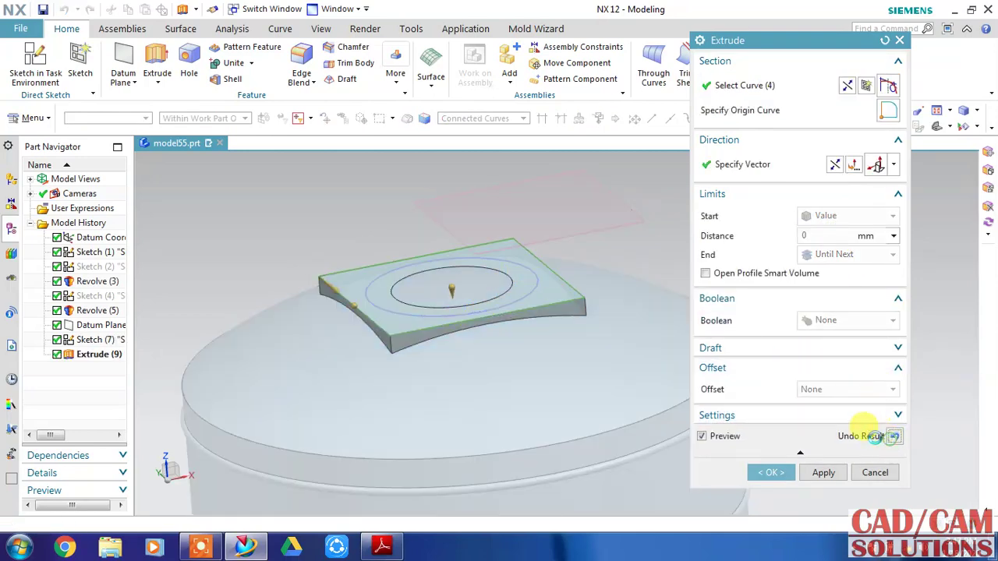
Step: Change the extrude body type to Sheet and preview the square walls
click(791, 414)
click(811, 434)
click(811, 461)
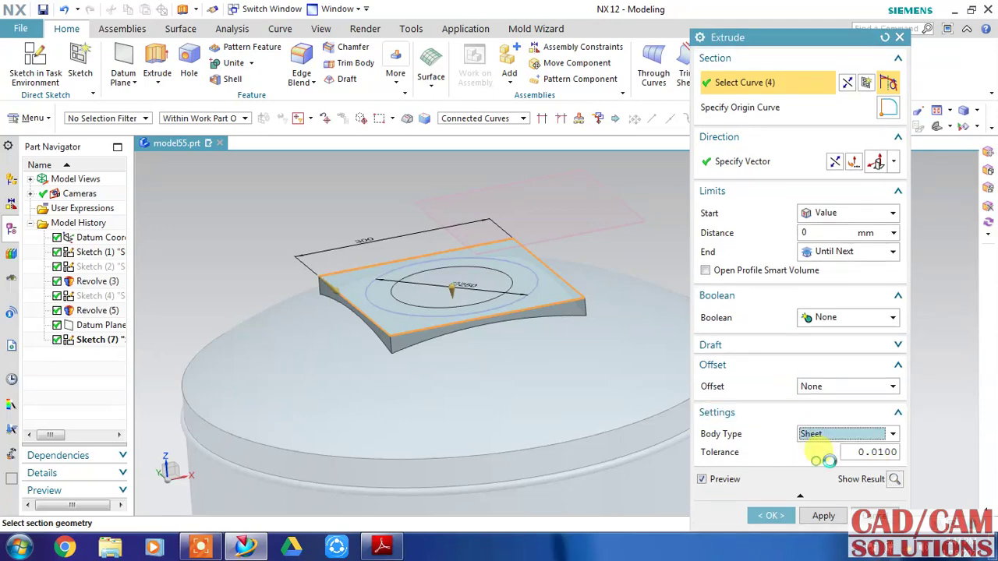
click(895, 478)
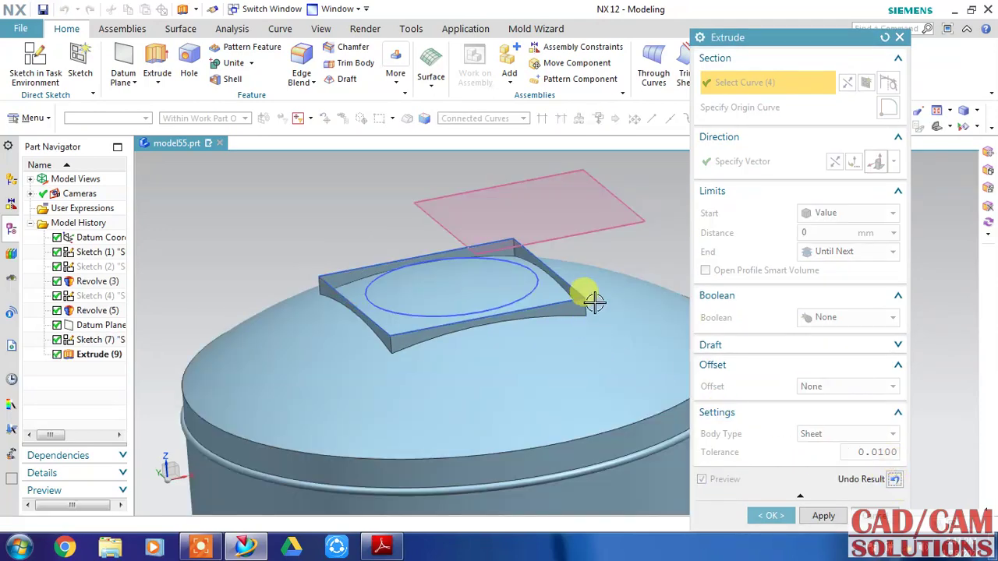
middle_drag(590, 289, 584, 309)
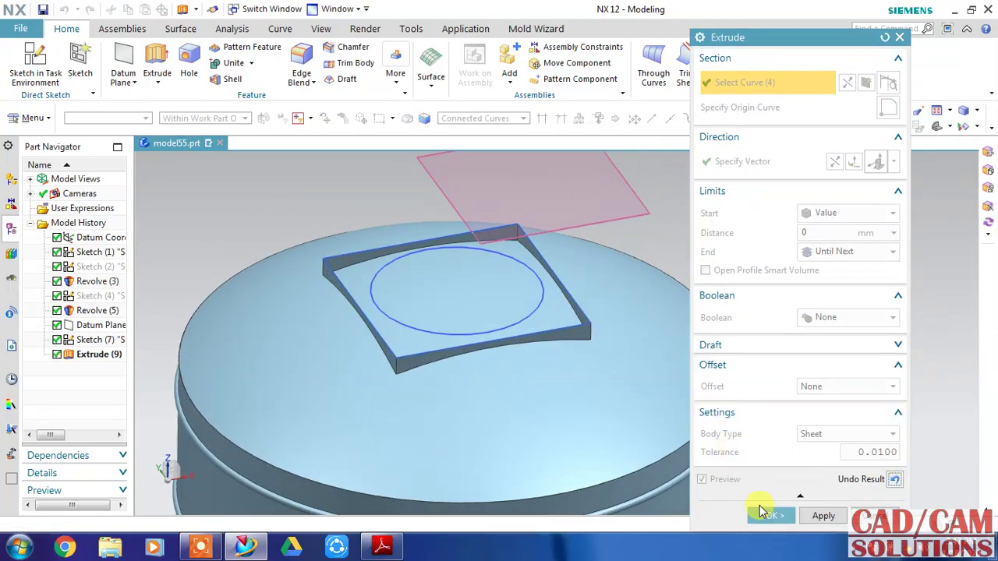
Step: Accept the sheet wall, then extrude the square sketch as a subtraction from the tank body
click(771, 515)
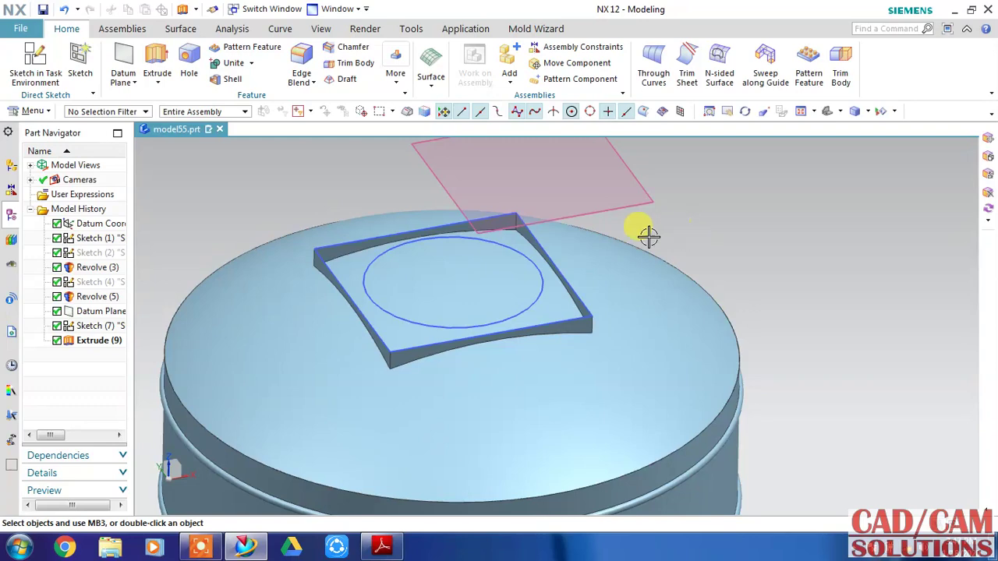
click(379, 238)
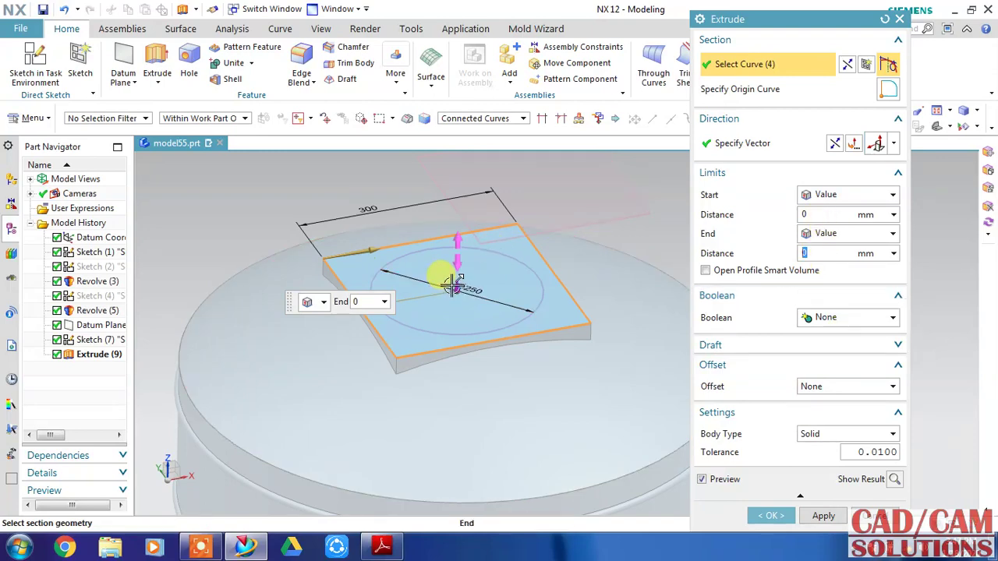
click(858, 386)
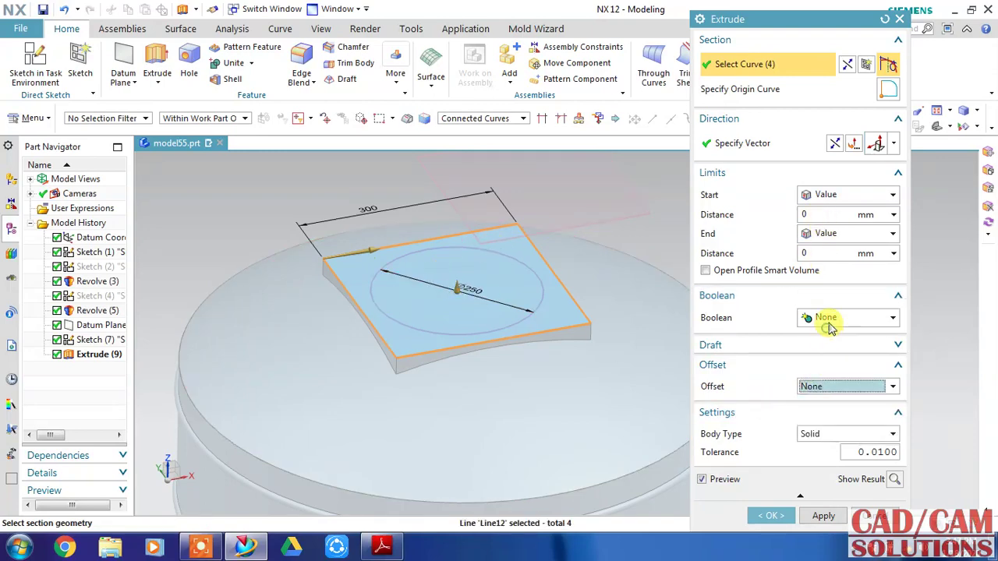
click(828, 319)
click(829, 364)
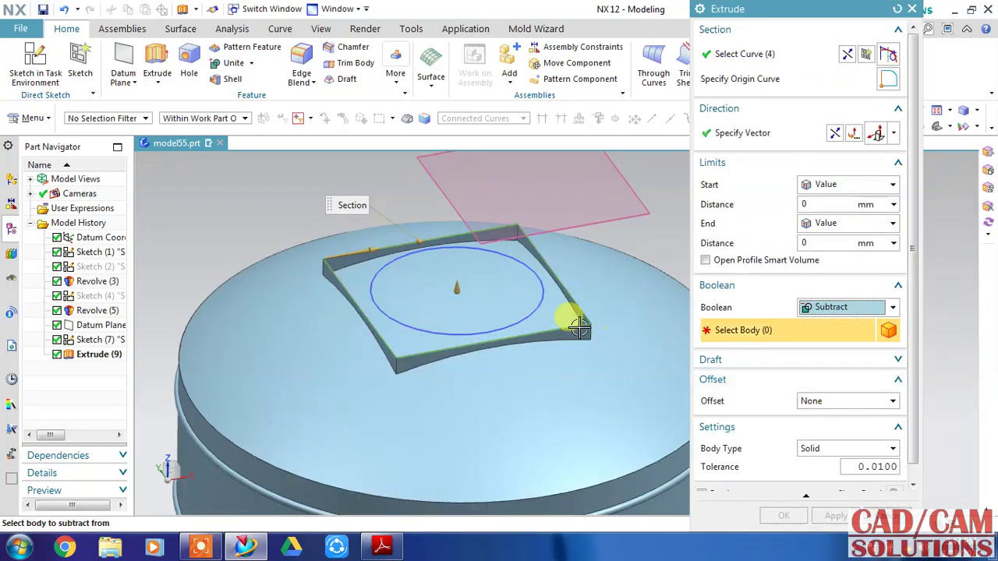
click(526, 359)
Step: Set the cut to end at 30 mm and start at -100 mm, and accept the recess
text(30)
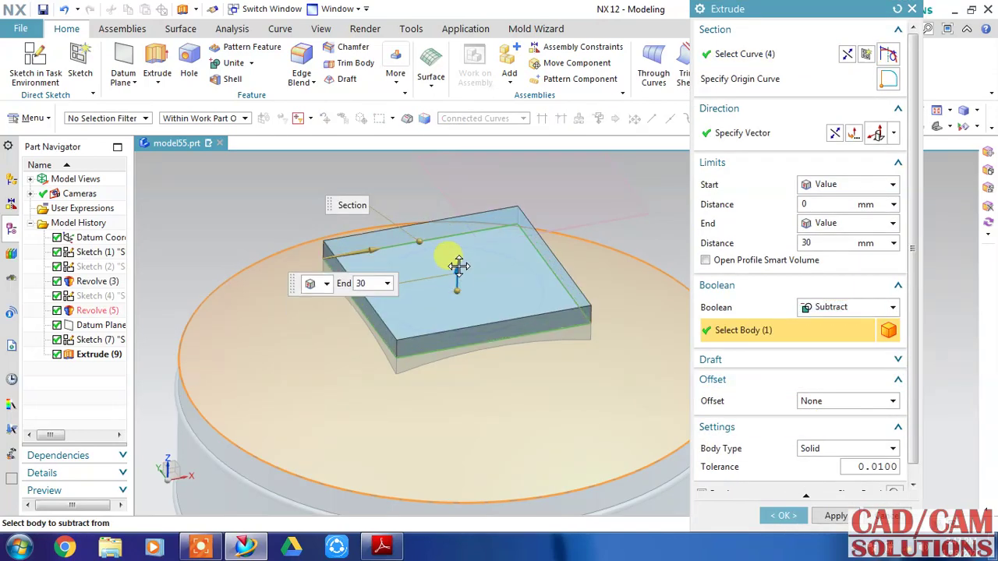
drag(457, 288, 456, 351)
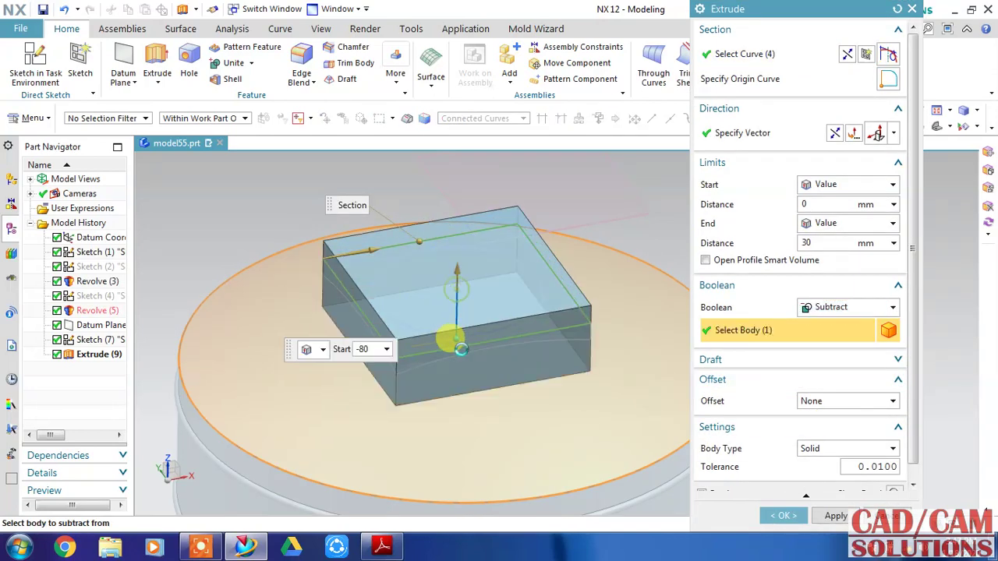
scroll(917, 487, down, 1)
click(897, 480)
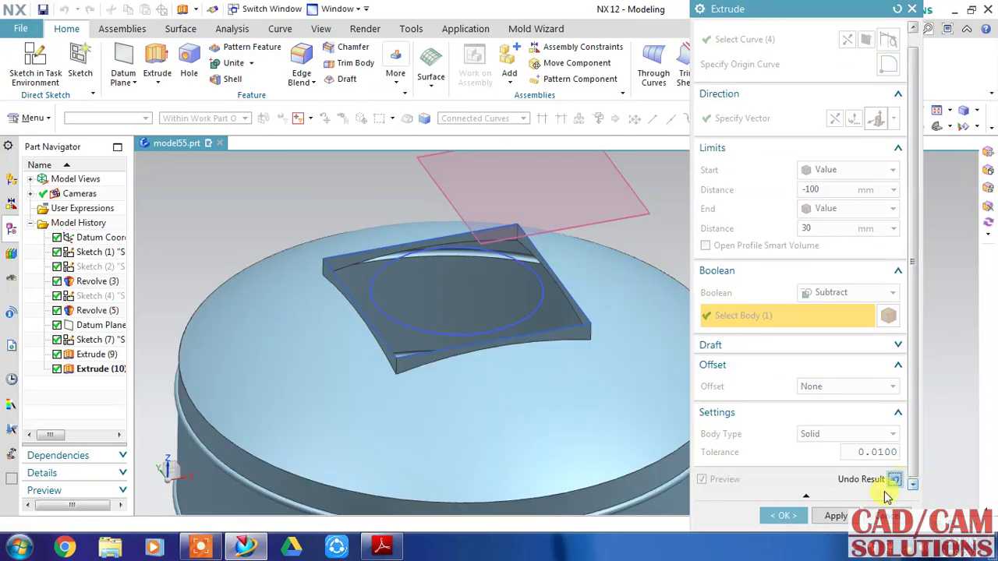
click(805, 521)
mouse_move(798, 263)
middle_down()
mouse_move(775, 283)
mouse_move(803, 260)
mouse_move(806, 268)
middle_up()
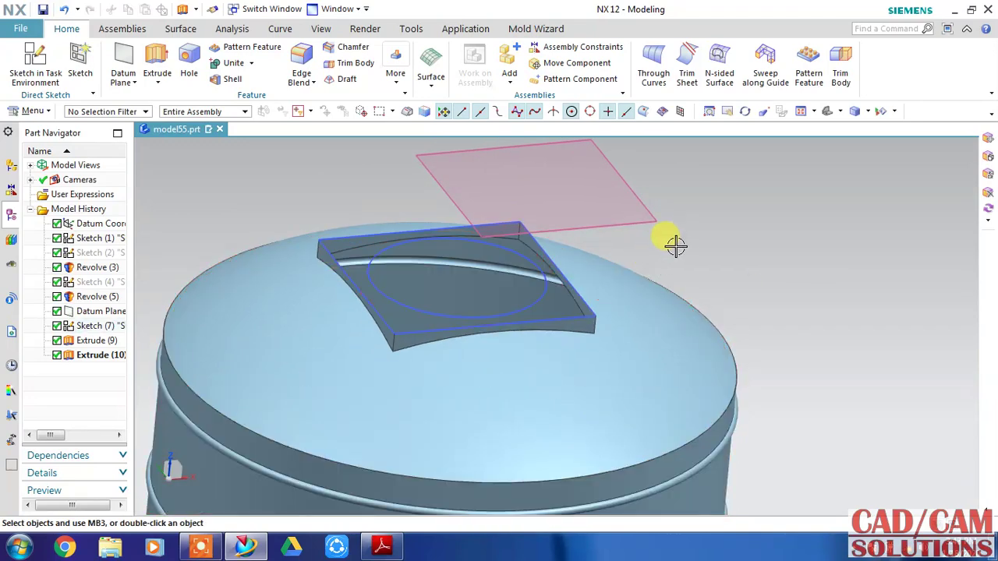
middle_drag(675, 245, 801, 294)
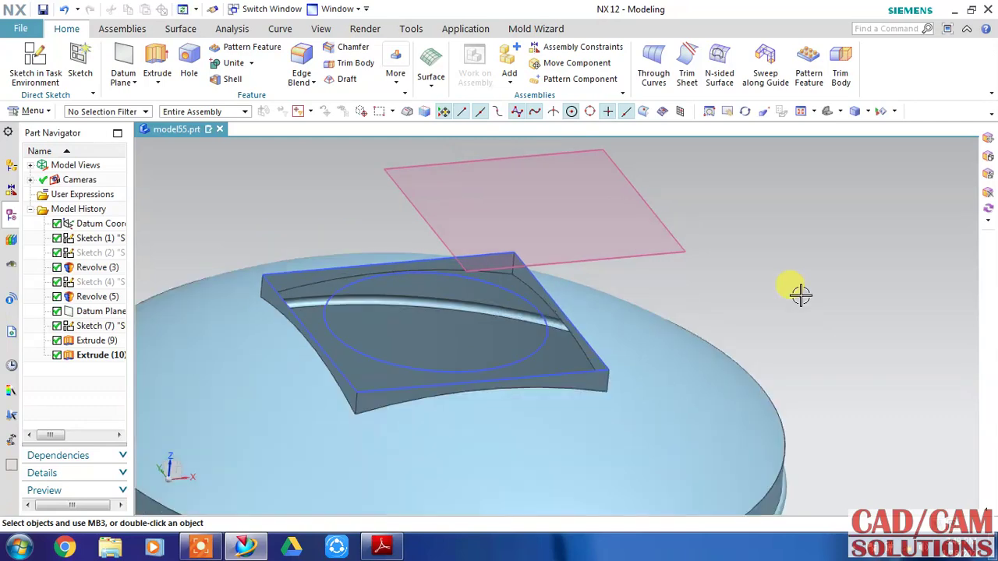
Step: Choose the recess's square top loop and the 250 mm circle as the two Through Curves sections
click(653, 67)
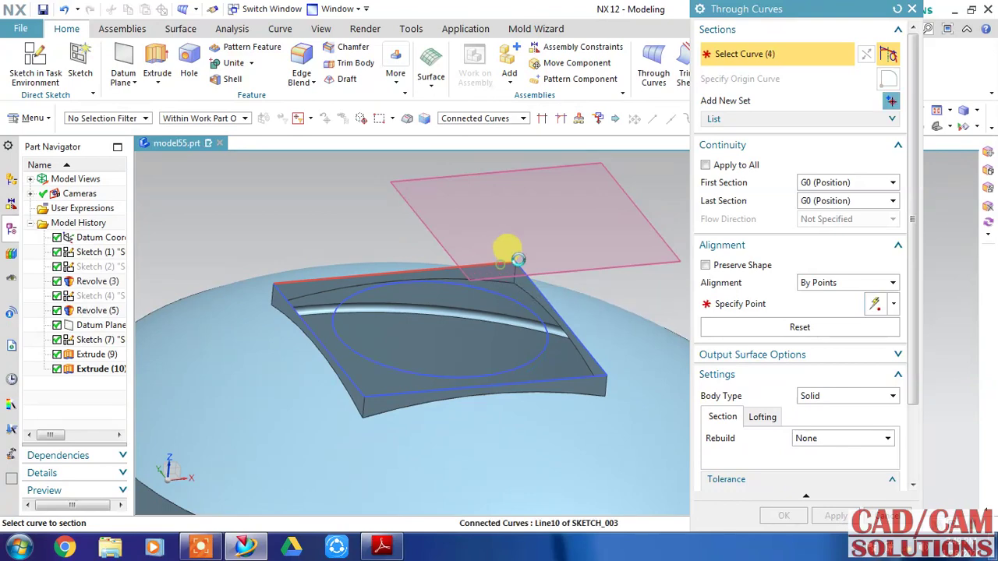
click(509, 257)
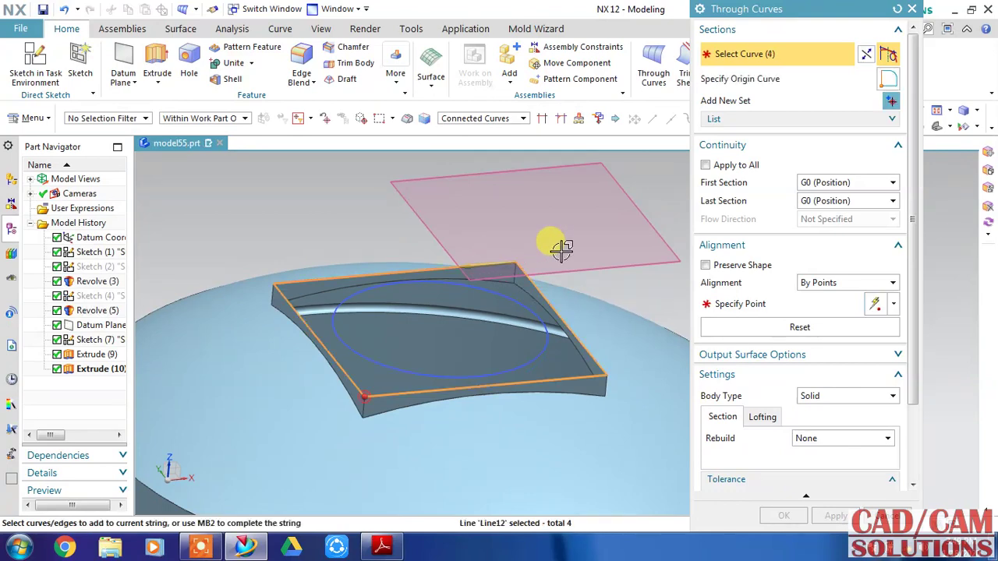
click(891, 101)
click(495, 281)
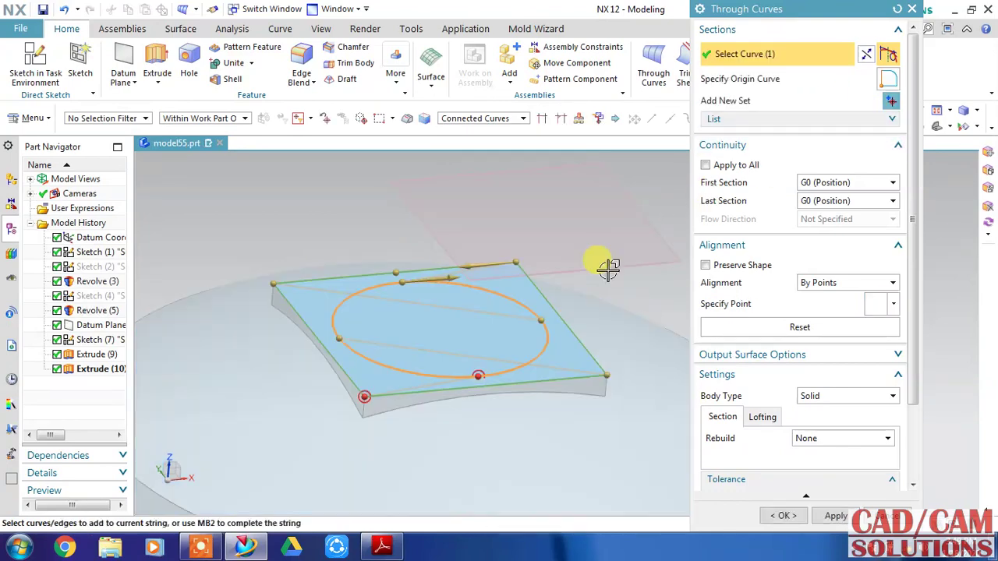
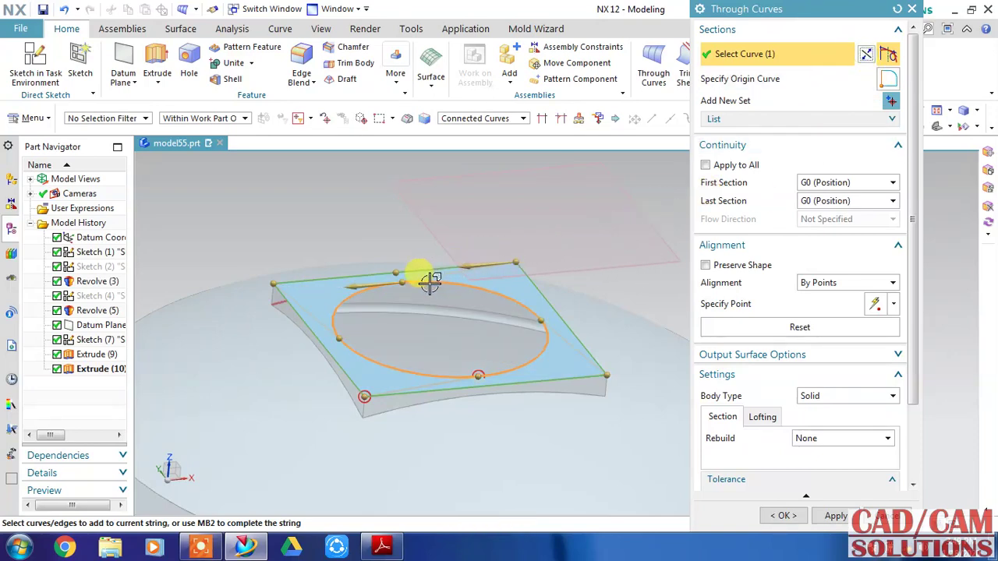
Step: Move the two loft alignment points along the ellipse and create the Through Curves feature
mouse_move(346, 335)
mouse_down()
mouse_move(330, 301)
mouse_move(457, 286)
mouse_move(409, 280)
mouse_move(424, 278)
mouse_move(485, 283)
mouse_move(540, 319)
mouse_move(542, 347)
mouse_up()
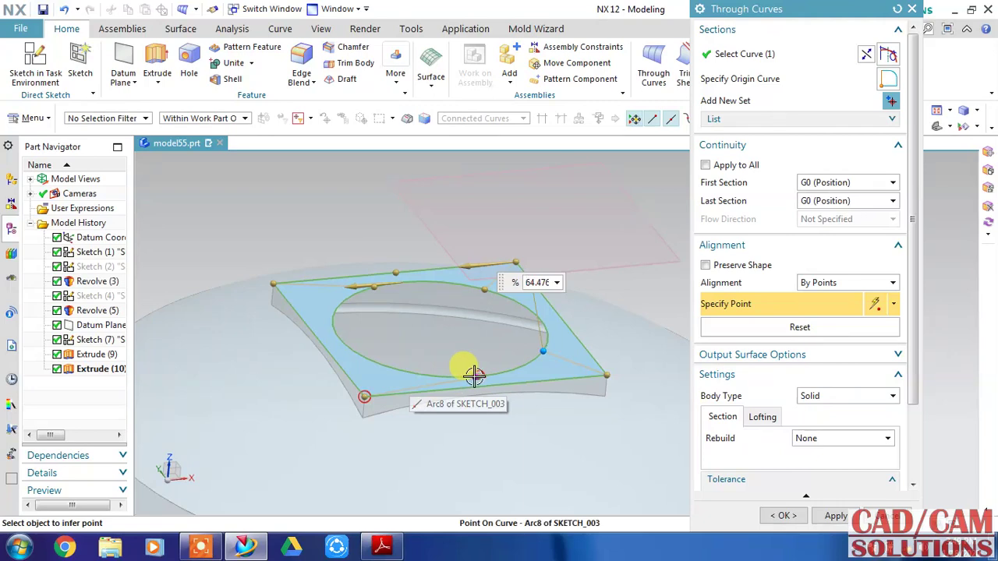
mouse_move(463, 378)
mouse_down()
mouse_move(421, 386)
mouse_move(390, 356)
mouse_up()
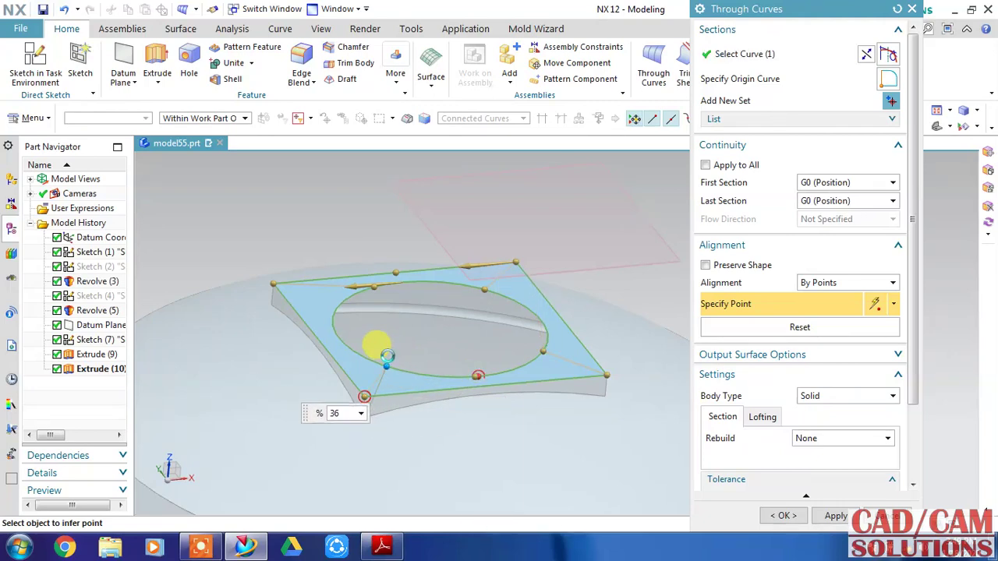
click(781, 517)
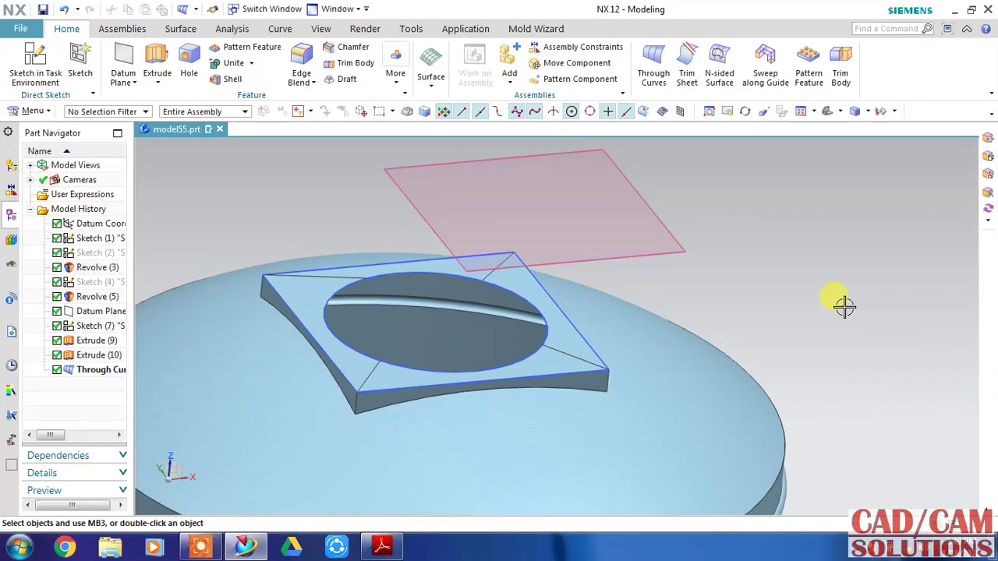
Step: Extrude the circular opening edge from 0 to 10 mm as a sheet with Boolean None
click(157, 59)
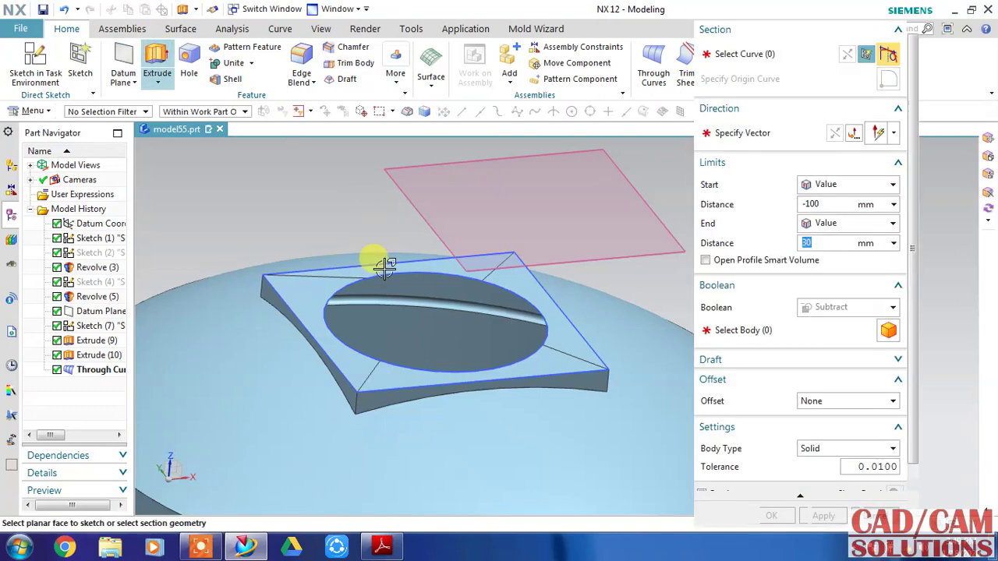
click(336, 287)
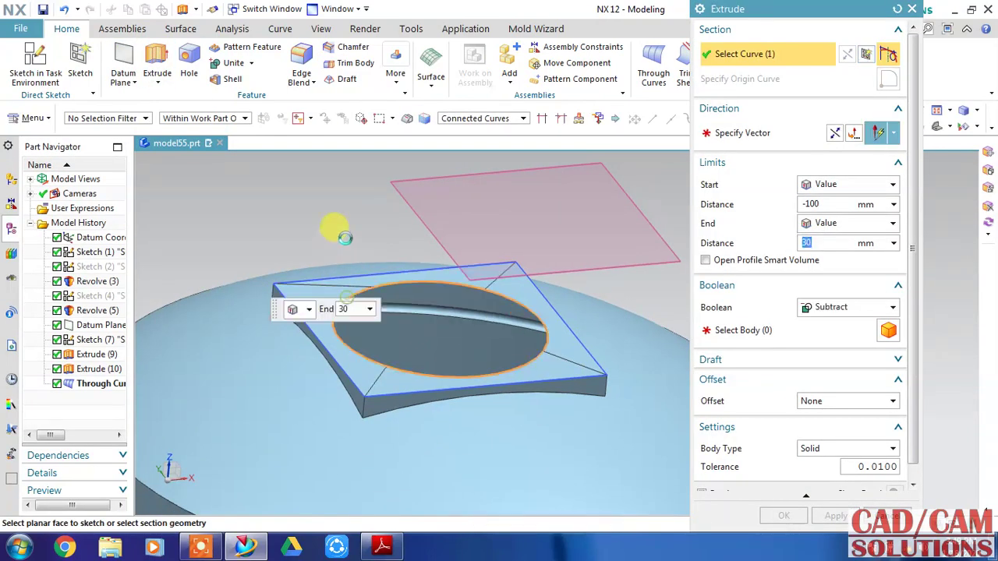
click(803, 308)
click(815, 326)
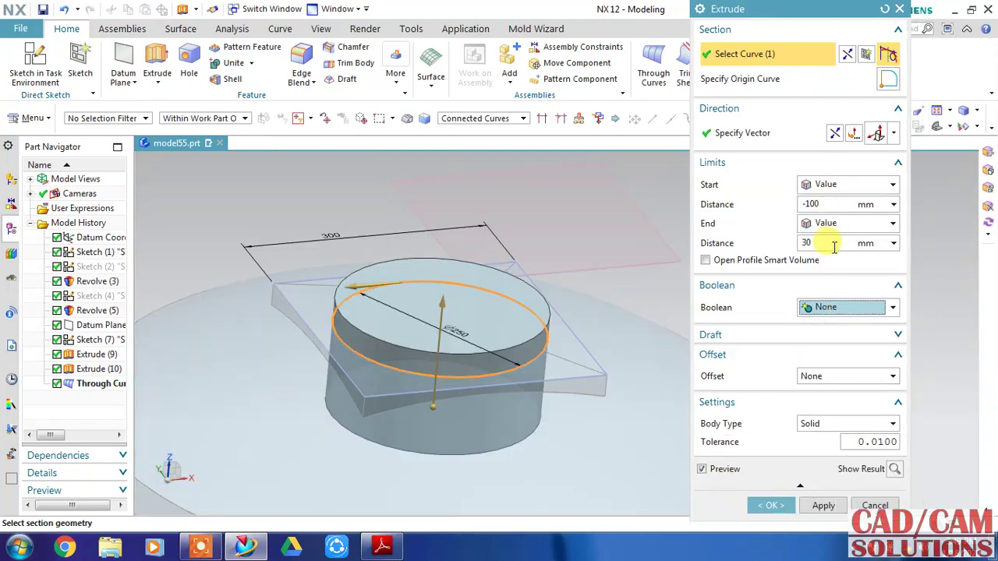
click(835, 243)
click(836, 205)
text(0)
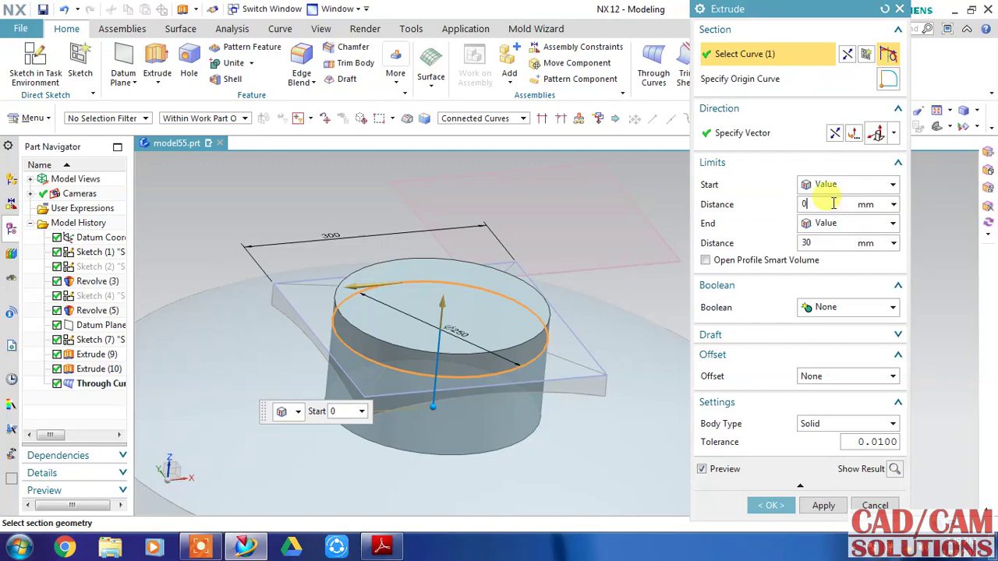
click(840, 243)
text(10)
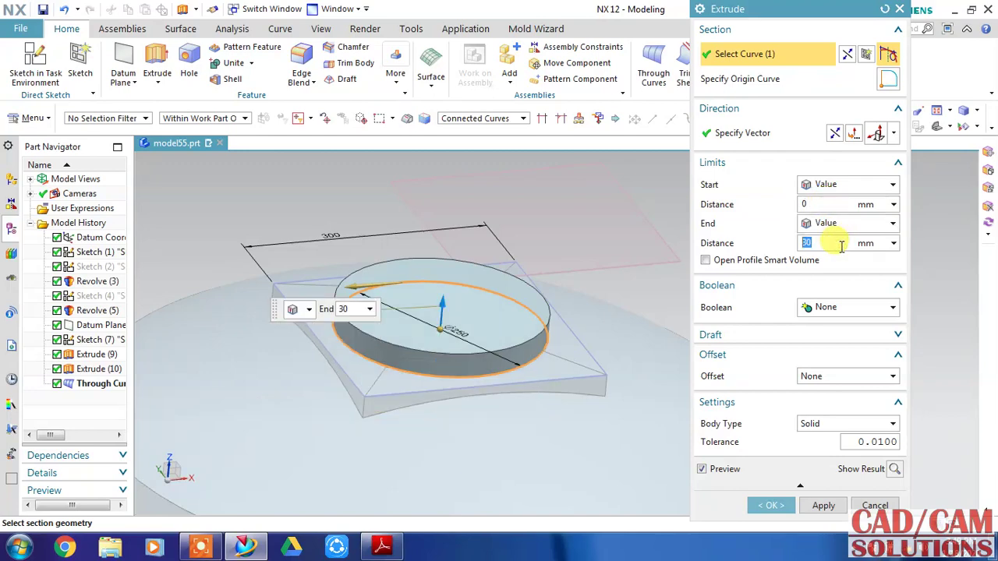
click(811, 424)
click(808, 445)
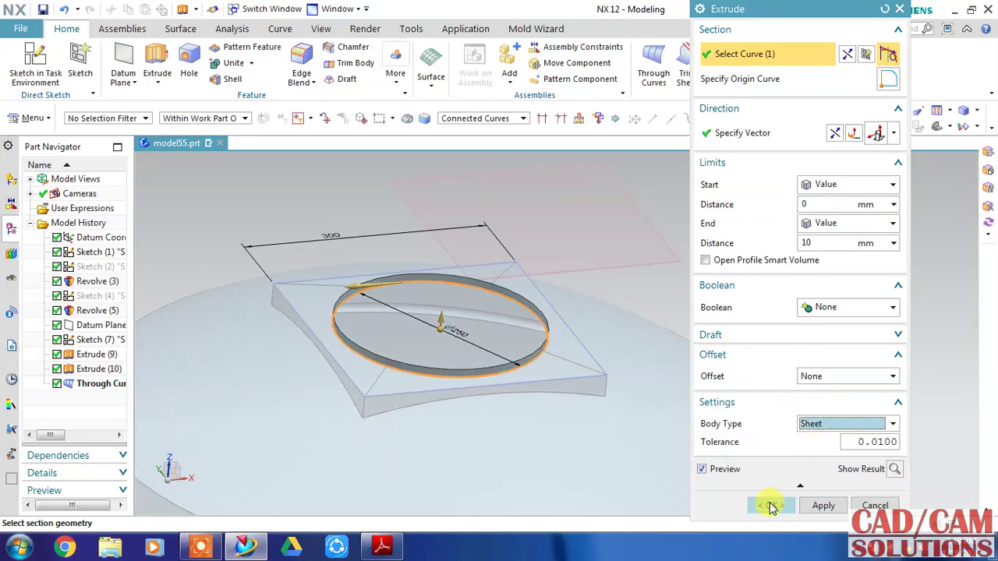
click(771, 505)
scroll(741, 261, down, 2)
mouse_move(744, 256)
middle_down()
mouse_move(728, 305)
mouse_move(736, 270)
mouse_move(746, 276)
mouse_move(733, 270)
middle_up()
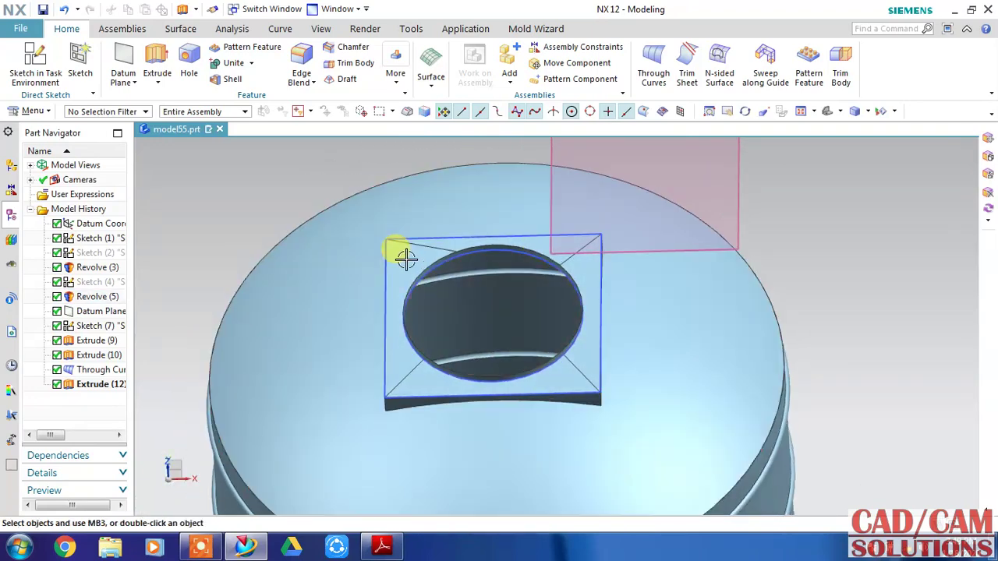
Step: Re-edit Through Curves (11), moving its section start point and alignment points along the curves
double_click(93, 366)
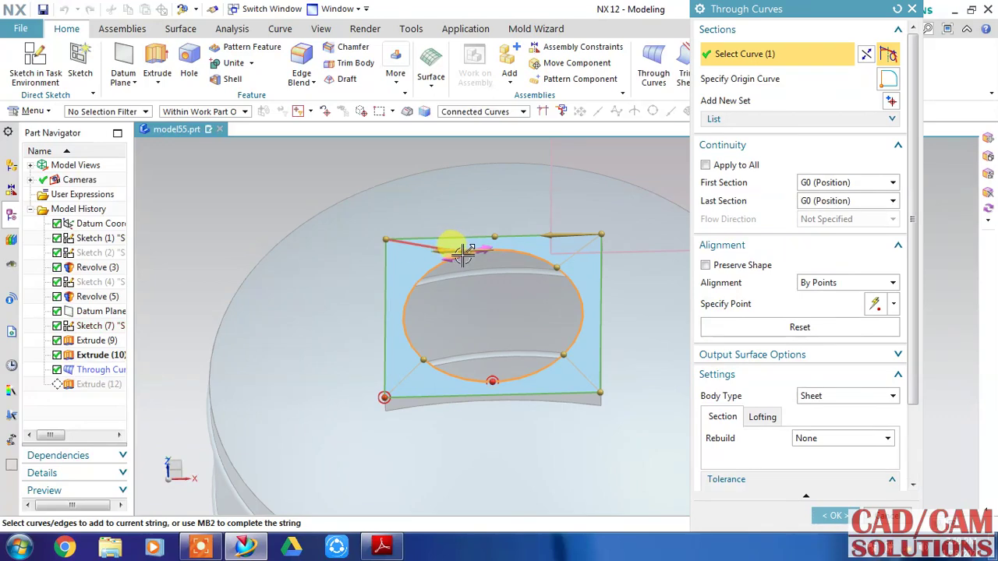
drag(465, 253, 428, 283)
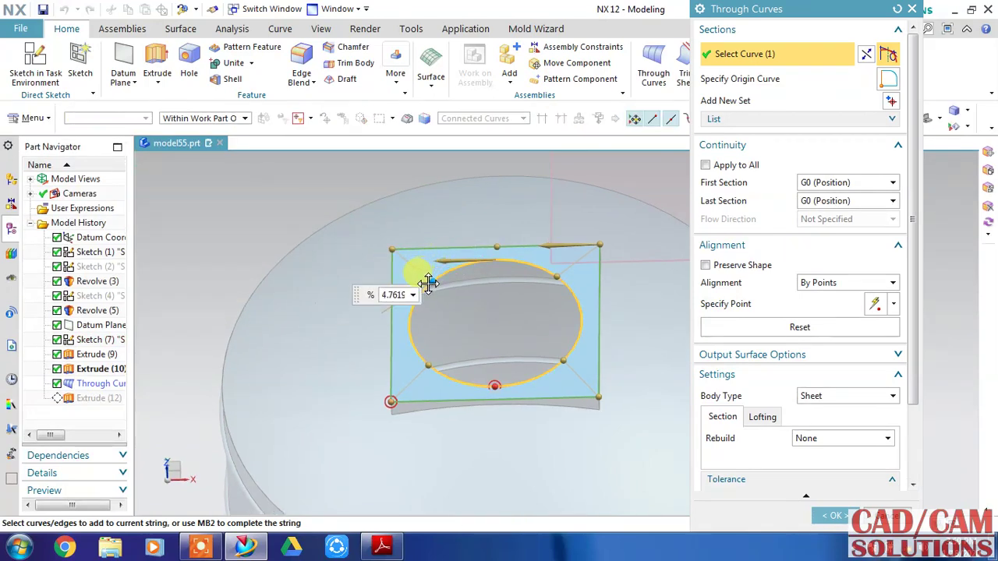
middle_click(428, 283)
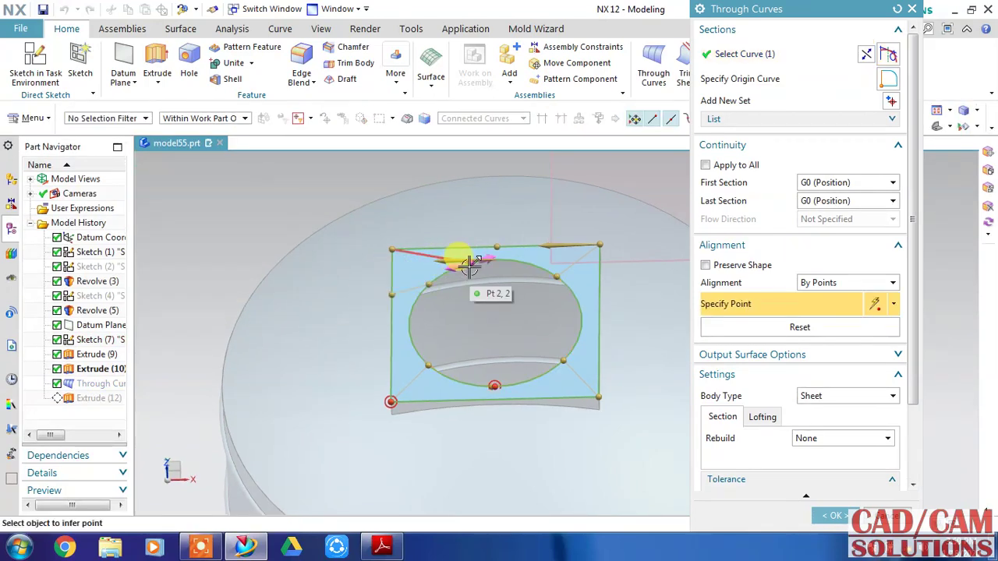
drag(471, 265, 452, 274)
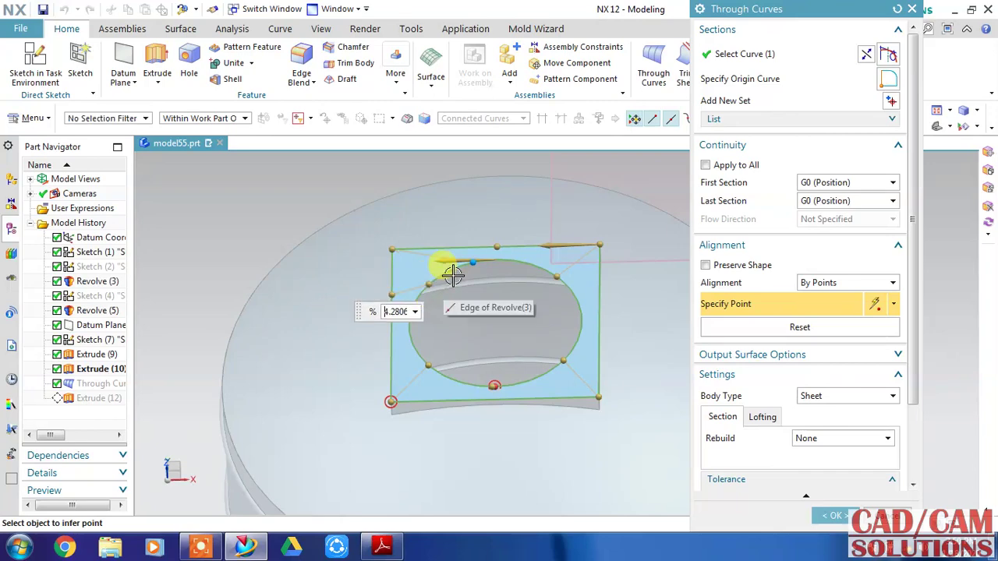
click(436, 272)
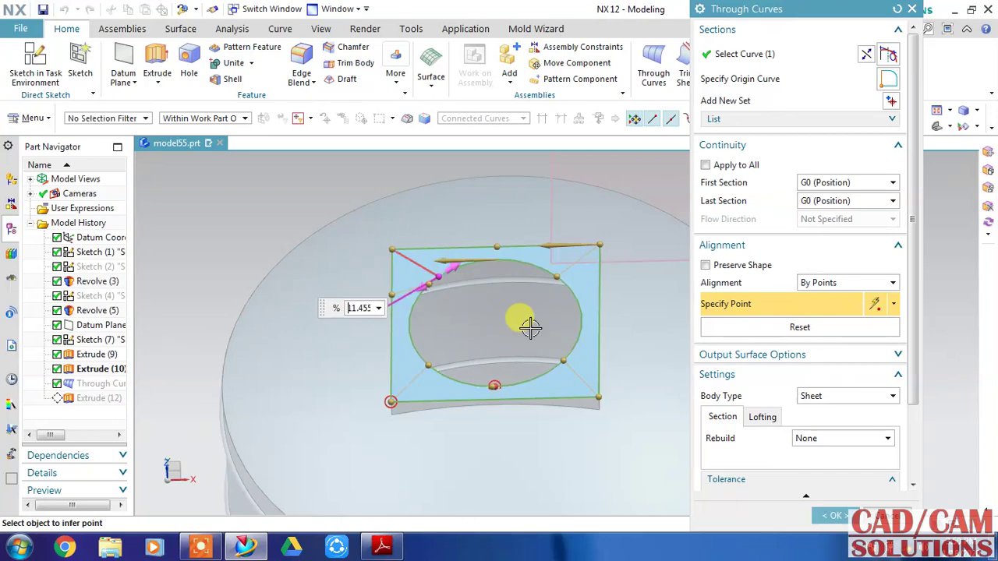
click(833, 516)
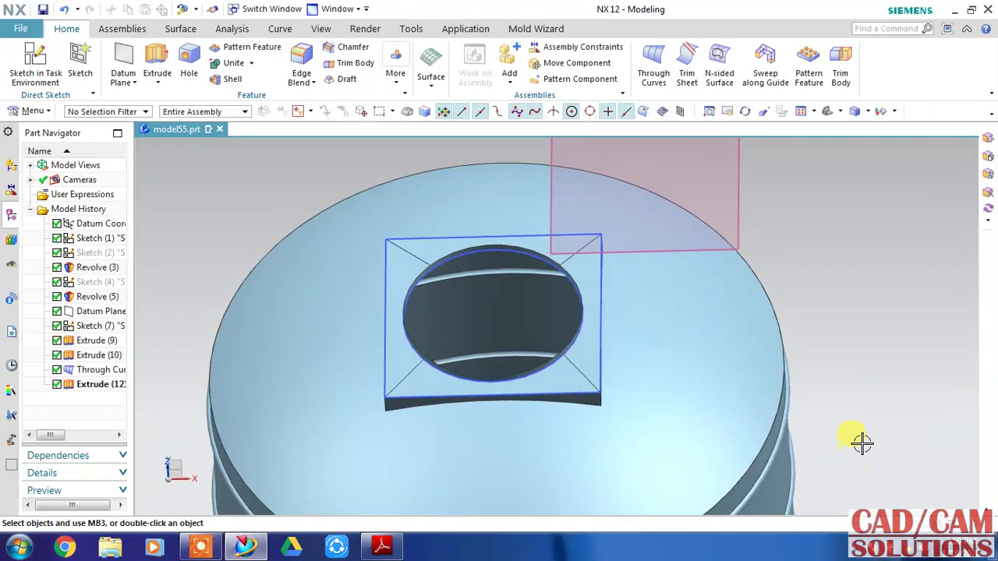
middle_drag(768, 401, 765, 359)
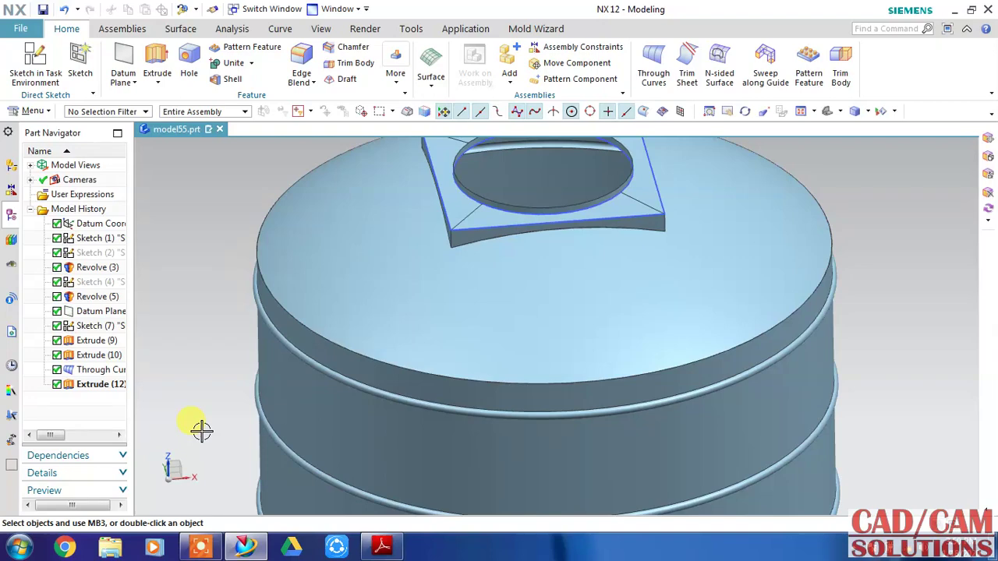
Step: Create Sketch (12) on the datum plane above the tank top
scroll(200, 387, down, 3)
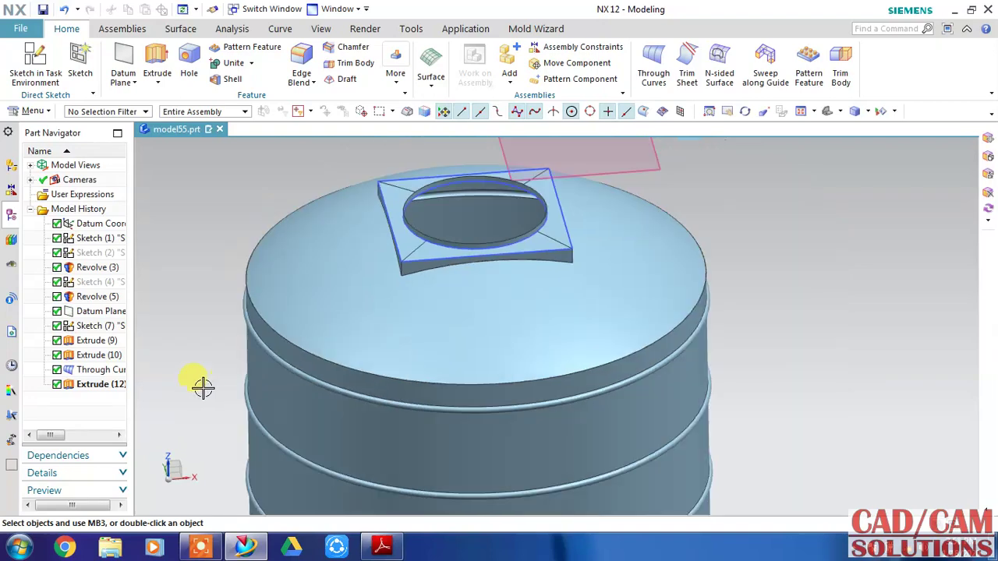
scroll(201, 388, down, 2)
click(514, 243)
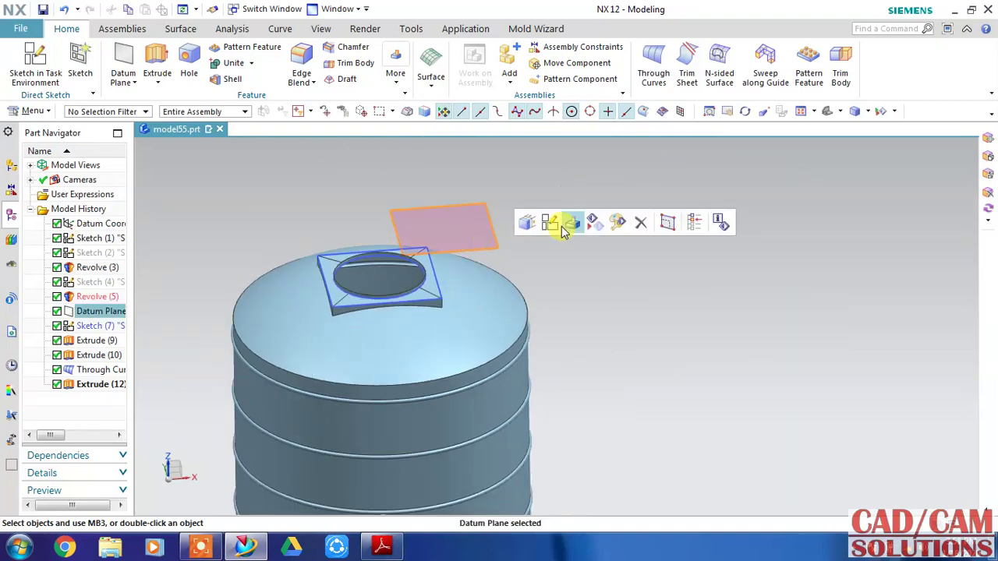
click(548, 223)
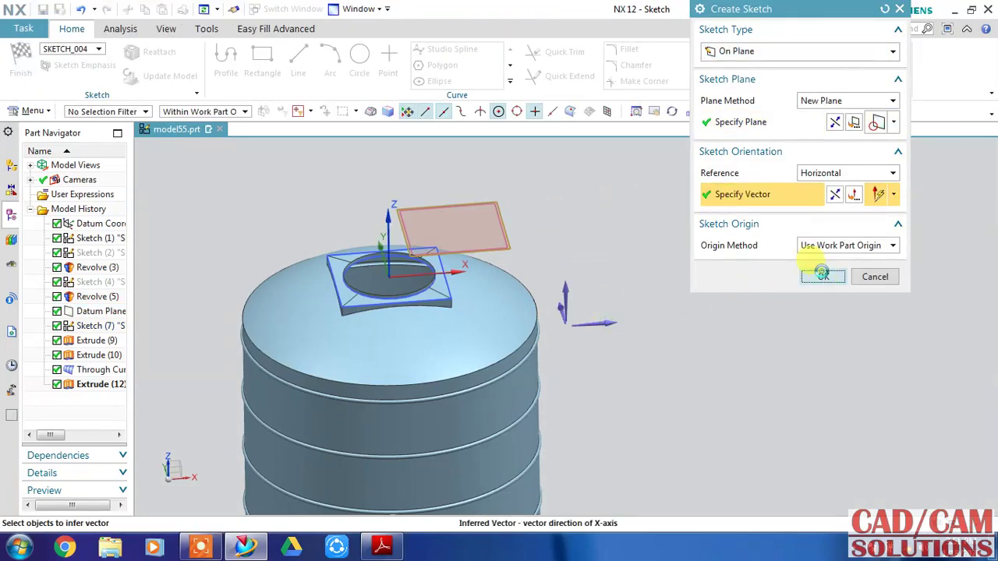
click(820, 275)
Step: Draw a diagonal and a horizontal line from the sketch origin to the tank's outer edge
scroll(569, 316, up, 1)
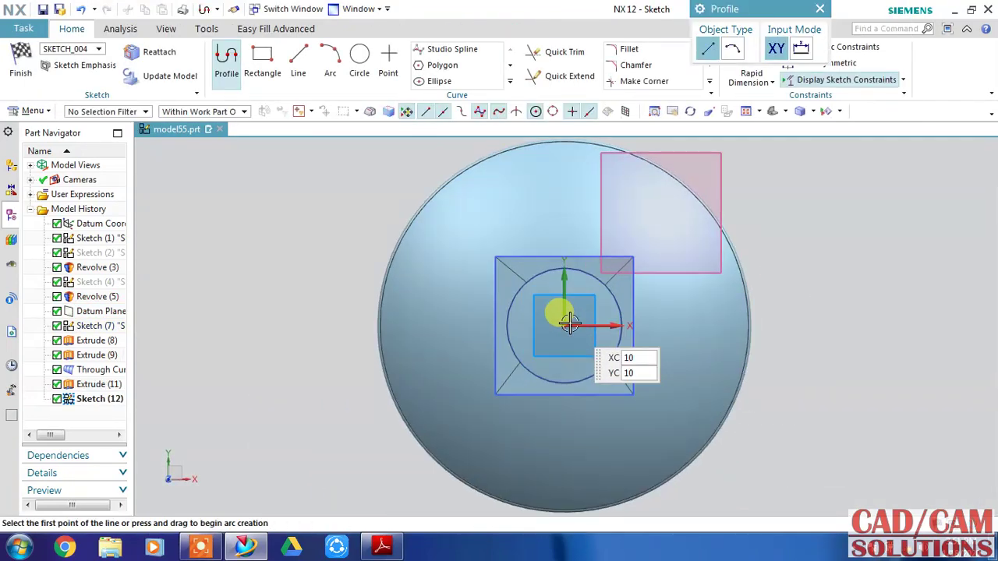
scroll(564, 312, up, 1)
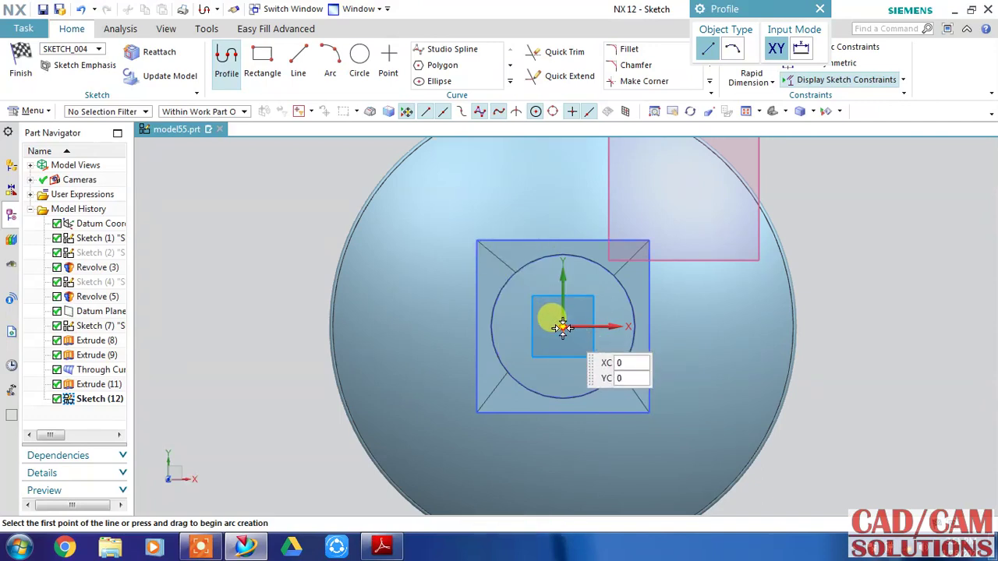
click(563, 328)
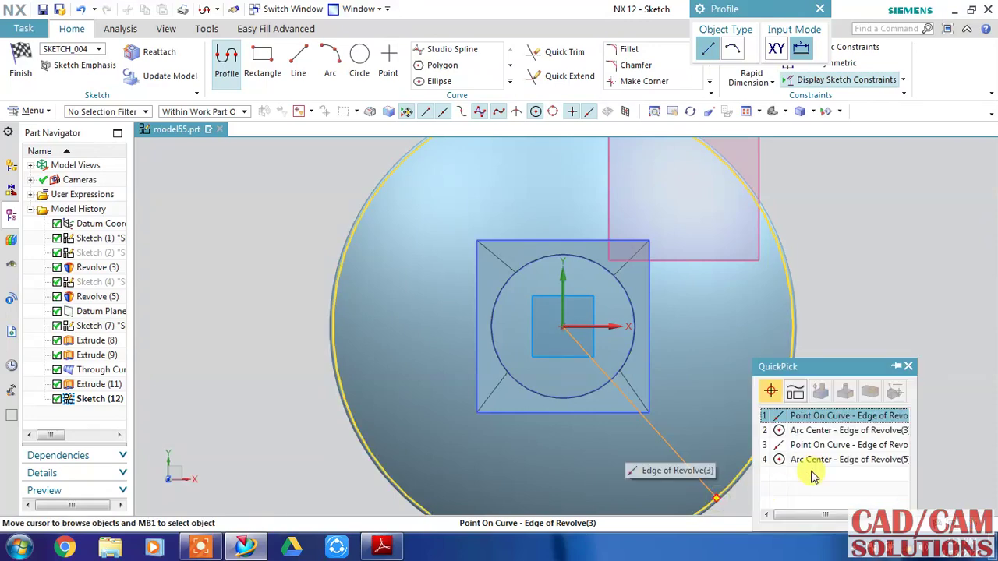
click(827, 414)
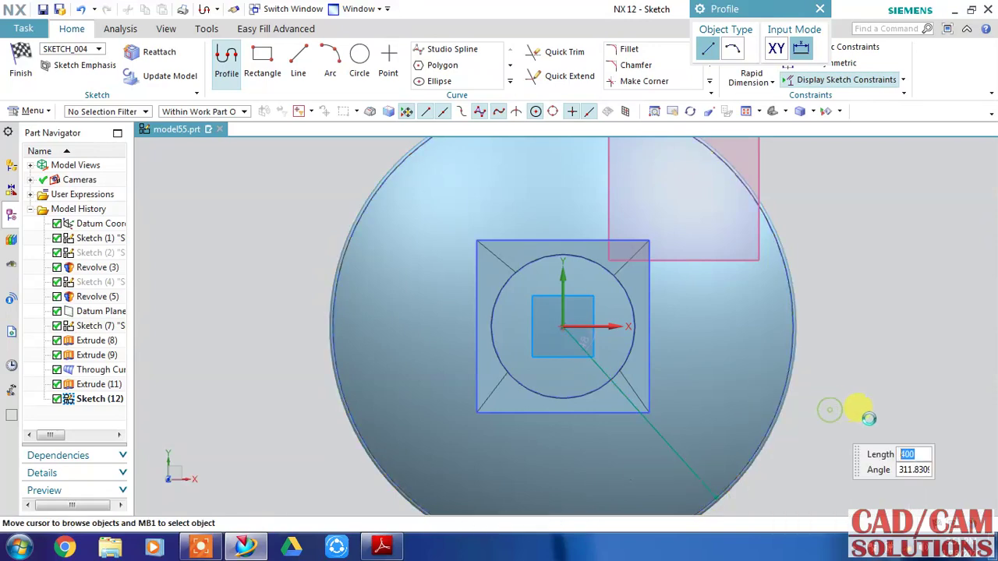
click(563, 327)
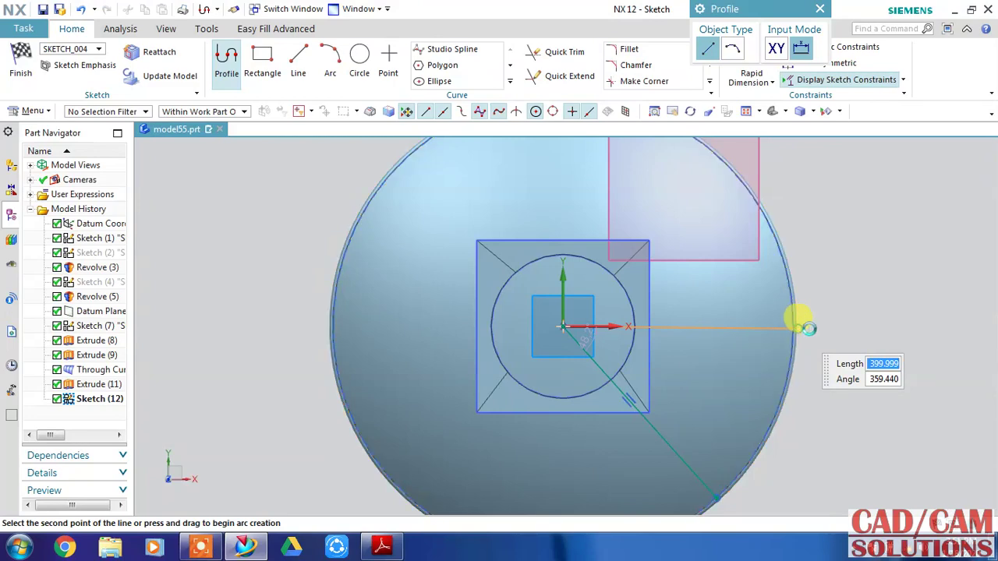
click(853, 315)
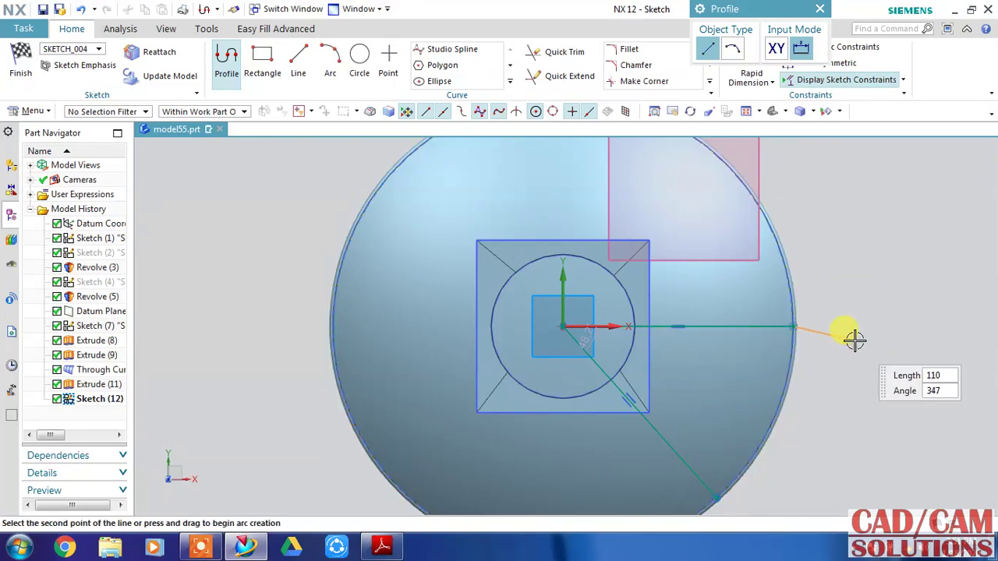
key(Escape)
mouse_move(853, 372)
middle_down()
mouse_move(842, 338)
mouse_move(847, 352)
mouse_move(838, 350)
middle_up()
middle_drag(844, 300, 865, 301)
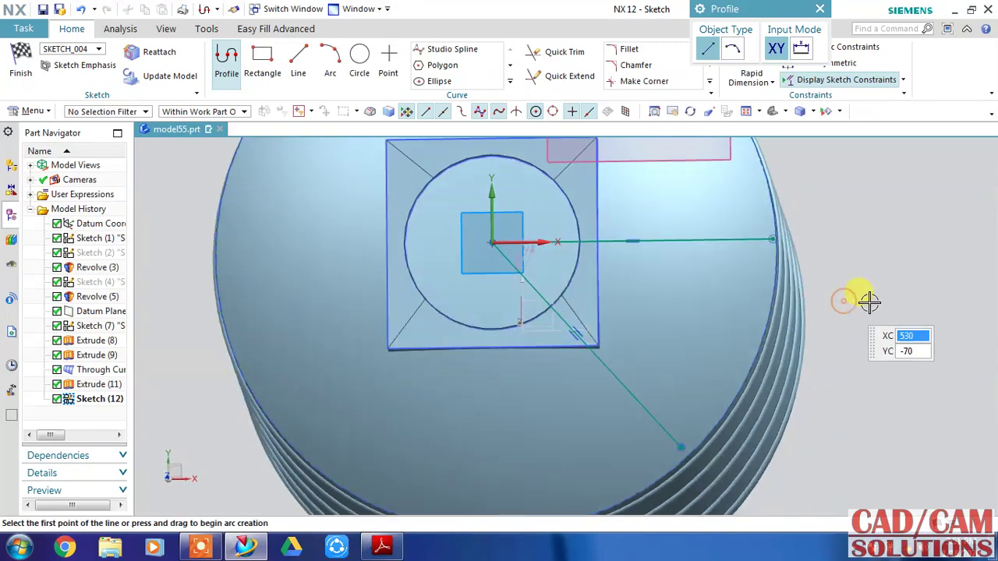
scroll(836, 259, down, 2)
key(Escape)
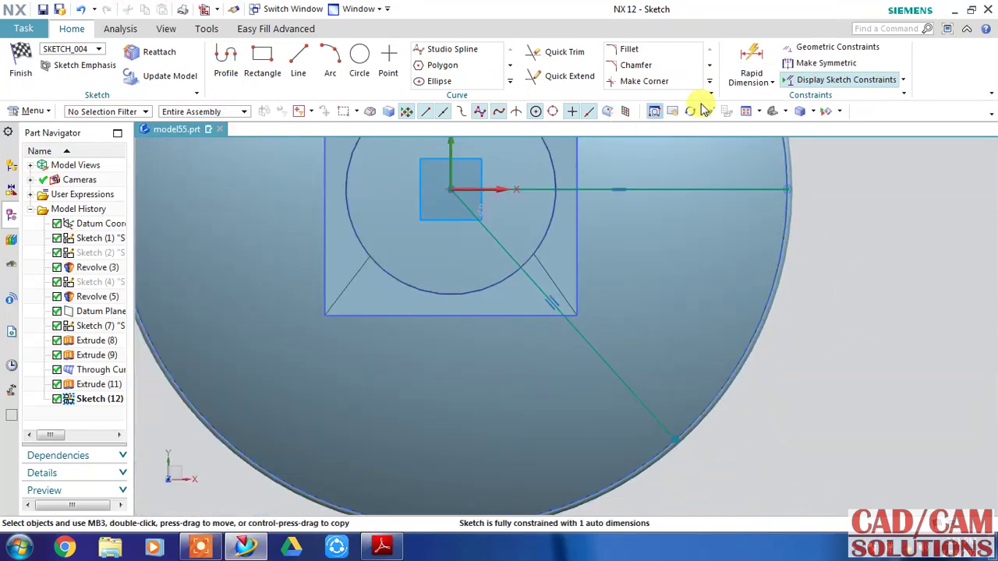
Step: Add a 45° angular dimension between the horizontal and diagonal lines
click(771, 82)
click(778, 155)
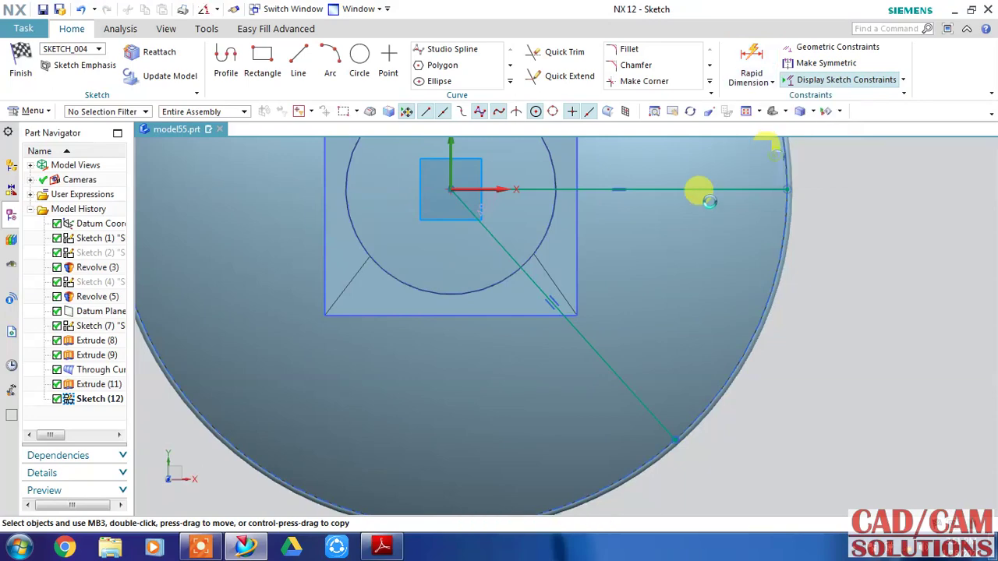
click(593, 189)
click(575, 326)
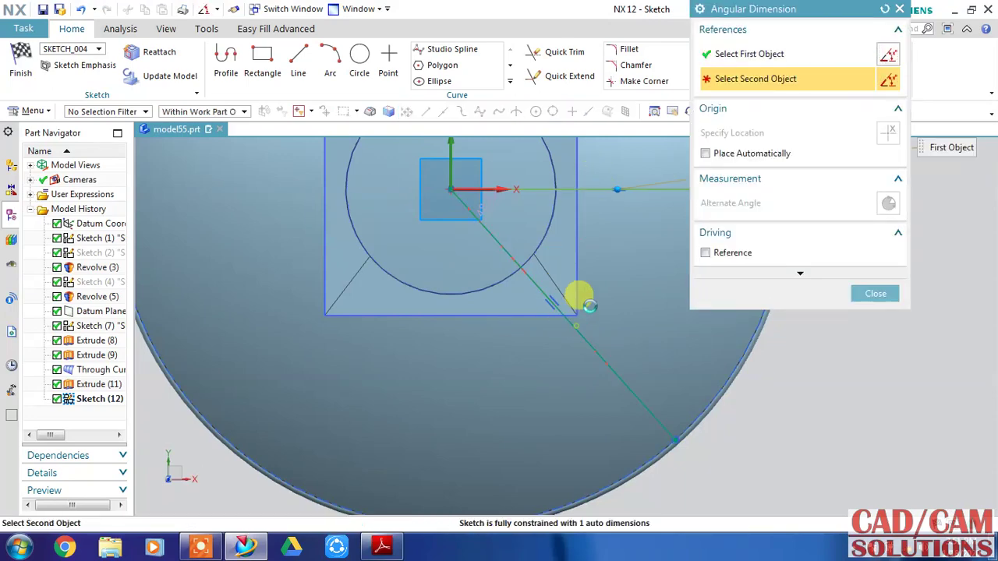
click(611, 278)
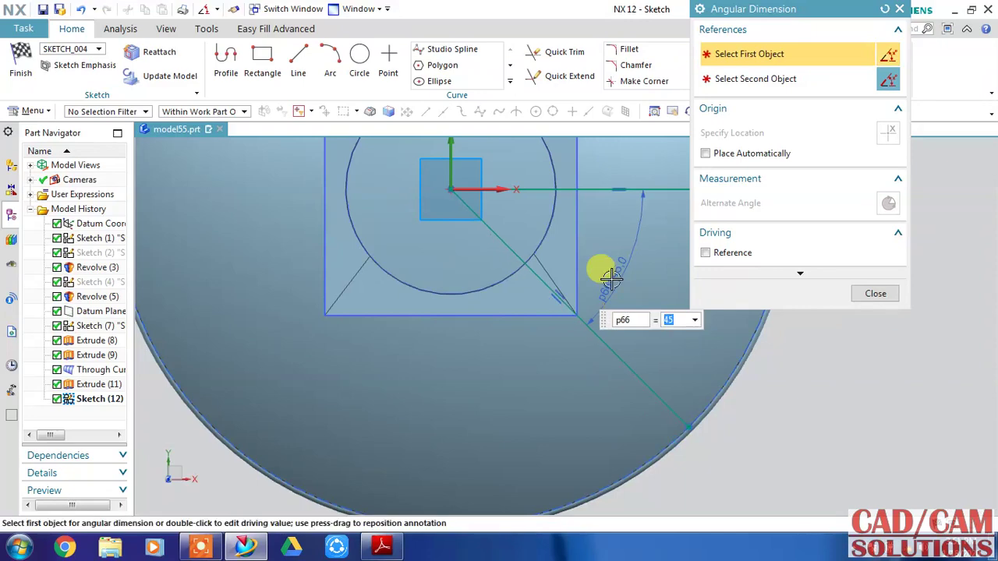
click(876, 294)
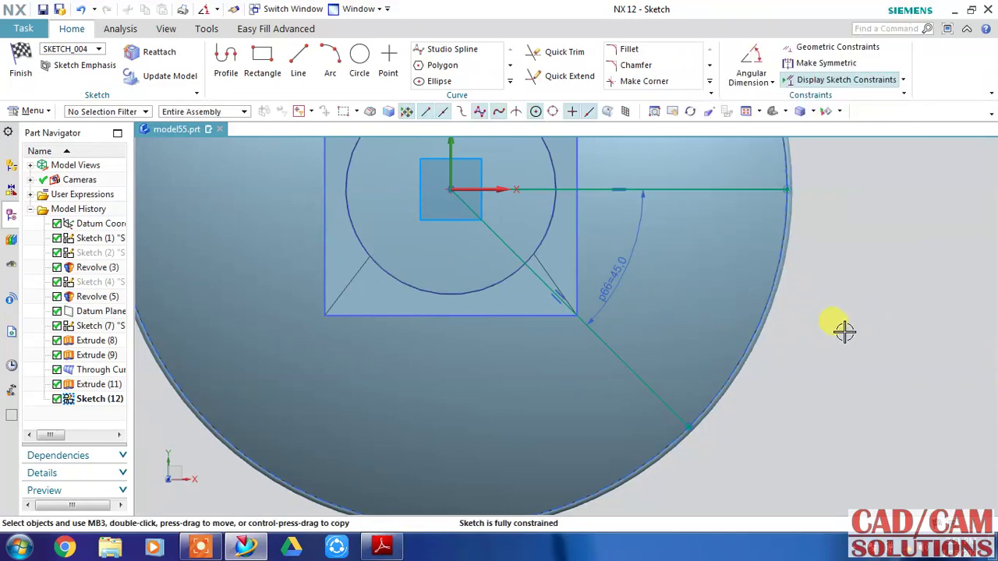
click(613, 349)
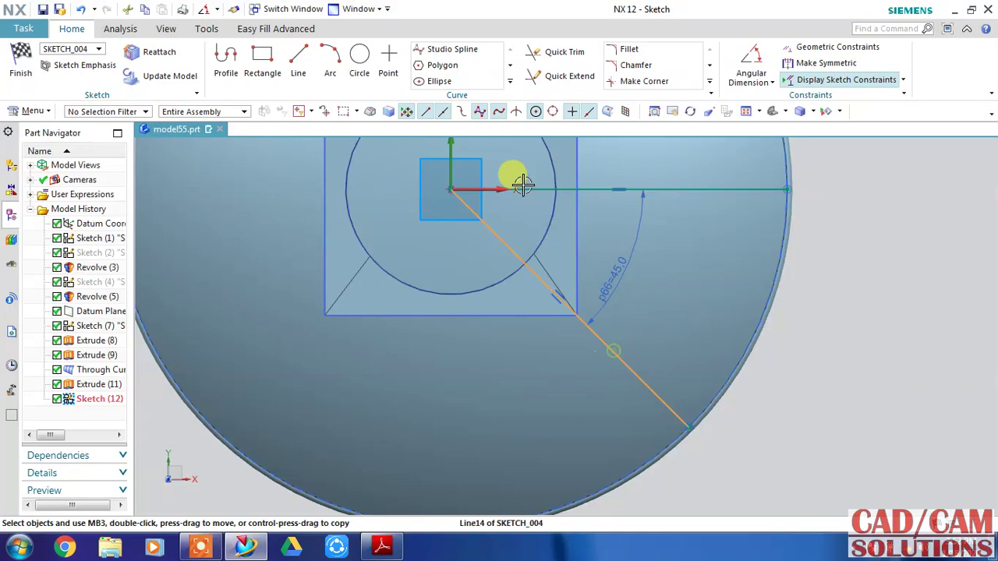
click(511, 81)
Step: Offset the diagonal line symmetrically by 50 mm to both sides
click(465, 82)
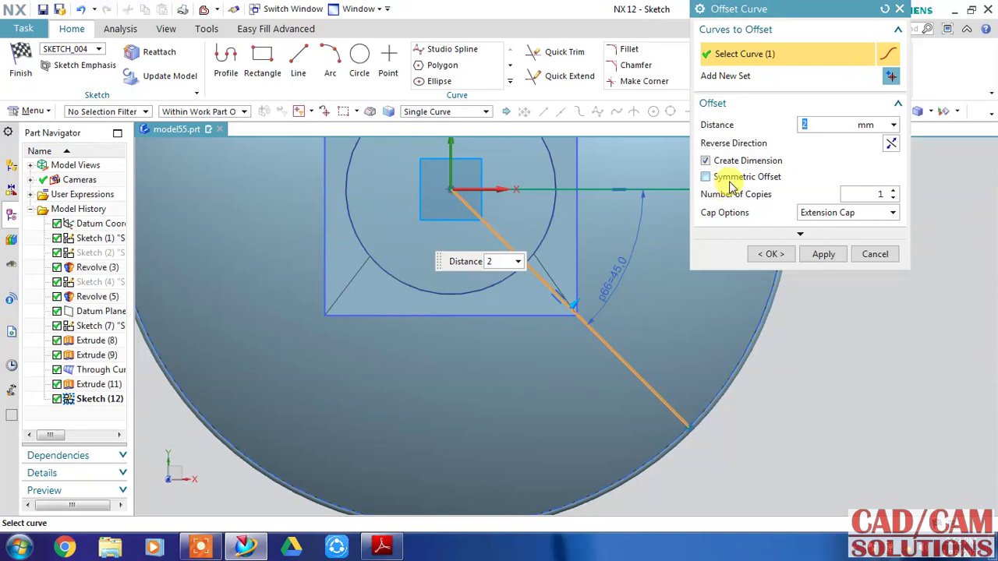
click(734, 178)
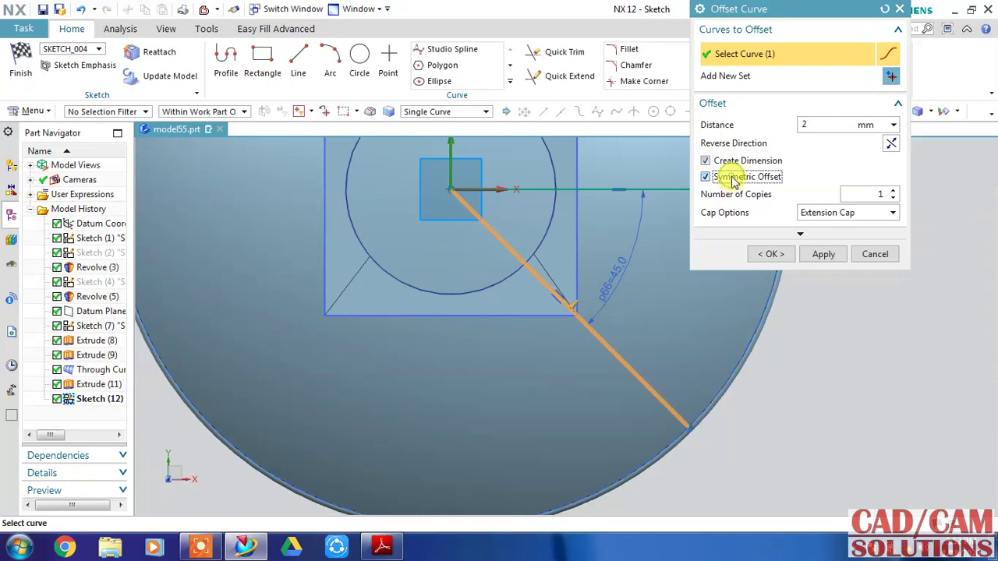
double_click(809, 125)
text(100)
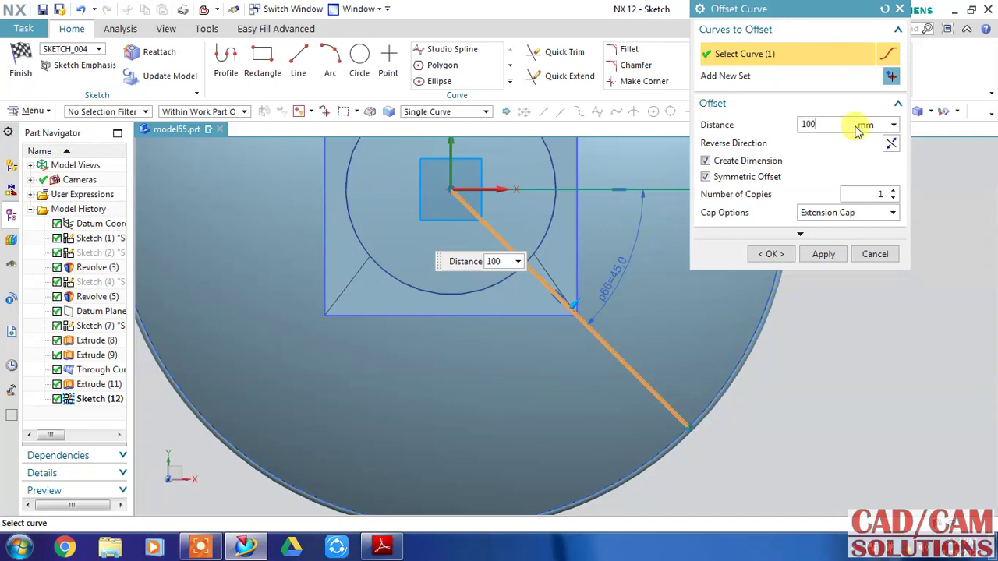
click(867, 191)
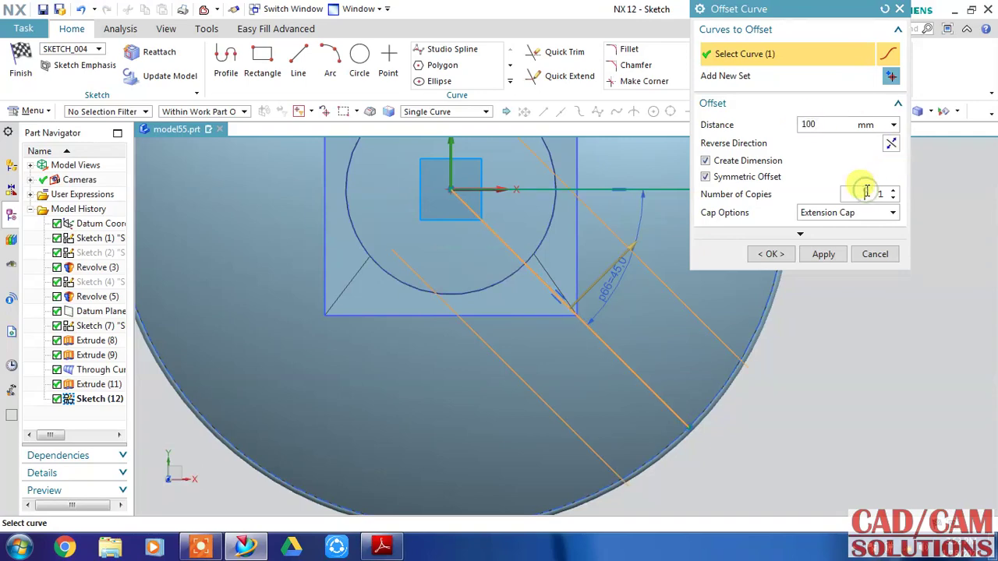
double_click(831, 128)
text(50)
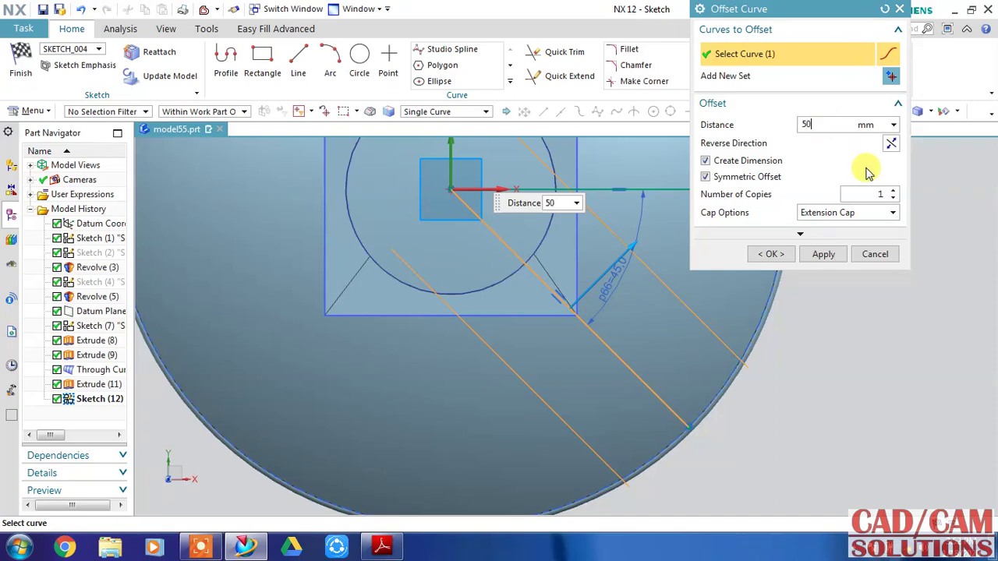
click(862, 193)
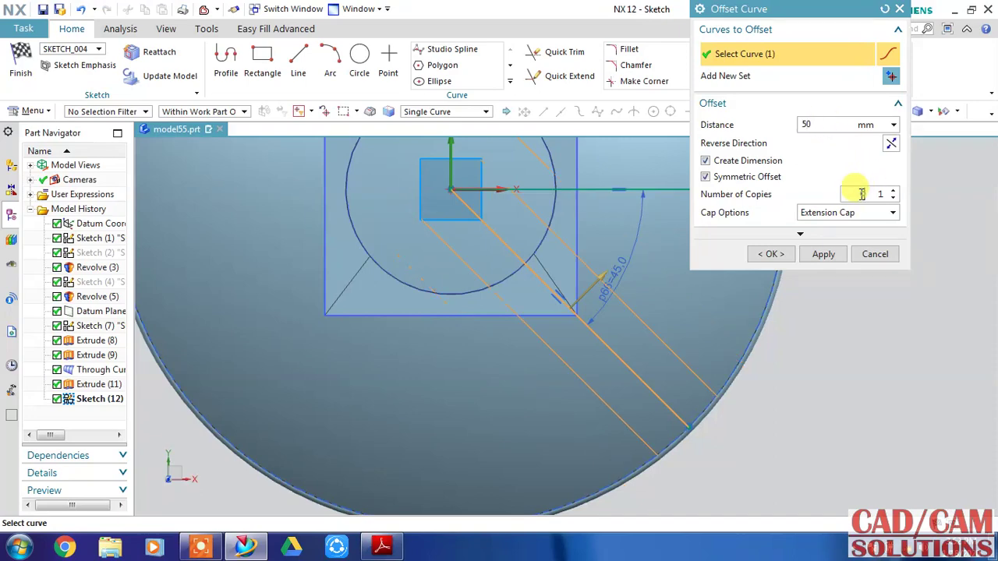
click(769, 256)
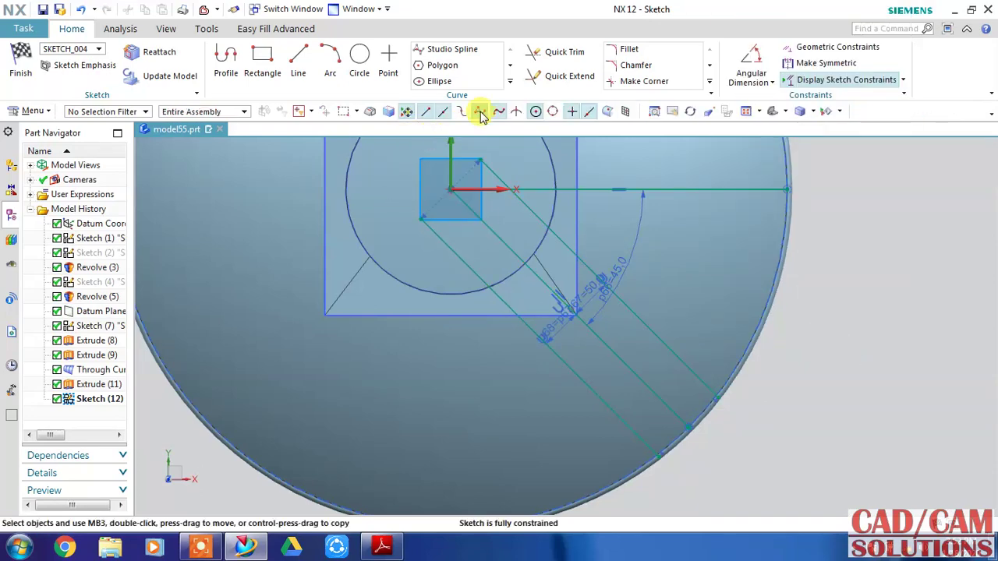
Step: Project the top's outer circular edge into the sketch
click(511, 83)
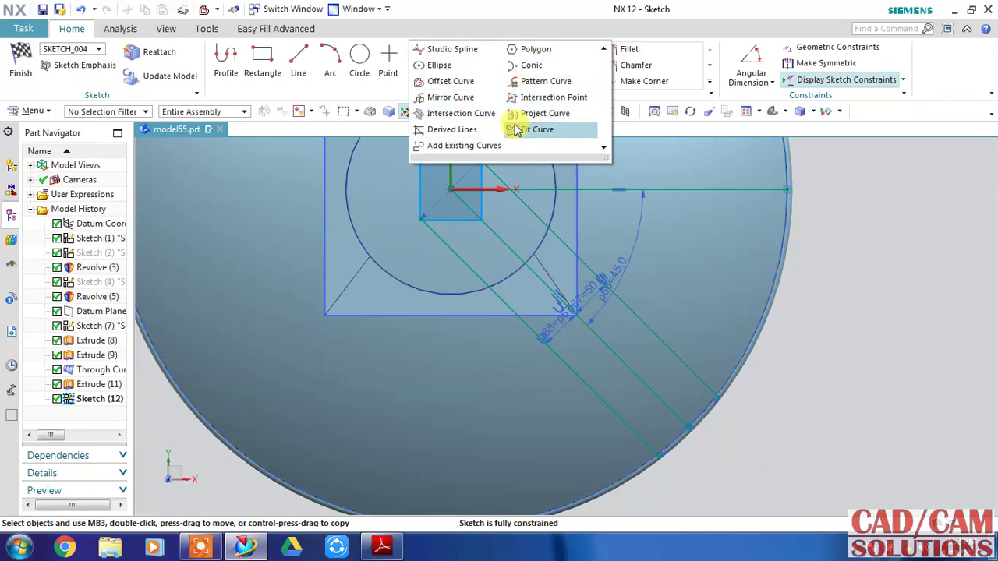
click(543, 113)
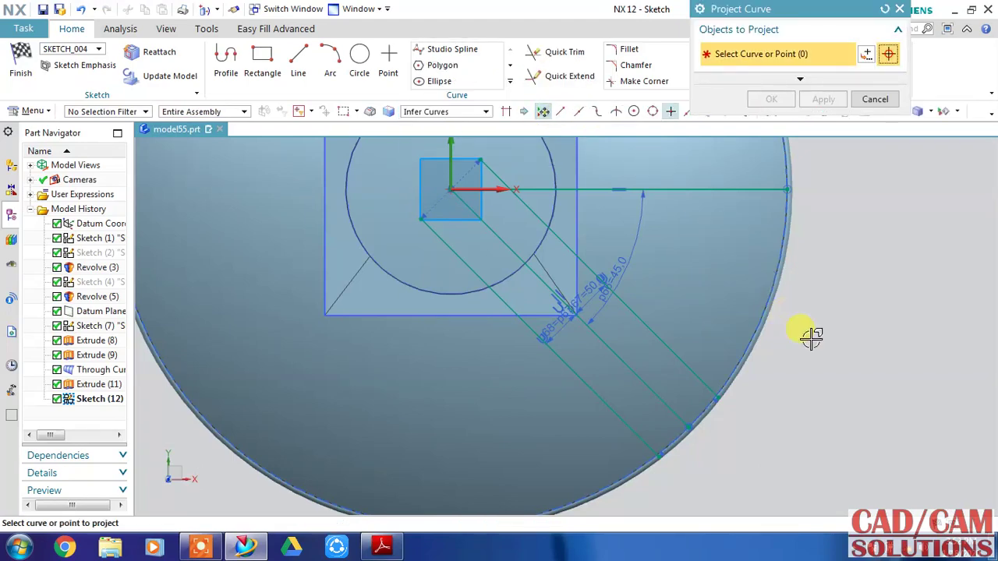
click(760, 318)
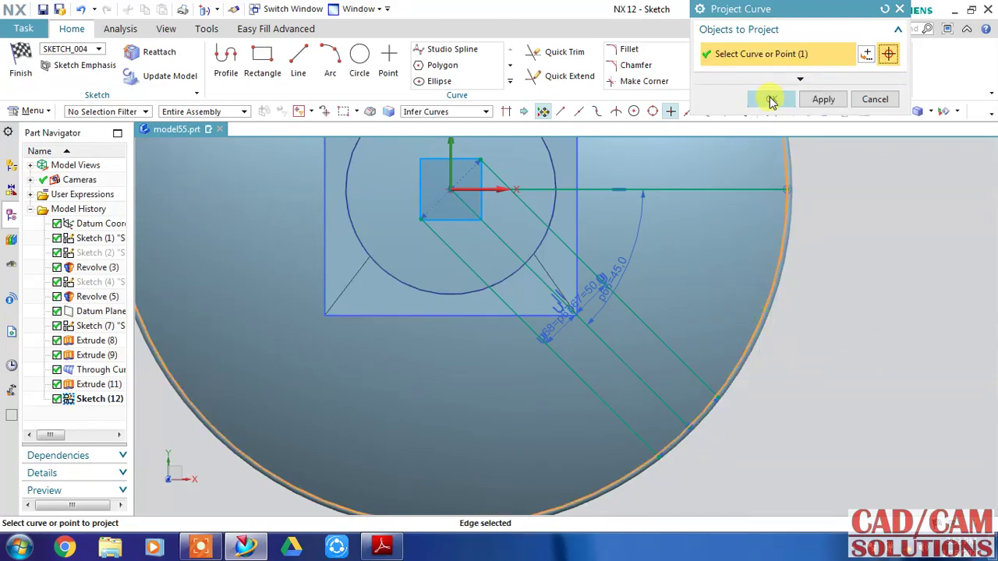
click(771, 99)
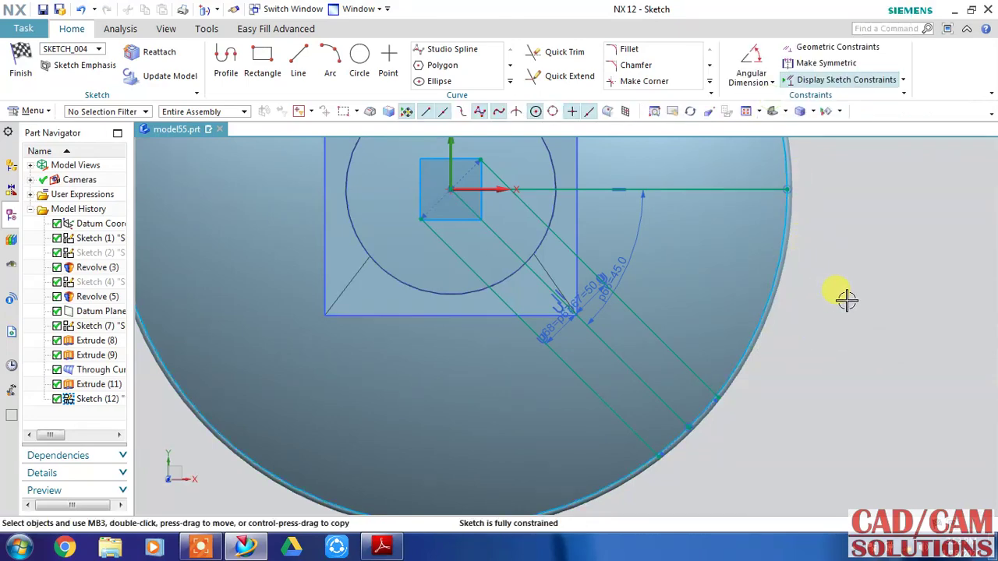
Step: Convert the horizontal line and the diagonal line segments to reference lines
right_click(726, 190)
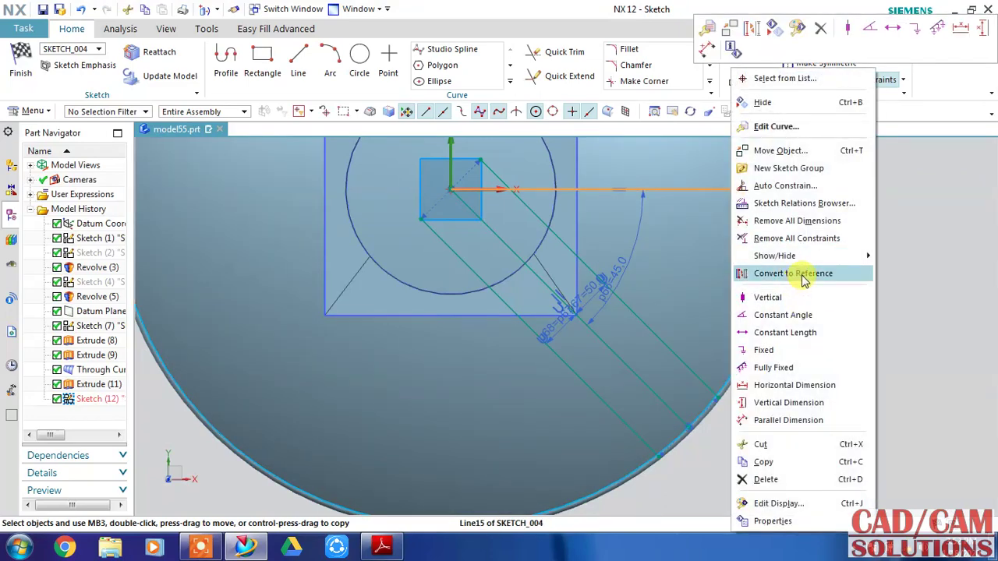
click(804, 275)
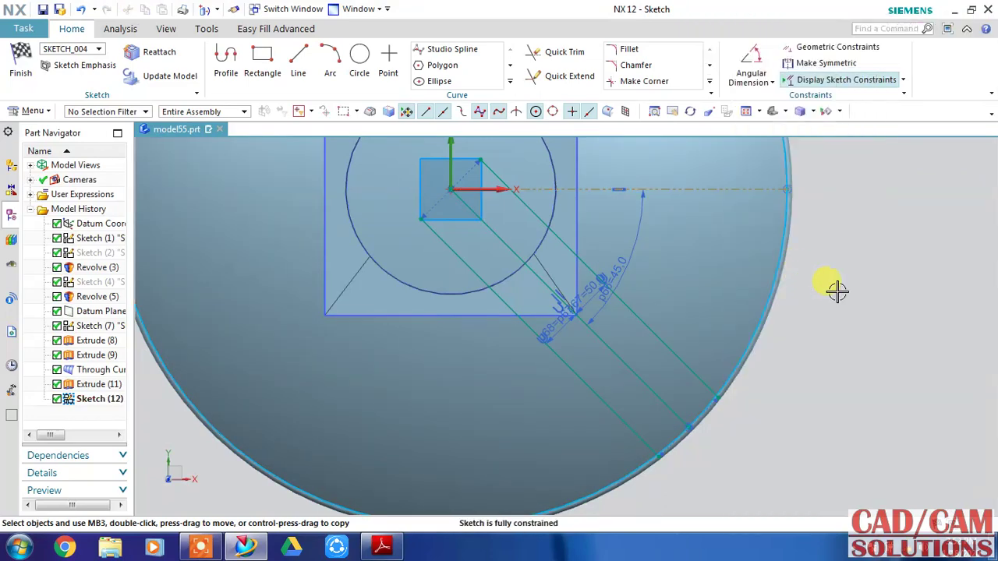
right_click(504, 242)
click(542, 252)
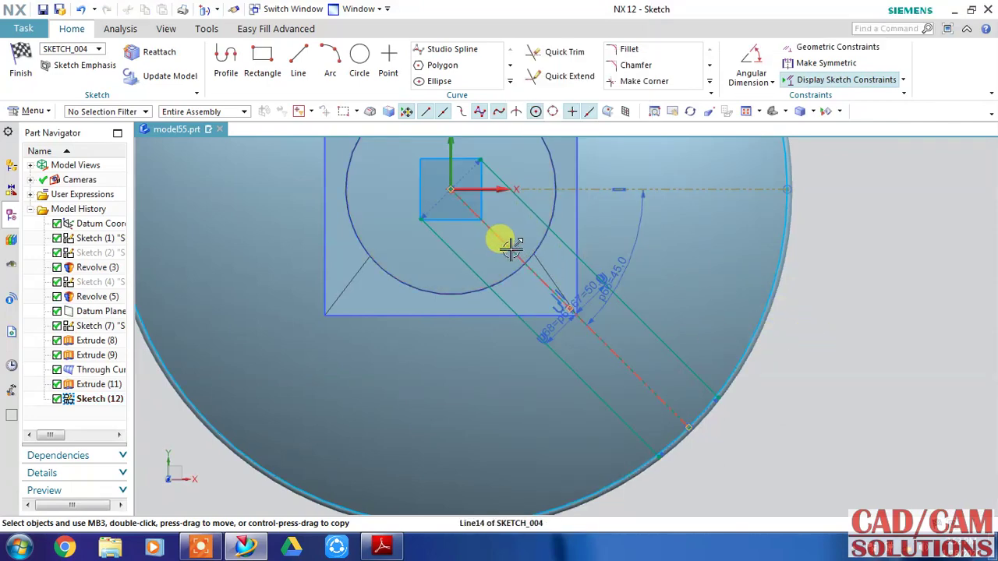
right_click(511, 248)
click(546, 256)
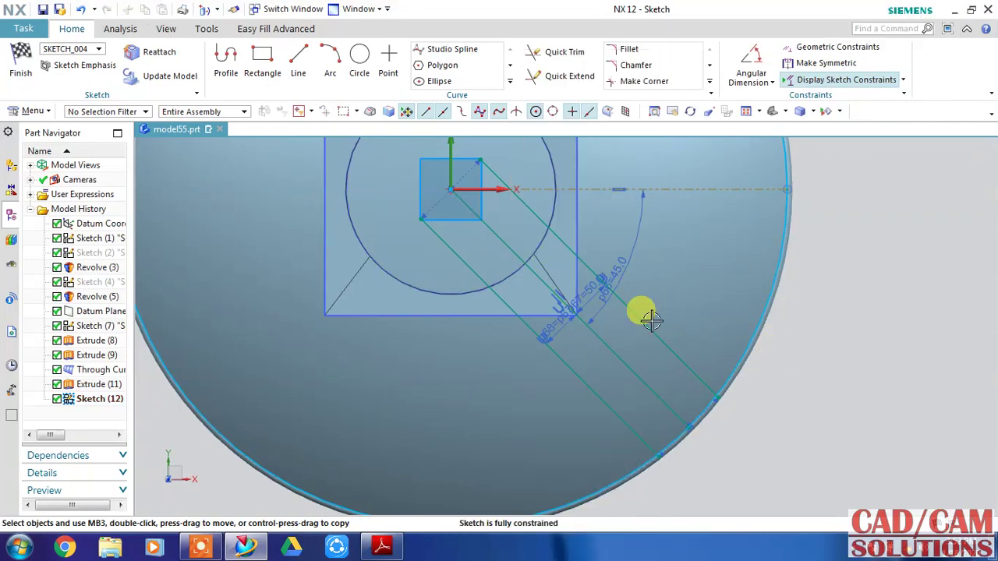
right_click(513, 246)
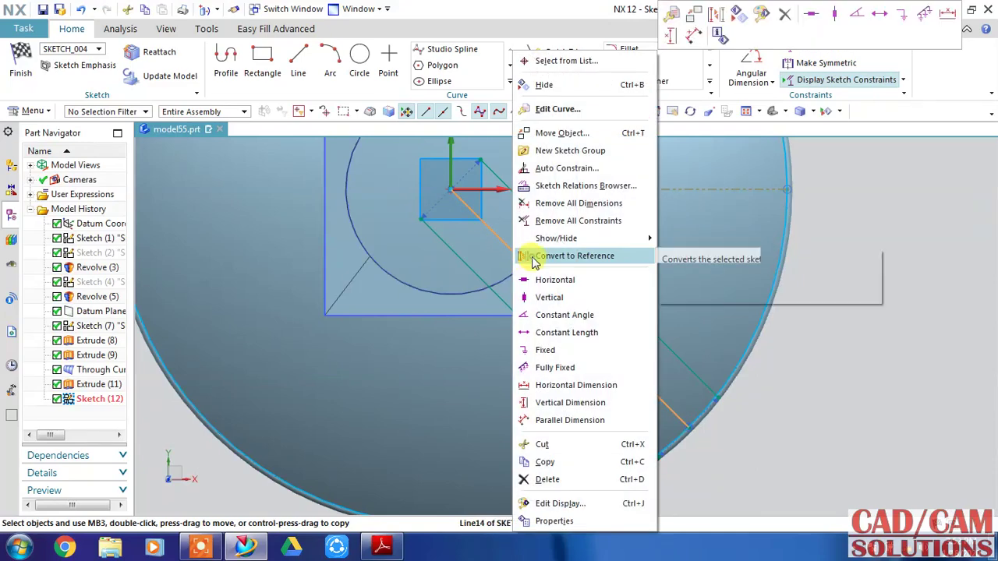
click(532, 257)
Step: Convert the lower diagonal segment to a reference line and view the sketch from above
middle_drag(822, 397, 667, 312)
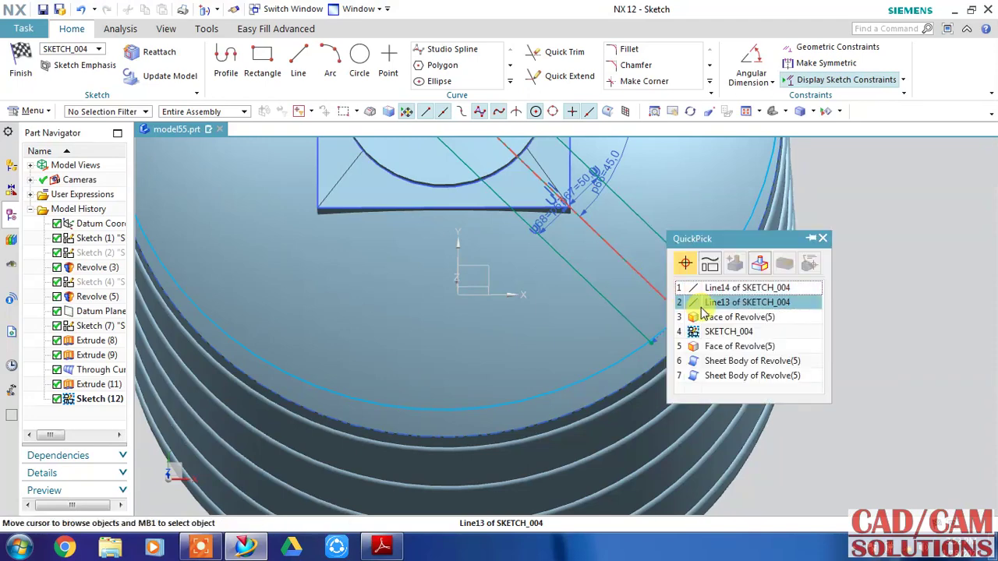
click(700, 306)
click(700, 305)
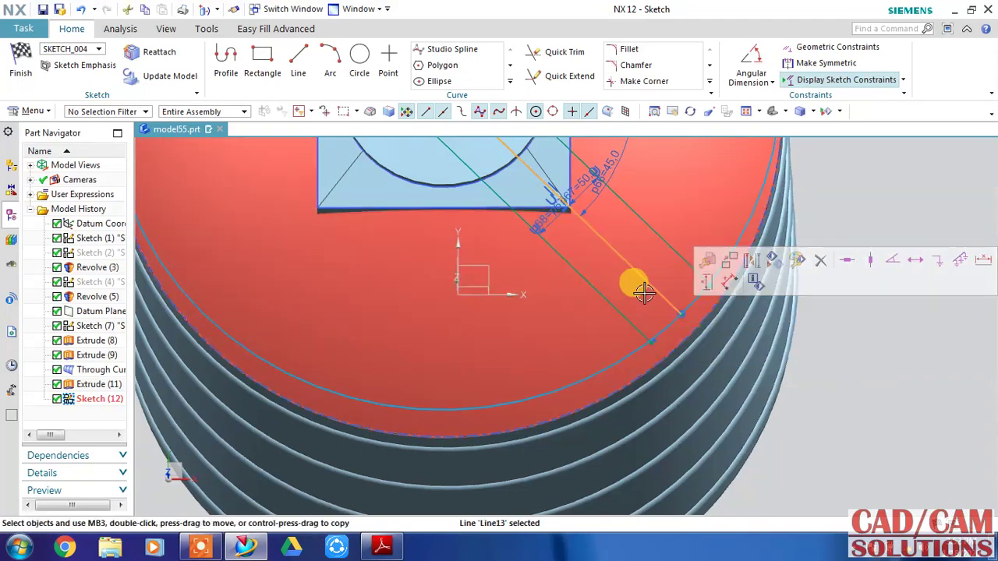
right_click(651, 285)
click(701, 189)
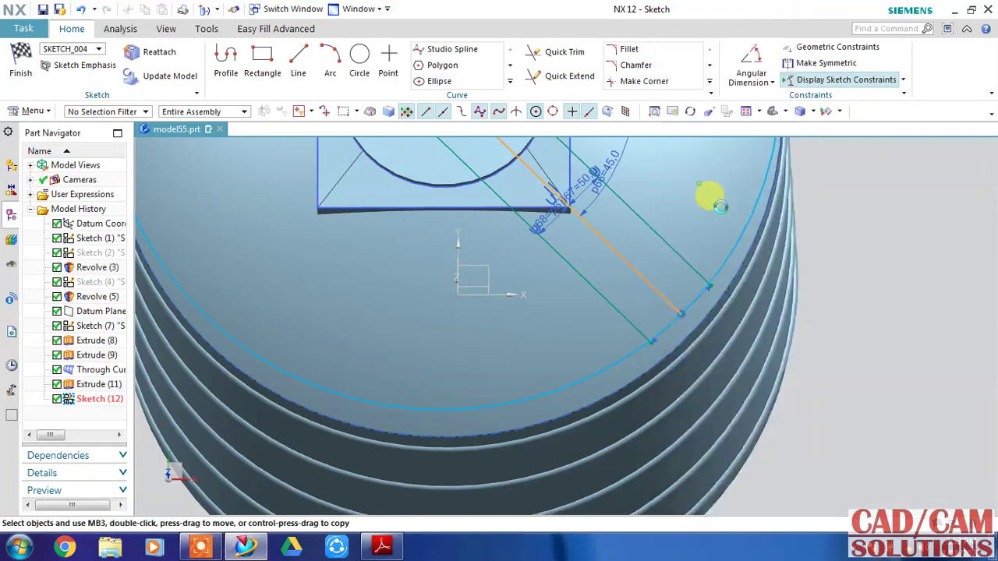
scroll(885, 312, up, 2)
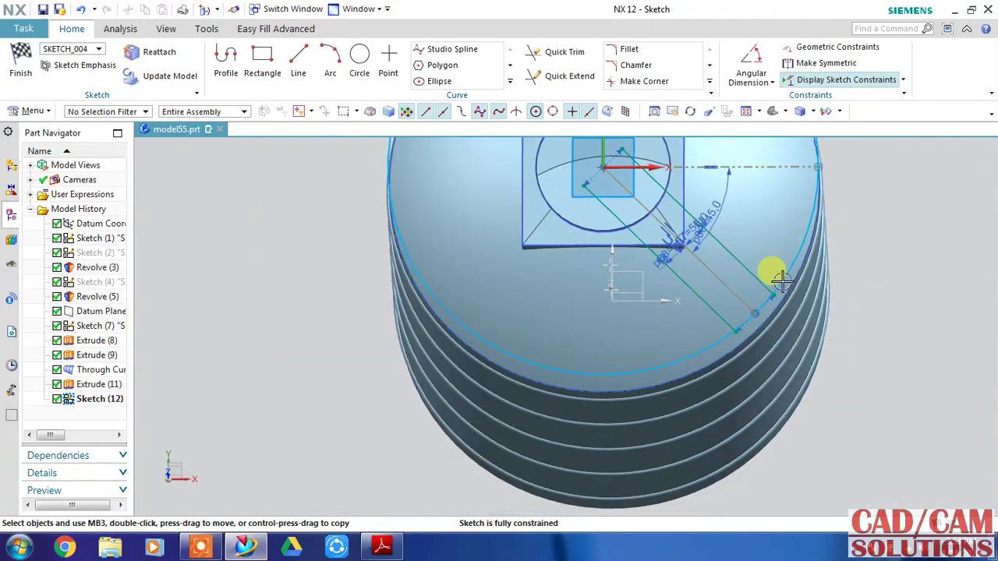
scroll(780, 276, down, 3)
scroll(745, 335, up, 1)
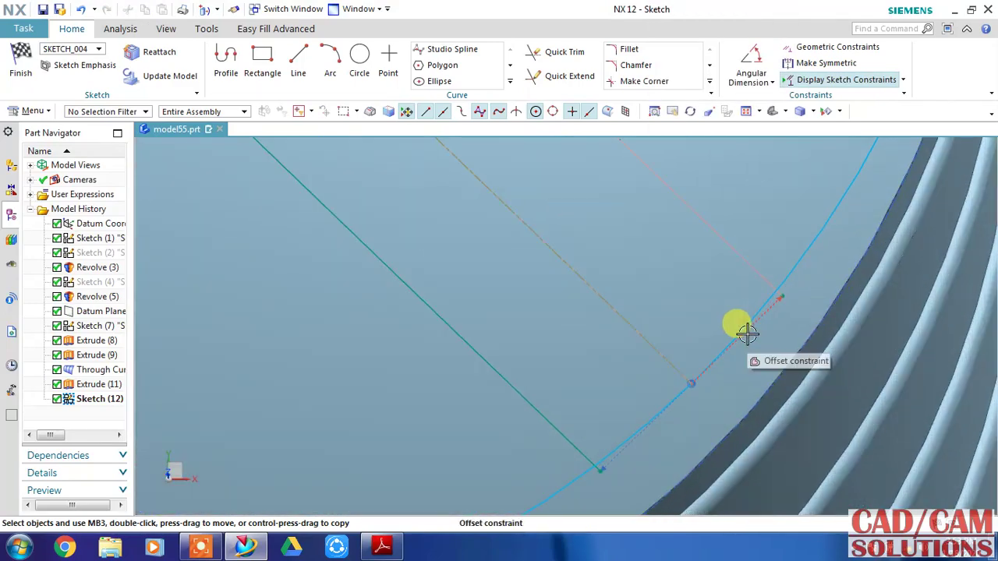
scroll(772, 344, up, 2)
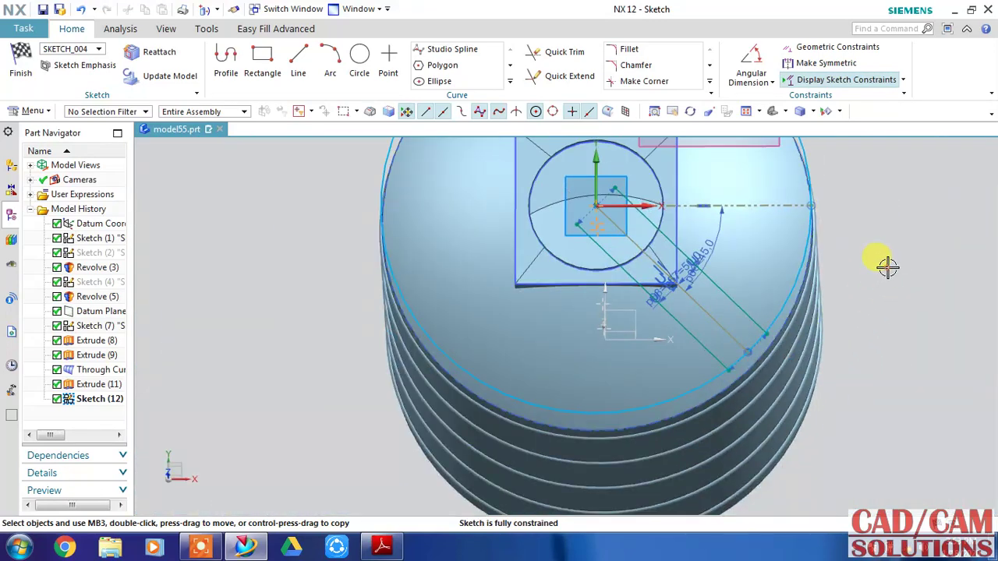
right_drag(888, 267, 841, 271)
scroll(846, 375, down, 1)
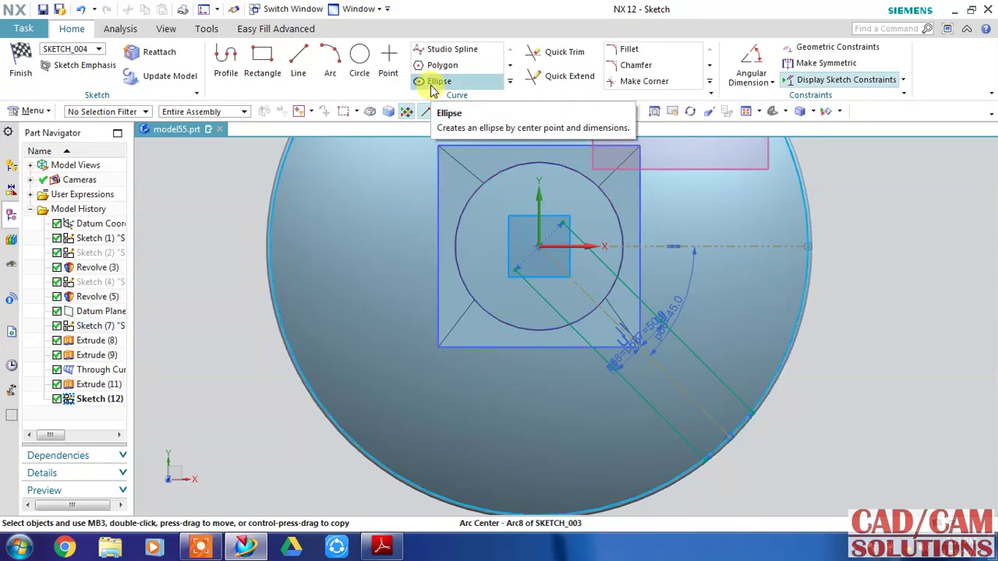
Step: Project the square pad's right and bottom edges using the Single Curve rule
click(509, 81)
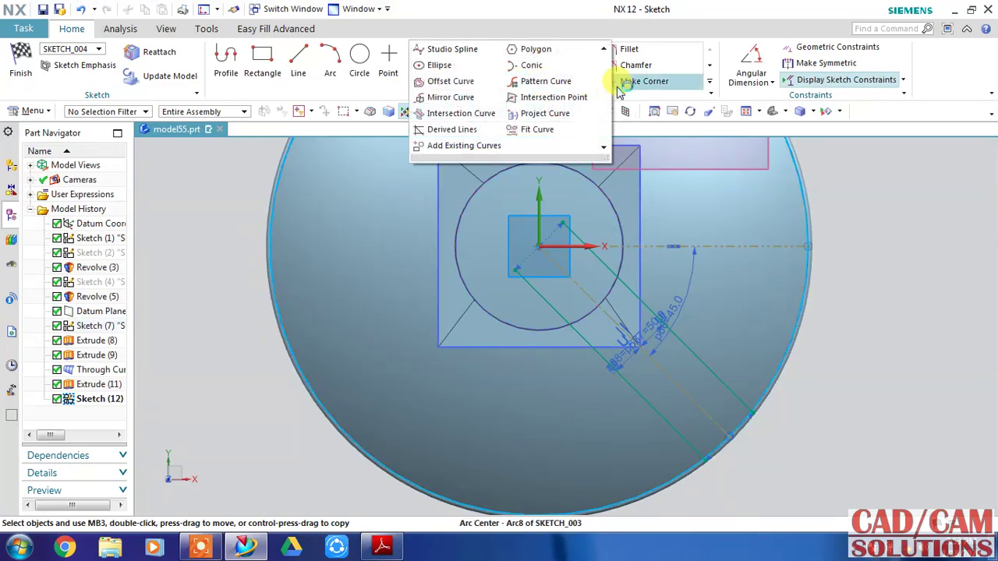
click(550, 100)
scroll(635, 274, down, 2)
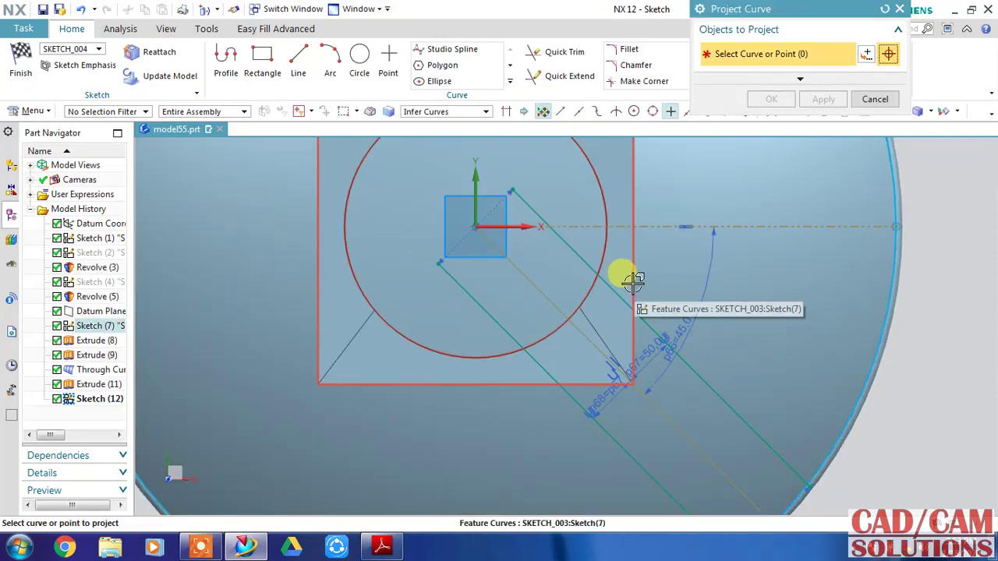
click(472, 111)
click(446, 127)
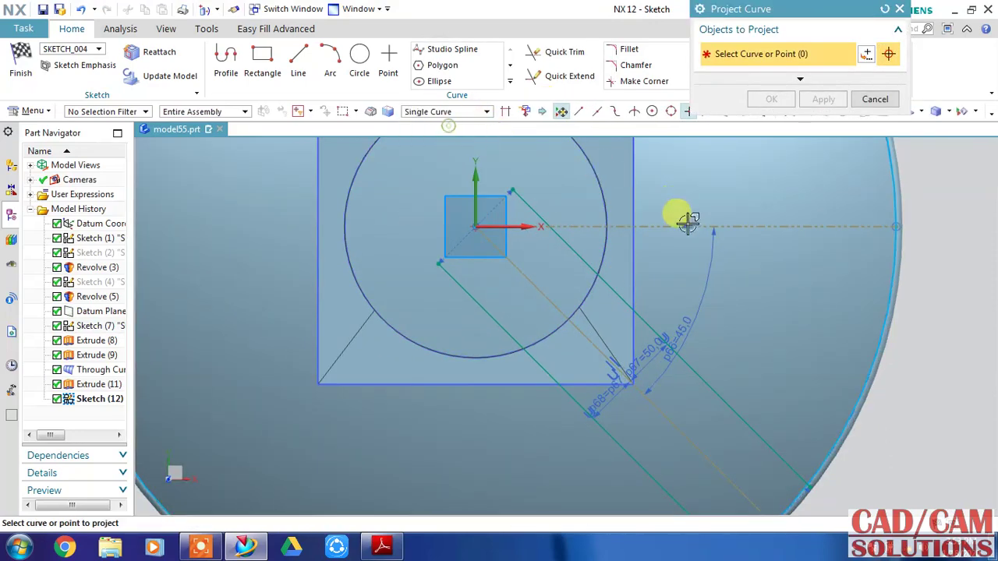
click(632, 265)
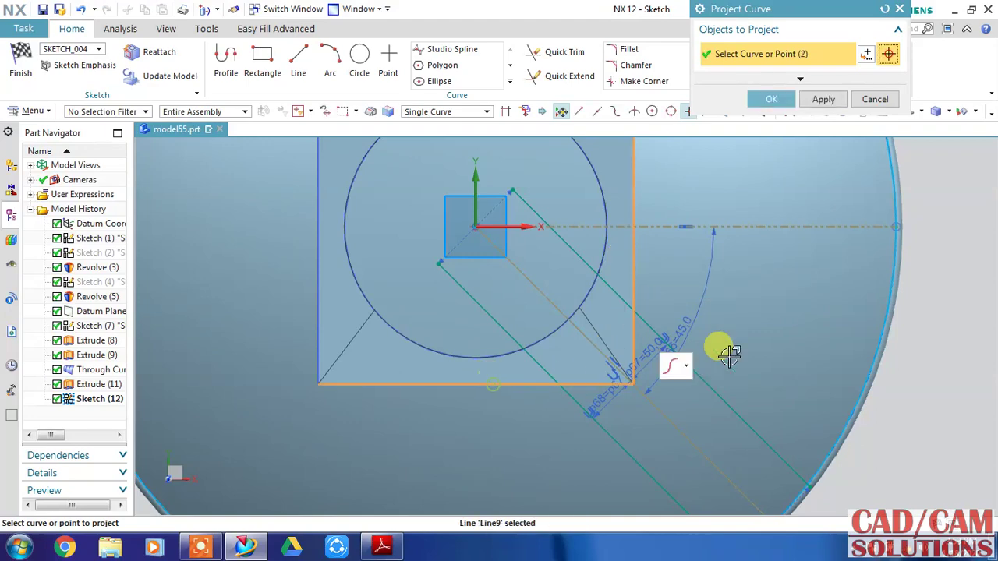
click(771, 99)
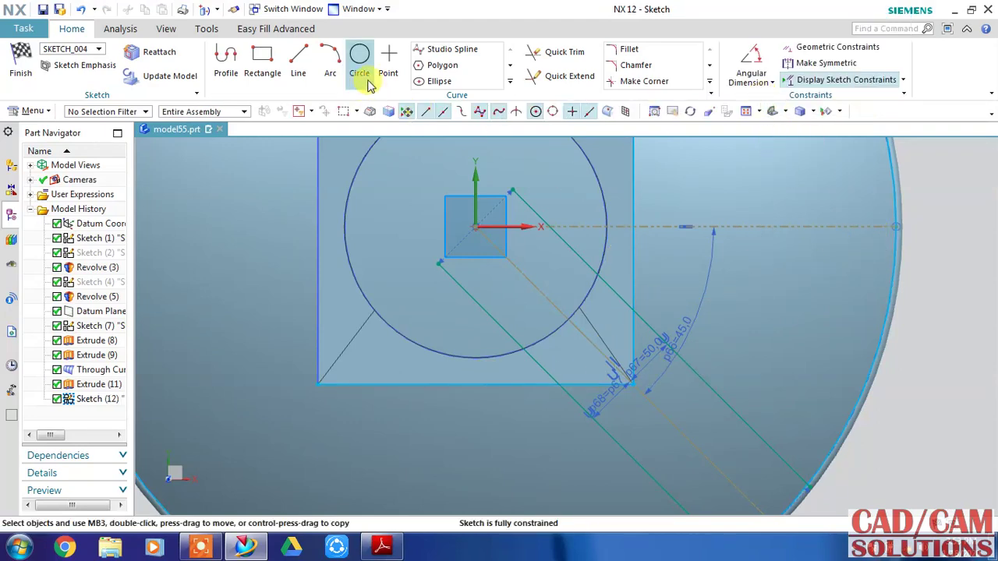
Step: Quick Trim the rib line pieces inside the pad and the excess projected pad edges
click(559, 53)
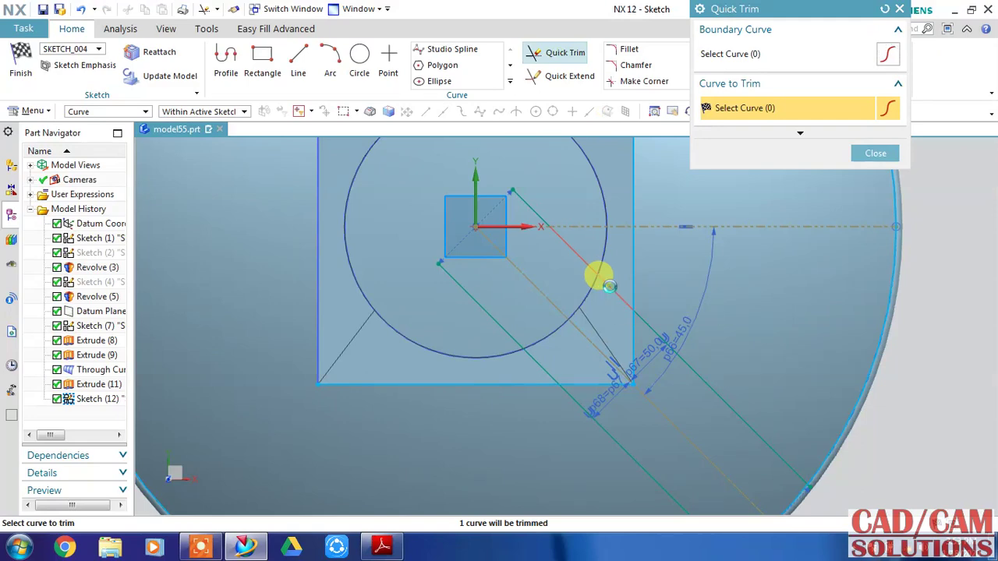
click(609, 287)
click(498, 291)
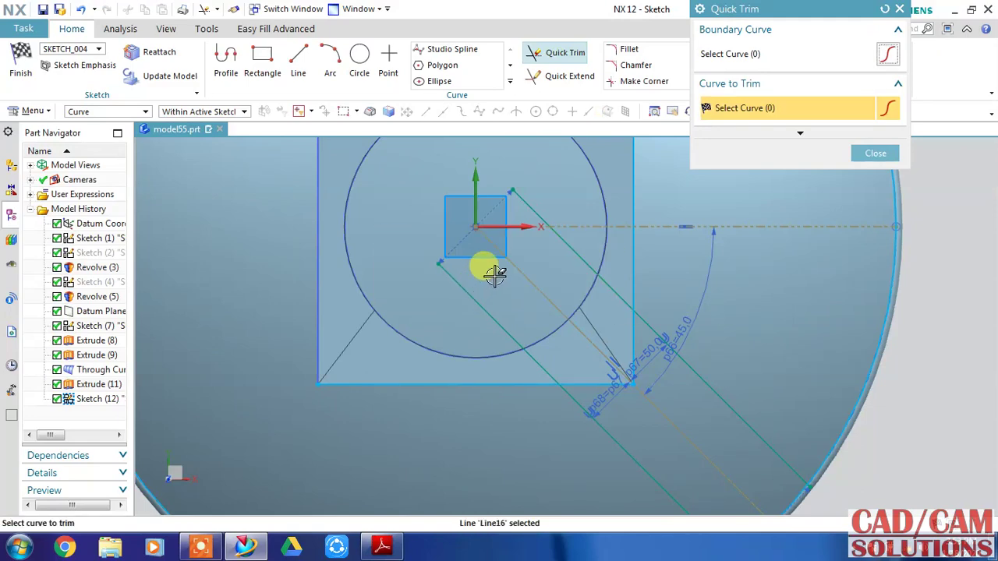
click(559, 239)
click(451, 274)
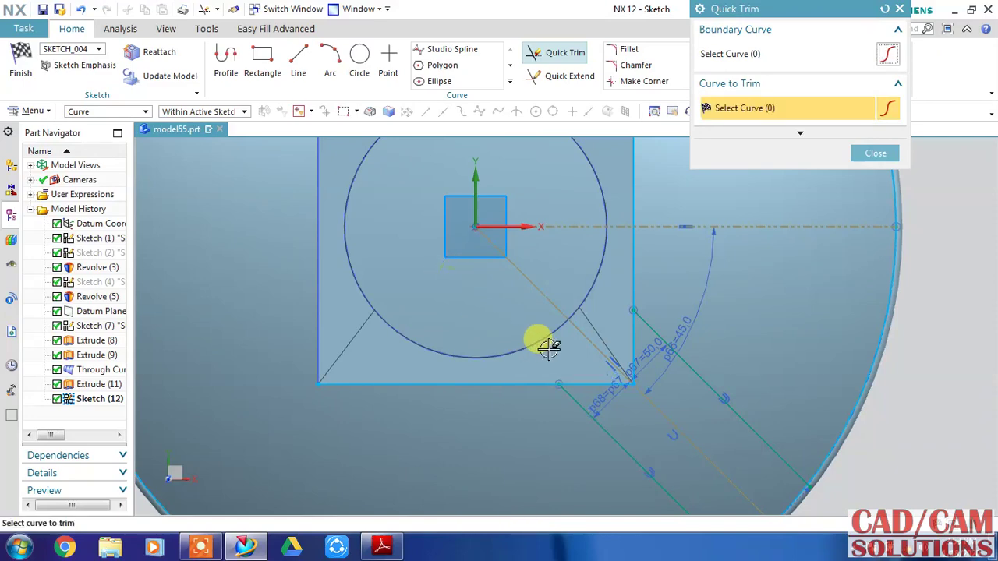
click(634, 263)
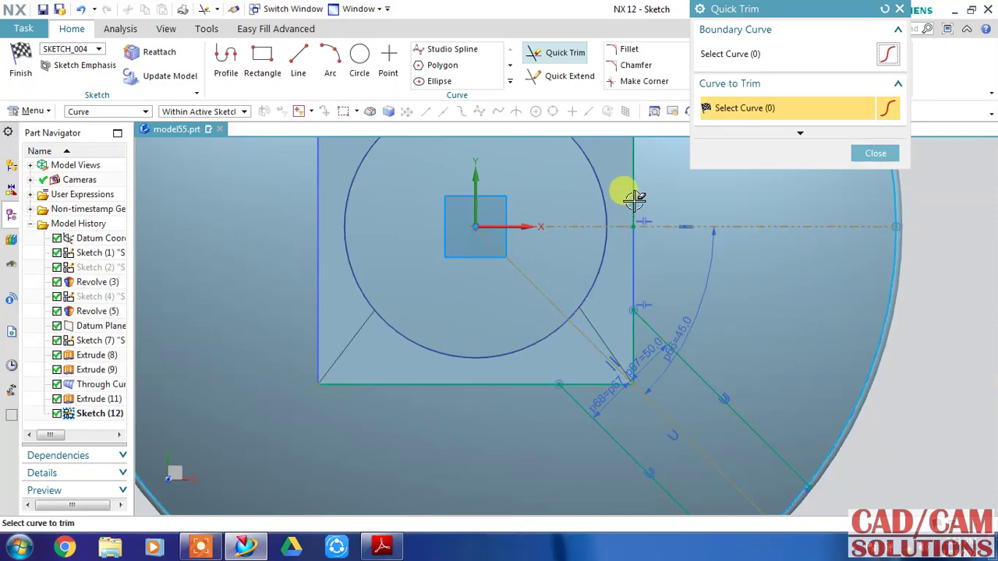
click(412, 382)
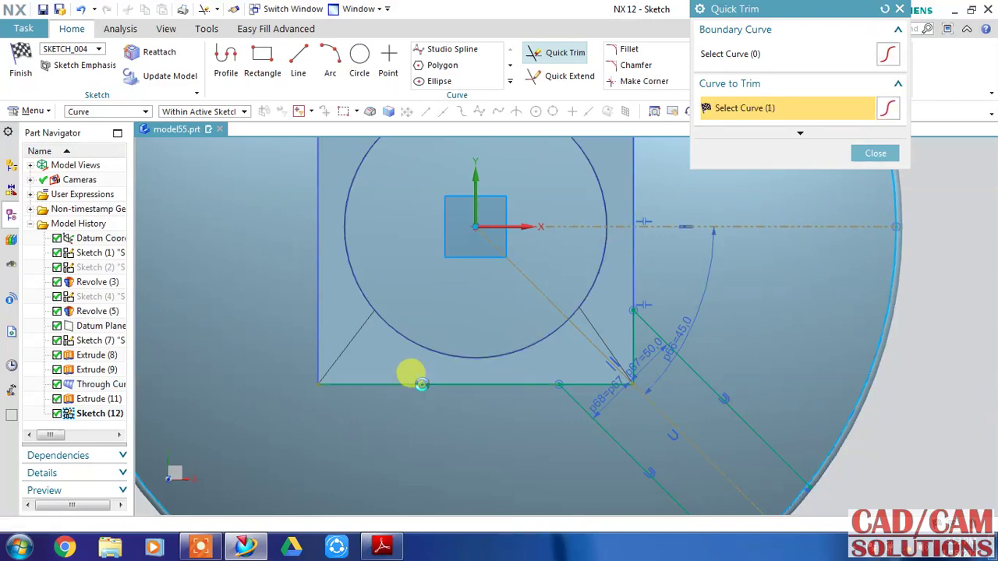
Step: Trim away the excess arcs of the projected outer rim
scroll(546, 401, up, 2)
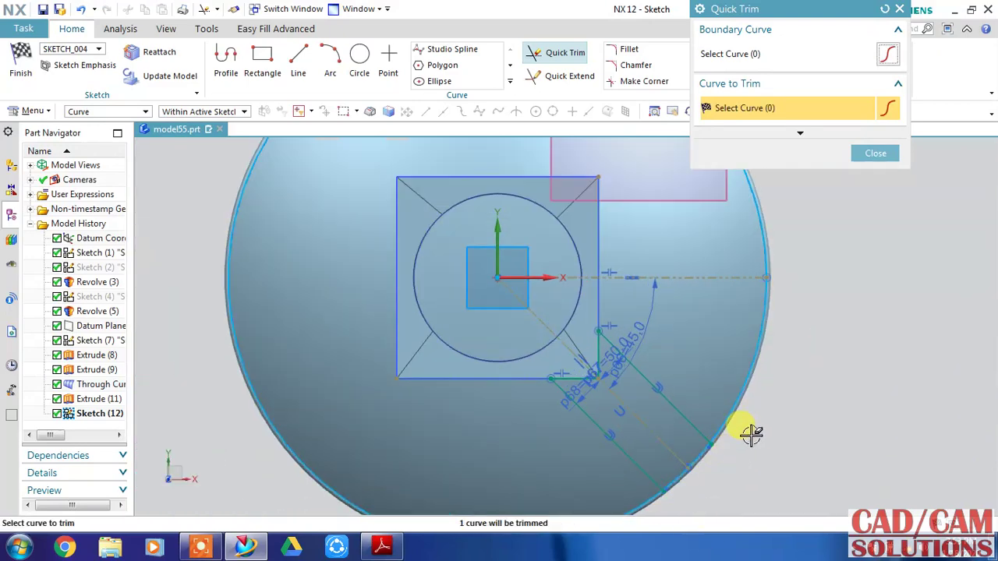
click(737, 399)
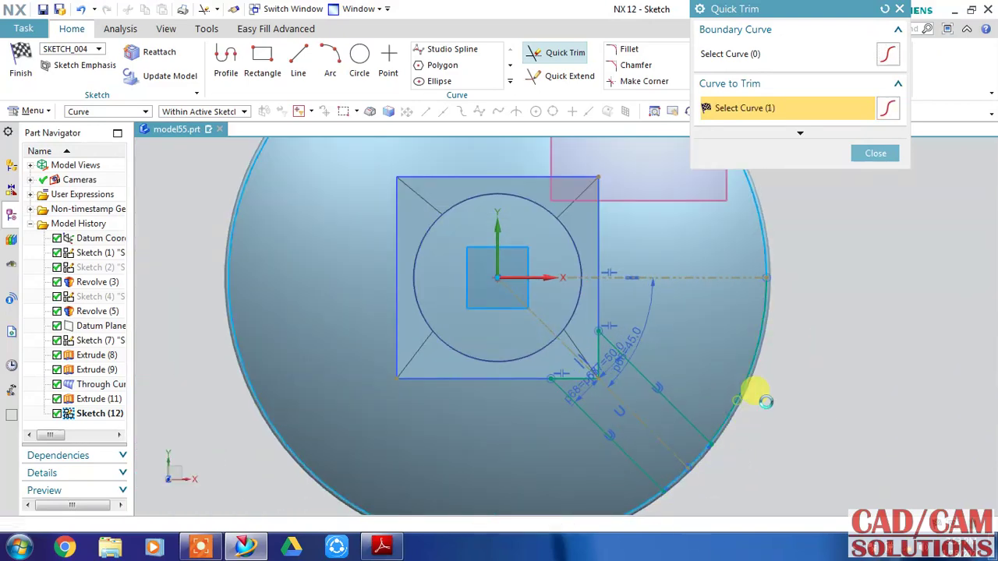
click(765, 244)
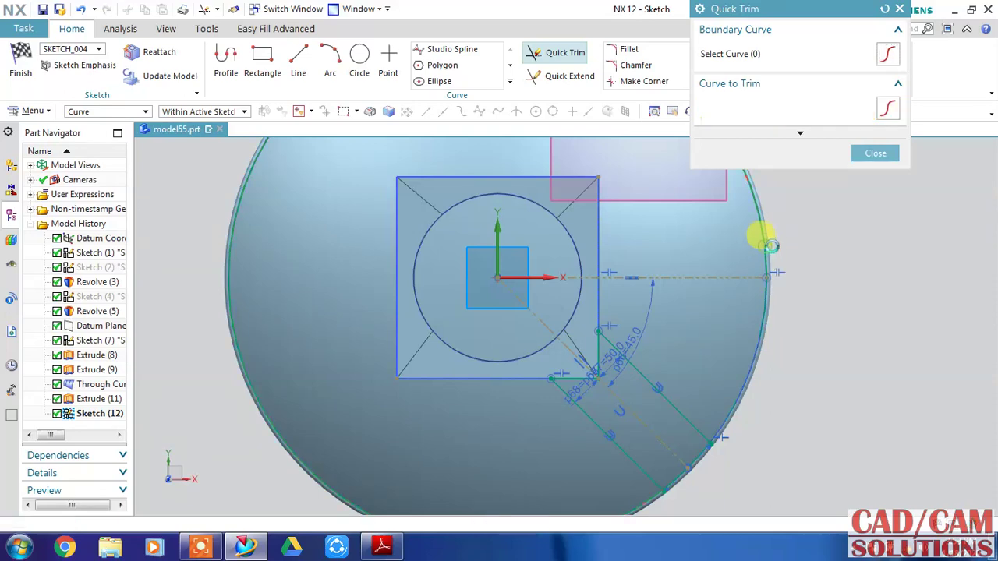
click(244, 199)
scroll(335, 345, up, 1)
scroll(386, 379, down, 2)
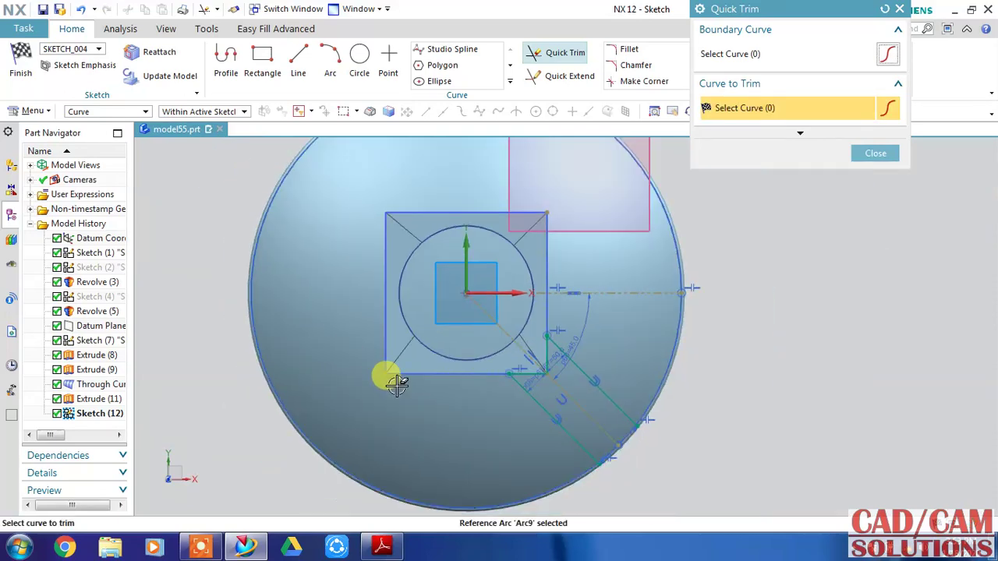
scroll(590, 475, up, 3)
scroll(618, 457, up, 1)
scroll(618, 457, up, 2)
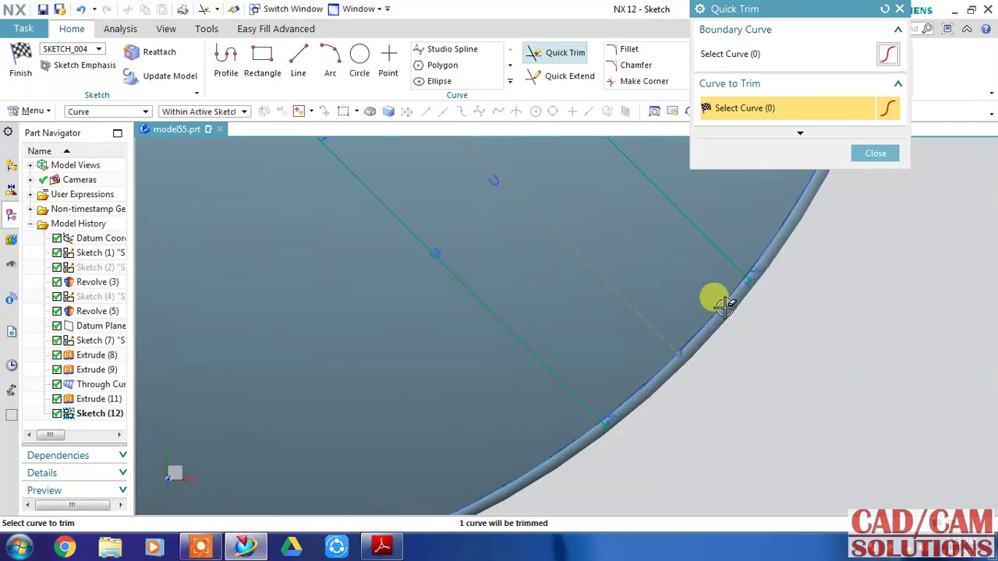
scroll(609, 425, up, 2)
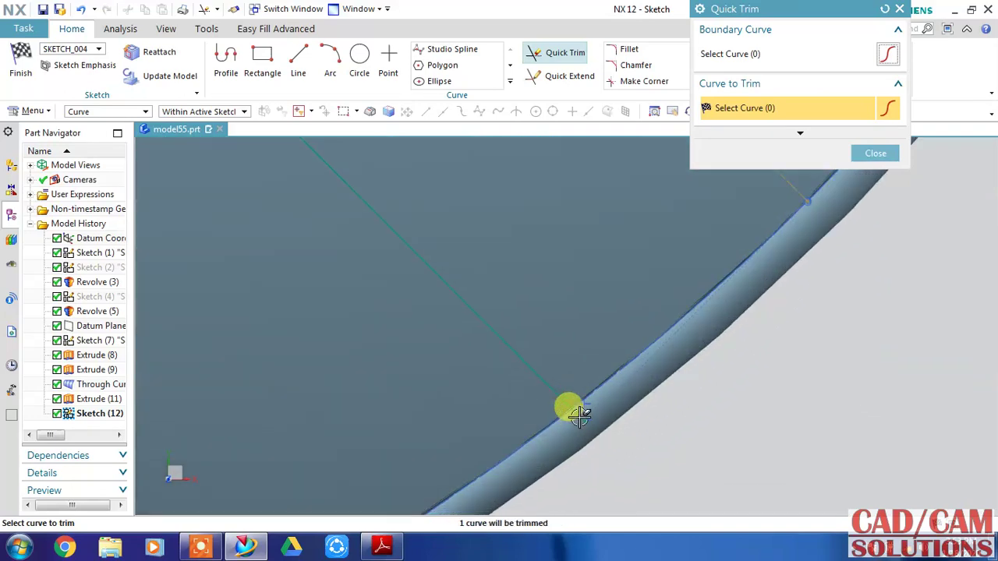
scroll(745, 405, up, 1)
scroll(784, 272, up, 2)
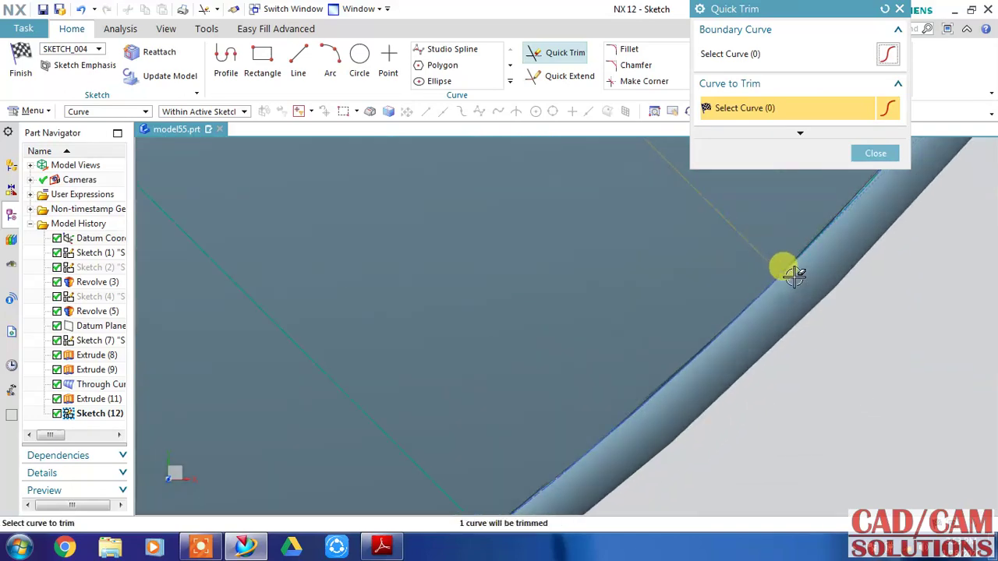
scroll(757, 260, up, 2)
scroll(757, 283, up, 1)
scroll(735, 246, up, 1)
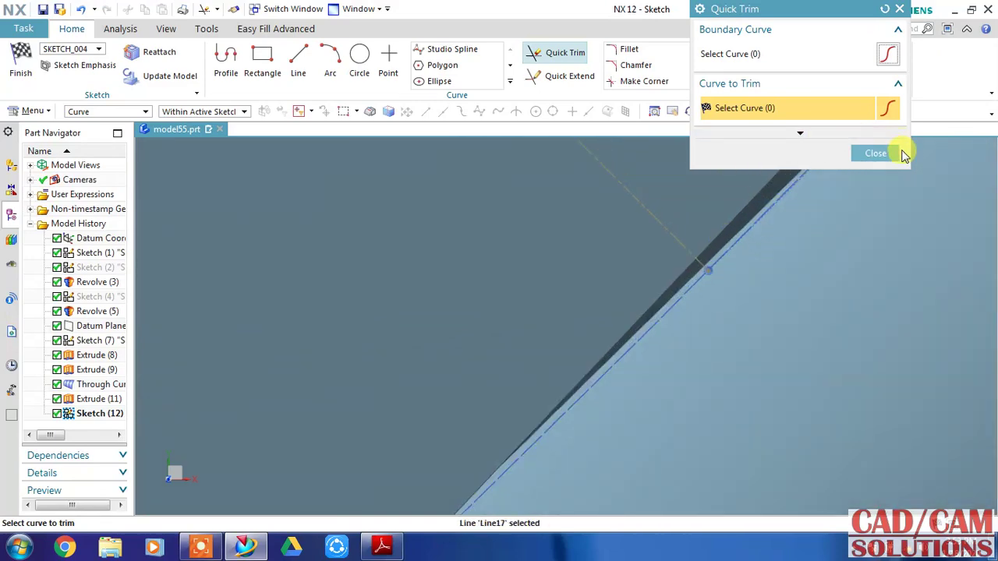
click(903, 154)
Step: Trim the leftover rib line piece at the rim
scroll(606, 283, down, 2)
scroll(617, 308, down, 1)
scroll(668, 350, down, 1)
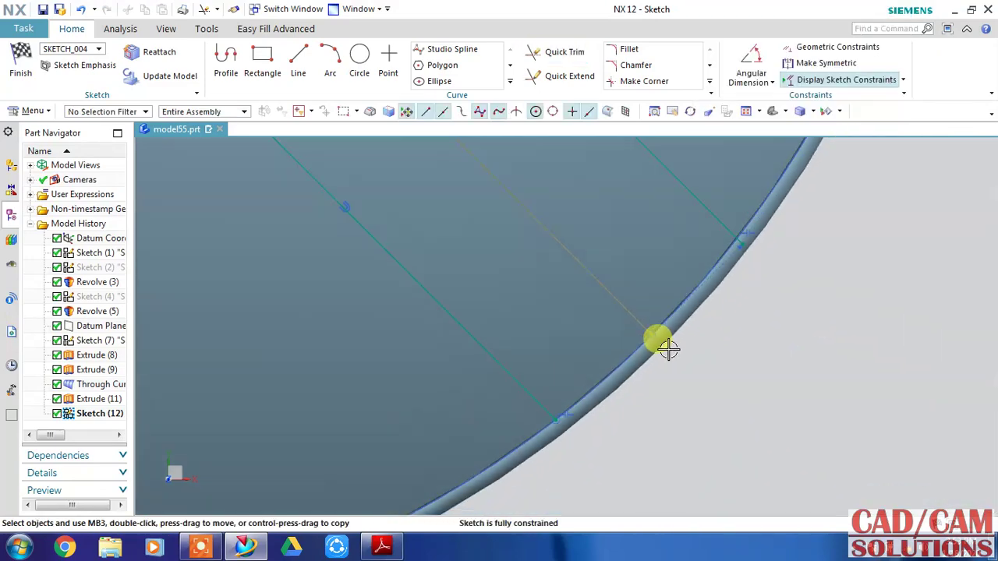
scroll(669, 349, down, 2)
scroll(716, 314, up, 3)
scroll(702, 312, up, 1)
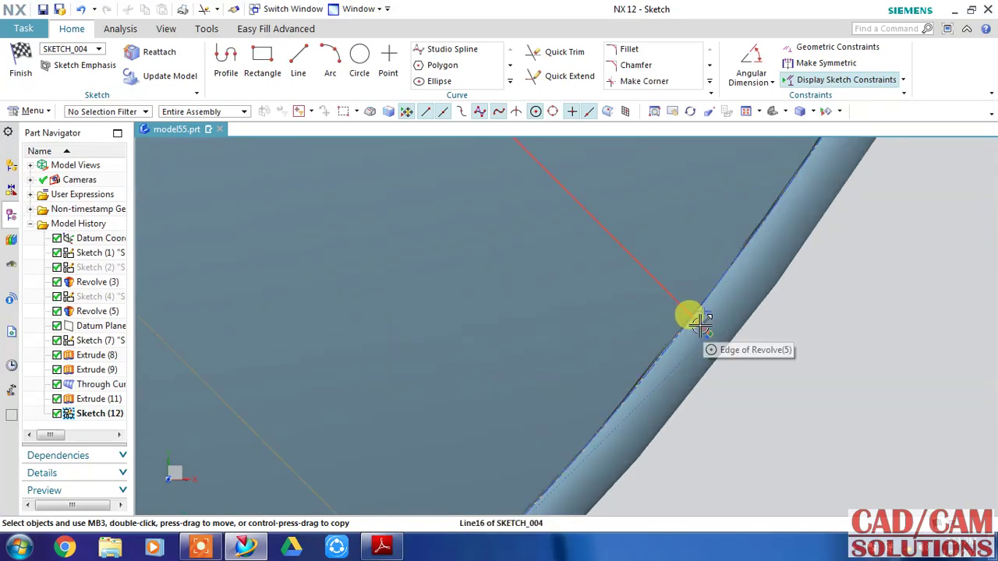
click(700, 322)
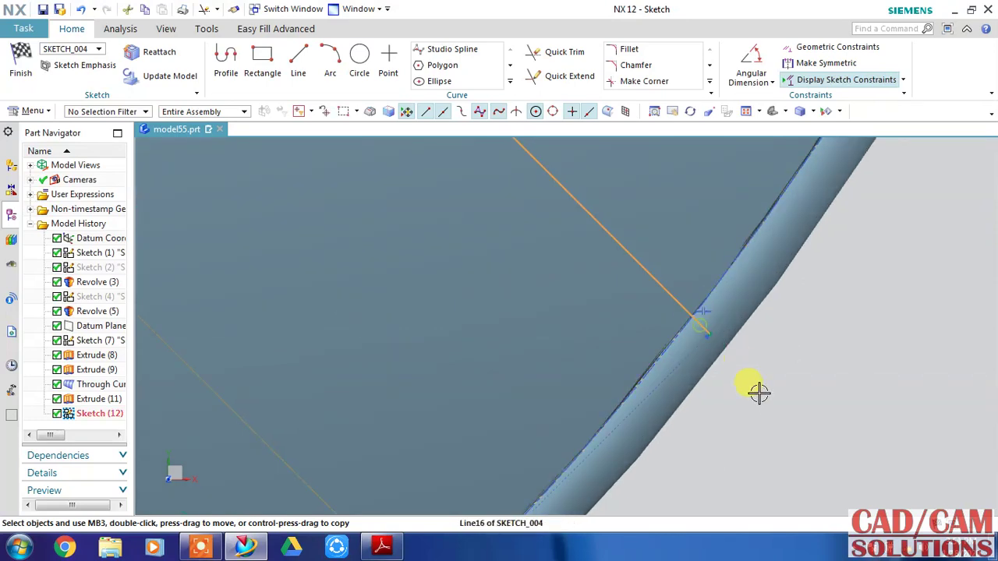
click(560, 61)
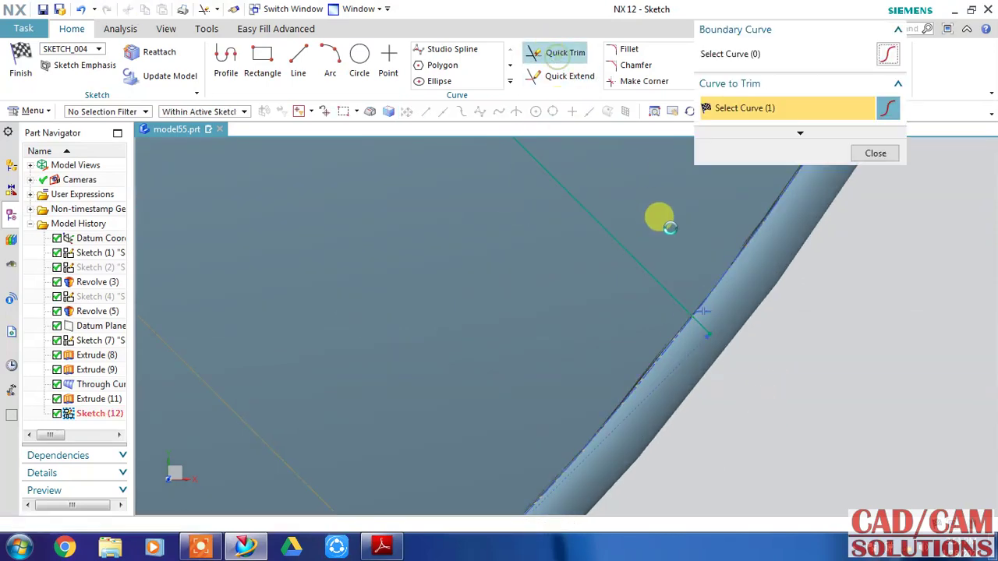
click(887, 162)
Step: Exit the sketch with Ctrl+Q and reopen the rib sketch for editing
middle_drag(439, 267, 770, 341)
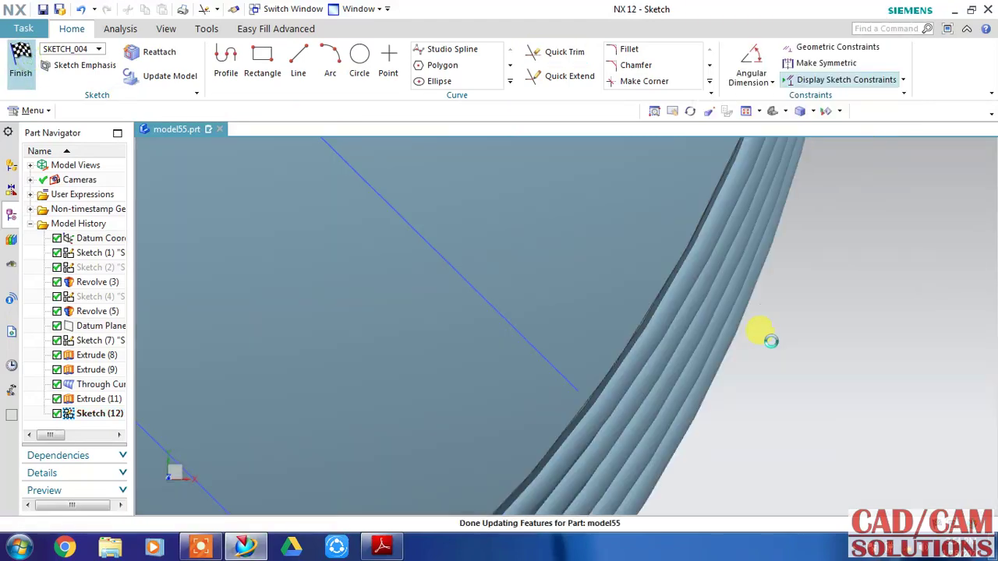
key(ctrl+q)
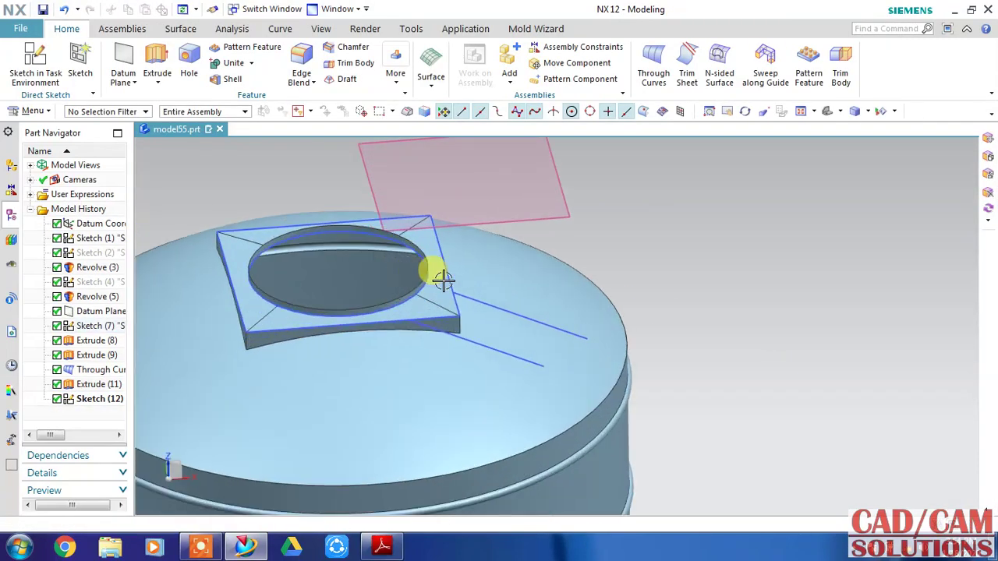
scroll(443, 279, down, 1)
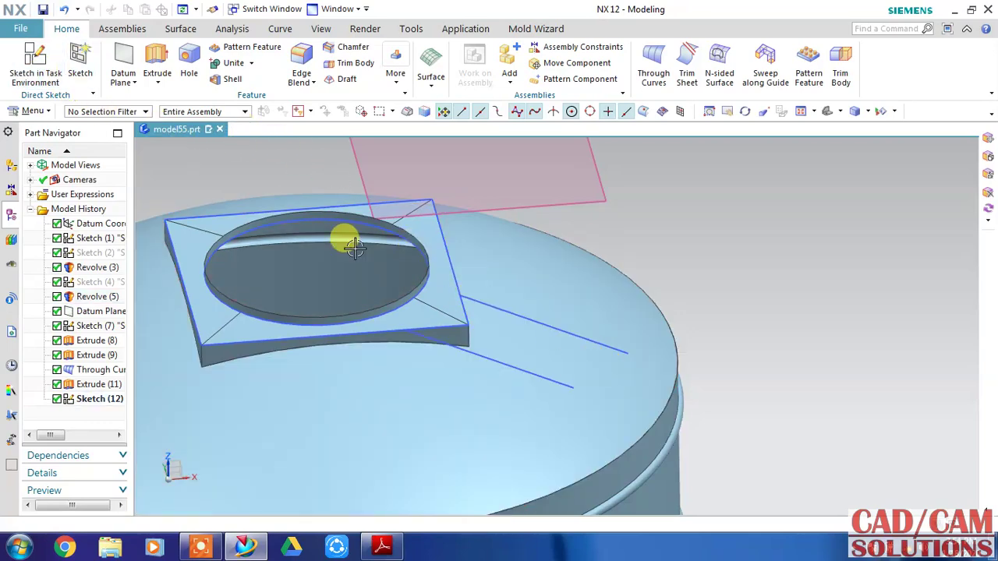
double_click(548, 324)
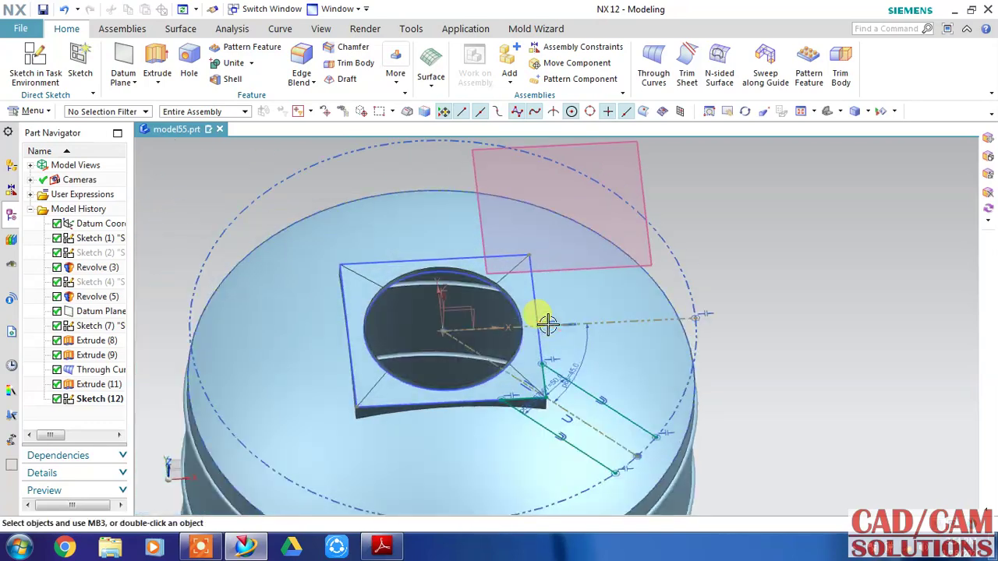
scroll(633, 402, up, 3)
scroll(597, 368, up, 2)
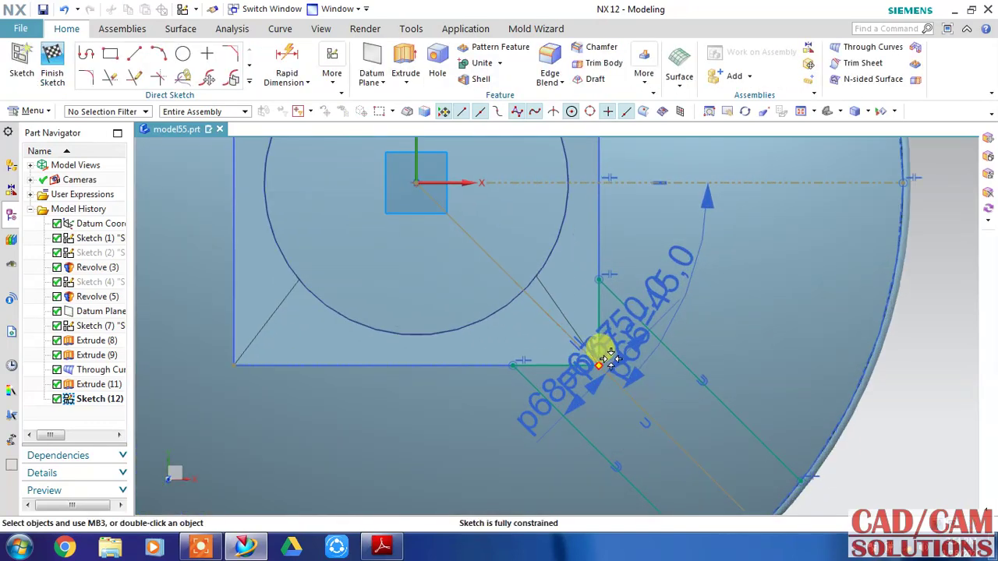
Step: Select rib line Line20 beside the pad and review its context options
right_click(600, 309)
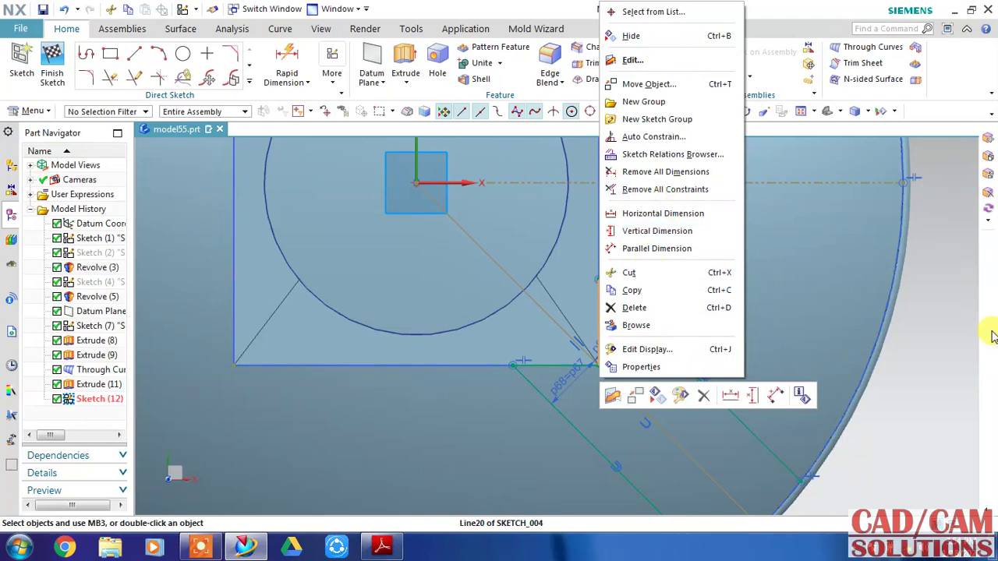
key(Escape)
click(874, 339)
scroll(581, 315, up, 1)
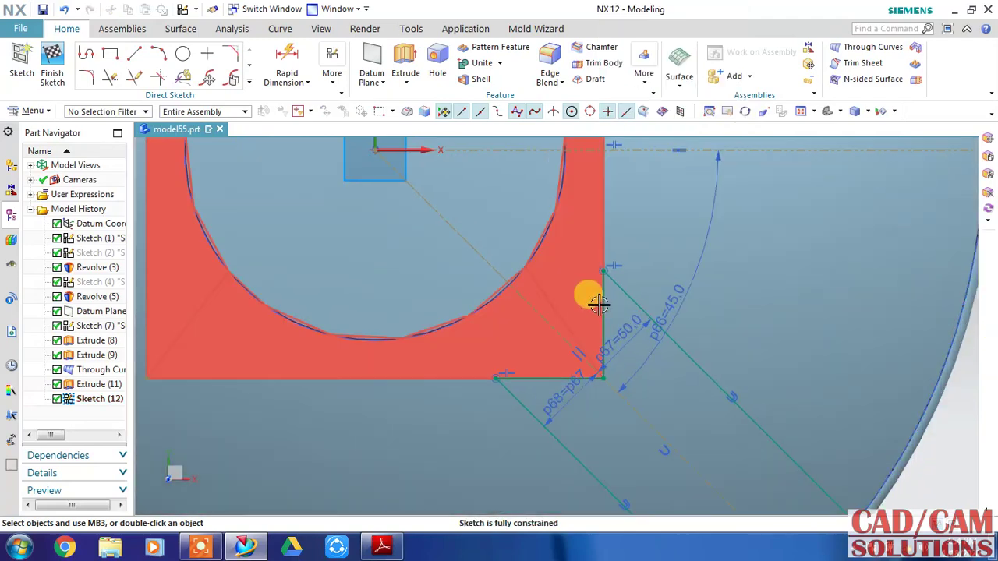
click(602, 300)
right_click(601, 292)
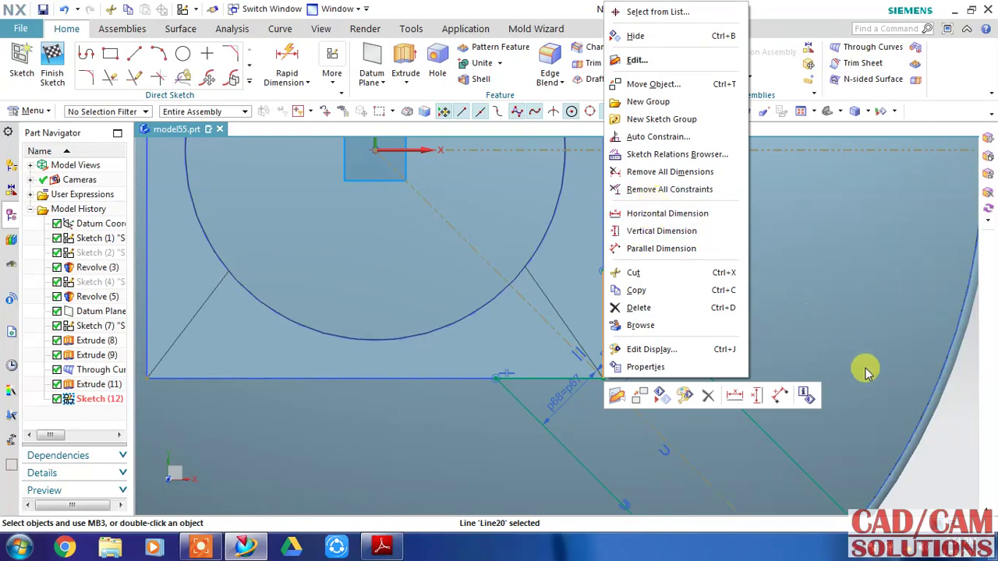
click(929, 438)
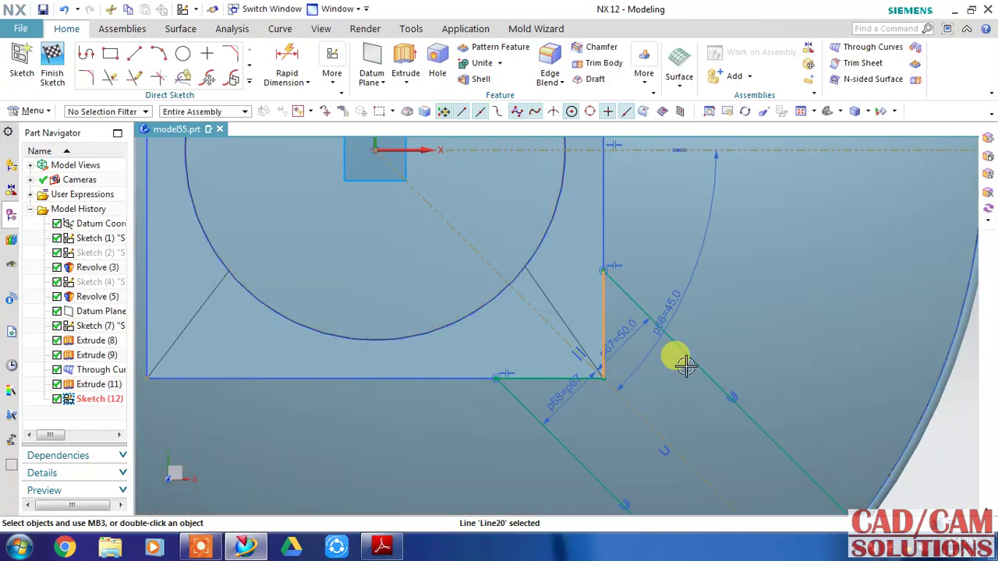
scroll(662, 352, down, 3)
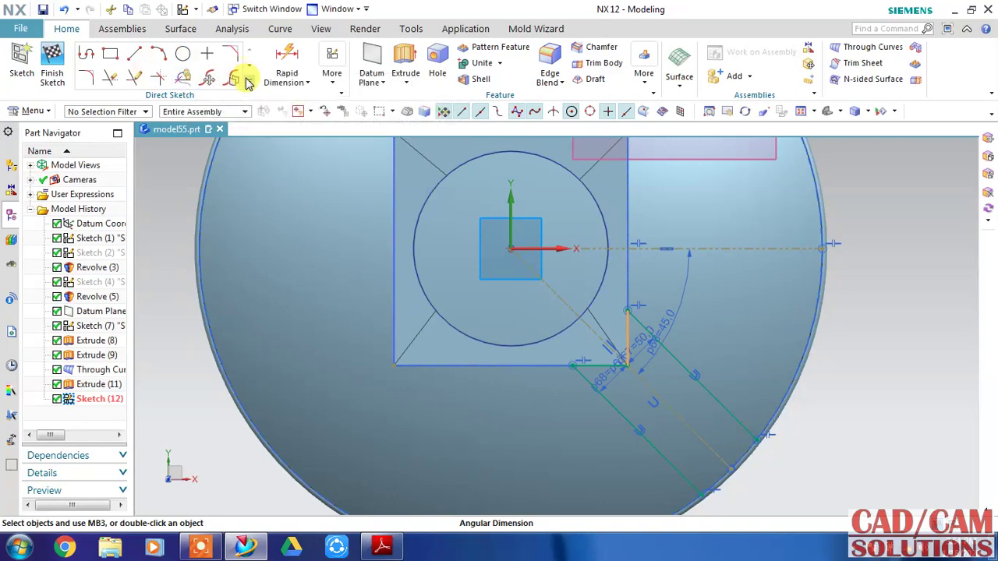
Step: Draw a radius-400 centre-and-endpoints arc centred at the origin between the two rib lines
click(249, 85)
click(161, 71)
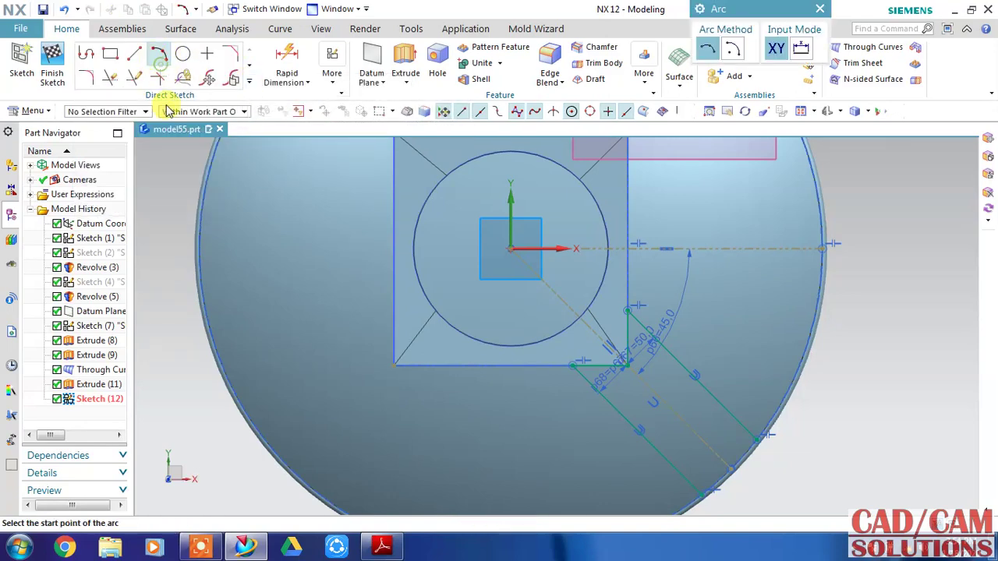
click(737, 49)
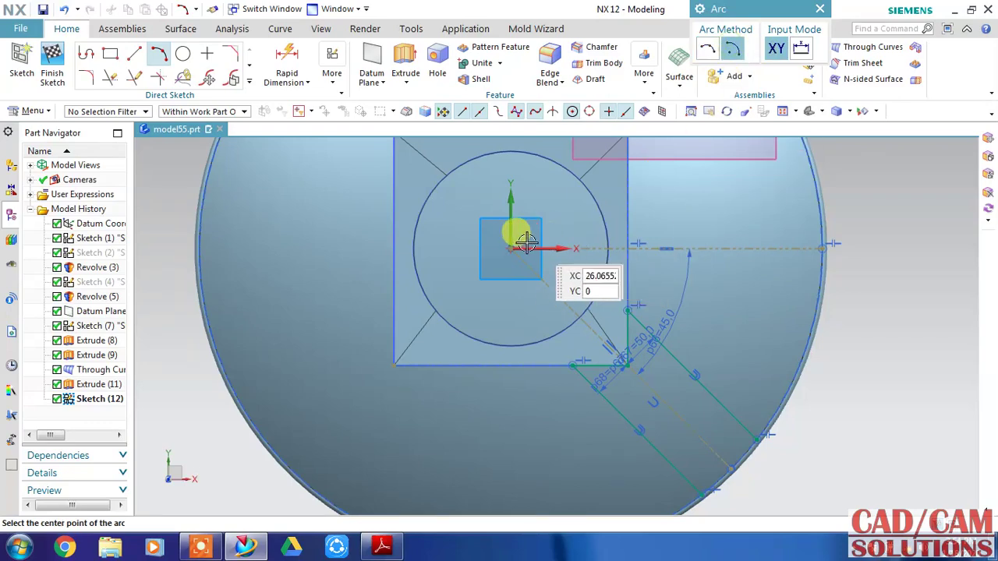
click(535, 279)
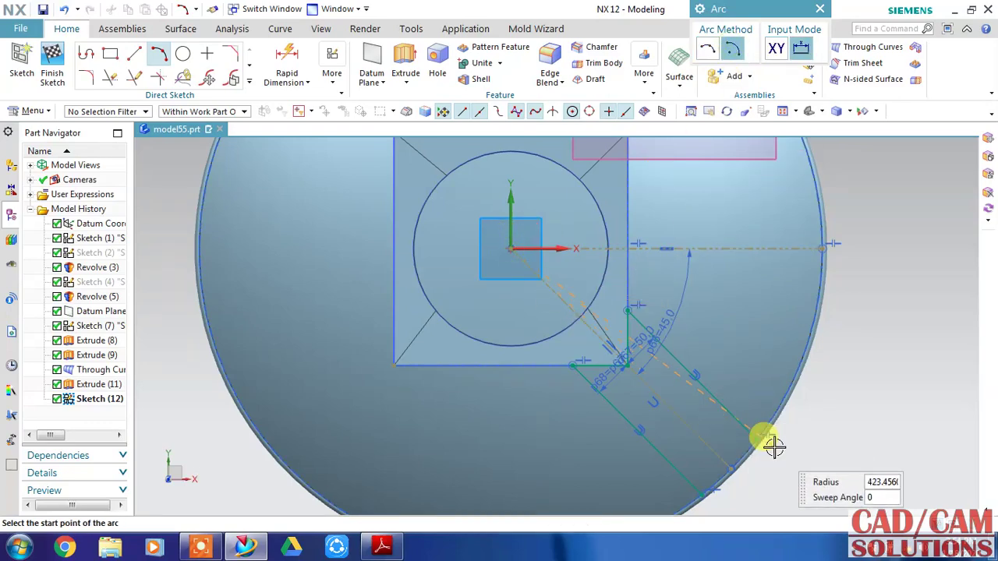
scroll(749, 446, up, 2)
scroll(756, 452, up, 2)
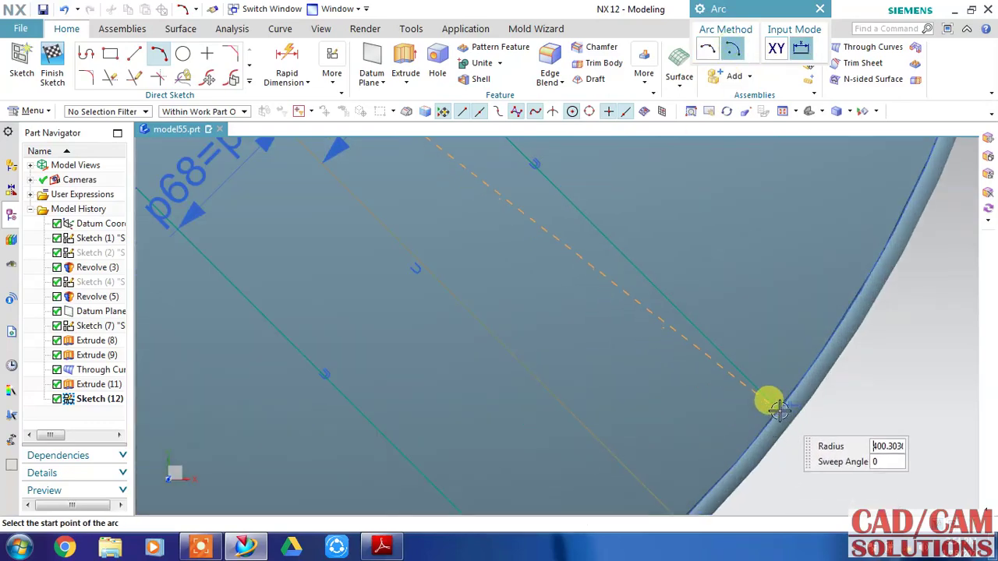
click(778, 409)
scroll(702, 463, down, 2)
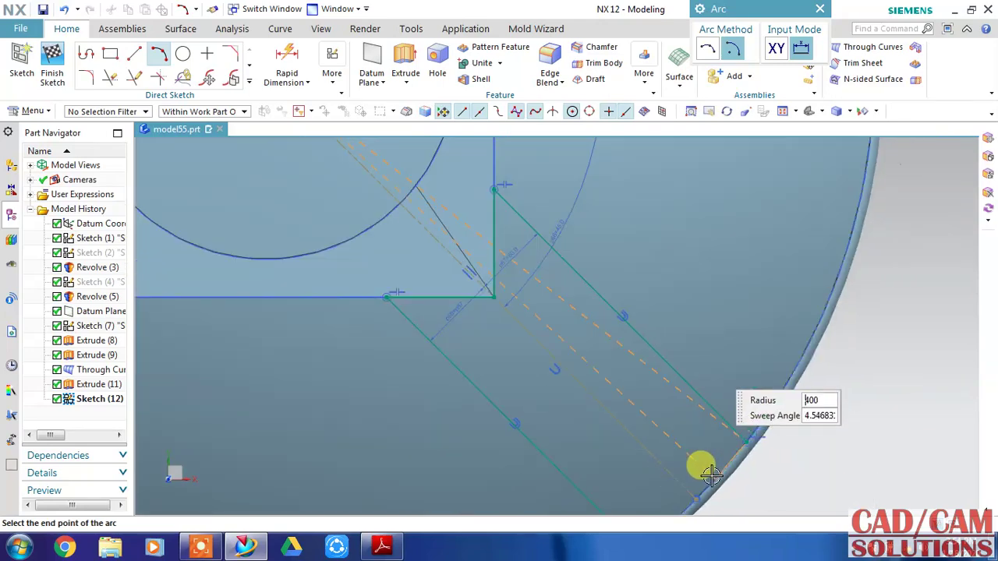
scroll(702, 463, down, 2)
scroll(702, 463, down, 2)
scroll(681, 503, up, 3)
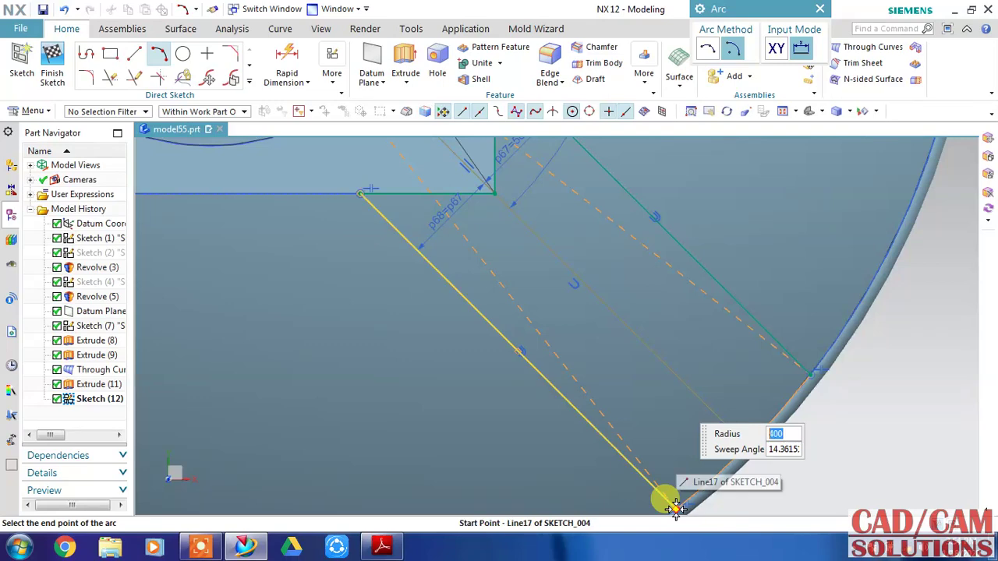
click(675, 508)
key(Escape)
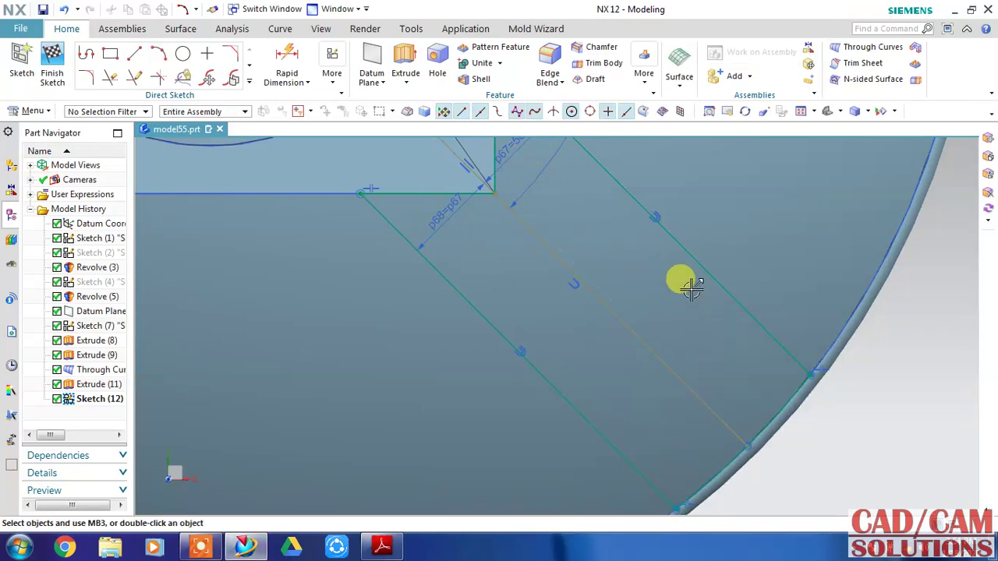
Step: Delete the extra vertical and horizontal sketch lines
scroll(664, 301, down, 3)
scroll(585, 209, up, 3)
right_click(589, 201)
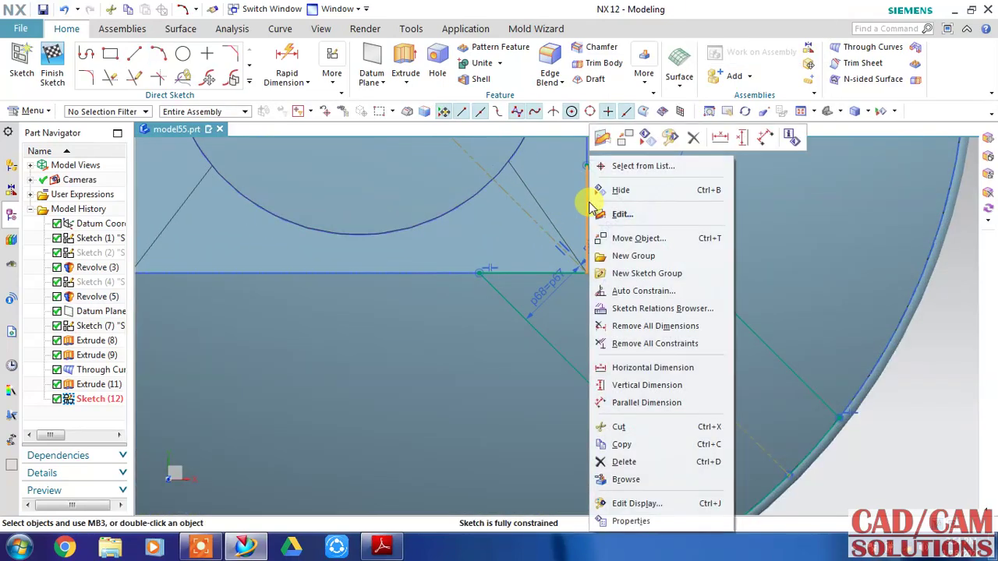
click(619, 461)
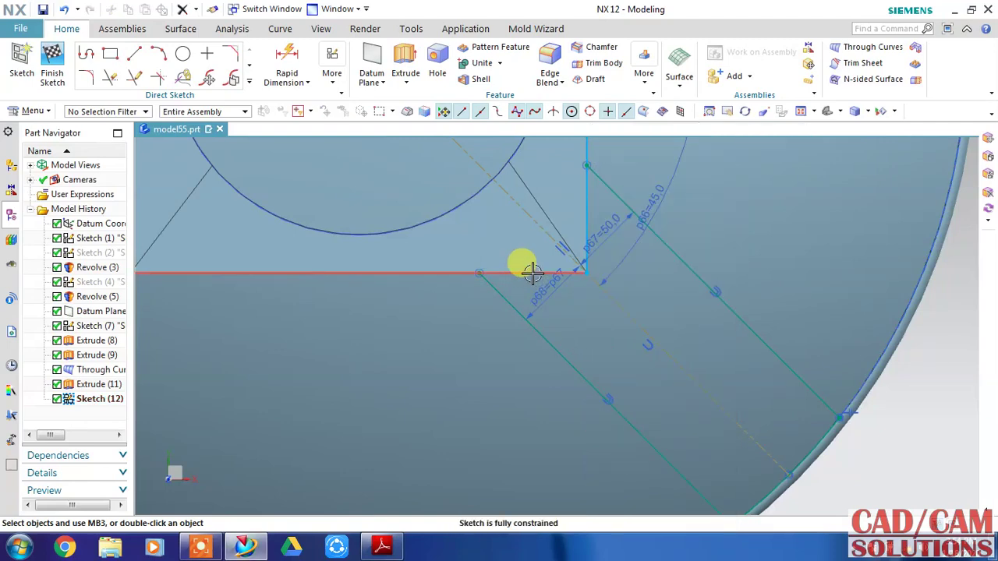
right_click(532, 273)
click(574, 325)
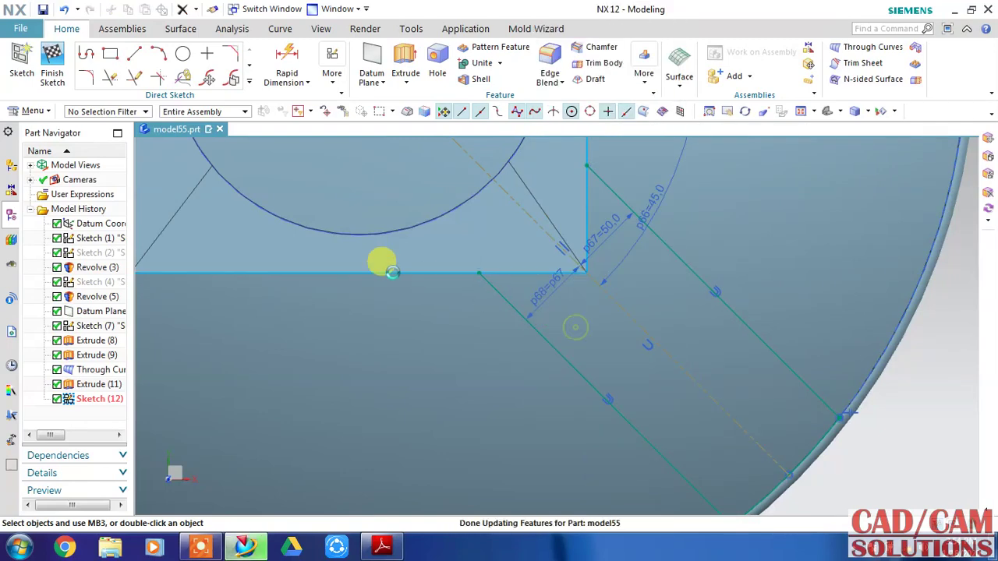
Step: Finish the sketch and extrude the rib curves downward Until Next as a sheet body
click(52, 61)
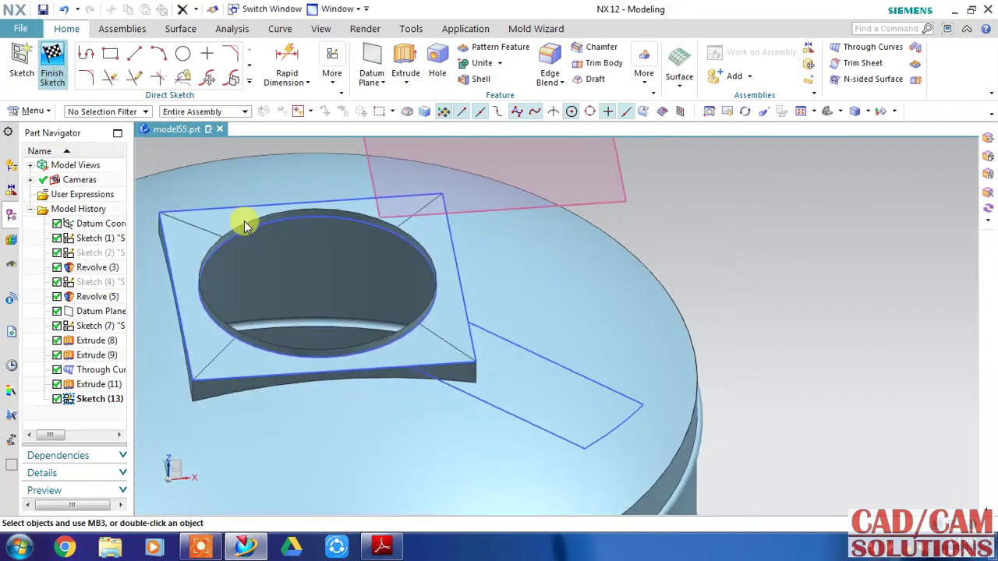
middle_drag(244, 226, 612, 260)
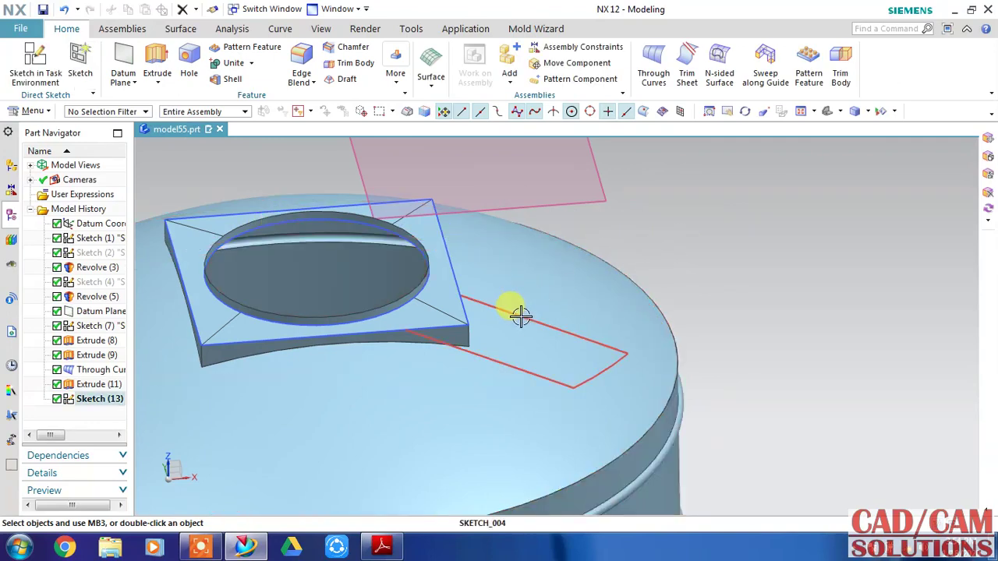
click(157, 58)
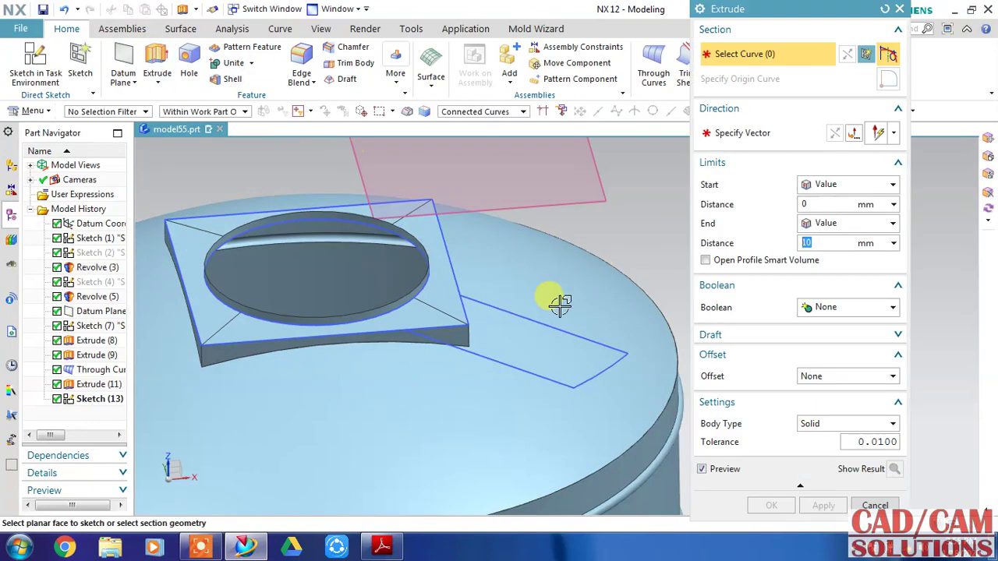
click(552, 330)
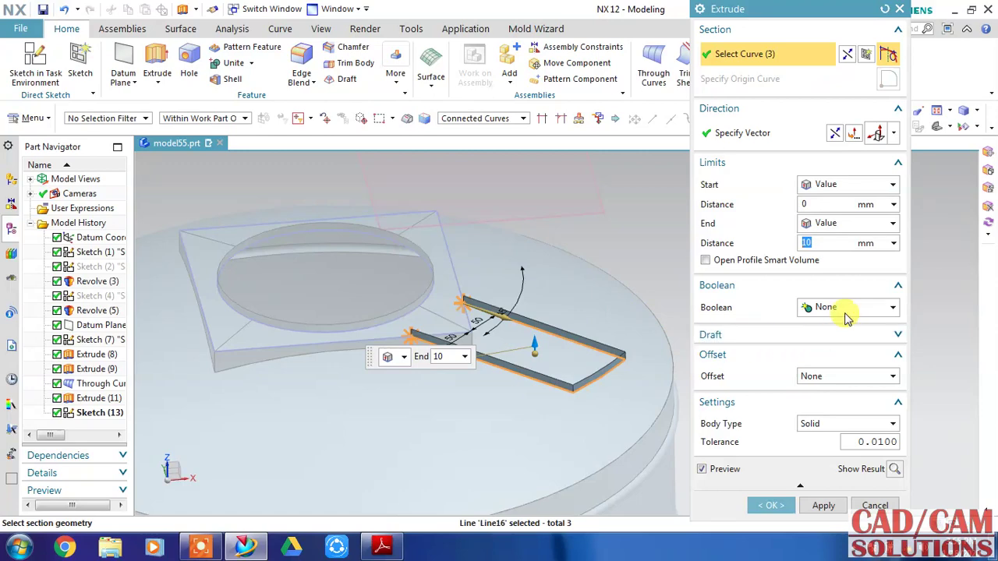
click(834, 134)
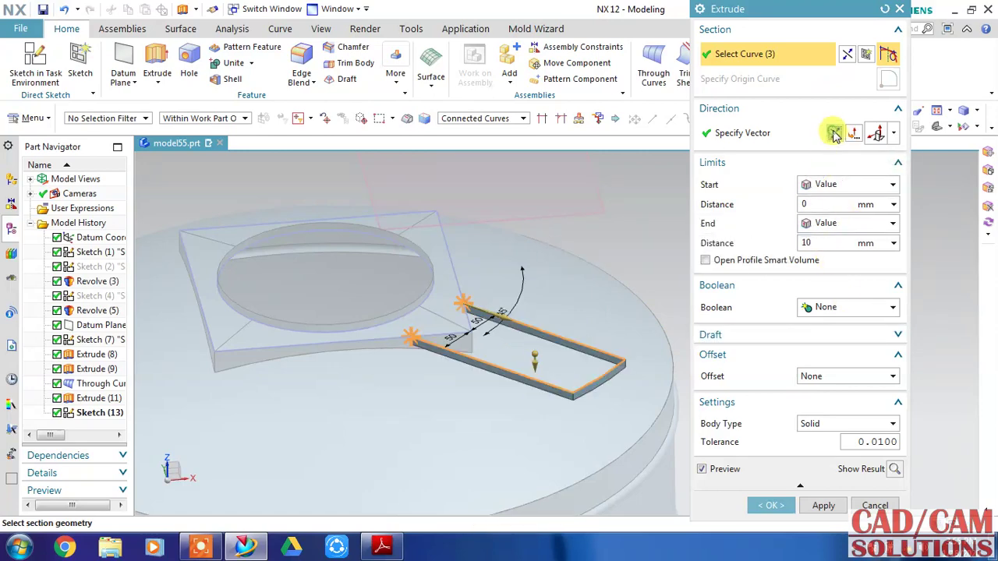
click(850, 226)
click(839, 272)
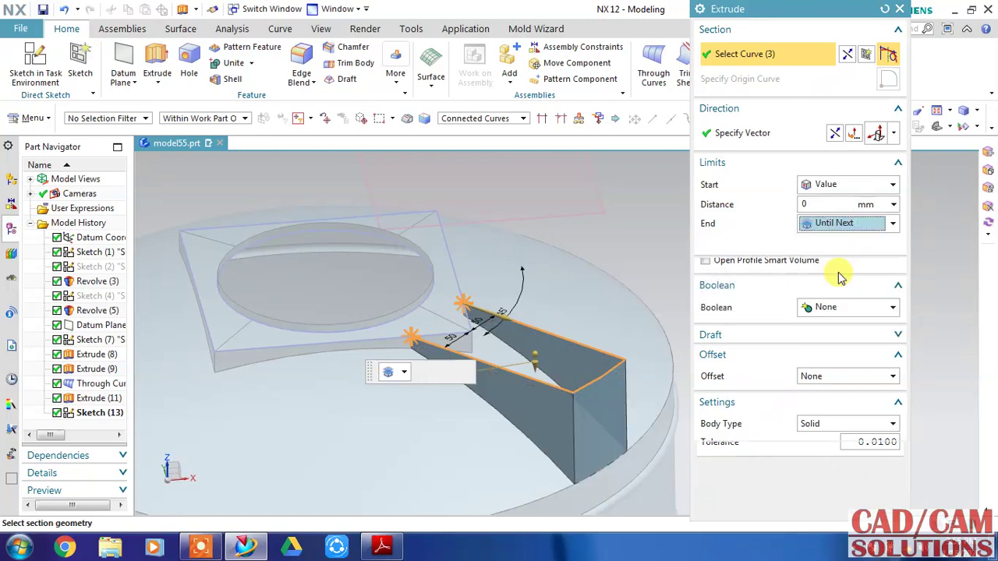
click(829, 406)
click(817, 426)
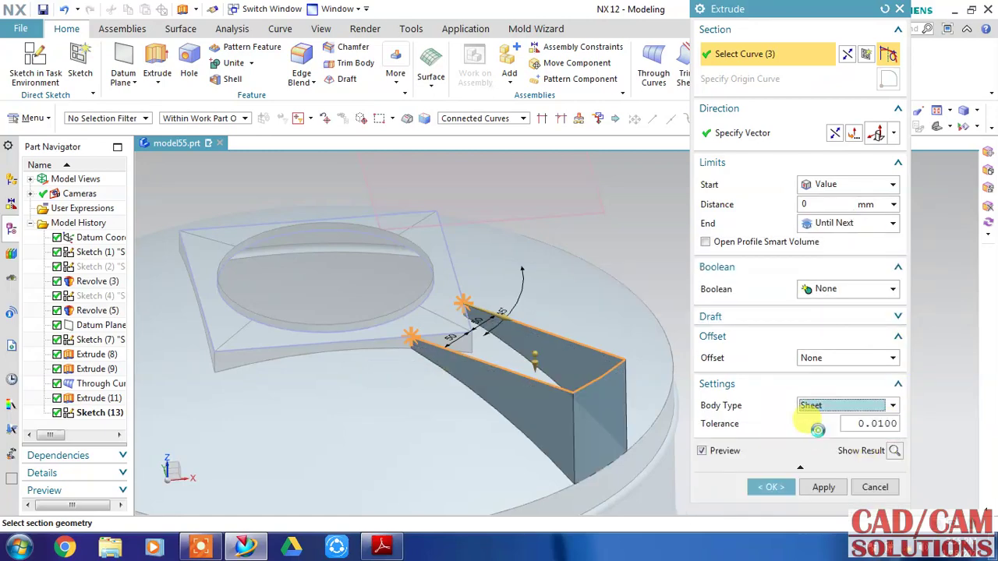
click(774, 487)
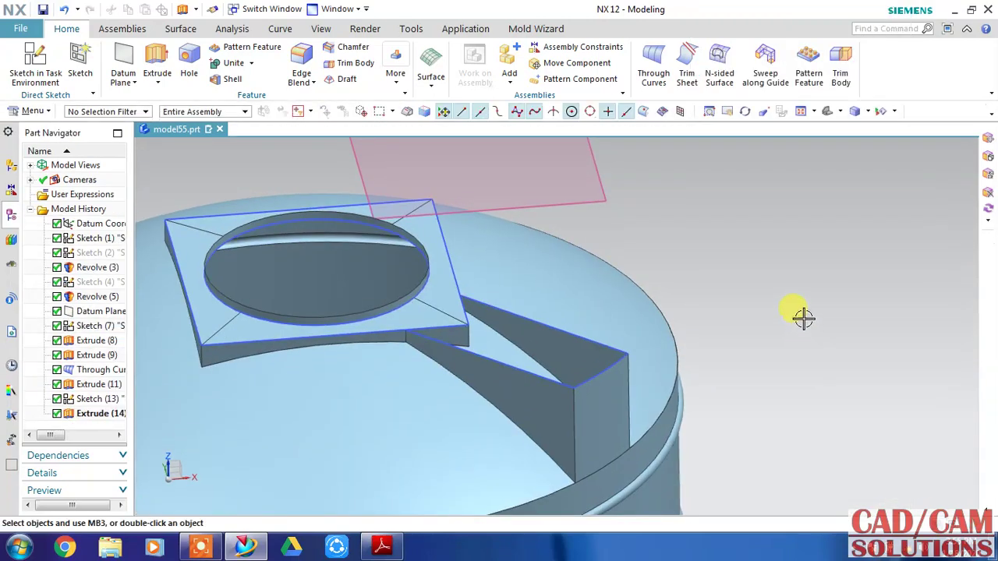
scroll(804, 316, down, 2)
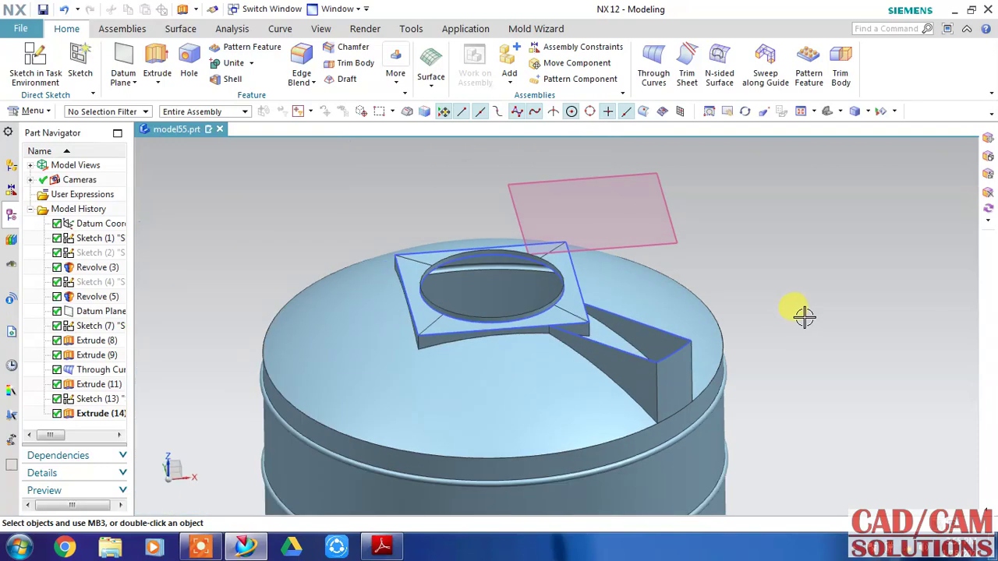
click(653, 360)
click(808, 67)
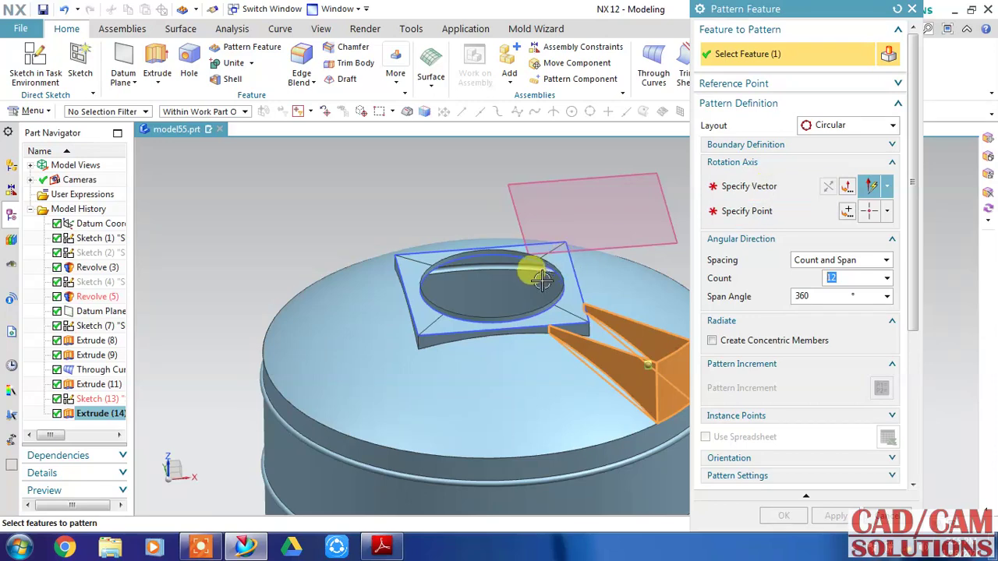
scroll(500, 312, down, 3)
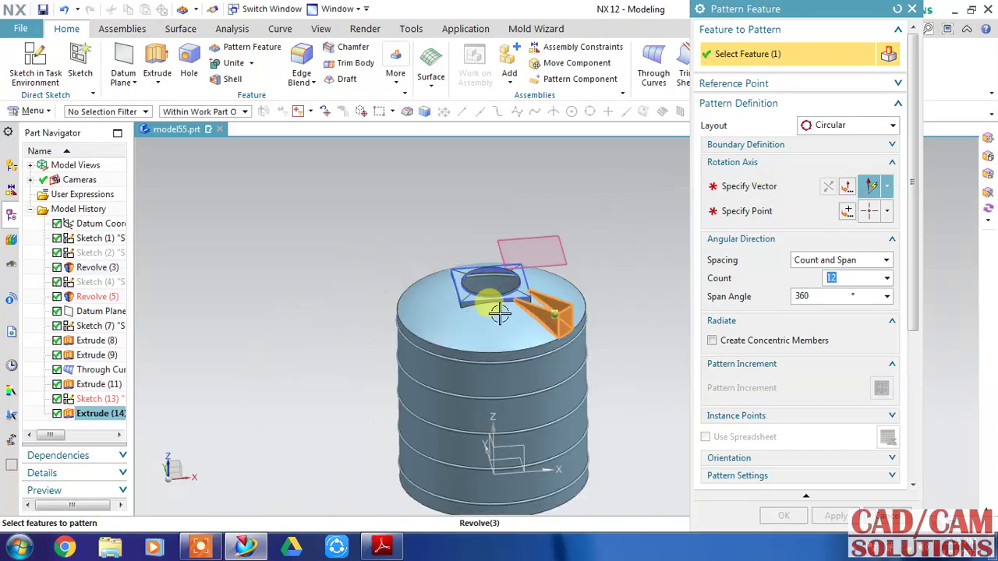
middle_click(491, 445)
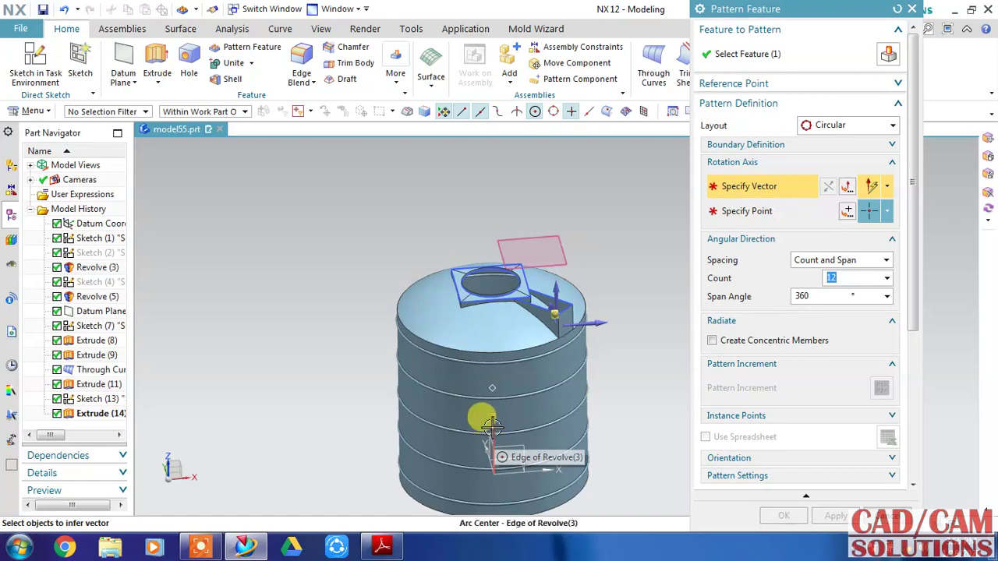
click(489, 417)
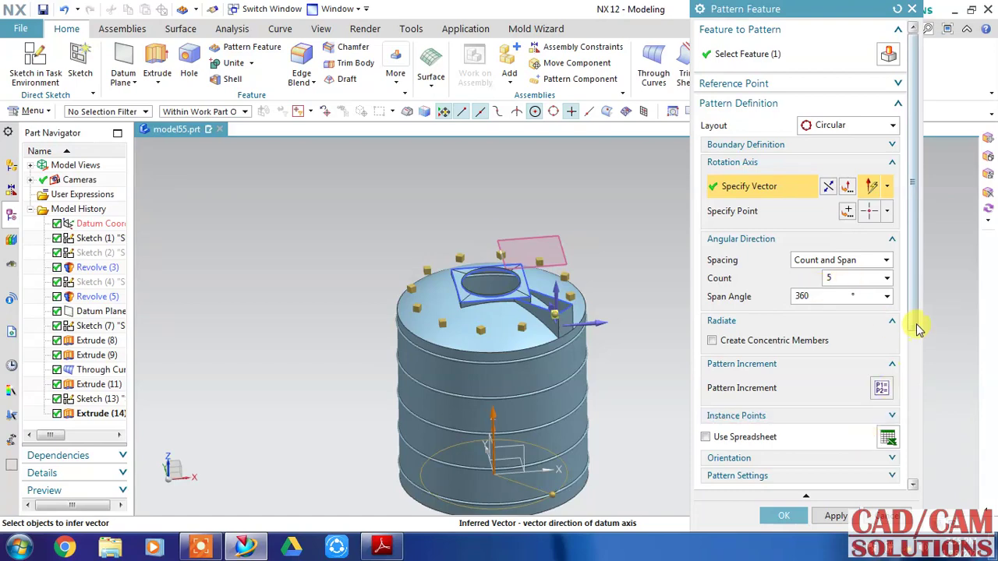
drag(915, 326, 912, 486)
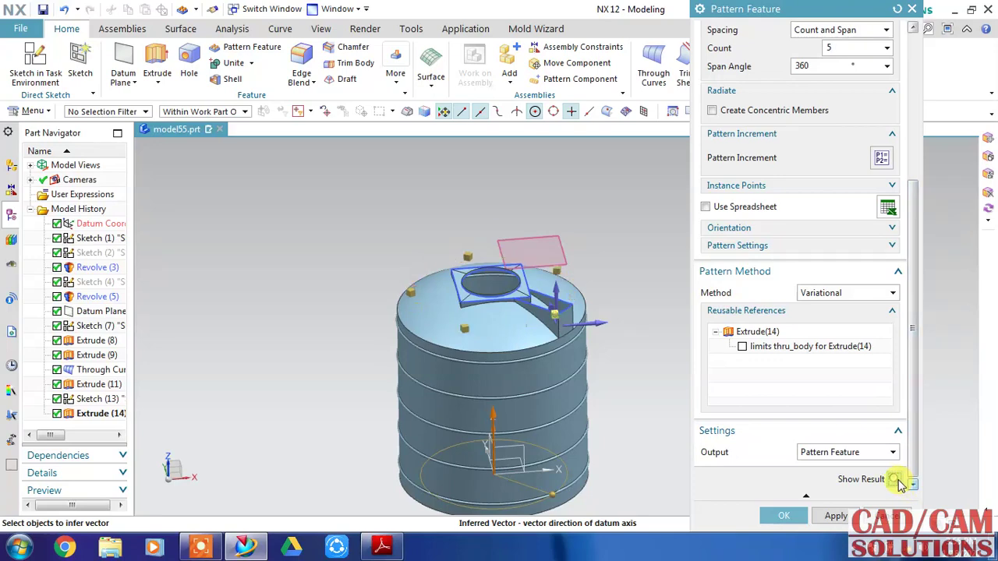
click(896, 480)
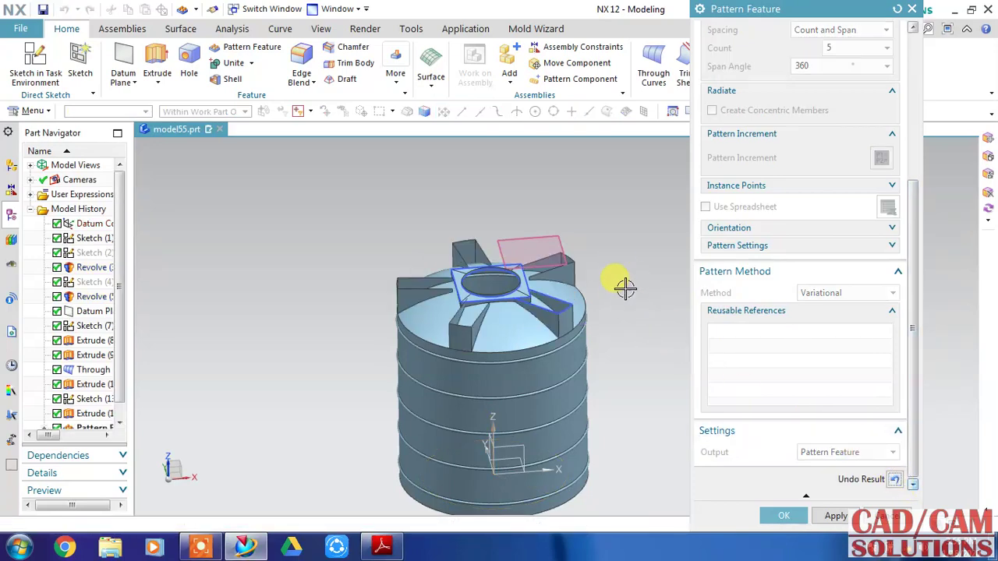
middle_drag(624, 288, 620, 295)
text(4)
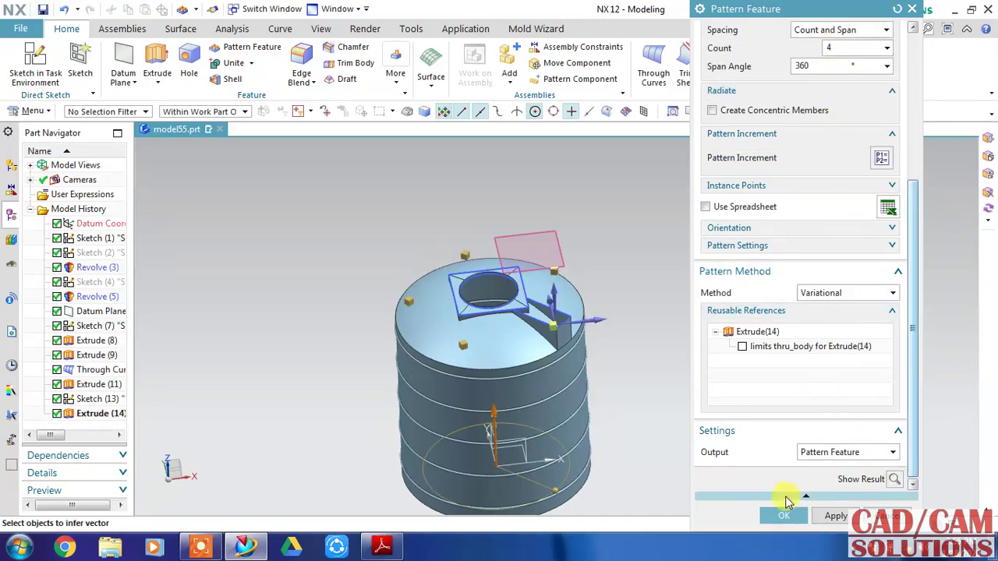
click(784, 515)
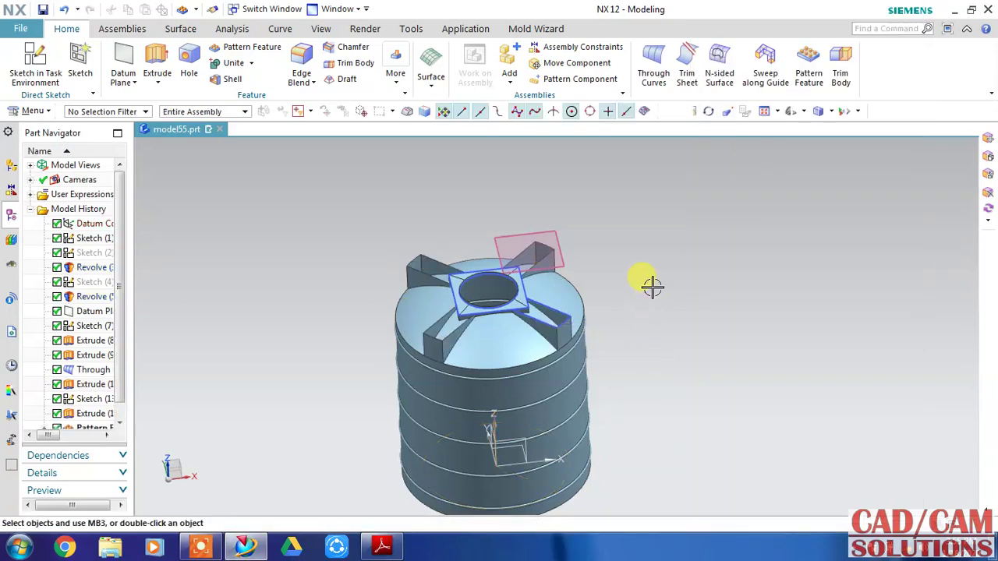
mouse_move(652, 286)
middle_down()
mouse_move(590, 285)
mouse_move(651, 272)
mouse_move(628, 272)
mouse_move(617, 295)
mouse_move(645, 301)
middle_up()
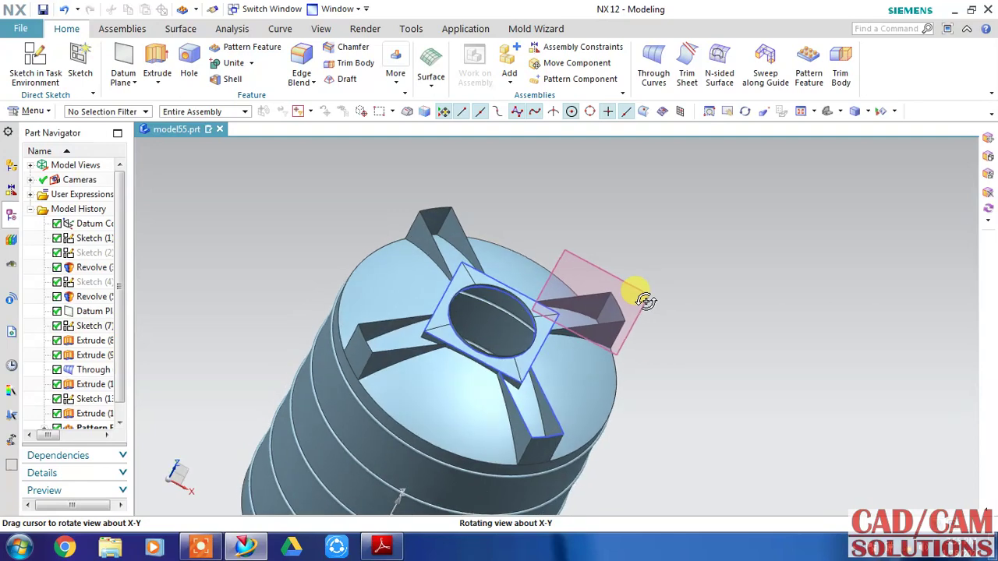
scroll(453, 340, up, 2)
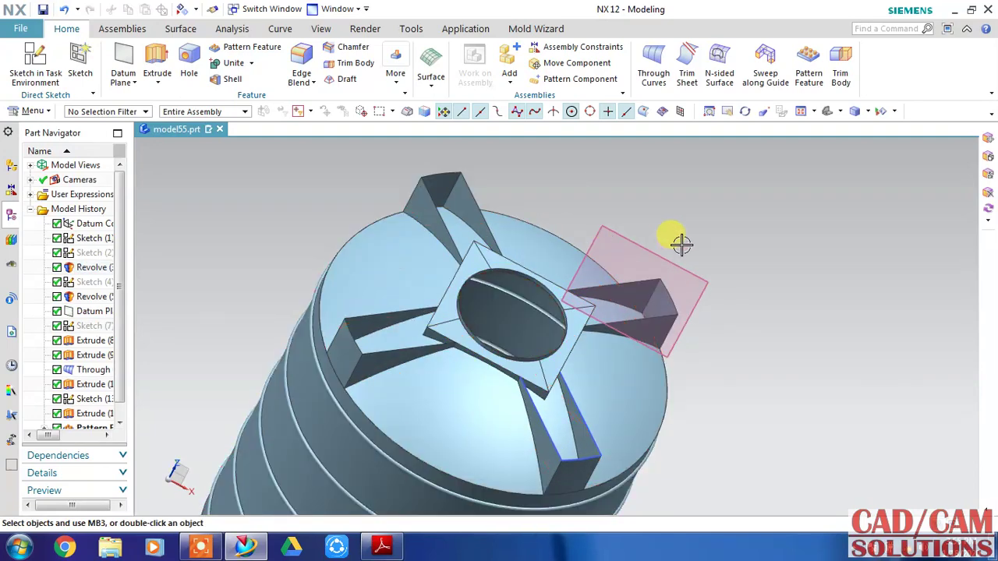
mouse_move(679, 241)
middle_down()
mouse_move(713, 268)
mouse_move(716, 246)
middle_up()
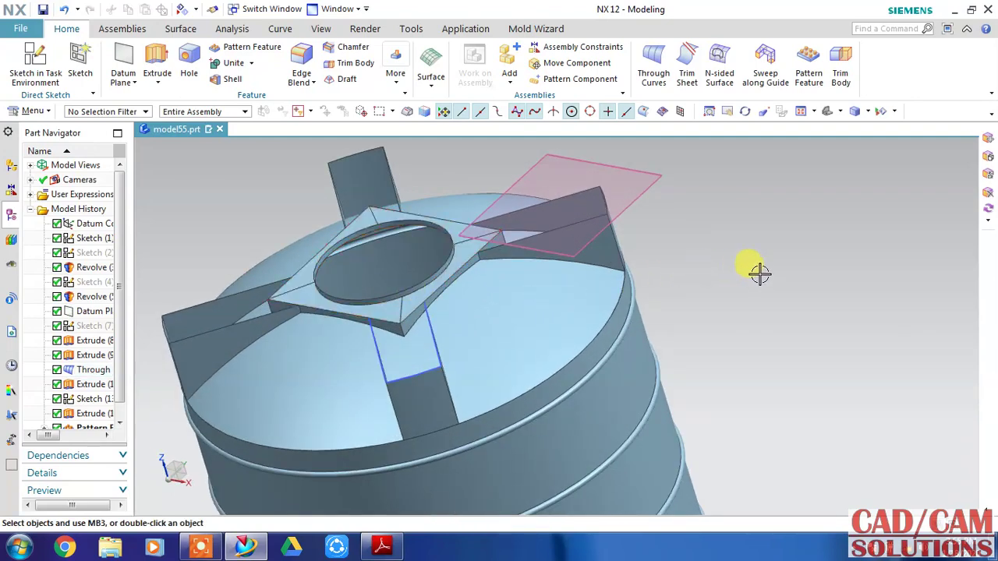
Step: Sew the manhole pad sheet (target) to the adjoining sheet (tool) via Insert > Combine > Sew
click(33, 111)
mouse_move(39, 182)
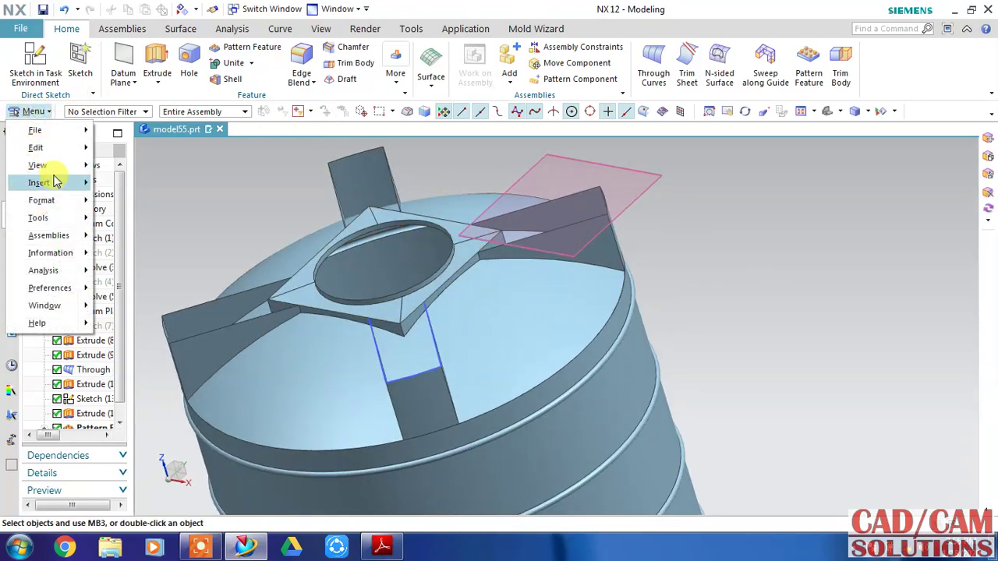
mouse_move(131, 190)
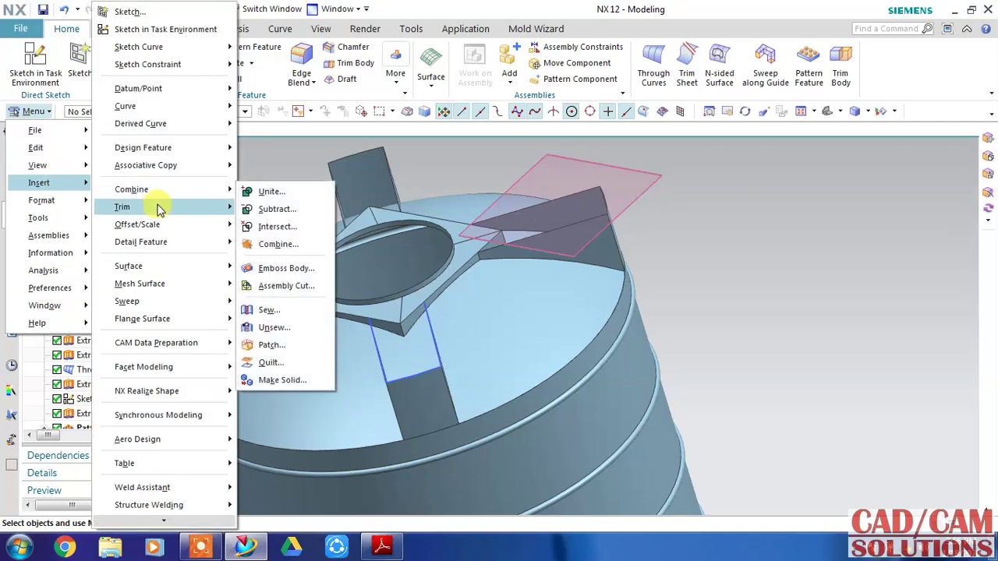
click(265, 309)
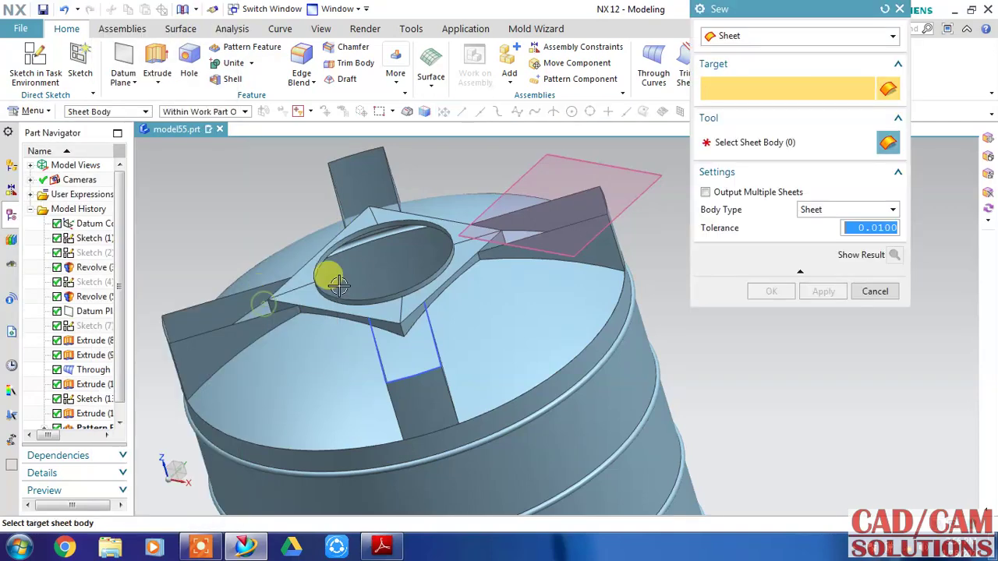
click(379, 308)
scroll(366, 297, up, 3)
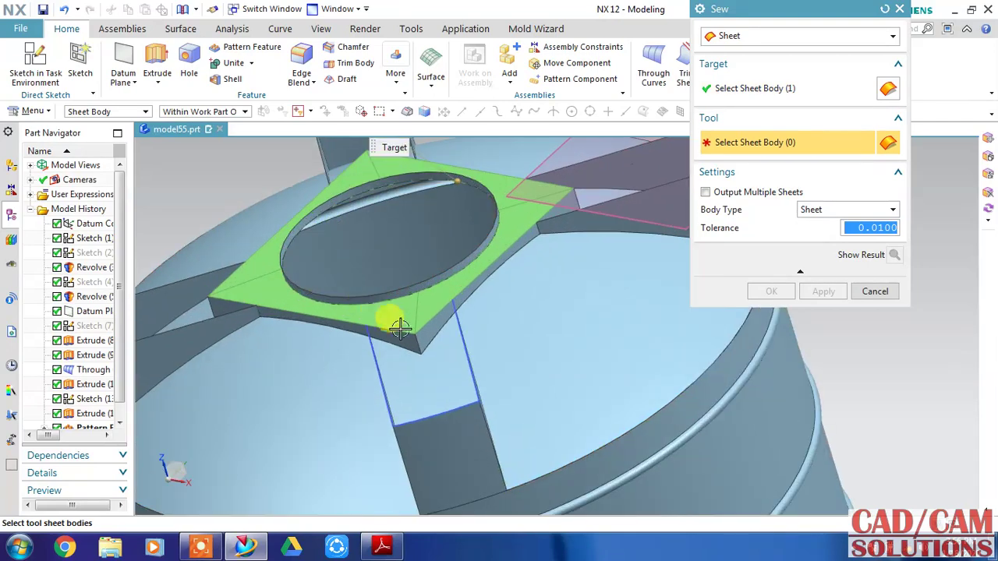
click(404, 341)
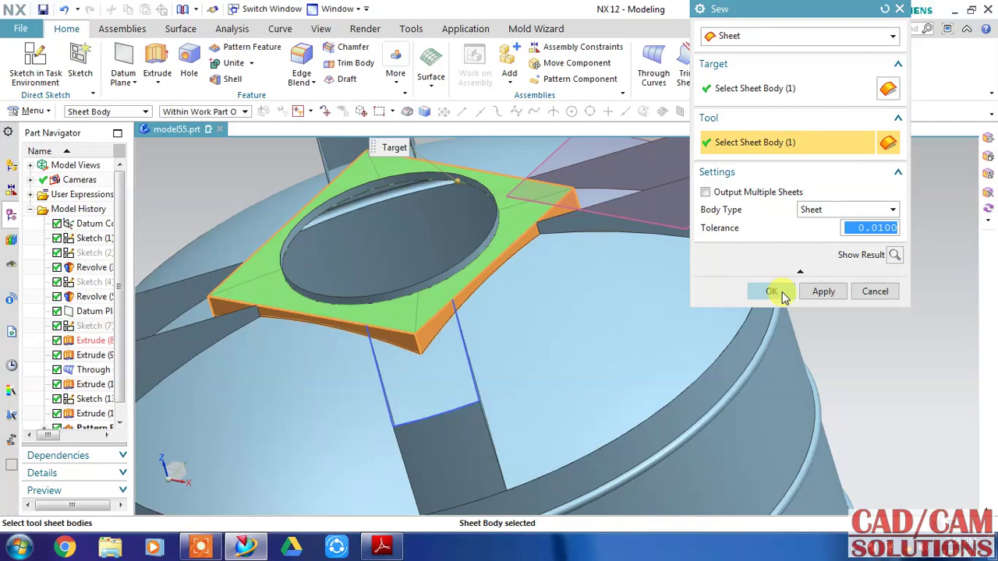
click(772, 291)
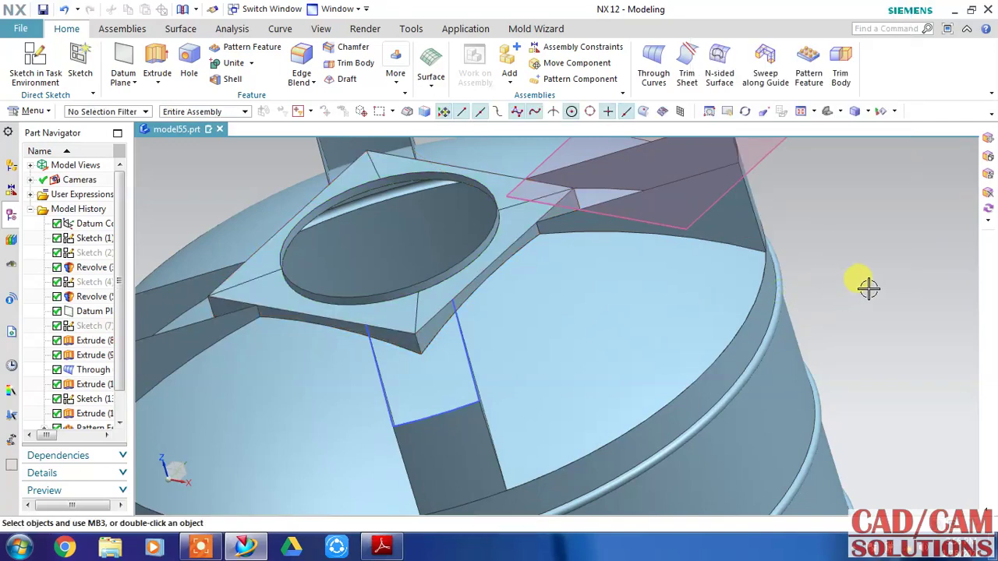
scroll(780, 265, down, 3)
Step: Start a new sketch placed on the datum plane
click(34, 67)
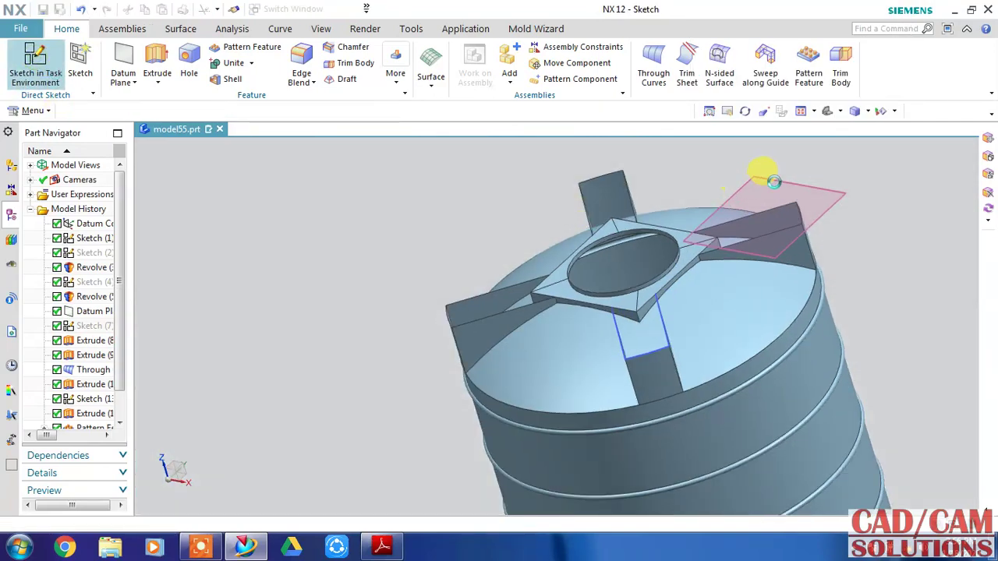
shift+middle_drag(585, 205, 419, 216)
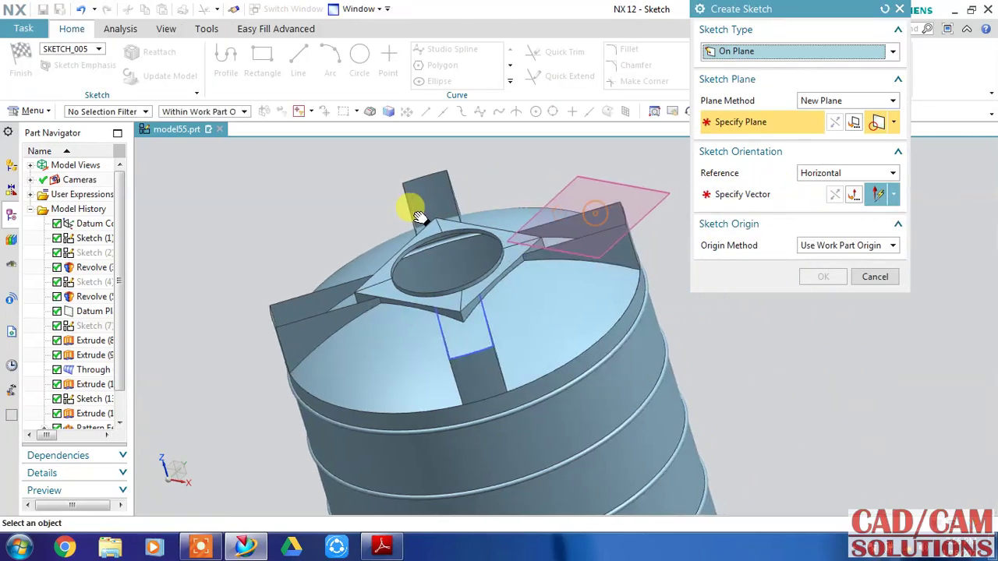
click(580, 175)
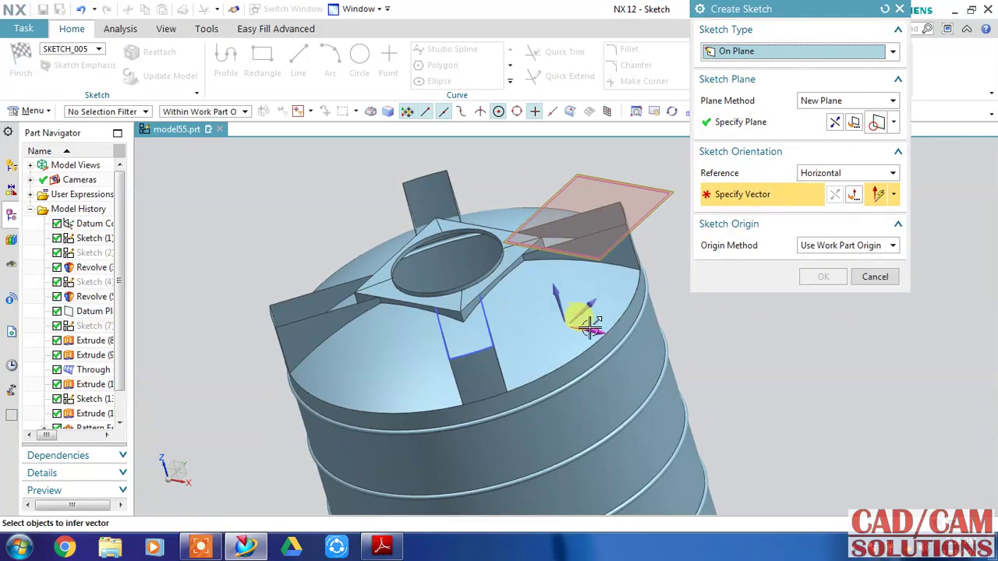
click(591, 328)
click(819, 277)
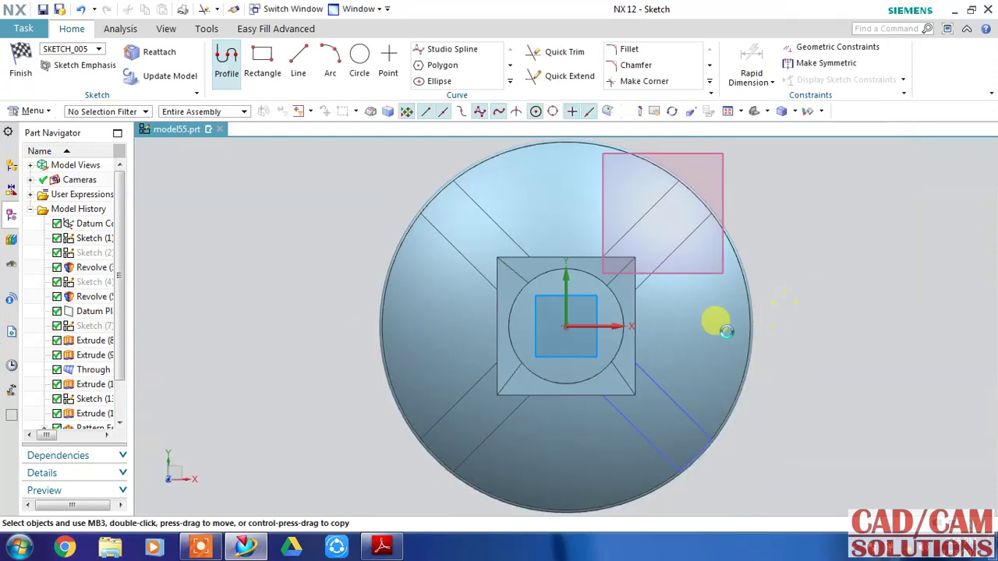
Step: Draw a circle centred at the origin through the pad's corner and finish the sketch
click(359, 55)
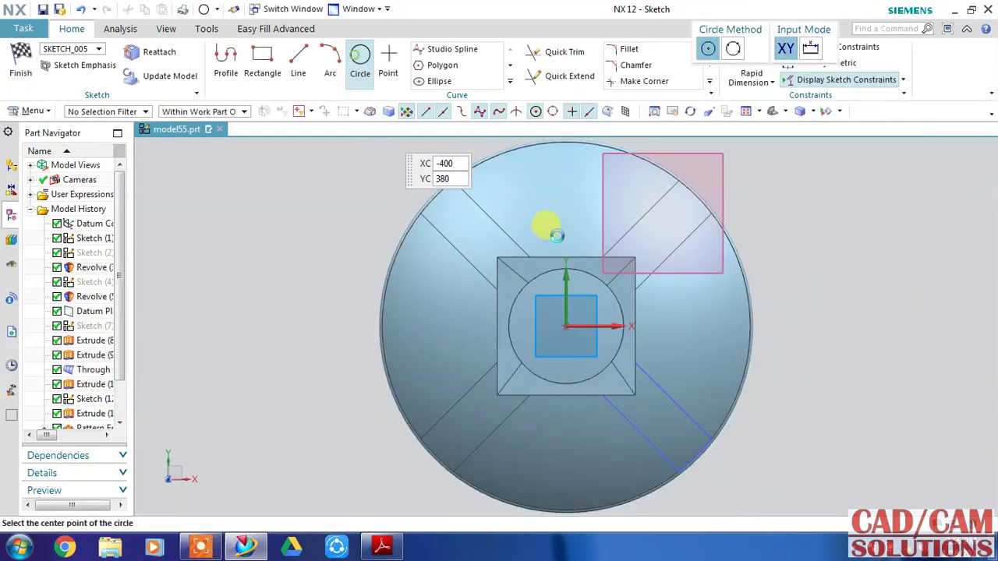
click(567, 329)
scroll(601, 260, up, 2)
scroll(599, 251, up, 1)
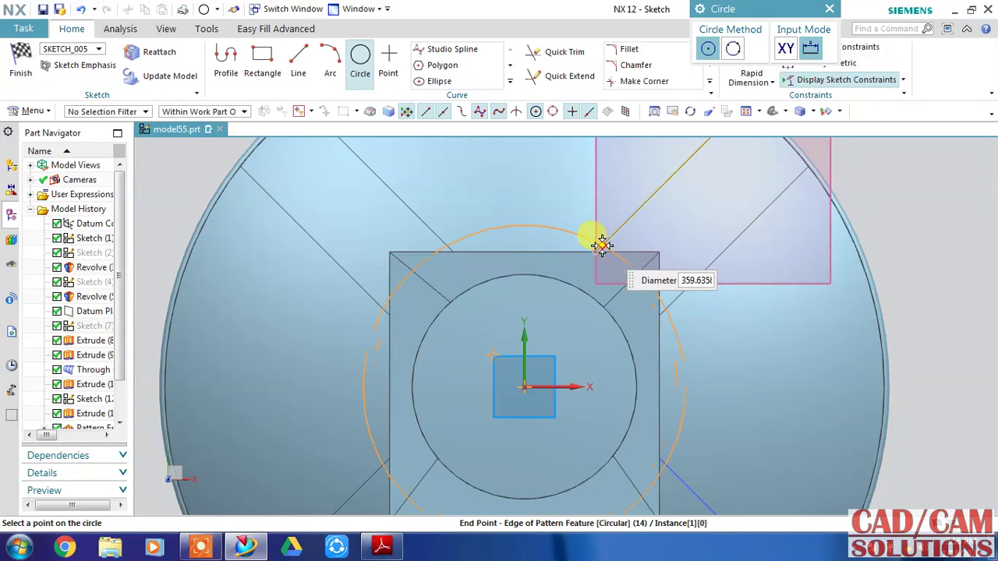
scroll(595, 251, up, 2)
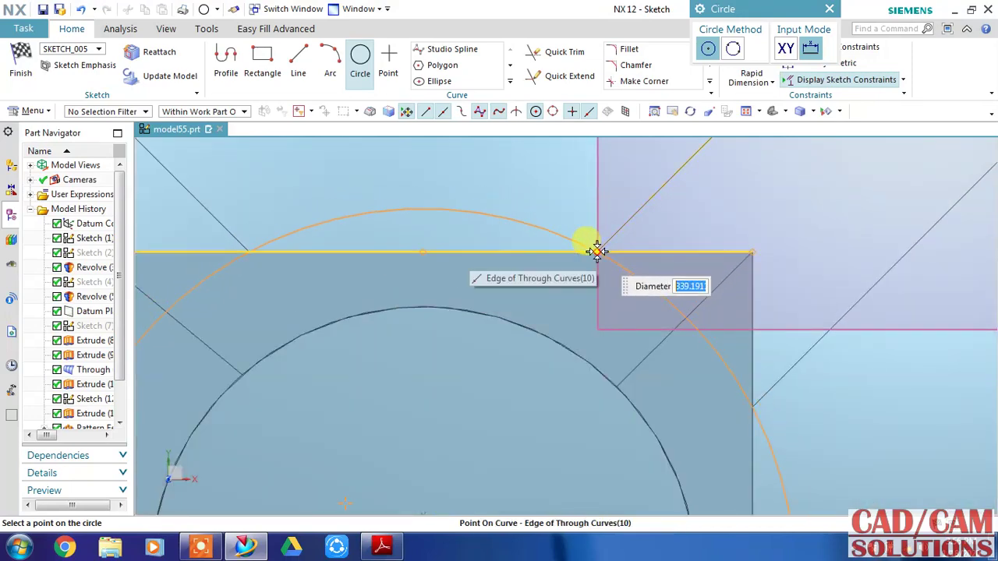
click(587, 242)
scroll(658, 361, down, 3)
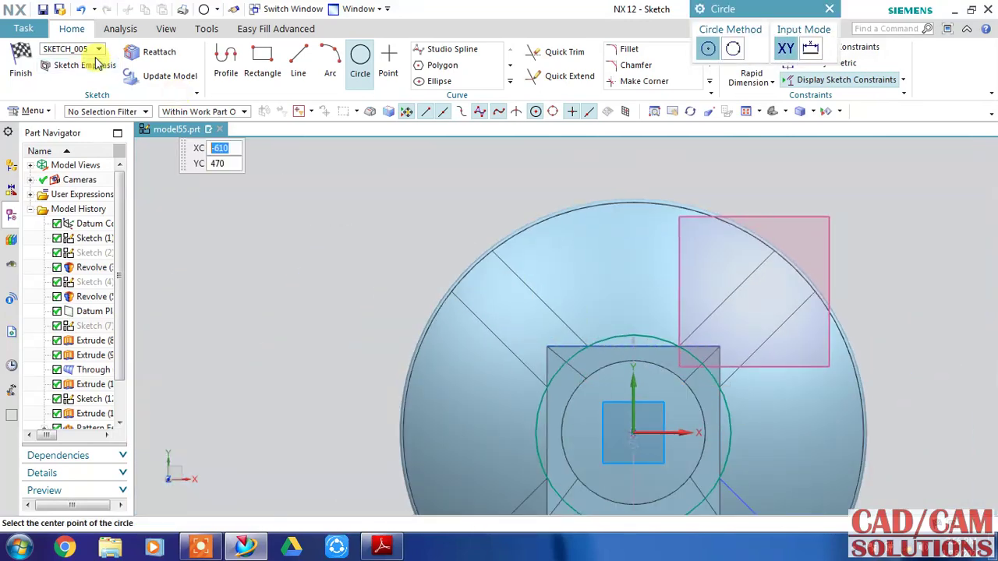
click(22, 65)
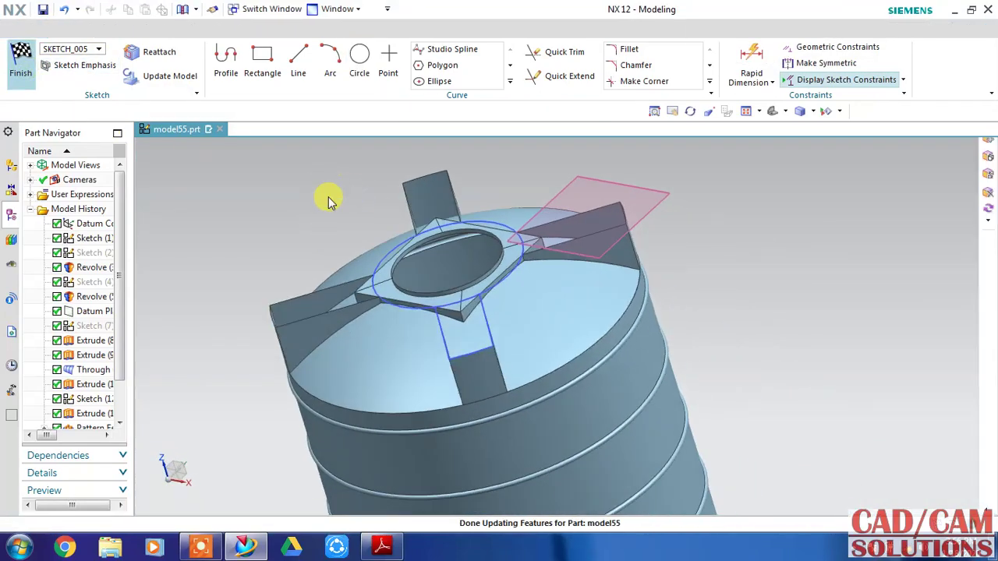
scroll(298, 203, up, 3)
Step: Trim the pad sheet with the sketch circle as boundary, keeping the pad region
mouse_move(299, 202)
middle_down()
mouse_move(314, 201)
mouse_move(272, 167)
mouse_move(226, 247)
middle_up()
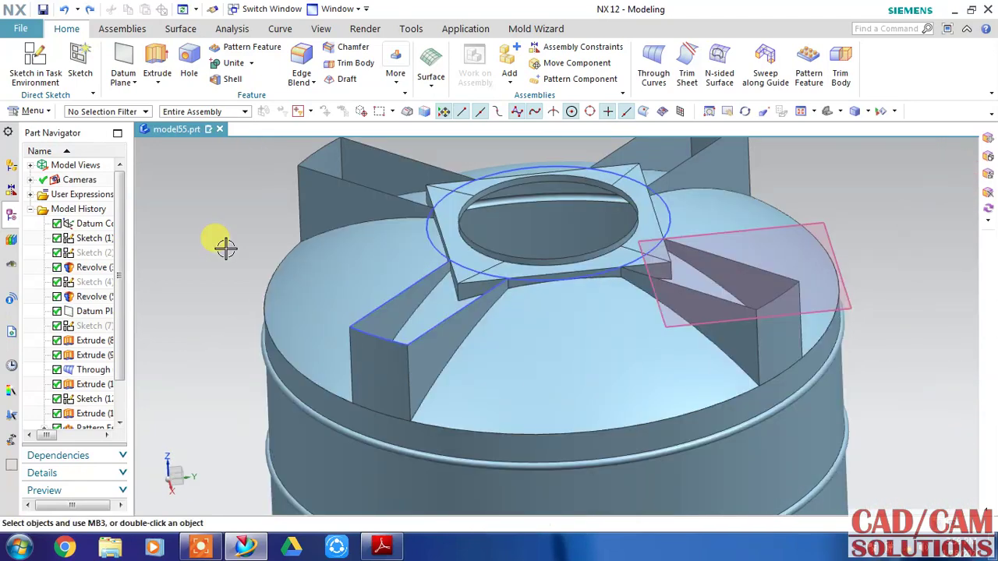
click(434, 244)
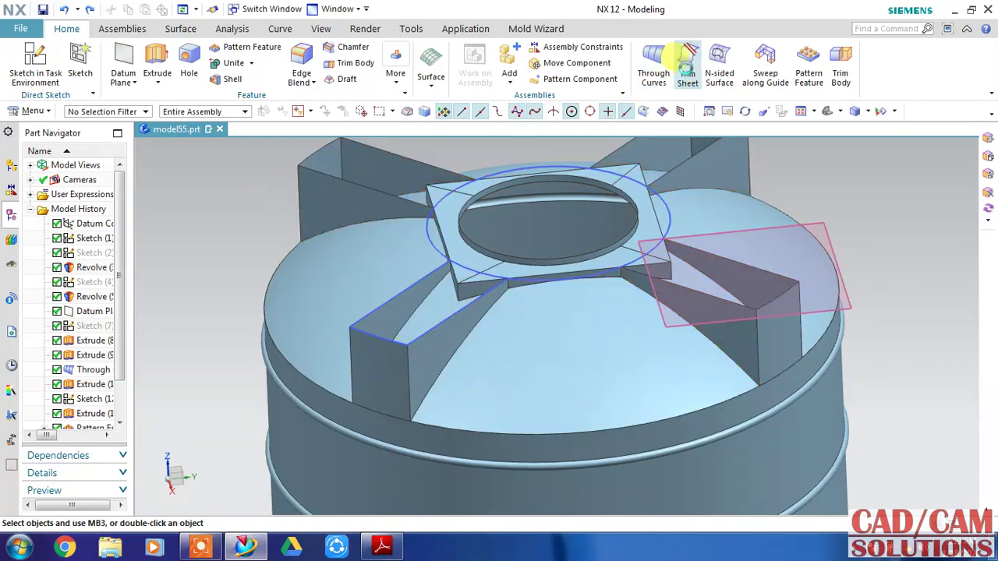
click(687, 66)
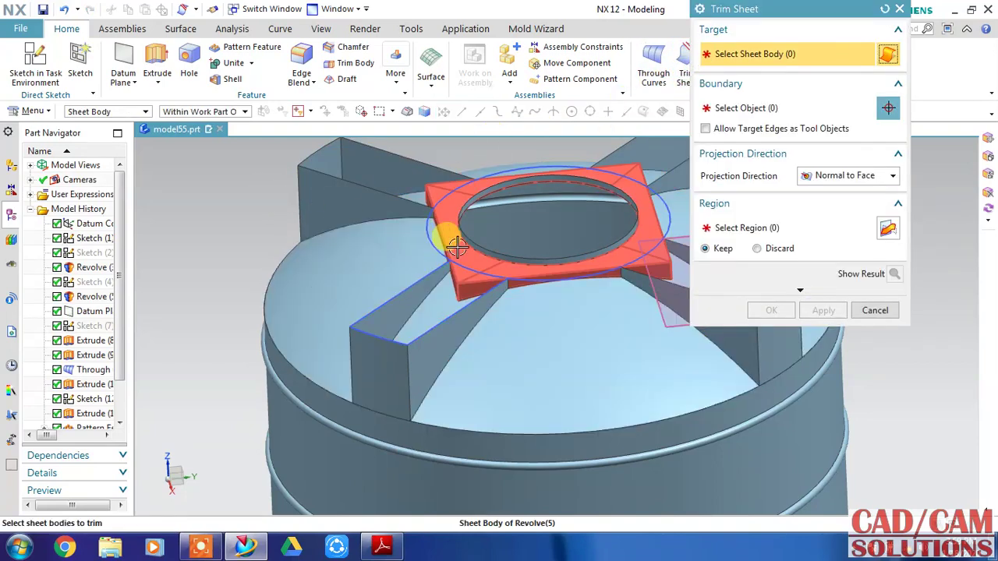
click(457, 247)
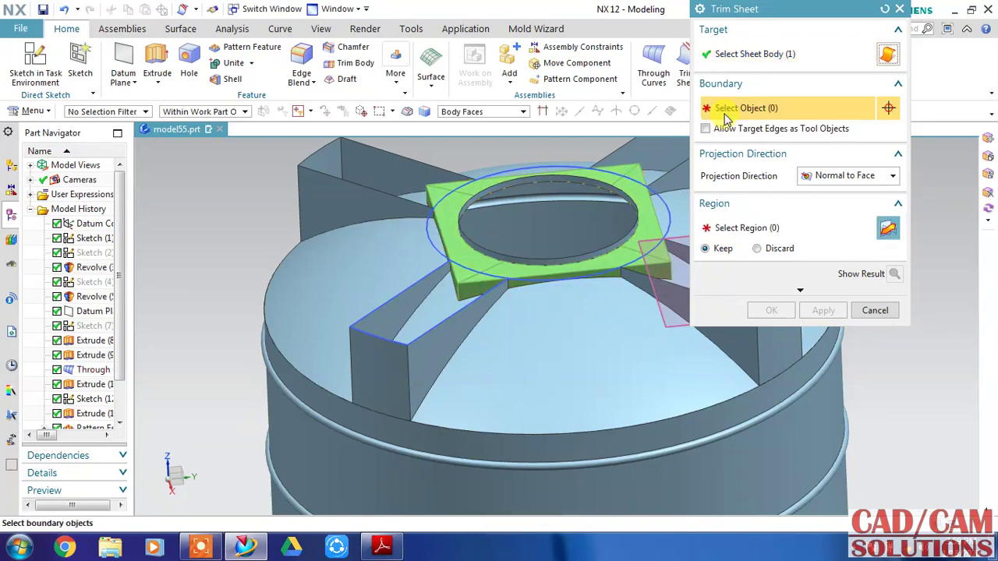
click(471, 268)
click(474, 250)
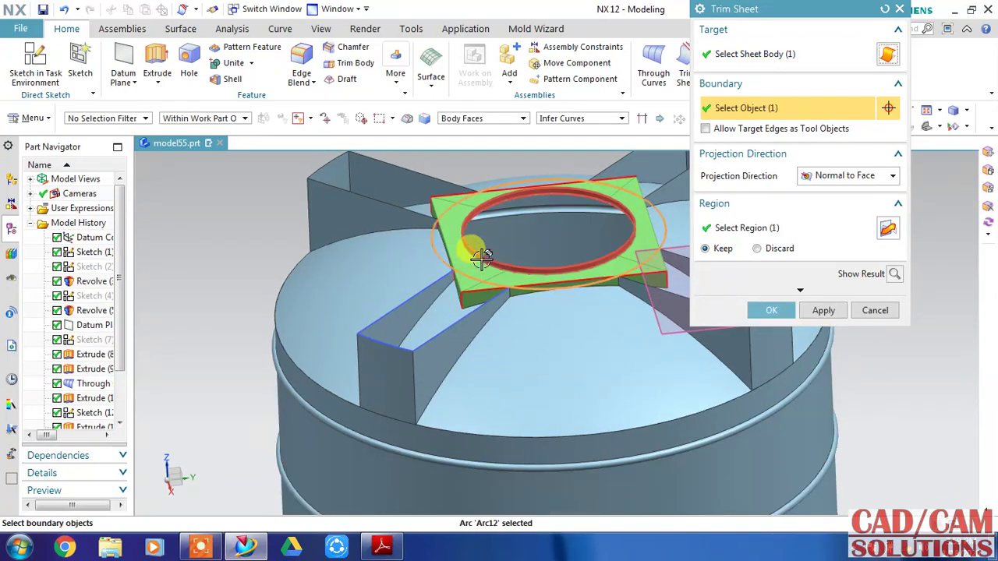
middle_drag(395, 245, 396, 278)
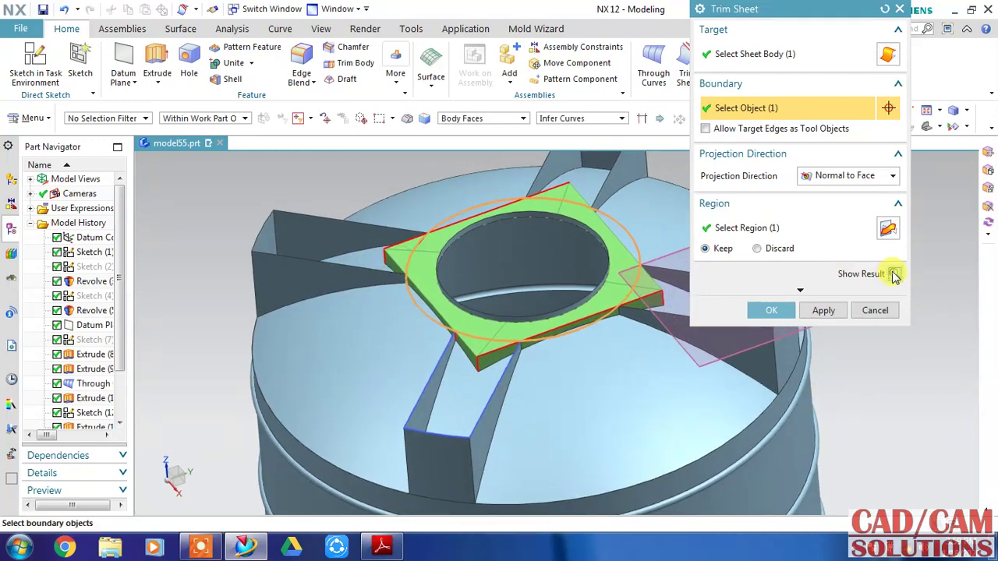
click(895, 274)
click(772, 310)
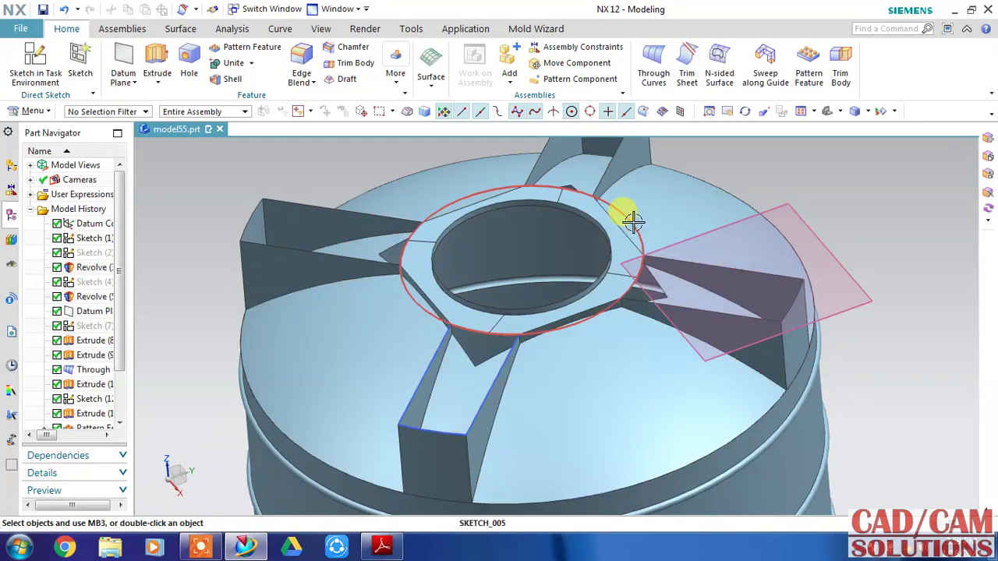
Step: Trim the tank top sheet against the rib faces, discarding the picked region
mouse_move(457, 232)
middle_down()
mouse_move(482, 259)
mouse_move(489, 237)
middle_up()
click(688, 71)
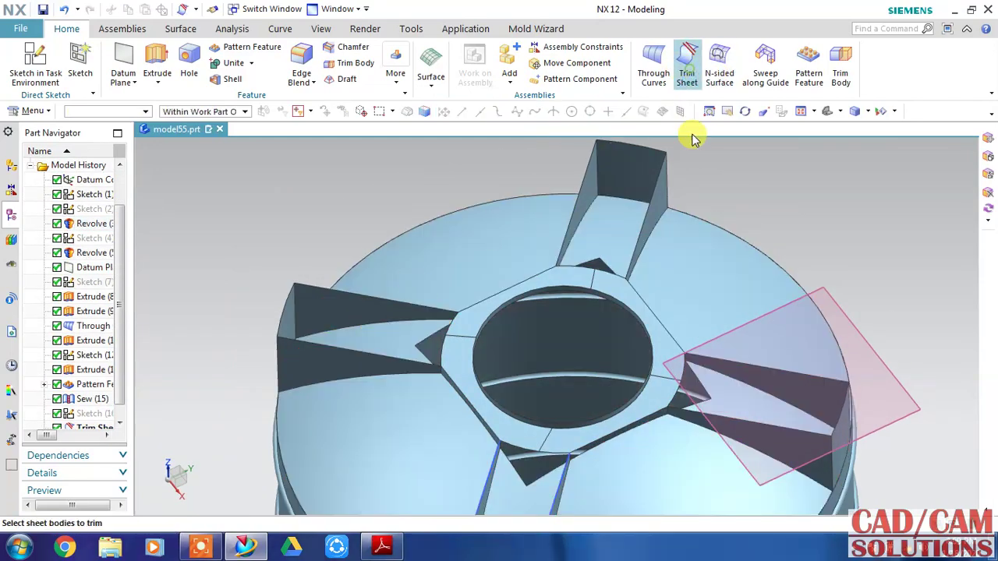
click(400, 330)
click(745, 108)
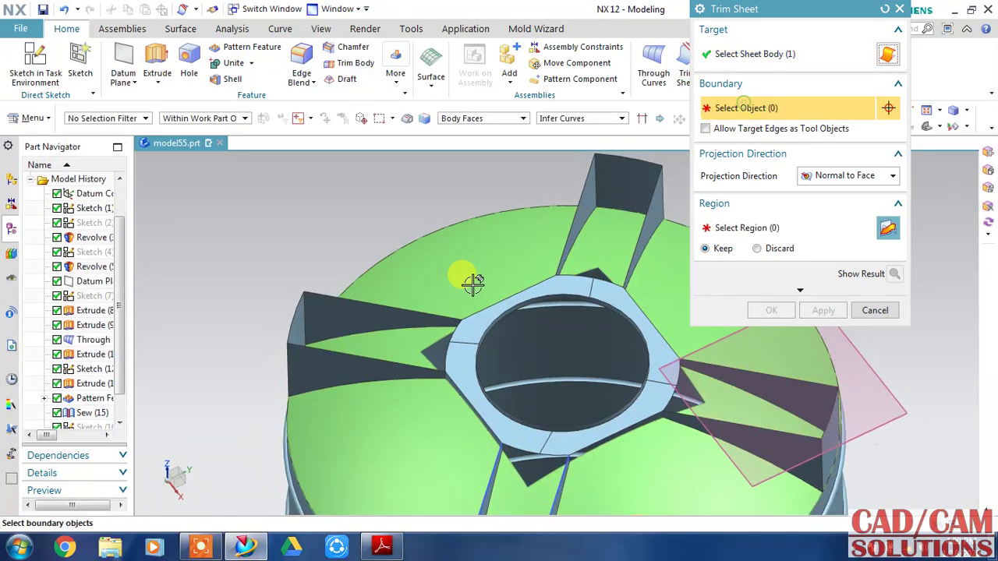
click(375, 305)
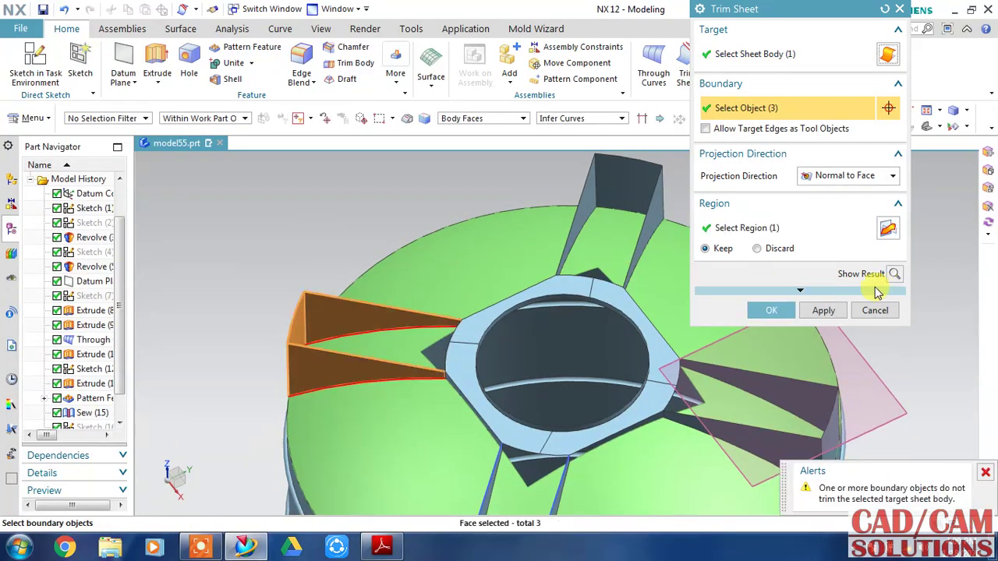
click(895, 274)
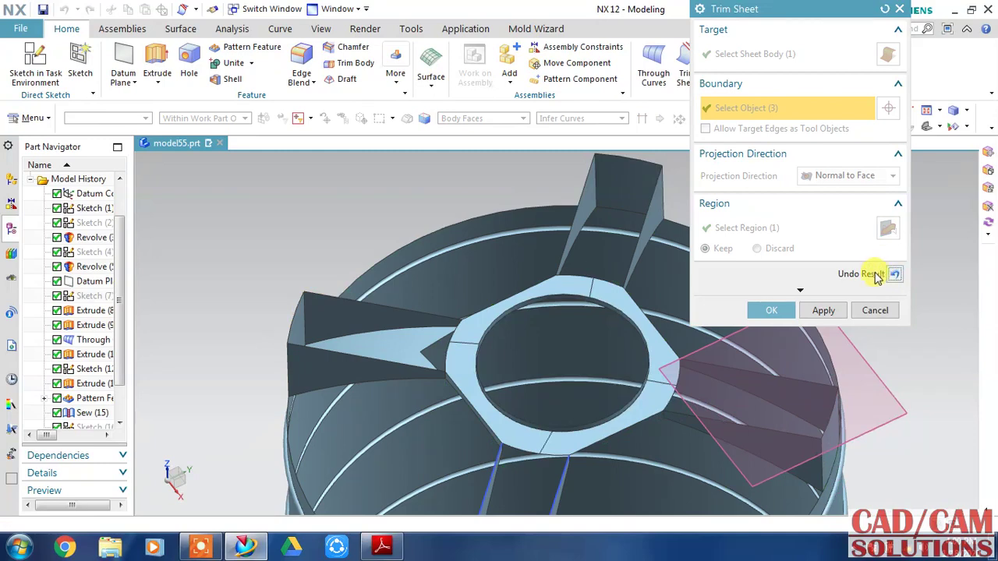
click(877, 275)
click(757, 248)
click(825, 308)
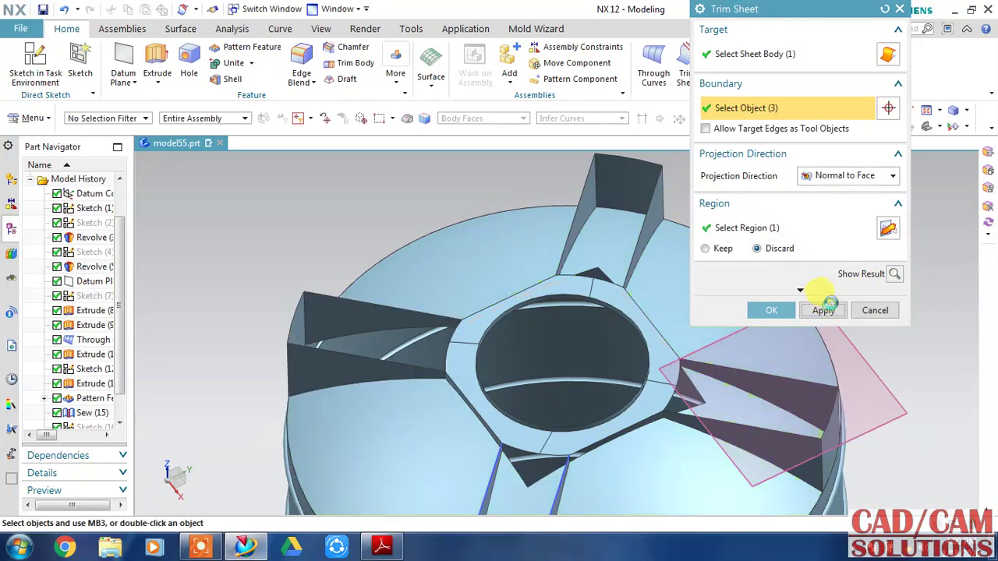
Step: Trim the top sheet inside the rear rib's pocket, discarding only the pocket region
click(668, 282)
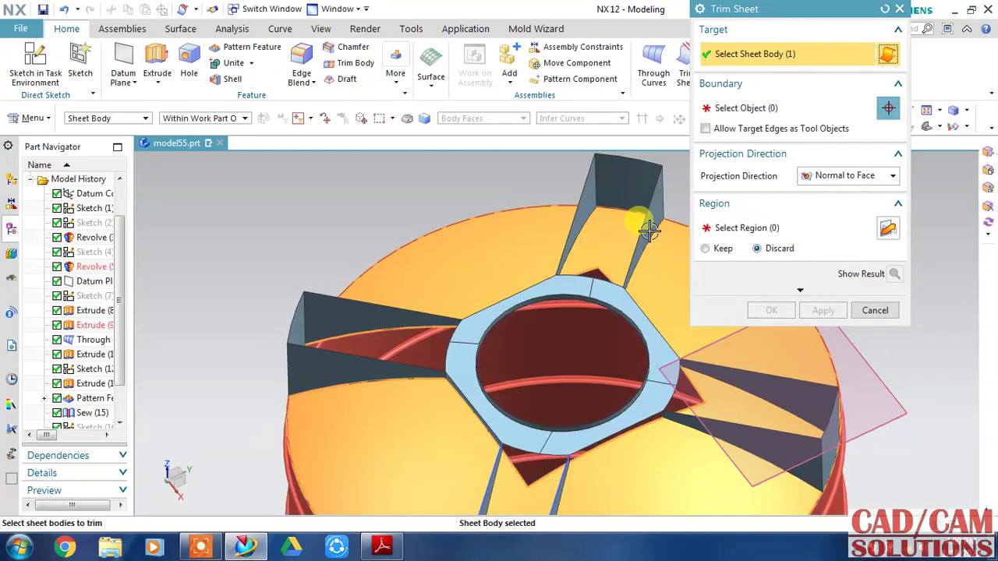
click(788, 108)
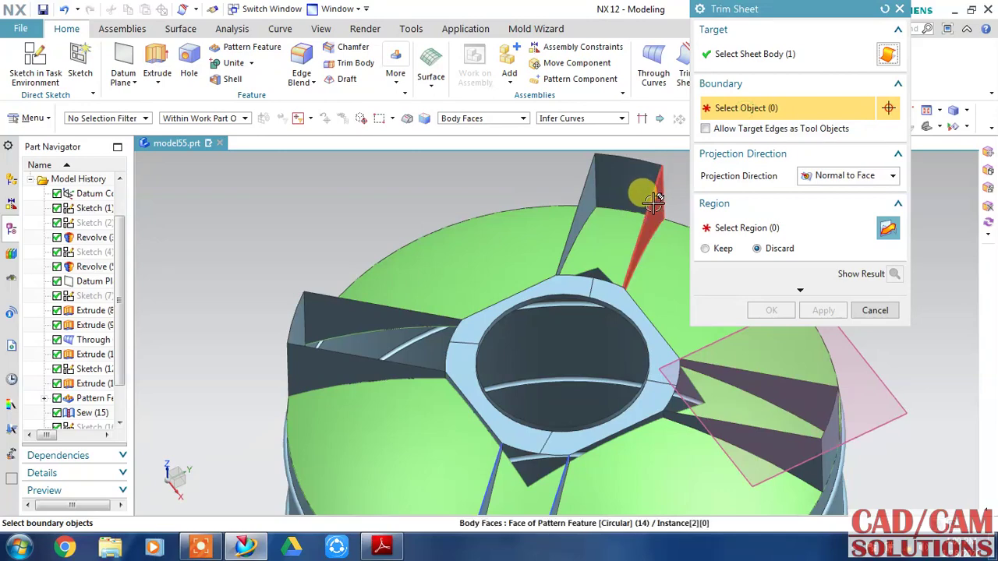
click(660, 199)
click(895, 274)
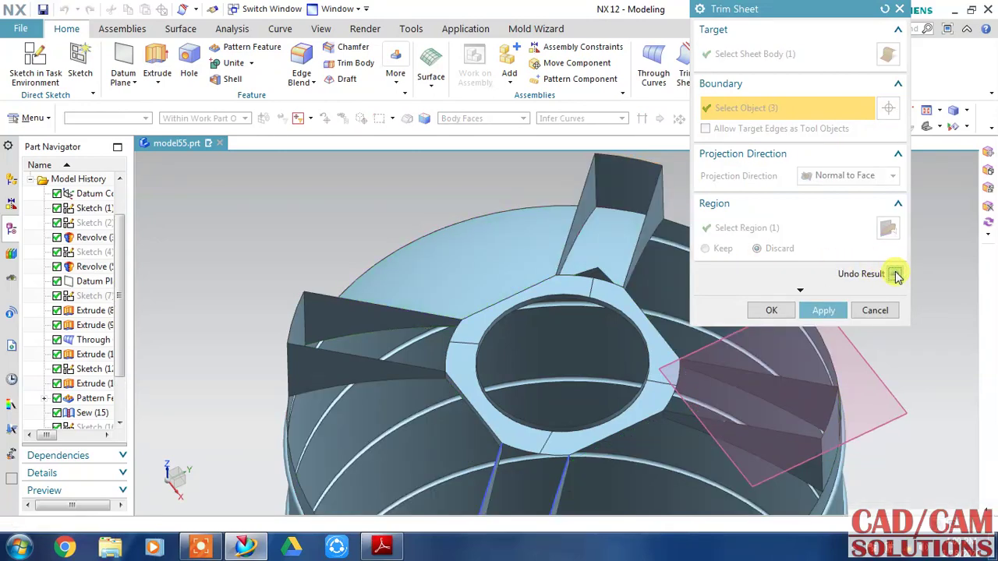
click(895, 275)
click(770, 229)
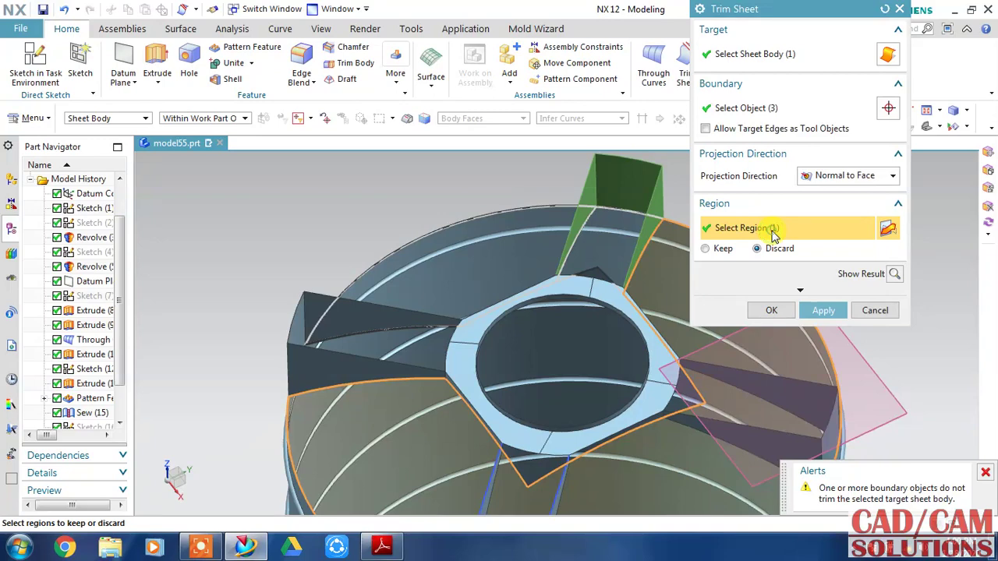
click(614, 245)
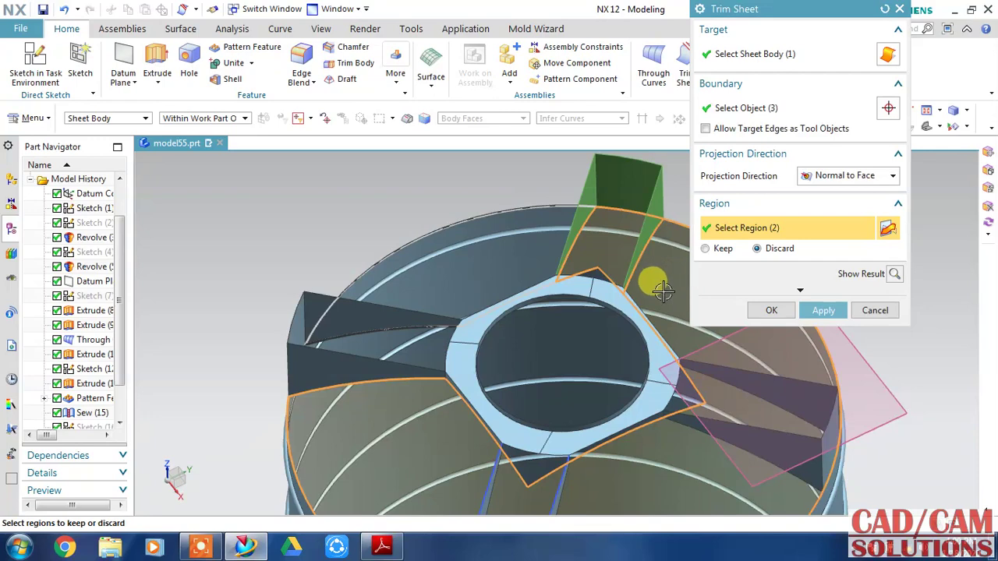
shift+click(639, 283)
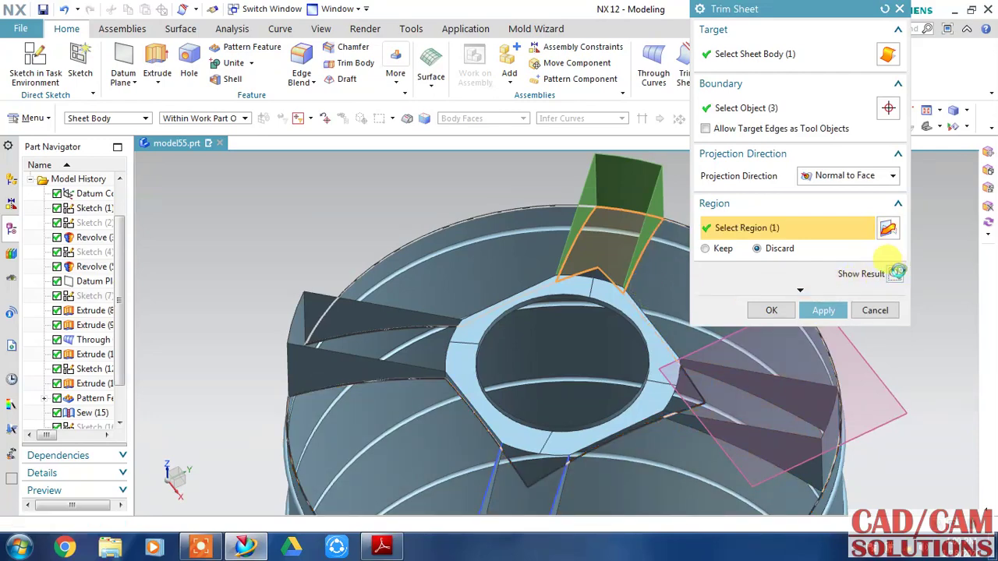
click(897, 273)
click(826, 312)
mouse_move(647, 301)
middle_down()
mouse_move(413, 208)
mouse_move(442, 372)
middle_up()
Step: Trim the top sheet inside the right-hand rib's pocket, discarding the pocket region
click(444, 379)
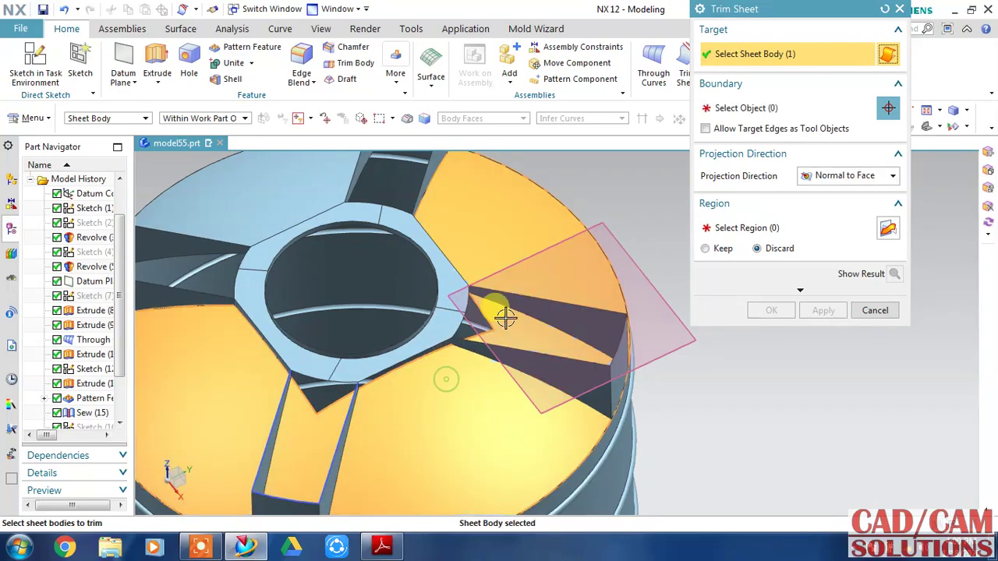
click(563, 303)
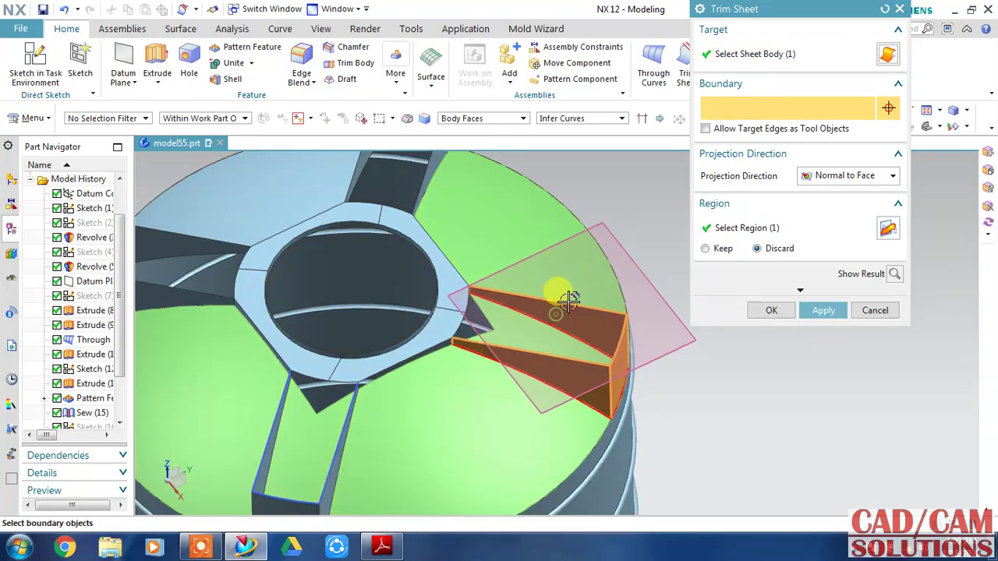
click(893, 275)
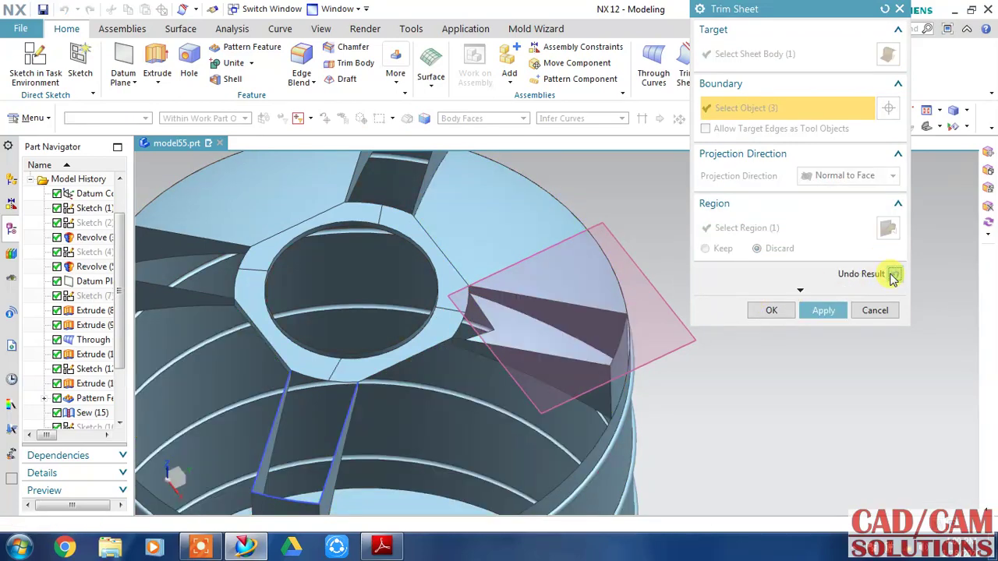
click(893, 276)
click(747, 228)
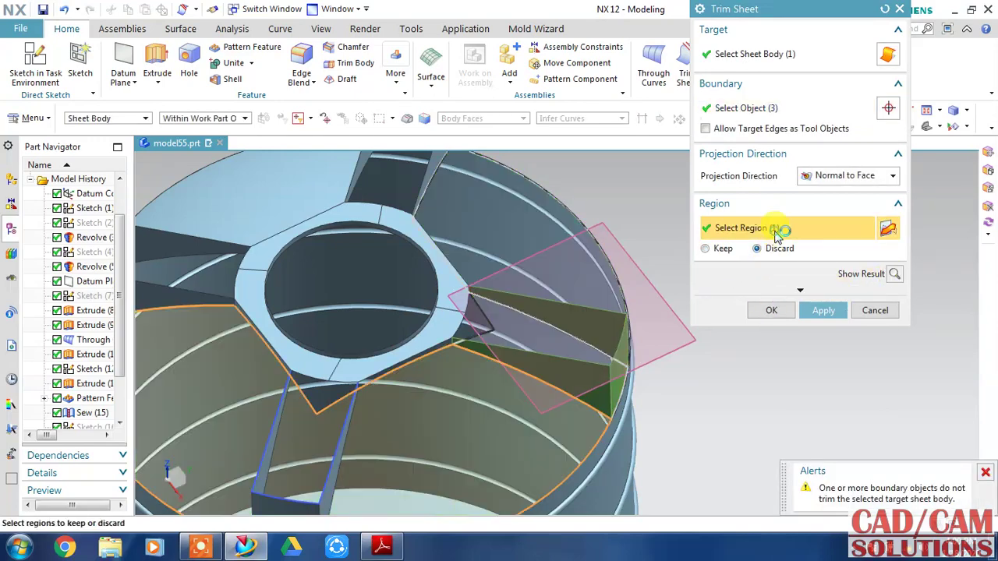
click(521, 326)
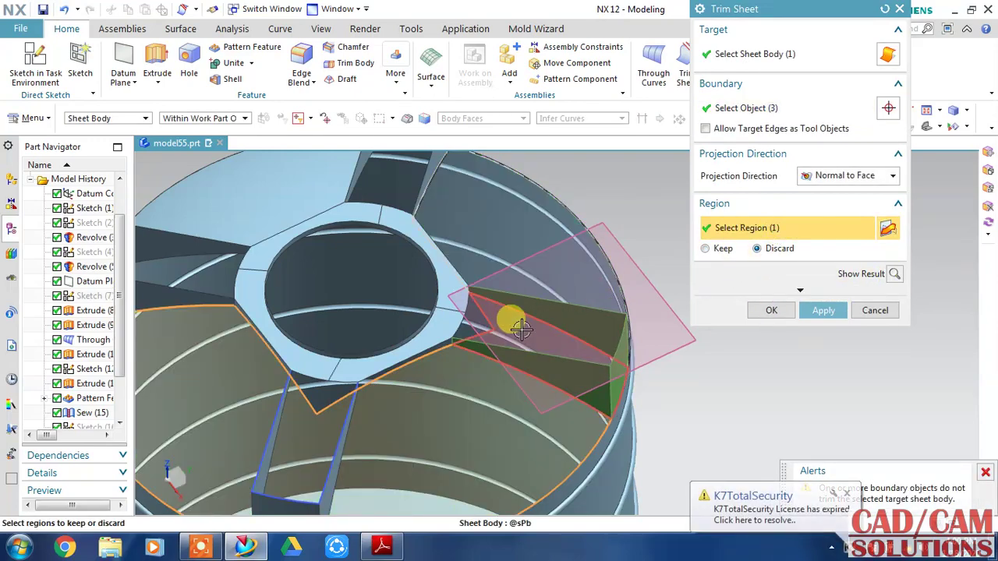
shift+click(441, 369)
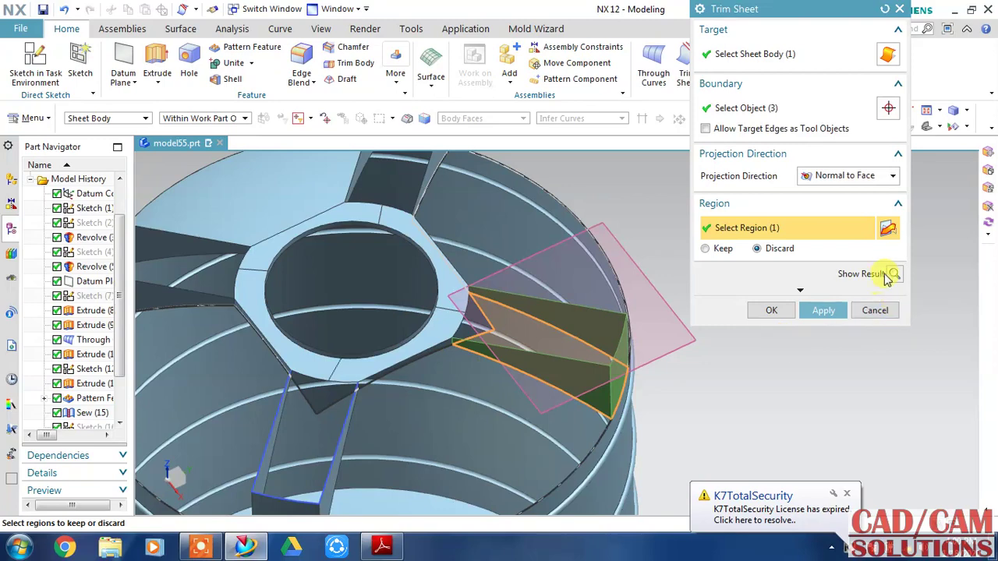
click(823, 311)
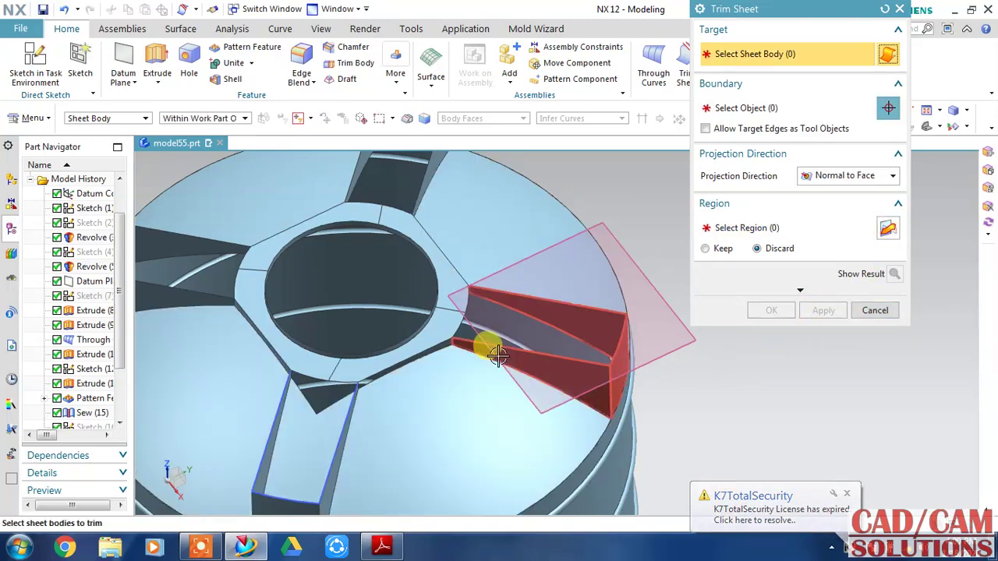
Step: Set up the front rib trim: top sheet, pocket faces as boundary, regions marked to discard
middle_drag(499, 356, 606, 277)
click(520, 341)
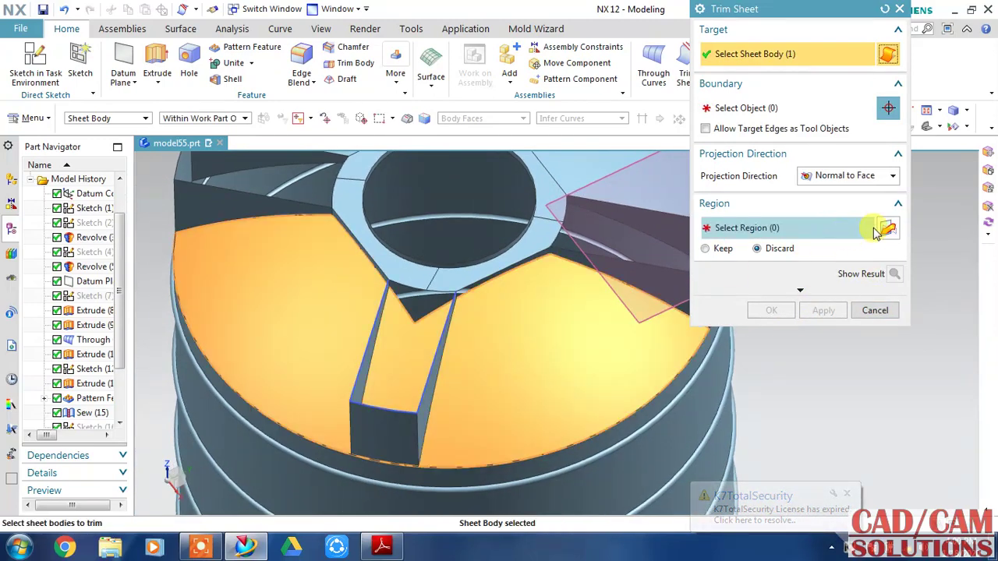
click(762, 108)
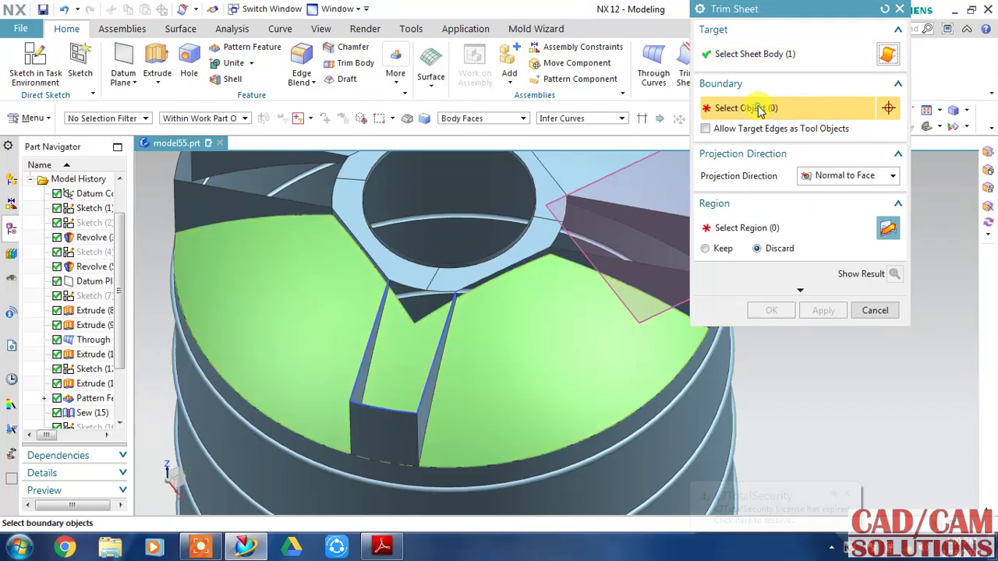
click(382, 433)
click(895, 275)
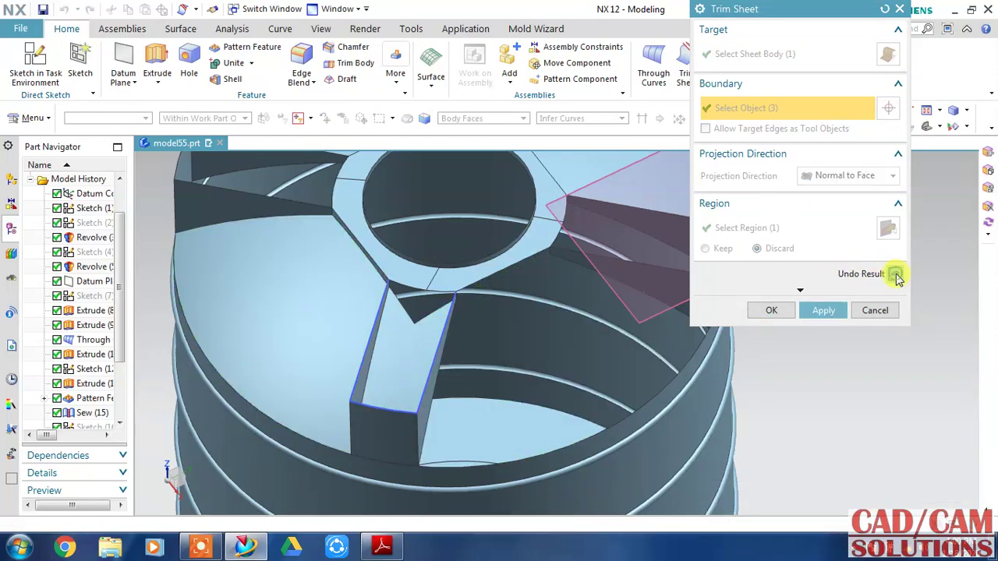
click(895, 275)
click(722, 245)
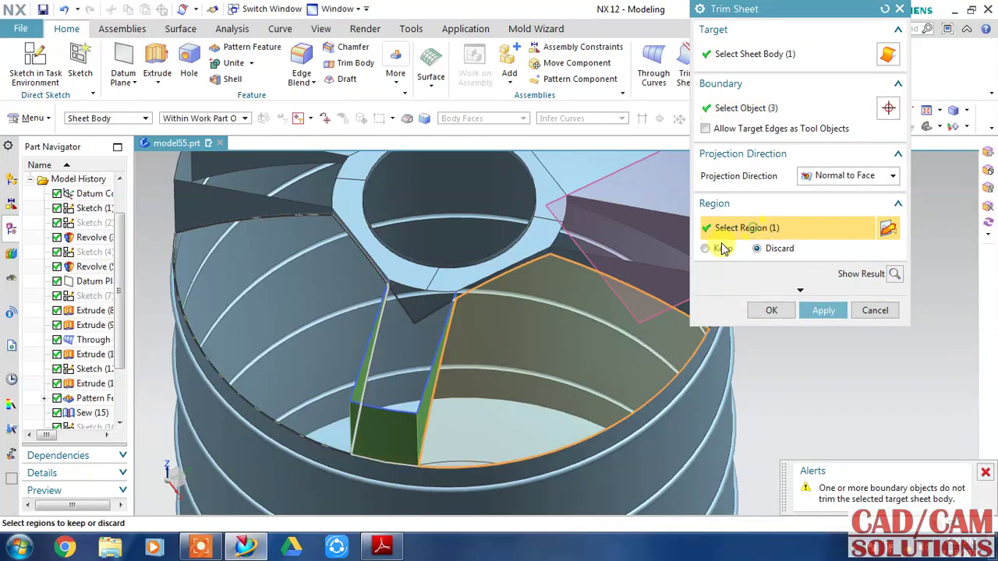
click(515, 357)
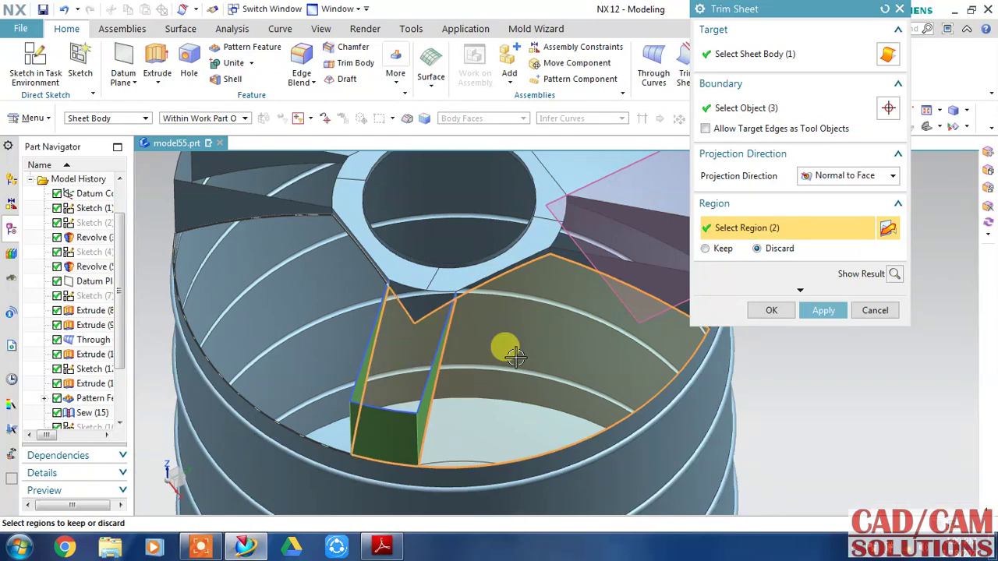
click(769, 312)
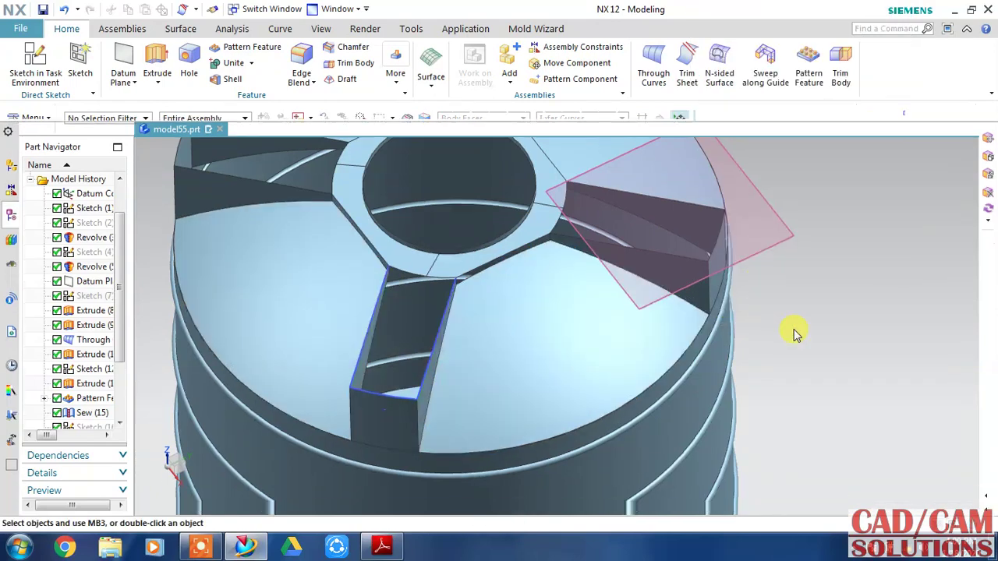
mouse_move(795, 334)
middle_down()
mouse_move(808, 332)
mouse_move(815, 372)
middle_up()
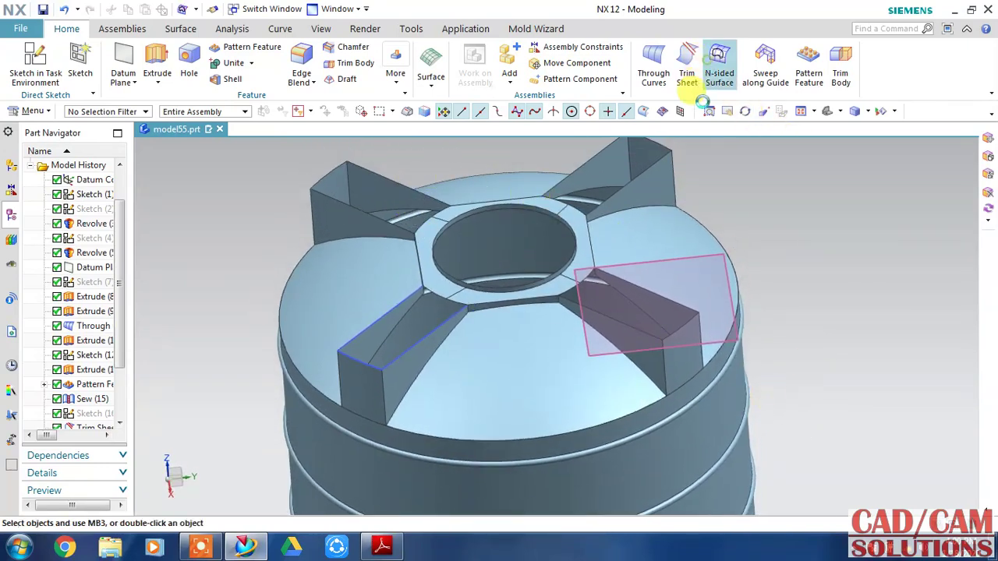
scroll(512, 285, up, 2)
scroll(486, 304, up, 3)
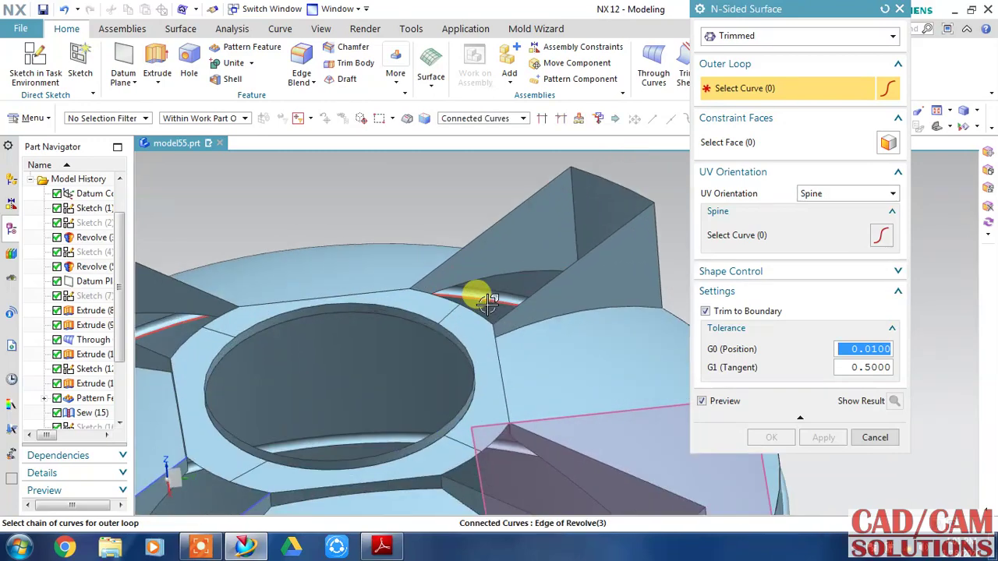
click(508, 310)
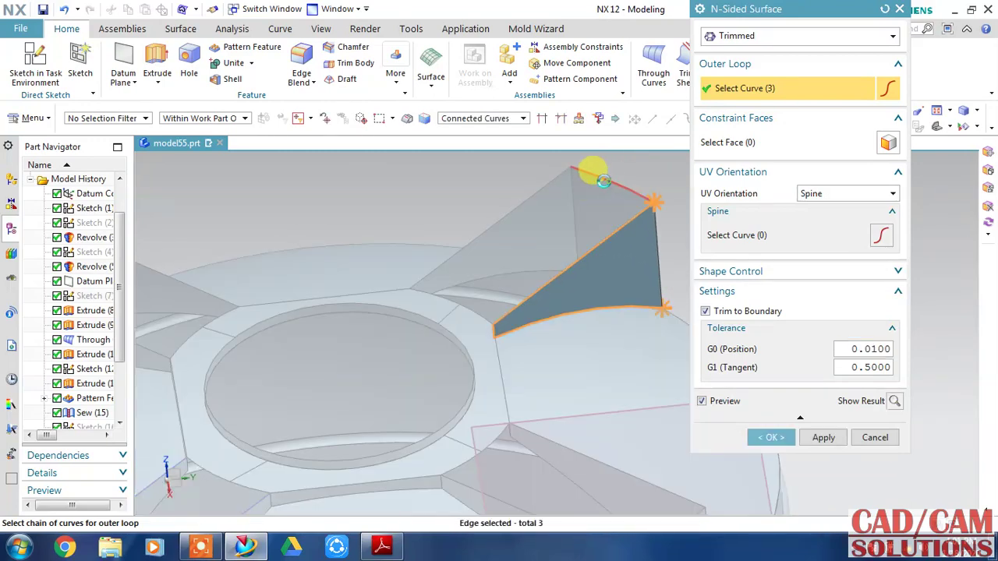
click(603, 181)
click(537, 190)
click(468, 255)
click(441, 299)
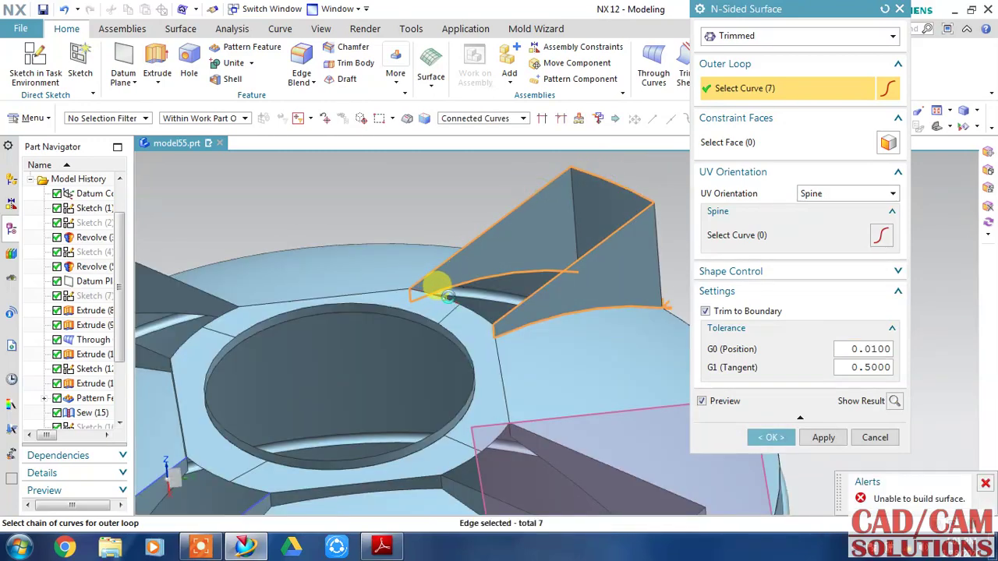
click(476, 317)
click(499, 293)
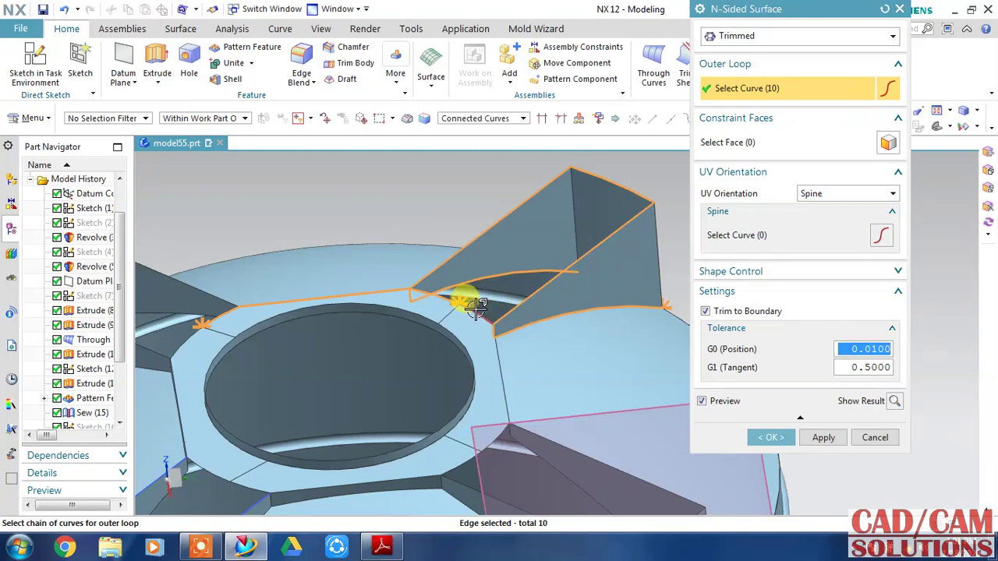
click(475, 308)
click(500, 293)
scroll(421, 300, up, 2)
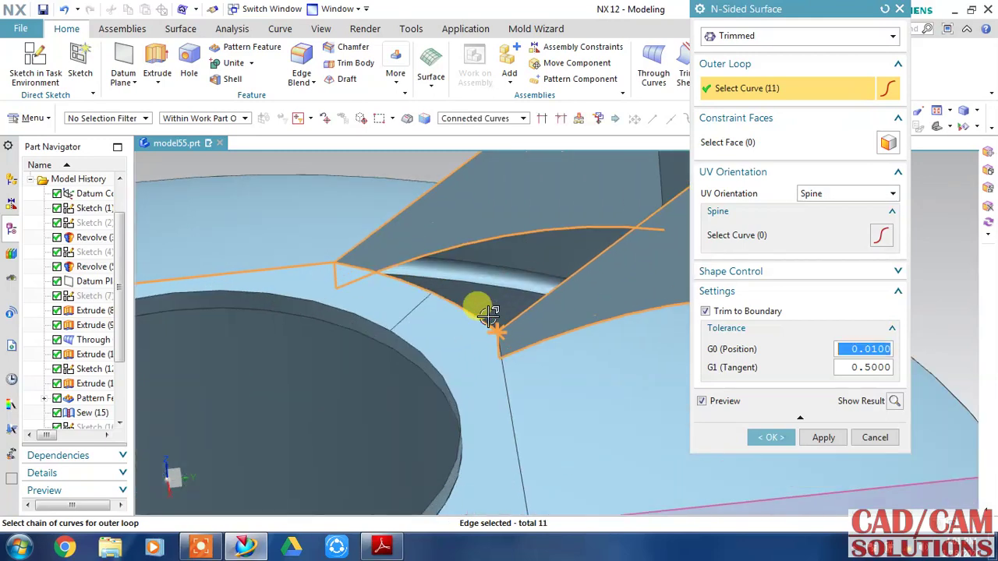
scroll(484, 291, up, 3)
scroll(534, 291, down, 2)
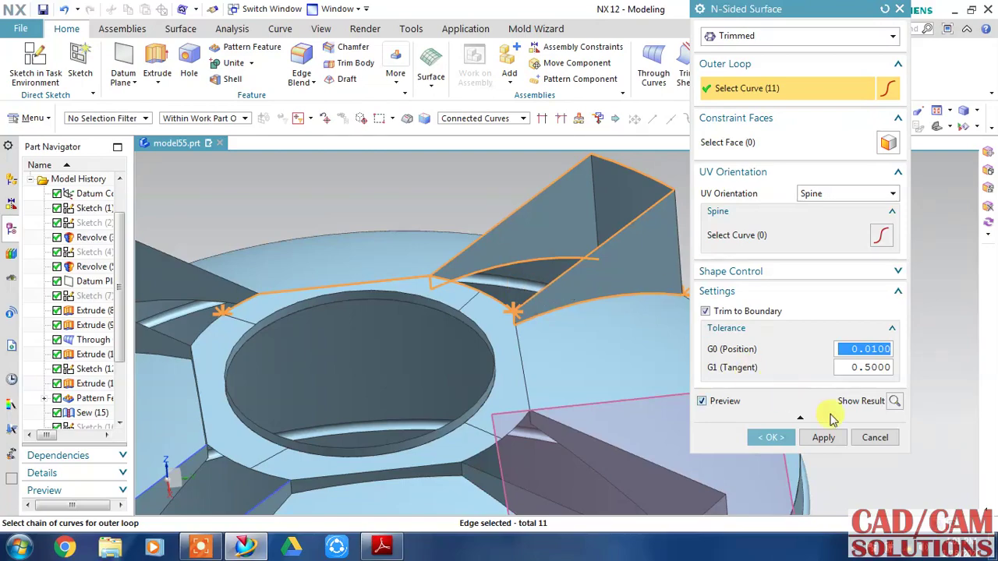
click(874, 439)
mouse_move(836, 361)
middle_down()
mouse_move(803, 334)
mouse_move(802, 351)
mouse_move(827, 379)
mouse_move(824, 345)
mouse_move(795, 313)
mouse_move(763, 330)
mouse_move(693, 468)
mouse_move(648, 452)
middle_up()
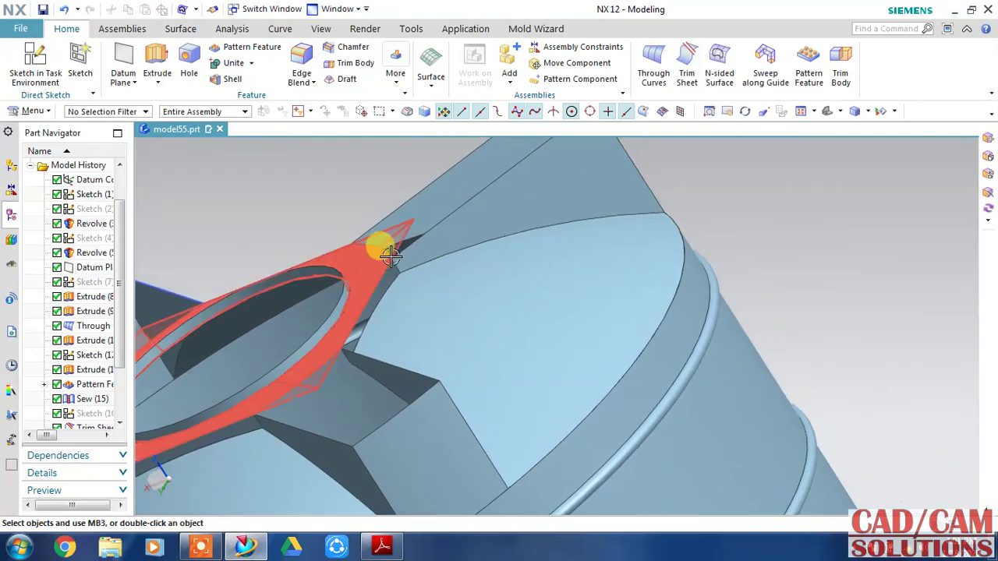
middle_drag(379, 249, 694, 182)
click(719, 58)
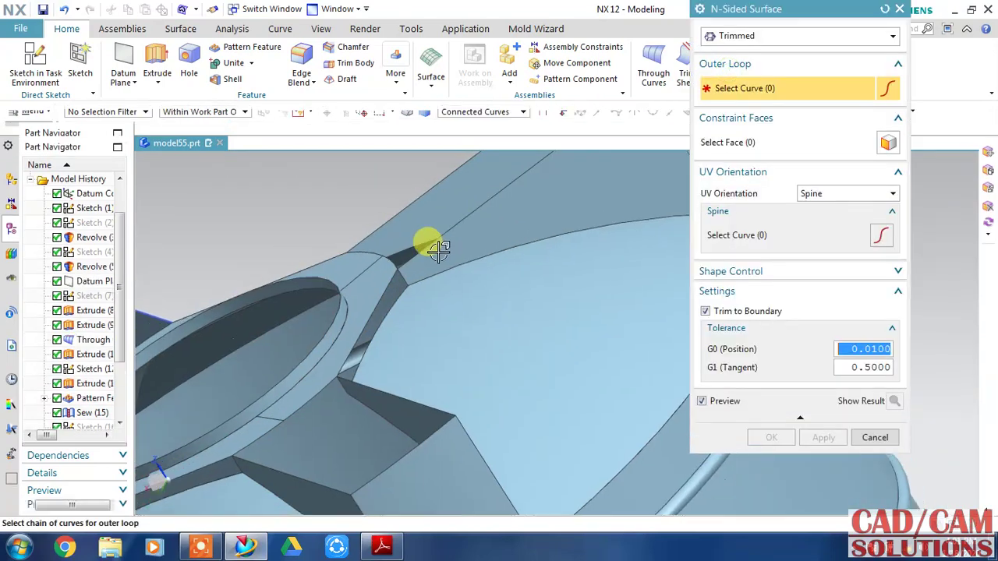
click(393, 285)
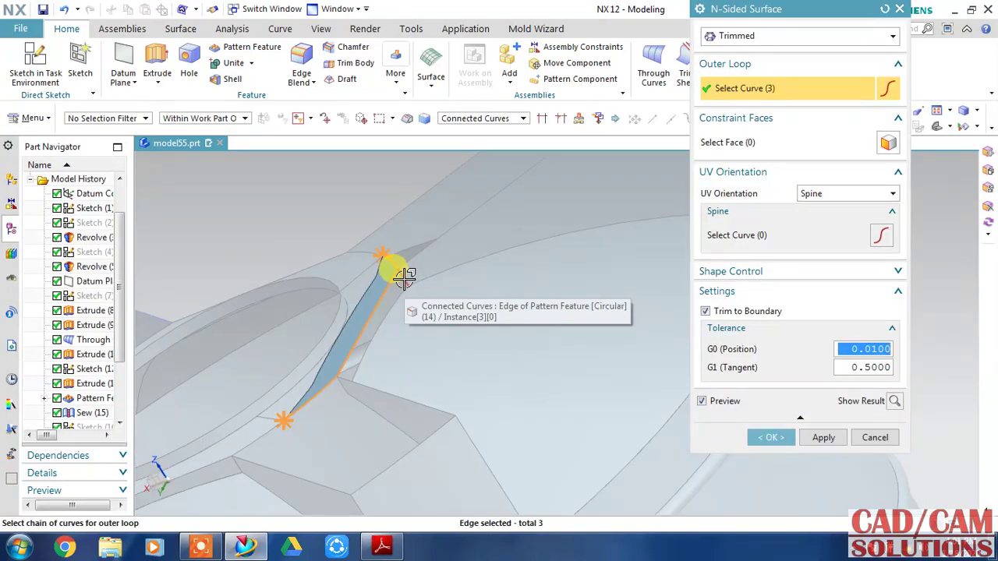
click(401, 275)
click(498, 290)
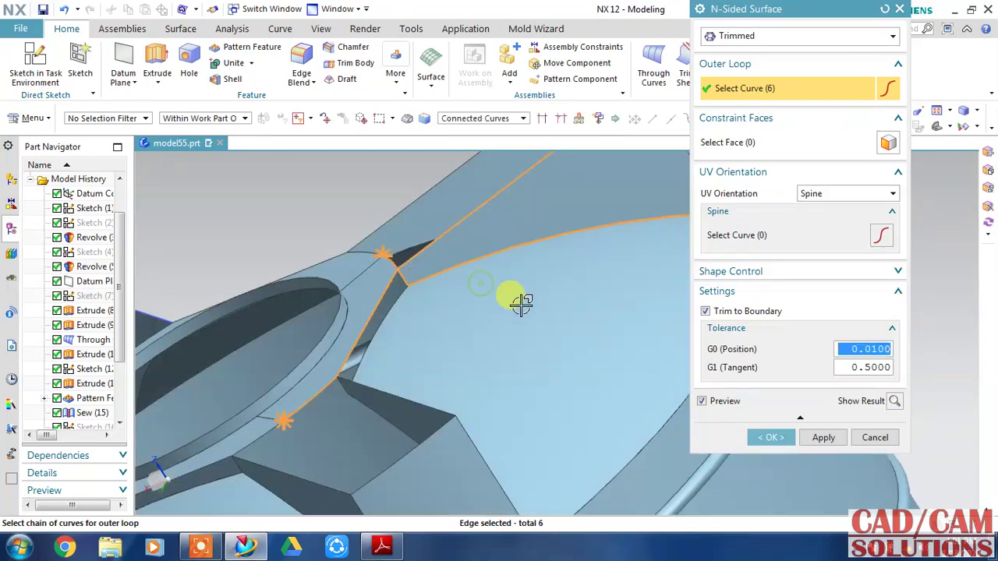
click(878, 444)
mouse_move(876, 424)
middle_down()
mouse_move(835, 300)
mouse_move(791, 383)
middle_up()
mouse_move(539, 286)
middle_down()
mouse_move(563, 341)
mouse_move(579, 160)
middle_up()
scroll(434, 390, down, 3)
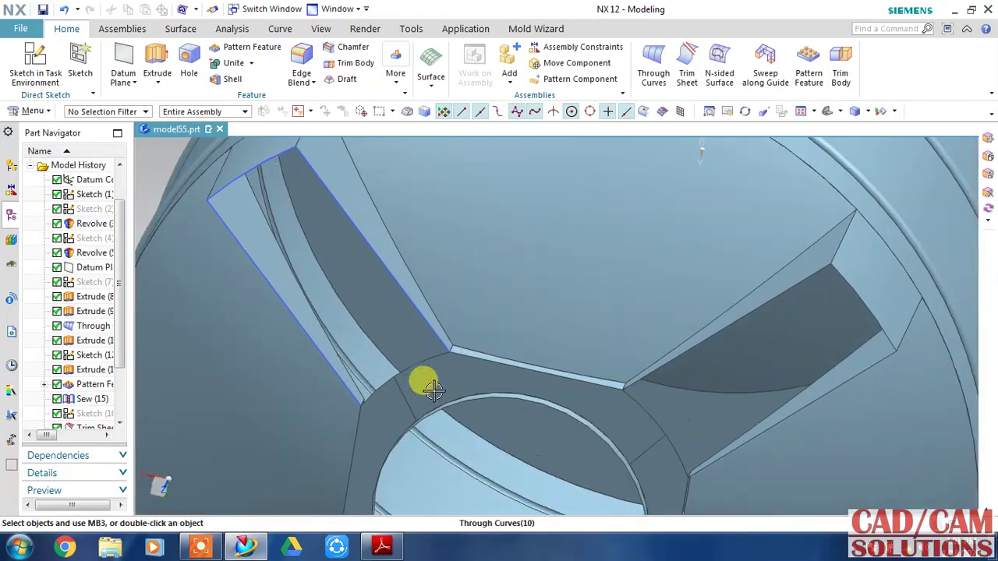
mouse_move(434, 390)
middle_down()
mouse_move(463, 374)
mouse_move(467, 361)
mouse_move(456, 355)
mouse_move(490, 311)
mouse_move(426, 464)
middle_up()
scroll(484, 340, up, 3)
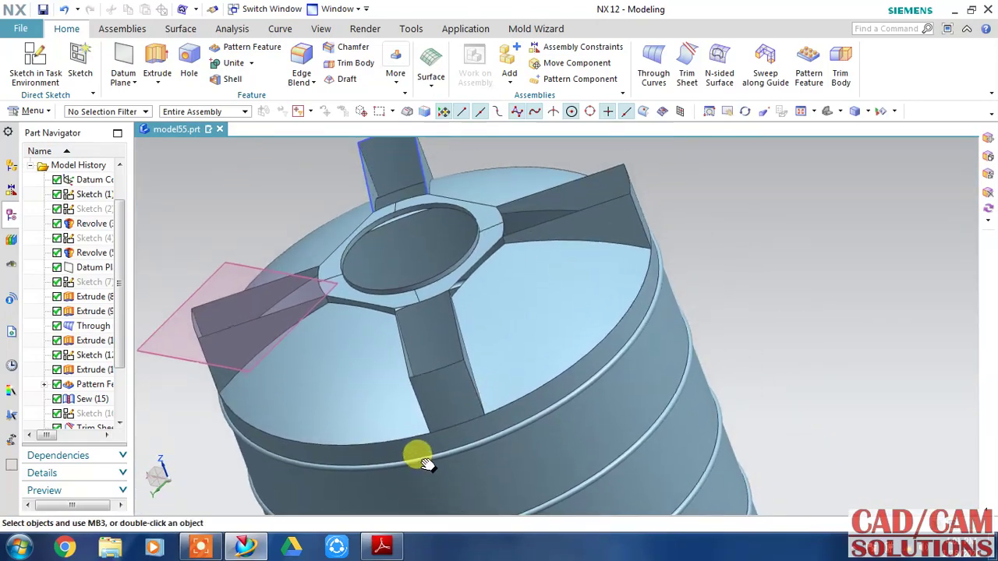
scroll(403, 251, down, 2)
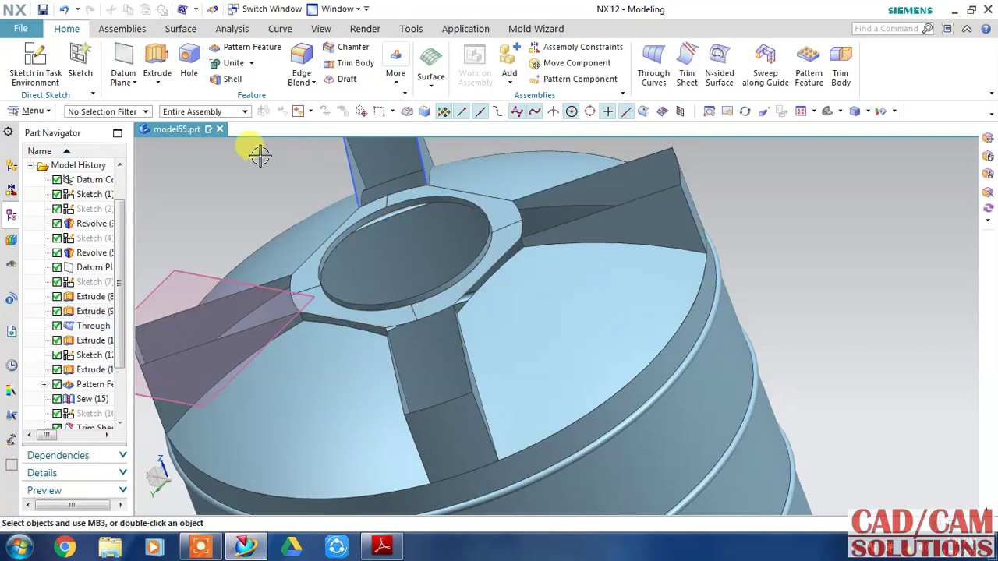
middle_drag(260, 155, 820, 323)
scroll(591, 270, down, 2)
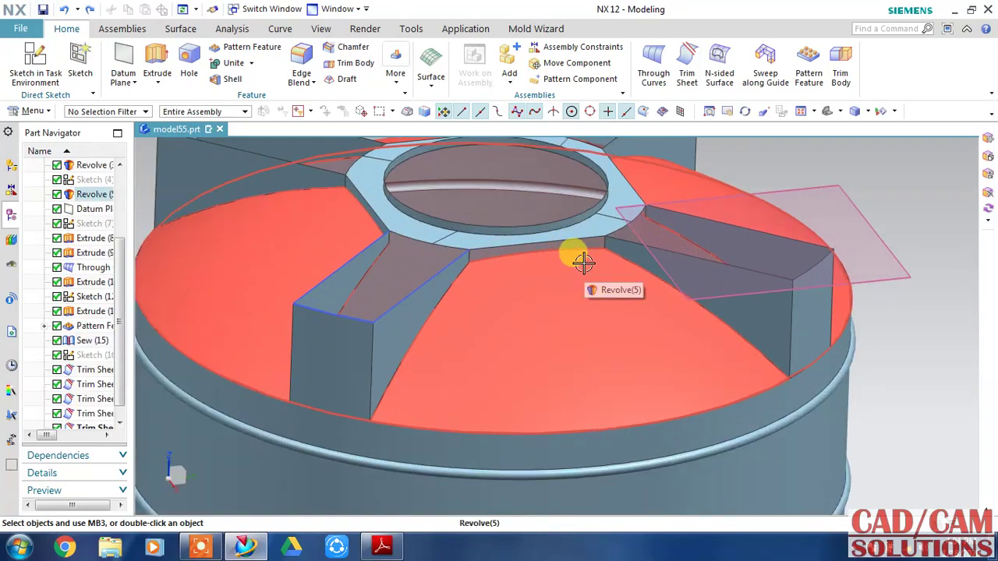
middle_drag(572, 258, 678, 121)
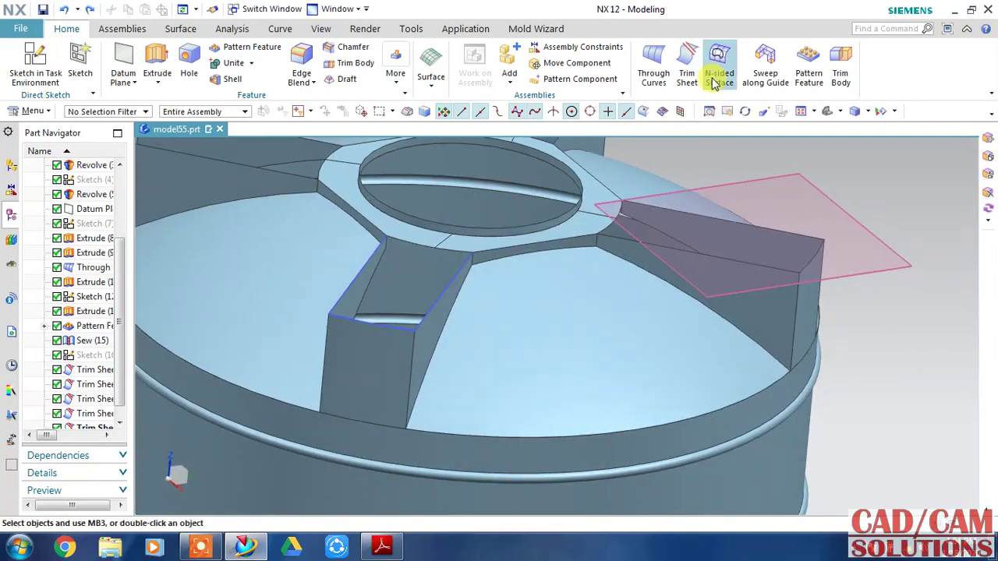
Step: Fill the first two rib-to-pad gaps with Through Curves surfaces between their opposite edges
click(653, 67)
scroll(488, 269, down, 2)
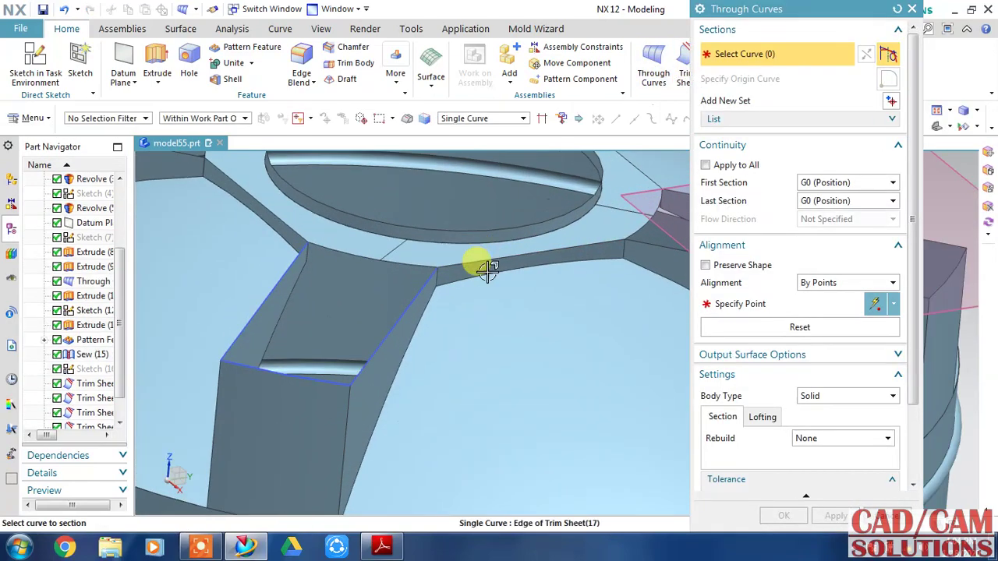
click(459, 264)
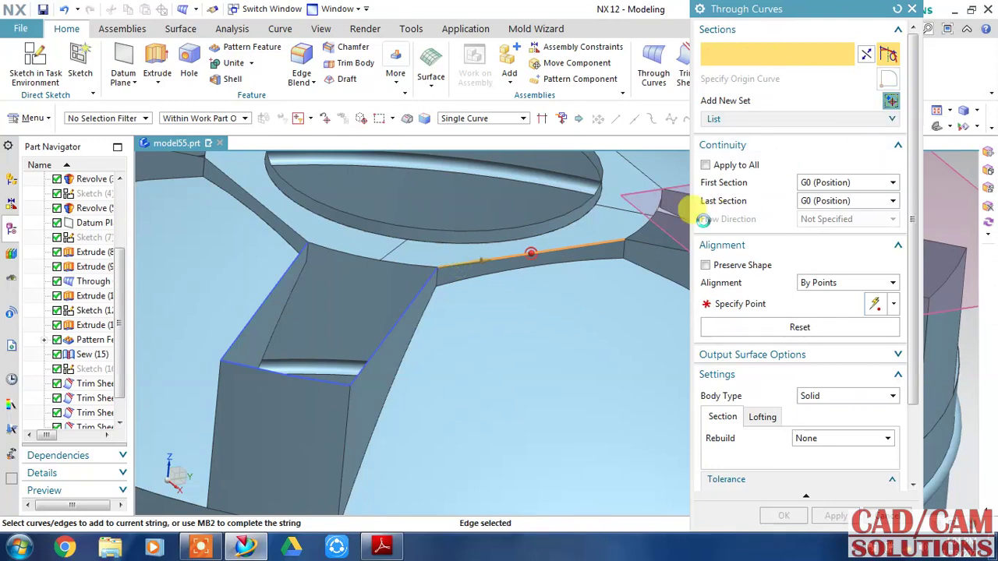
click(457, 271)
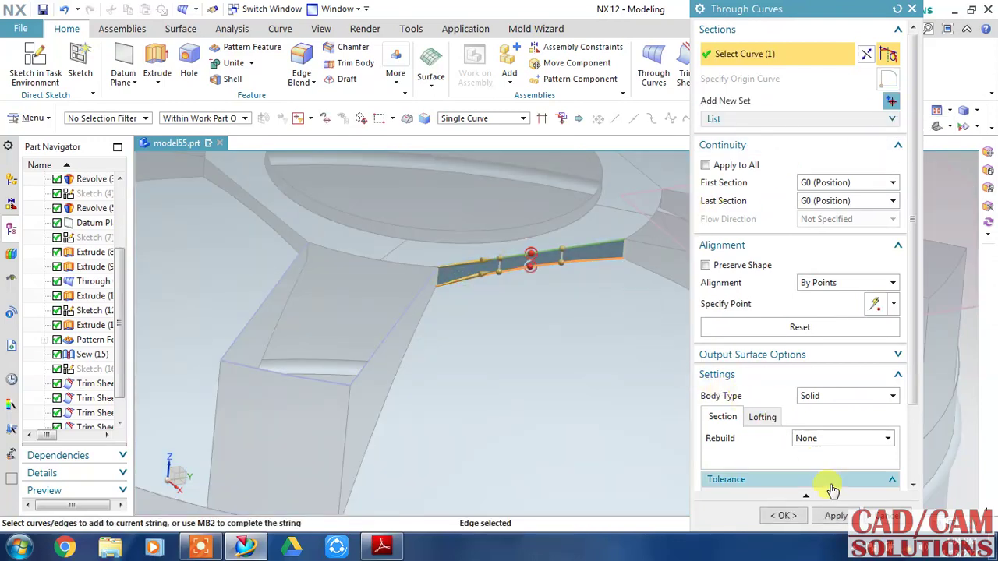
click(834, 516)
scroll(556, 316, up, 3)
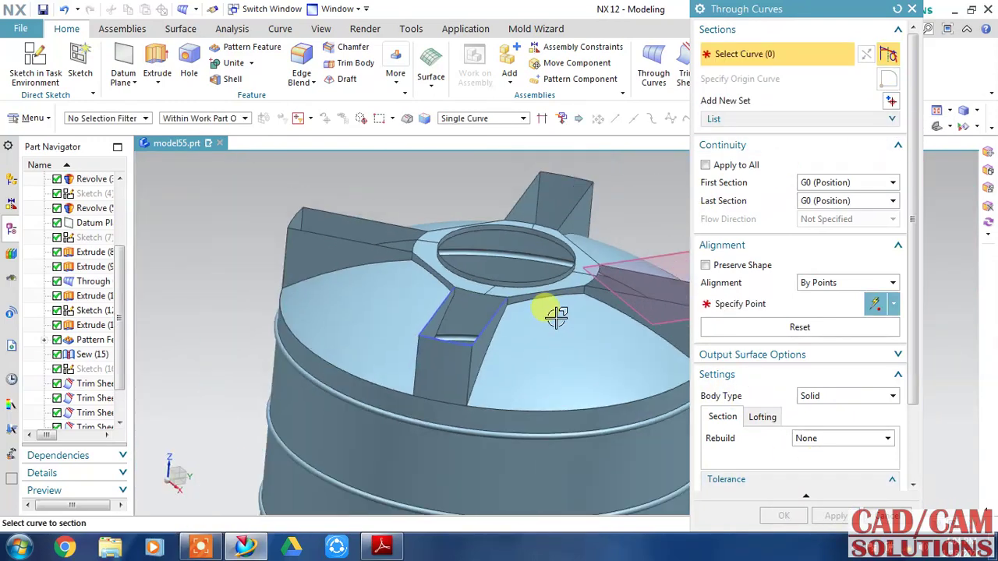
mouse_move(406, 311)
middle_down()
mouse_move(437, 267)
mouse_move(508, 290)
mouse_move(498, 302)
middle_up()
scroll(475, 263, down, 3)
scroll(447, 267, down, 2)
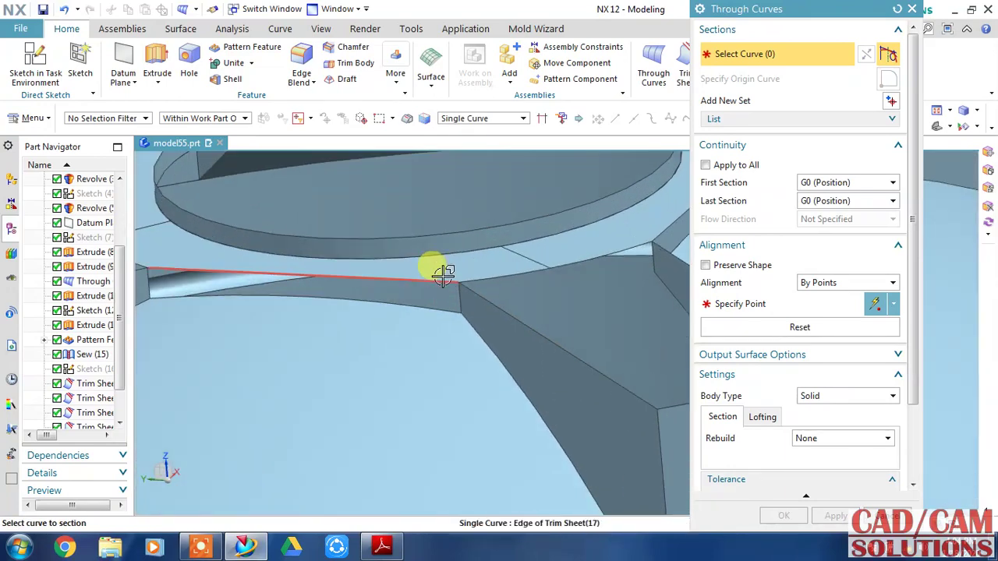
click(443, 274)
click(891, 103)
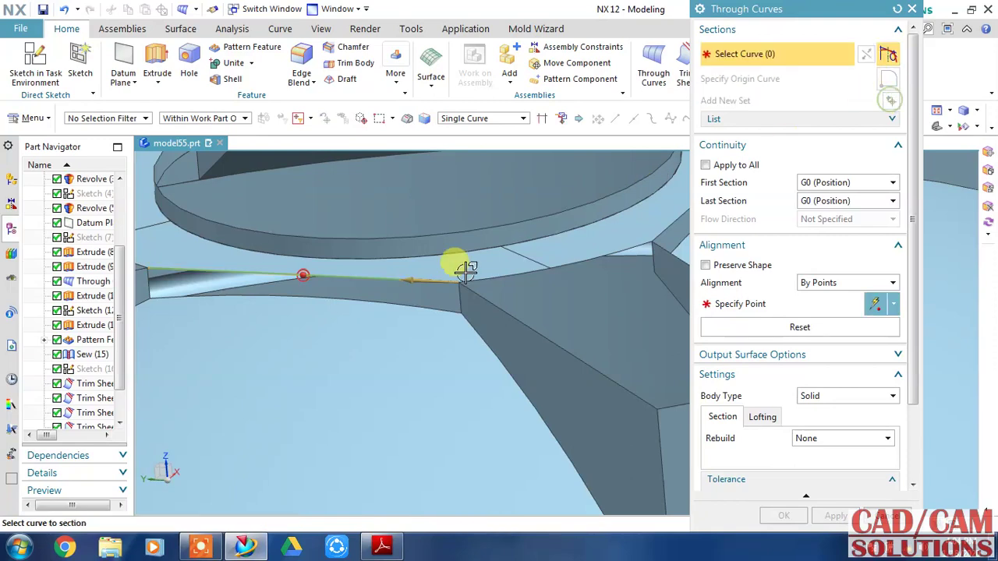
click(438, 301)
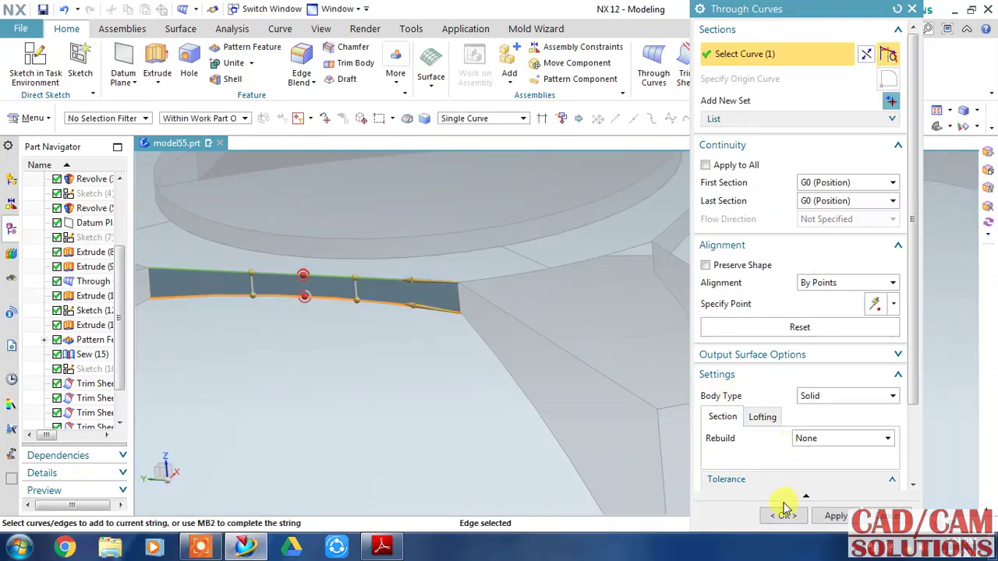
click(785, 508)
Step: Fill two more gaps with Through Curves surfaces spanning each gap's opposite edges
scroll(769, 497, up, 3)
middle_drag(769, 494, 828, 342)
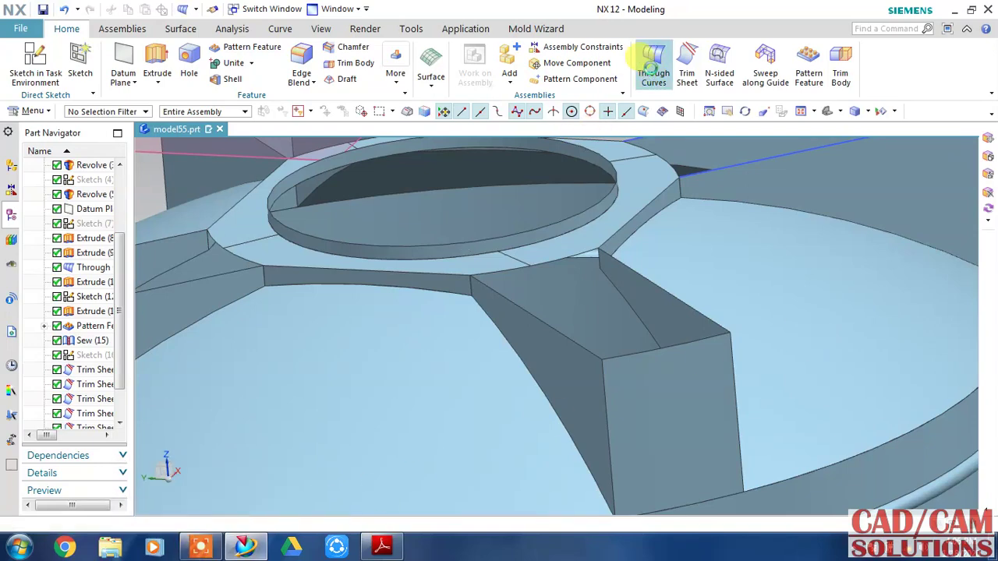
click(654, 69)
click(550, 268)
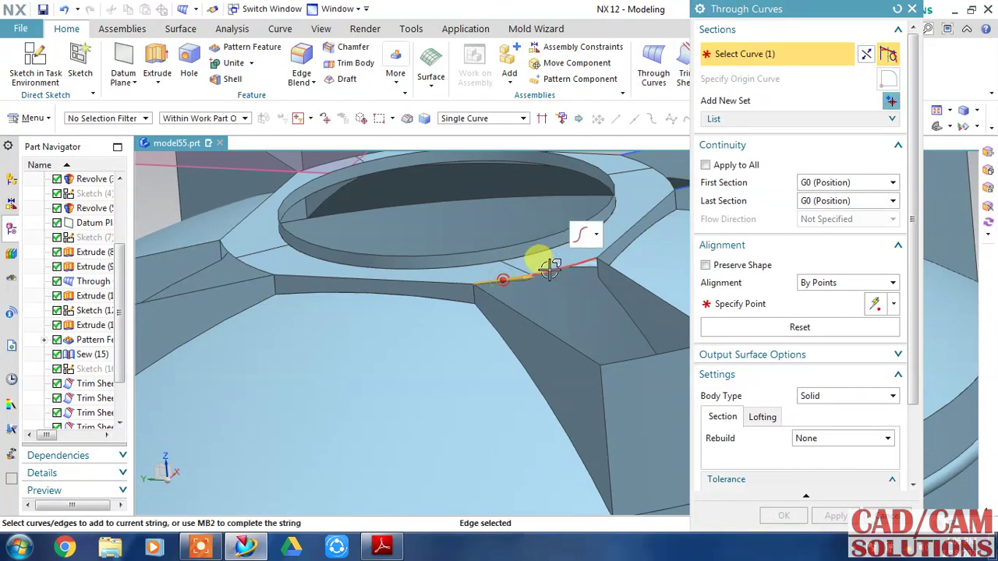
click(889, 102)
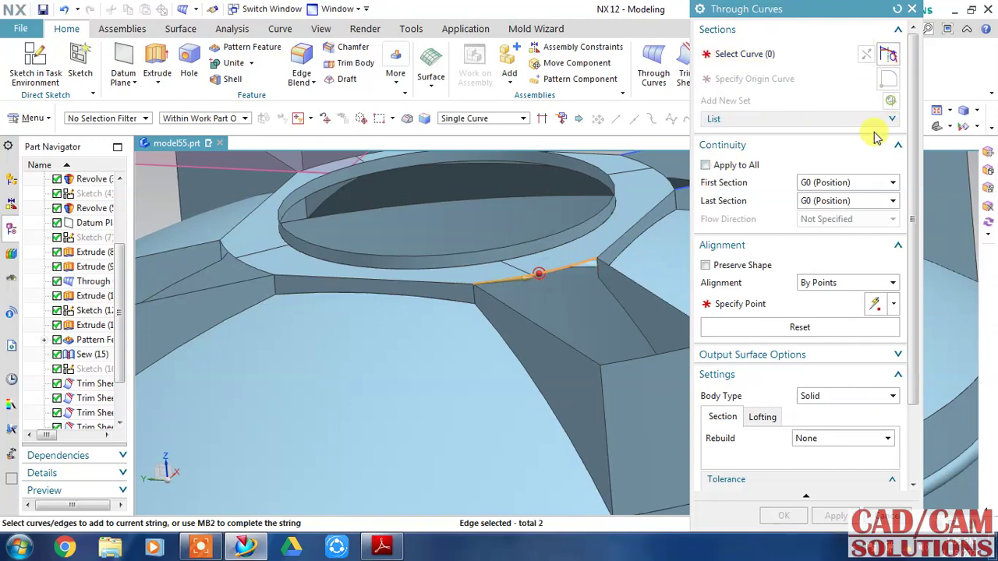
click(617, 357)
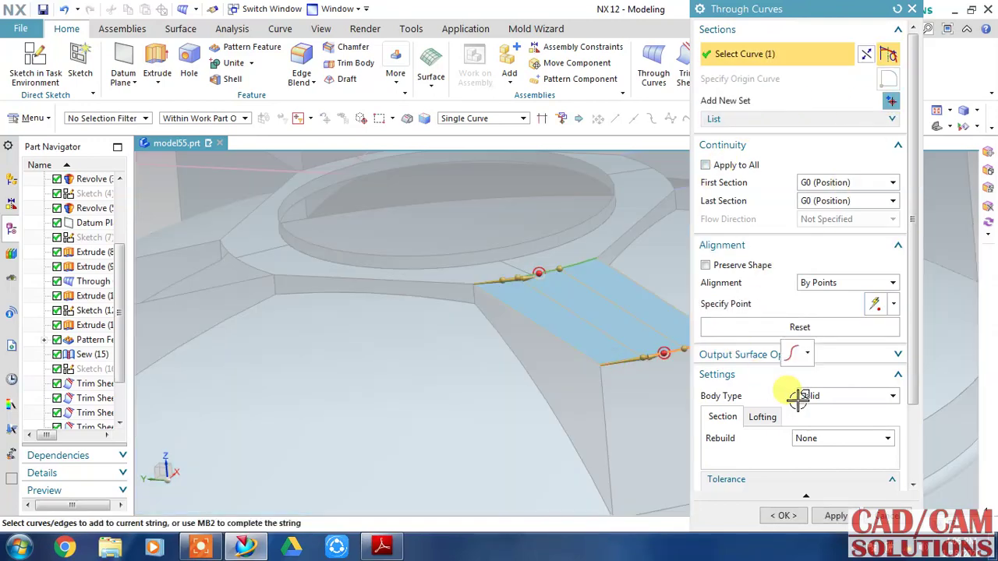
click(832, 516)
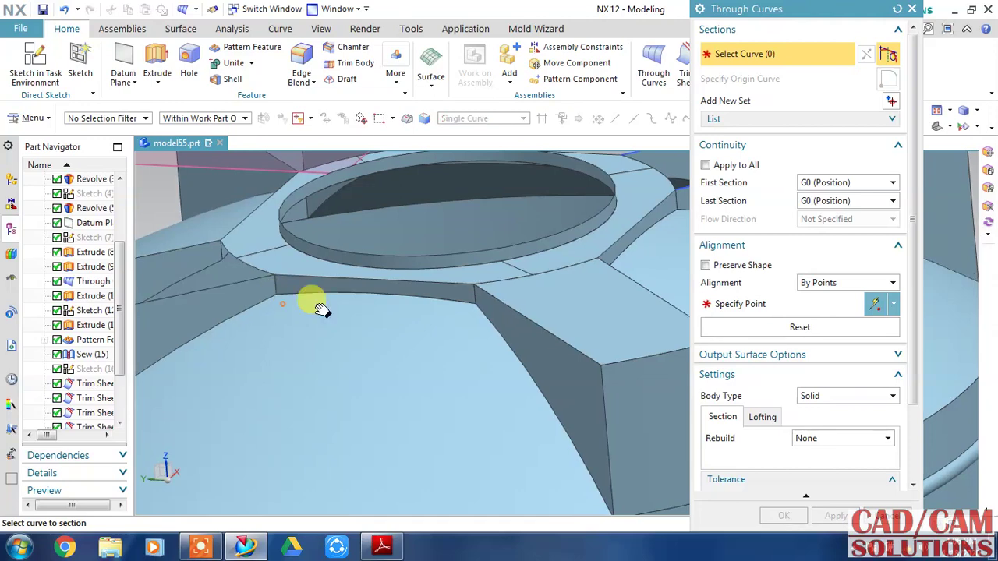
middle_drag(318, 307, 551, 290)
click(520, 261)
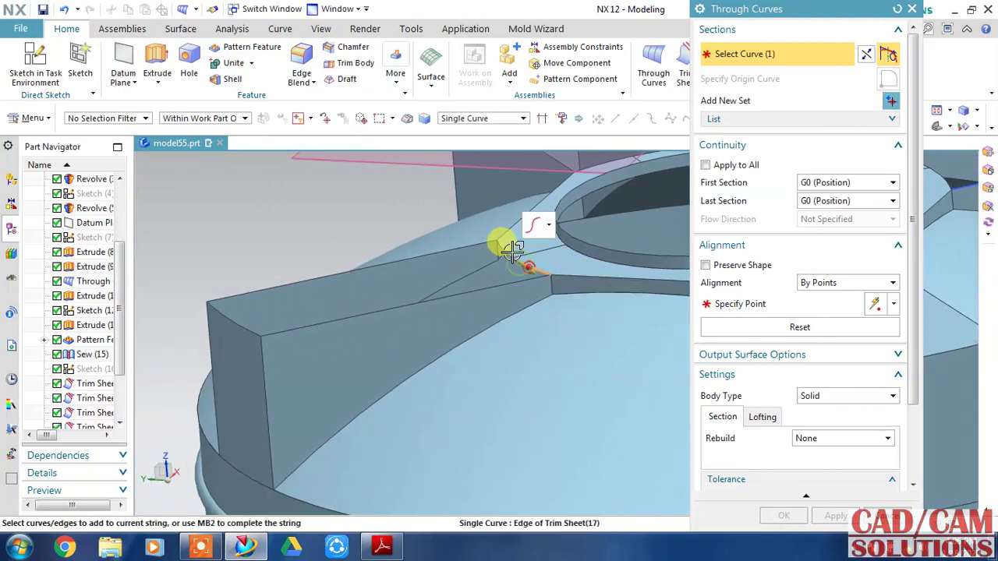
click(890, 101)
click(212, 307)
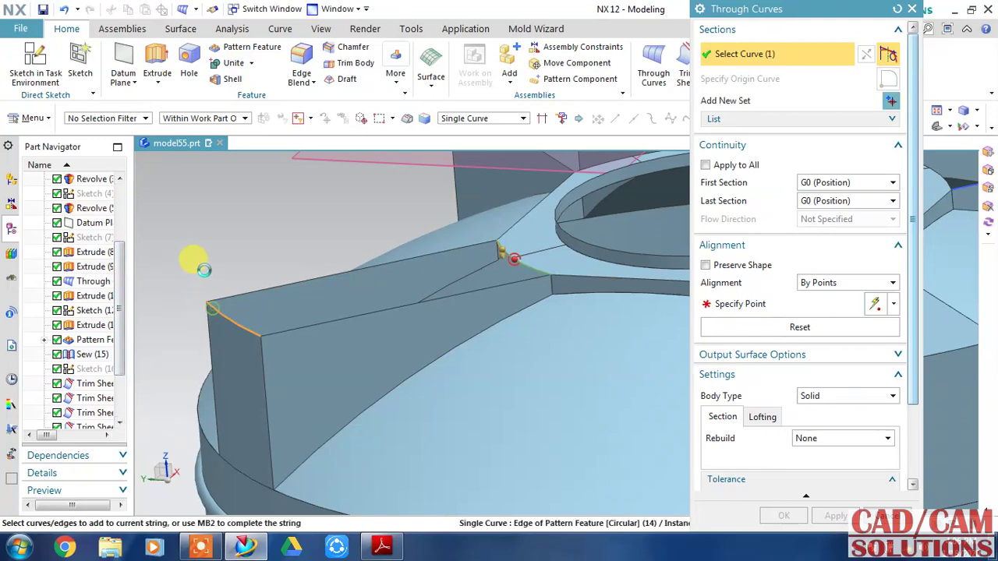
click(829, 519)
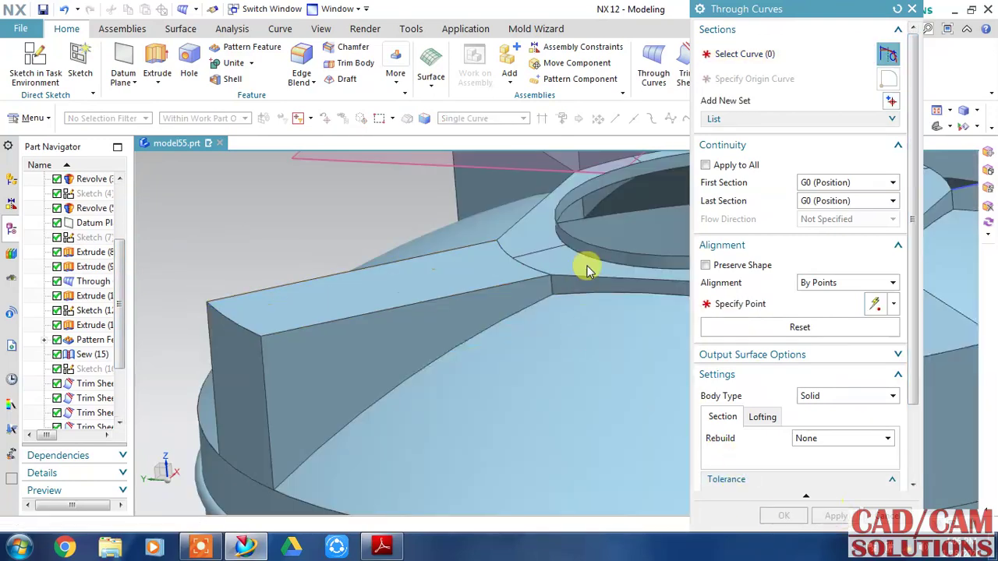
Step: Fill the gap at the rib end beside the pad, then pick both edge sections of the next gap
middle_drag(599, 266, 497, 431)
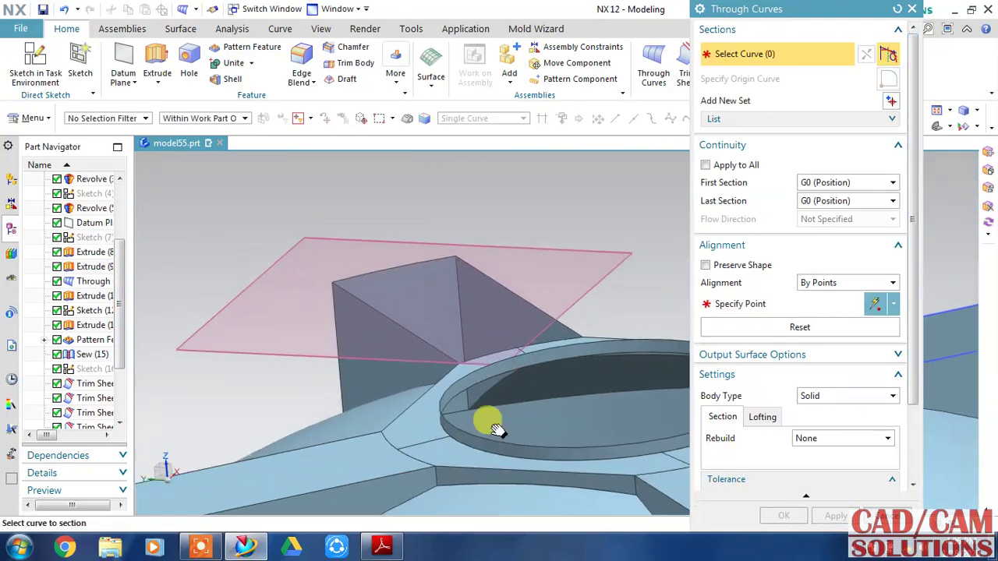
middle_drag(545, 344, 545, 339)
click(546, 341)
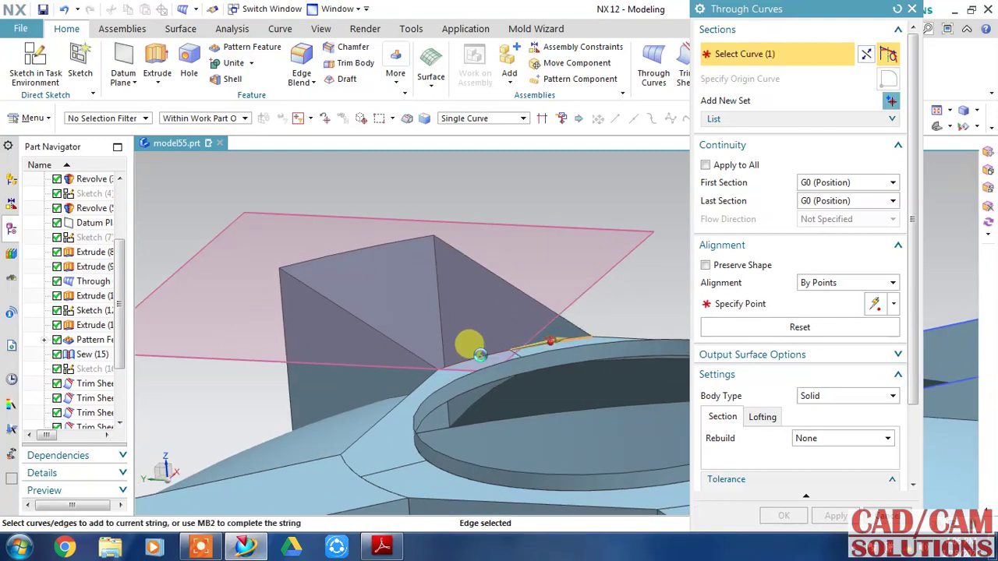
click(480, 355)
click(891, 100)
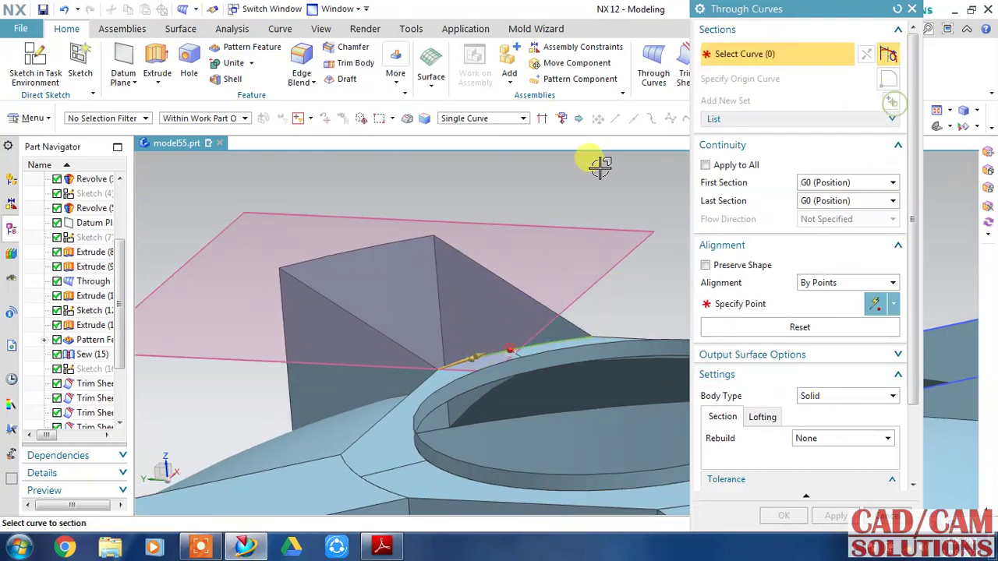
click(305, 262)
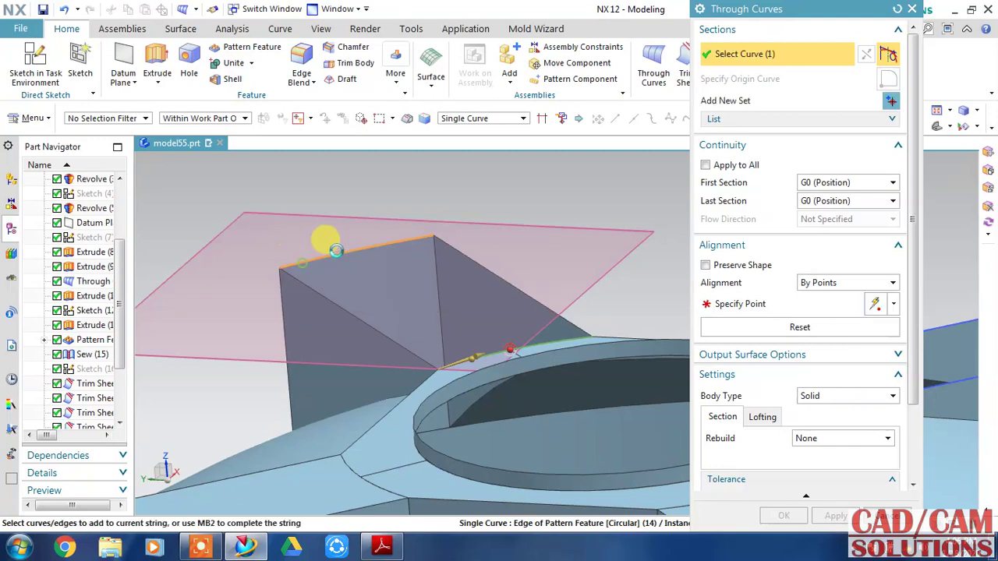
click(837, 517)
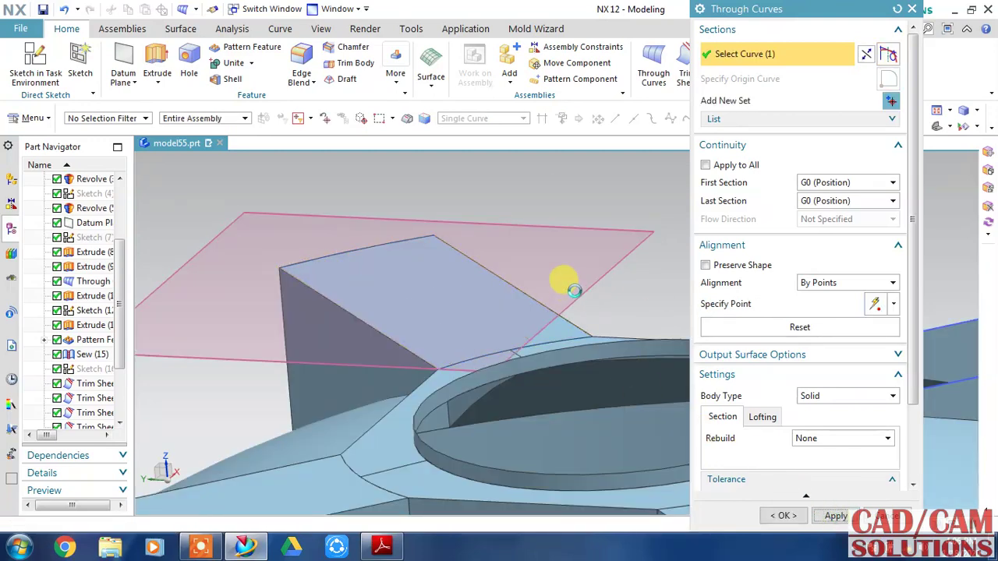
mouse_move(601, 283)
middle_down()
mouse_move(211, 257)
mouse_move(102, 217)
middle_up()
right_click(100, 216)
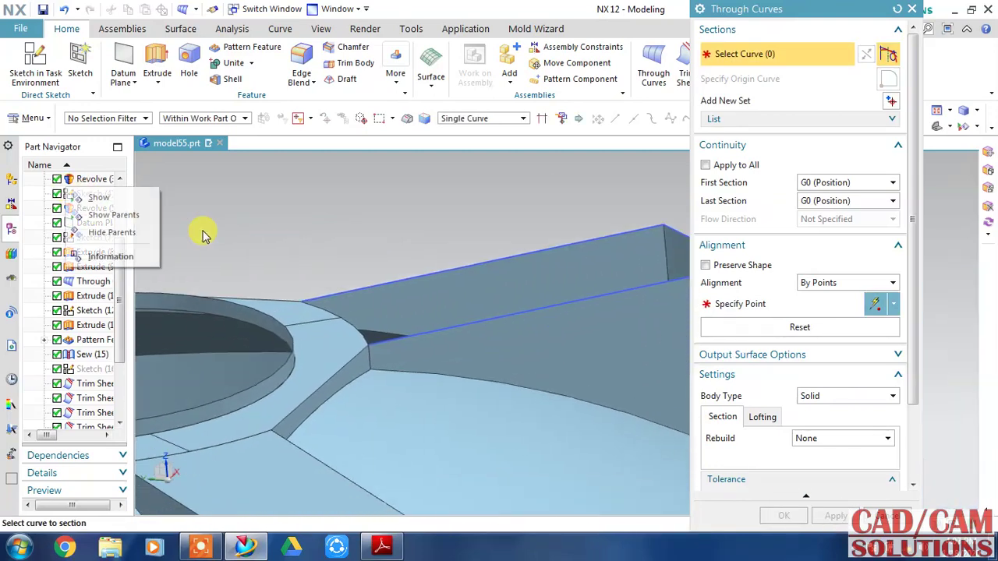
click(318, 312)
click(328, 307)
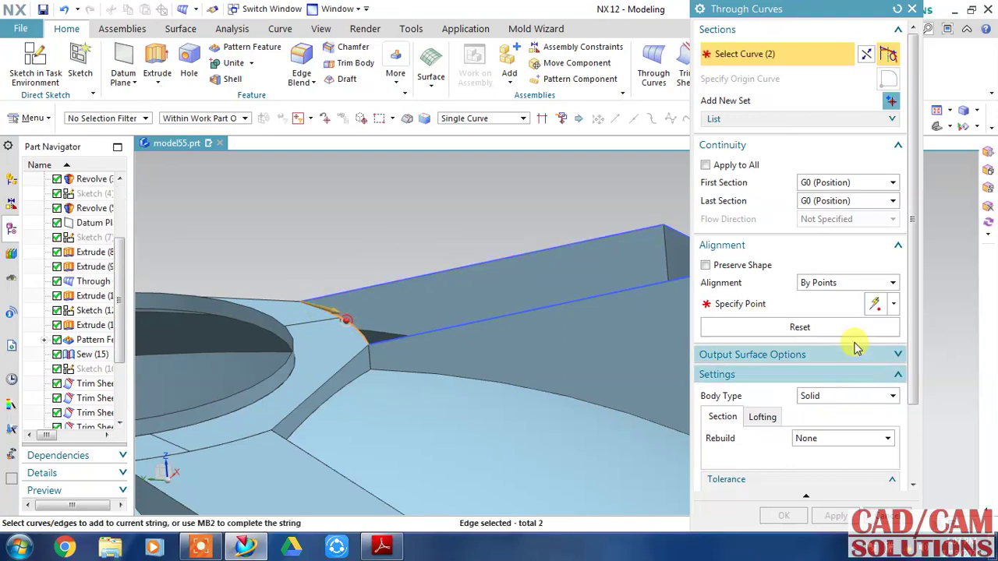
click(891, 101)
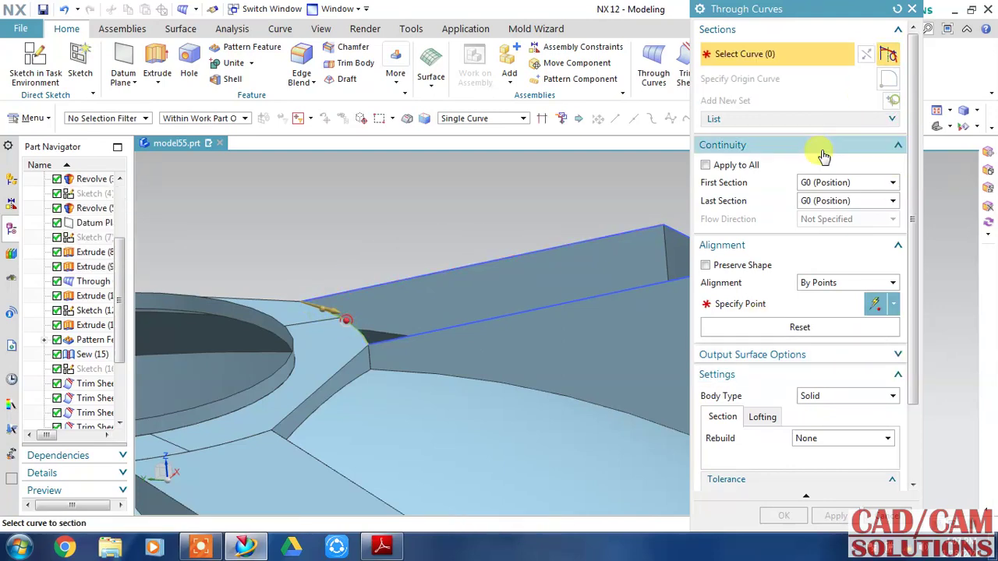
click(670, 225)
Step: Create the last Through Curves surface closing the rib's open end and inspect the filled ribs
click(784, 515)
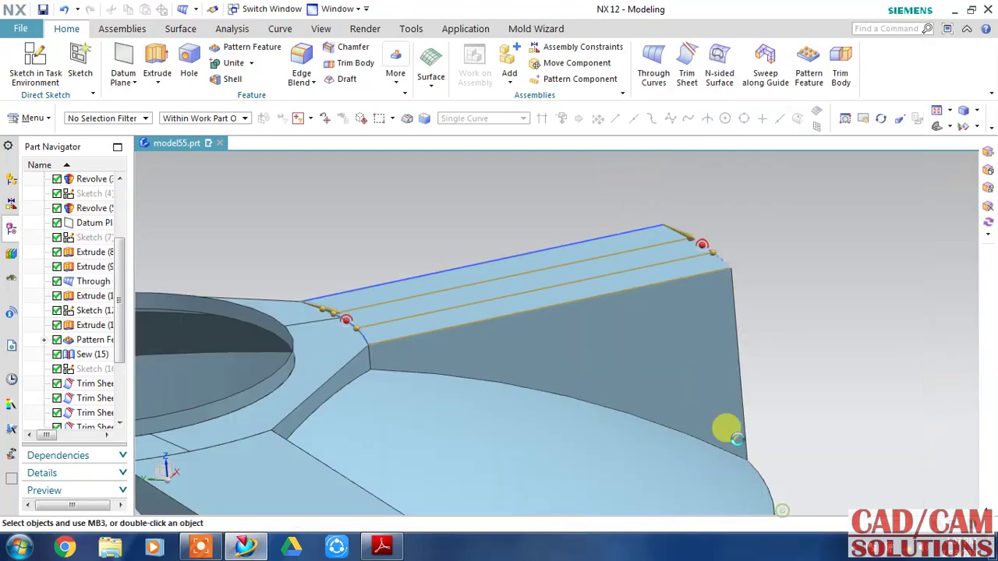
scroll(495, 223, down, 3)
middle_drag(494, 223, 695, 245)
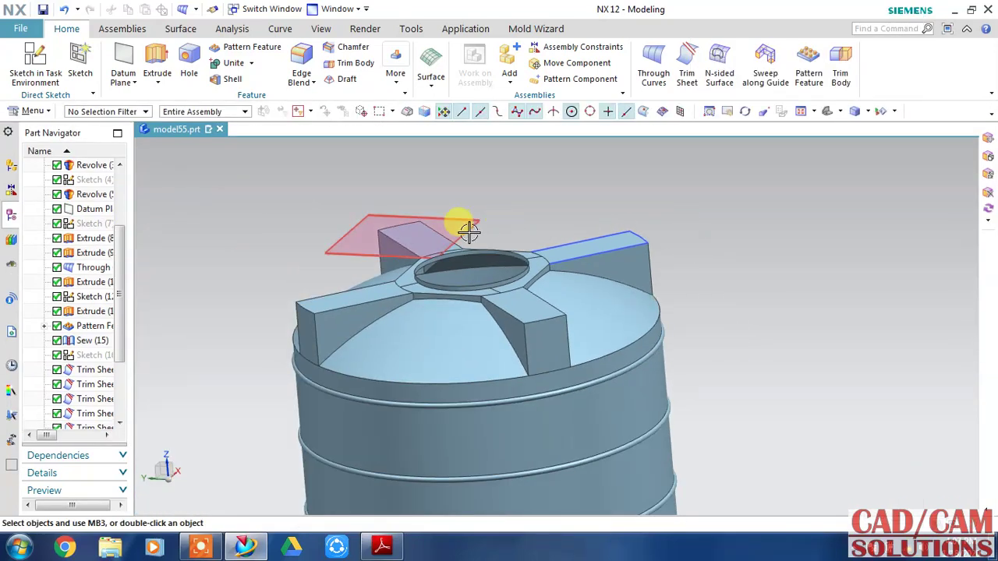
mouse_move(517, 223)
middle_down()
mouse_move(533, 259)
mouse_move(573, 249)
mouse_move(450, 205)
mouse_move(453, 219)
mouse_move(468, 223)
mouse_move(455, 193)
middle_up()
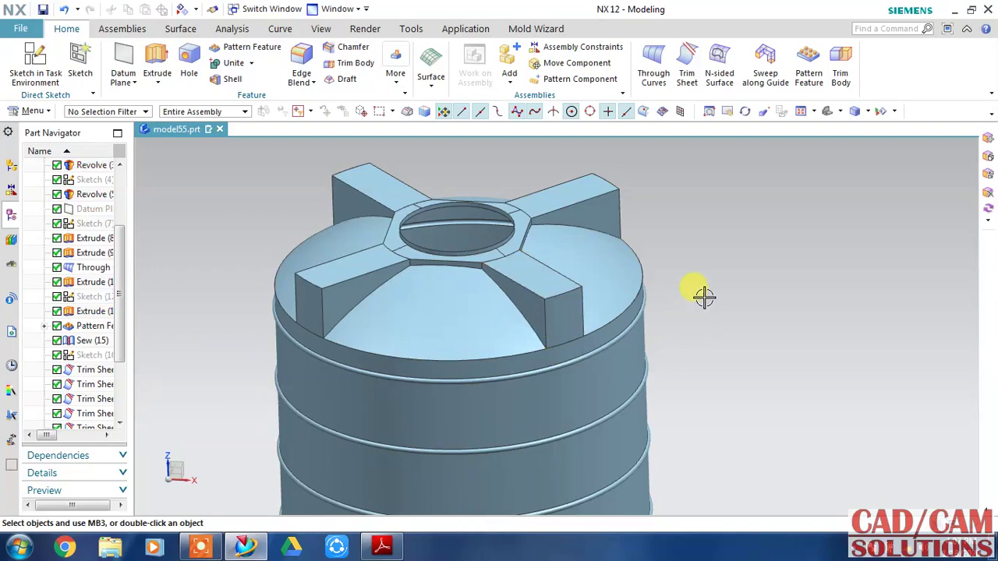
mouse_move(711, 280)
middle_down()
mouse_move(709, 207)
mouse_move(697, 274)
mouse_move(673, 285)
mouse_move(661, 339)
mouse_move(663, 305)
mouse_move(679, 283)
mouse_move(671, 289)
middle_up()
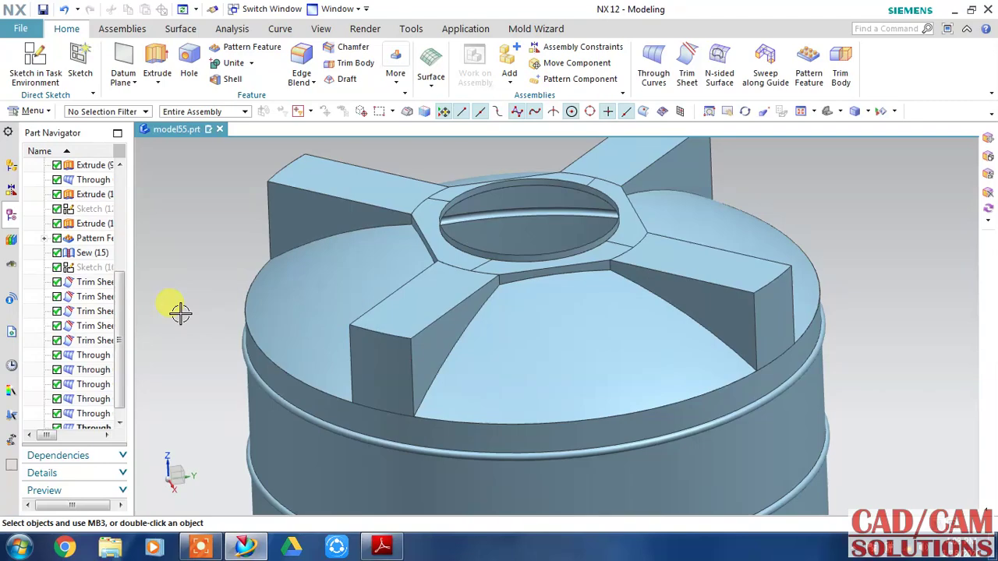
click(31, 111)
mouse_move(39, 183)
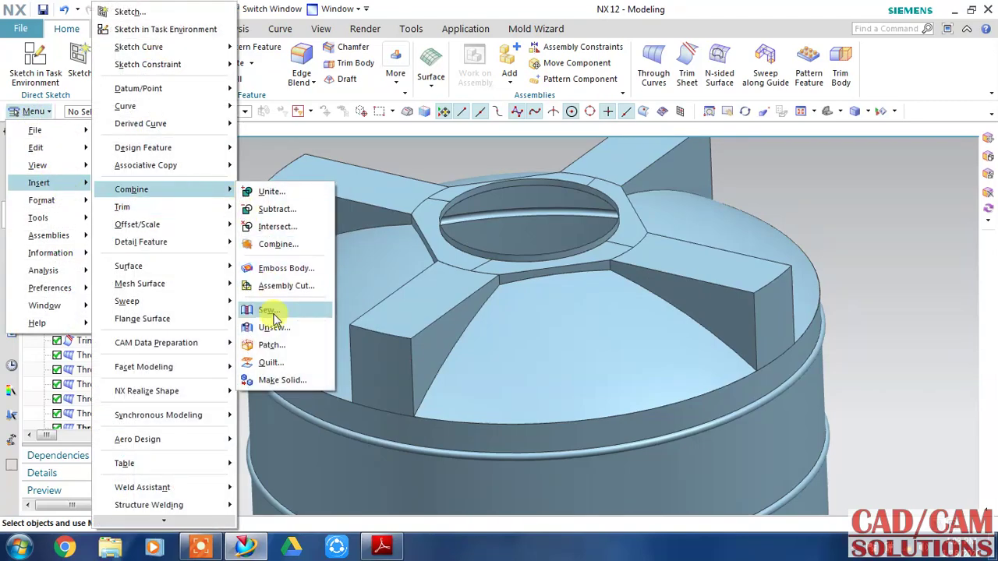
Step: Start a Sew with the tank wall as target, adding the front rib, left sector, pad ring and cone sheets
click(286, 308)
click(266, 380)
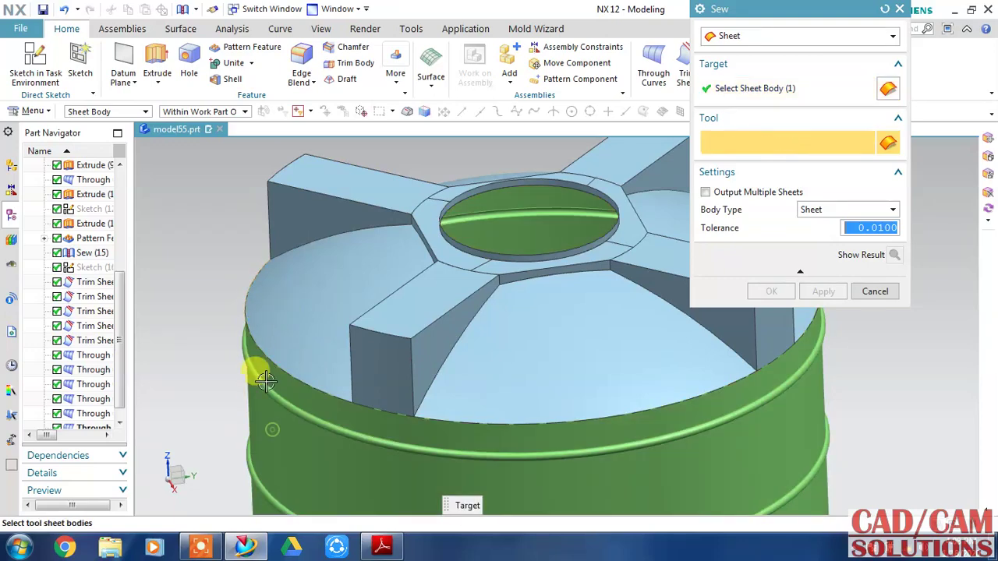
click(449, 316)
click(388, 382)
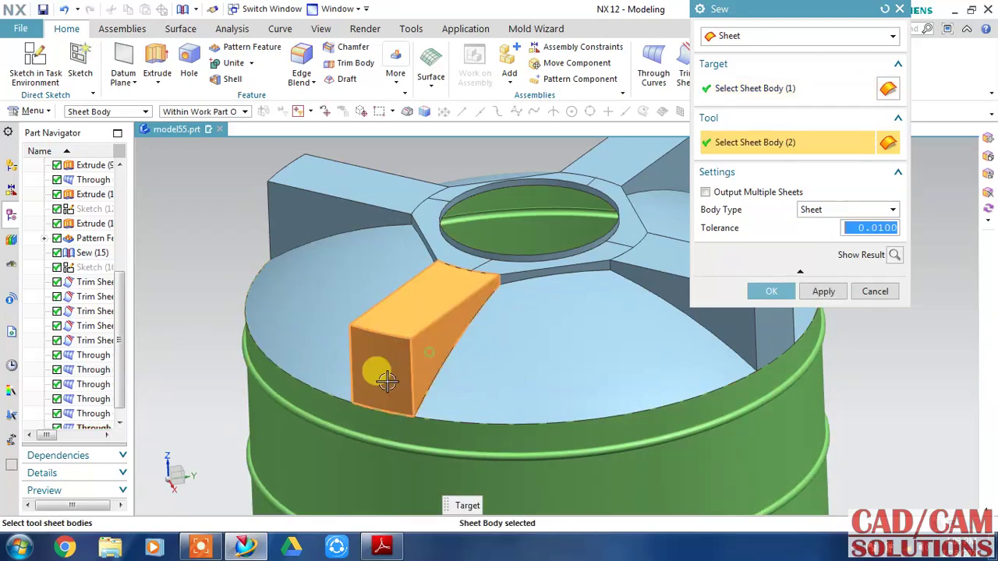
click(421, 217)
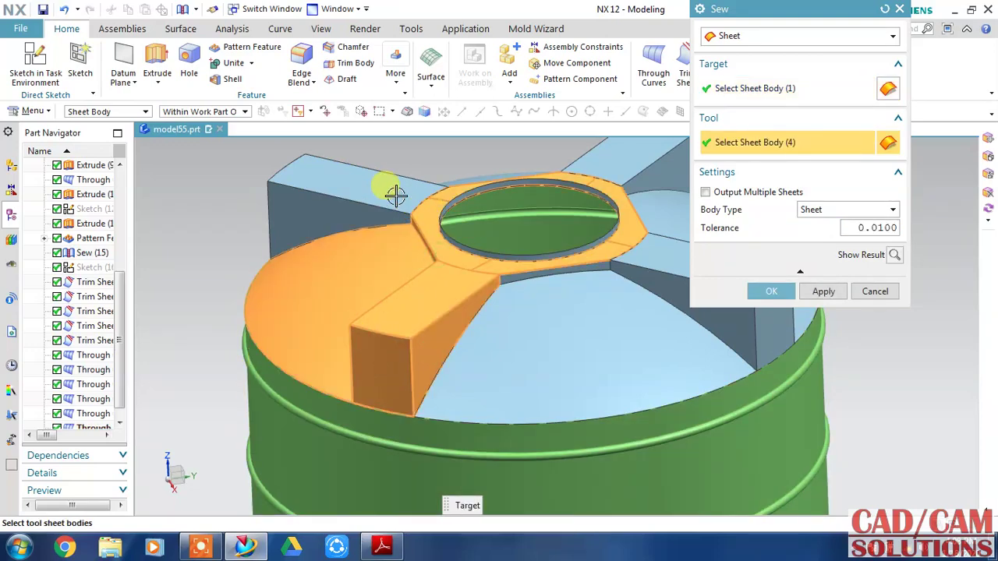
click(396, 195)
click(442, 234)
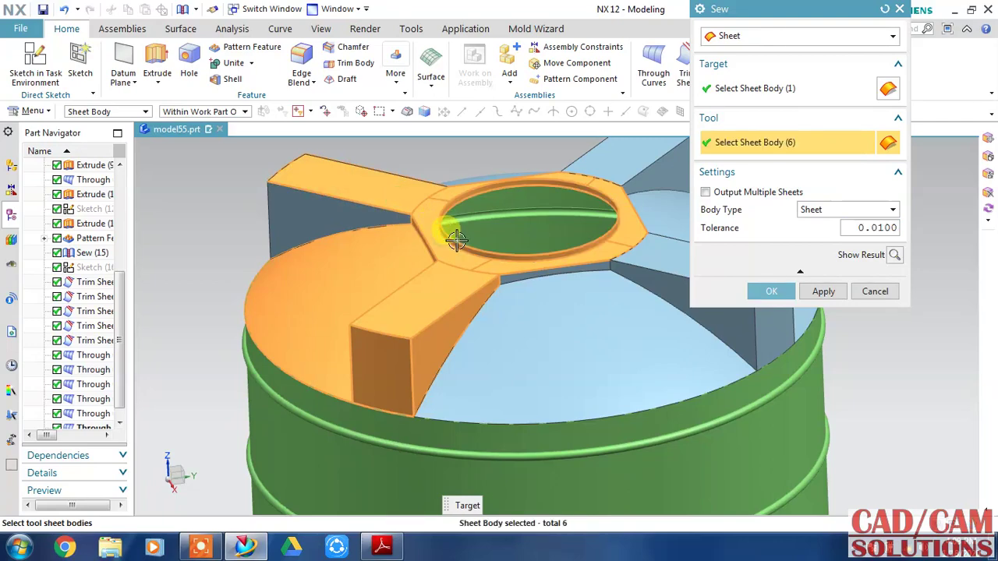
click(513, 281)
Step: Add the right wall, right rib, back and back-left rib sheets, then sew all 16 tool sheets
click(679, 330)
click(651, 268)
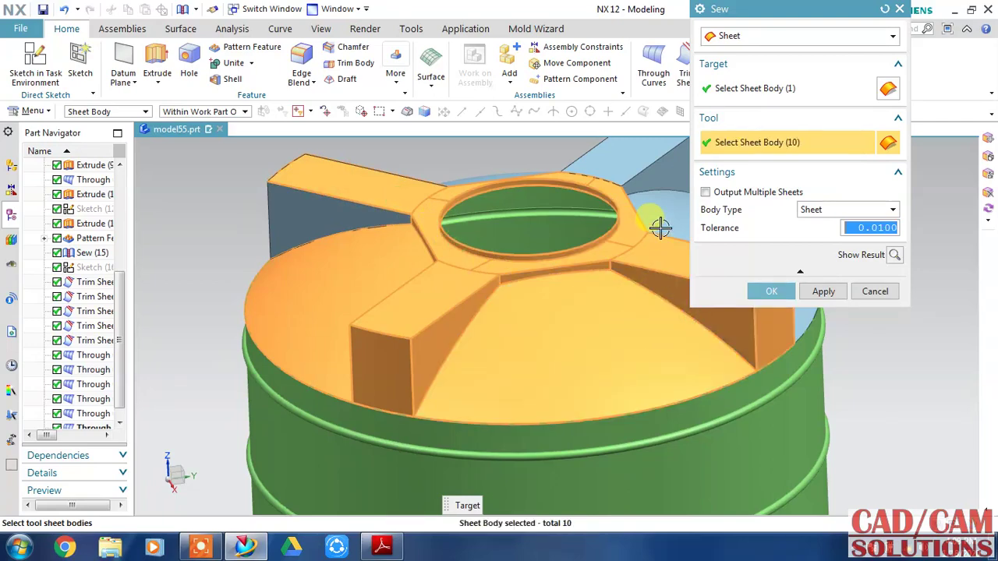
click(660, 226)
click(632, 164)
click(493, 167)
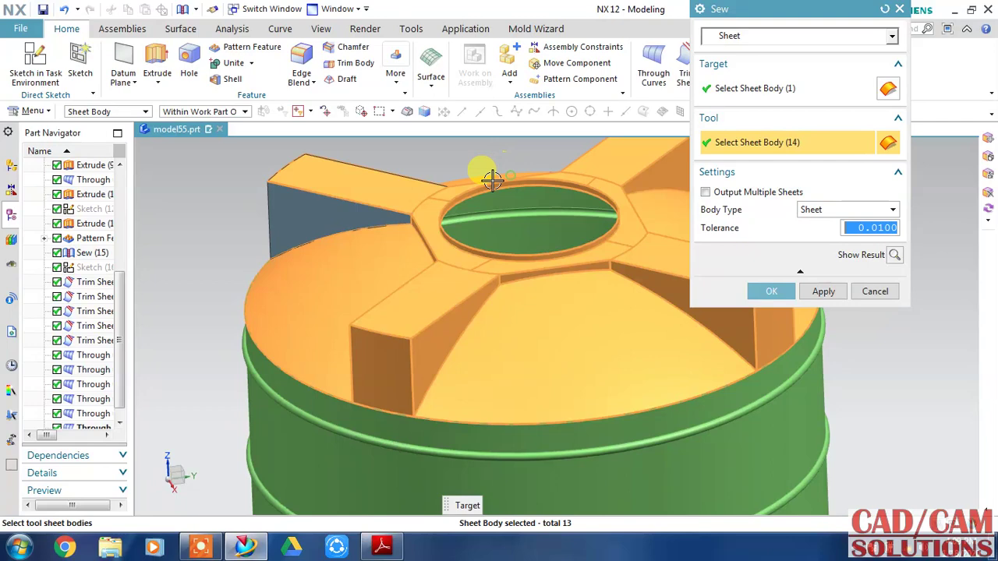
click(370, 200)
scroll(577, 324, down, 2)
middle_drag(601, 336, 478, 346)
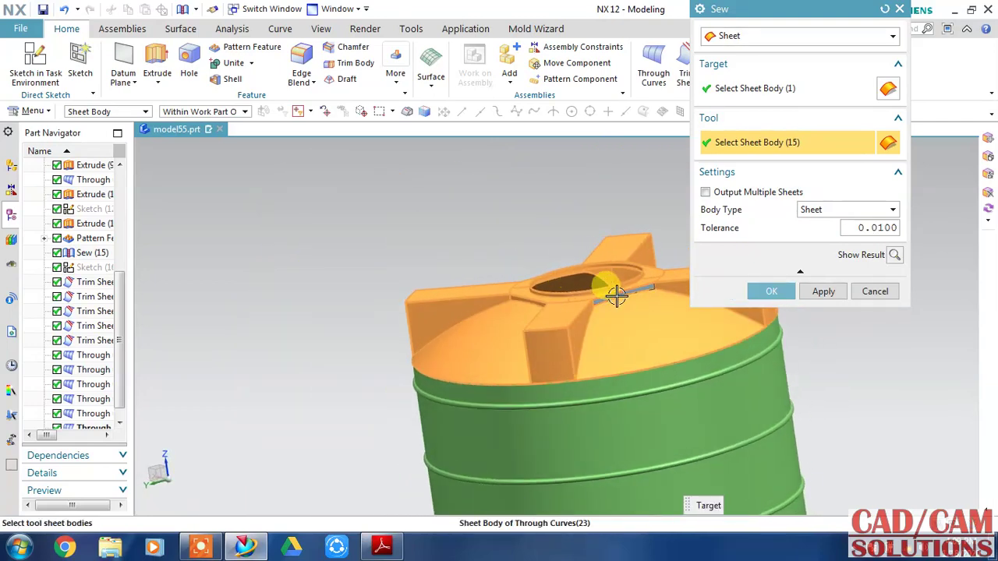
mouse_move(573, 315)
middle_down()
mouse_move(512, 341)
mouse_move(512, 267)
mouse_move(601, 344)
middle_up()
click(772, 292)
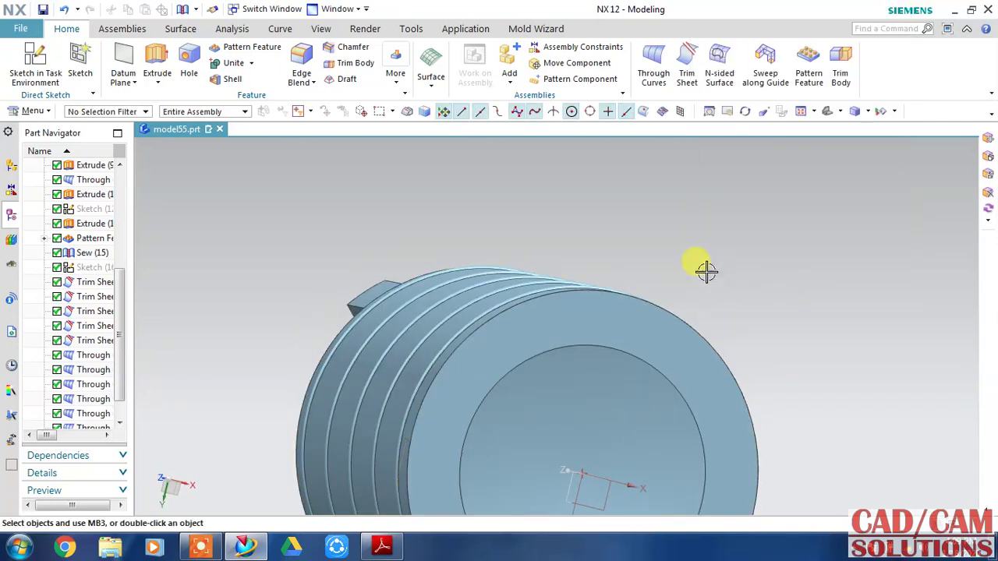
Step: Round the tank's bottom circular rim with a 20 mm Edge Blend
mouse_move(586, 199)
middle_down()
mouse_move(587, 250)
mouse_move(629, 268)
mouse_move(671, 257)
middle_up()
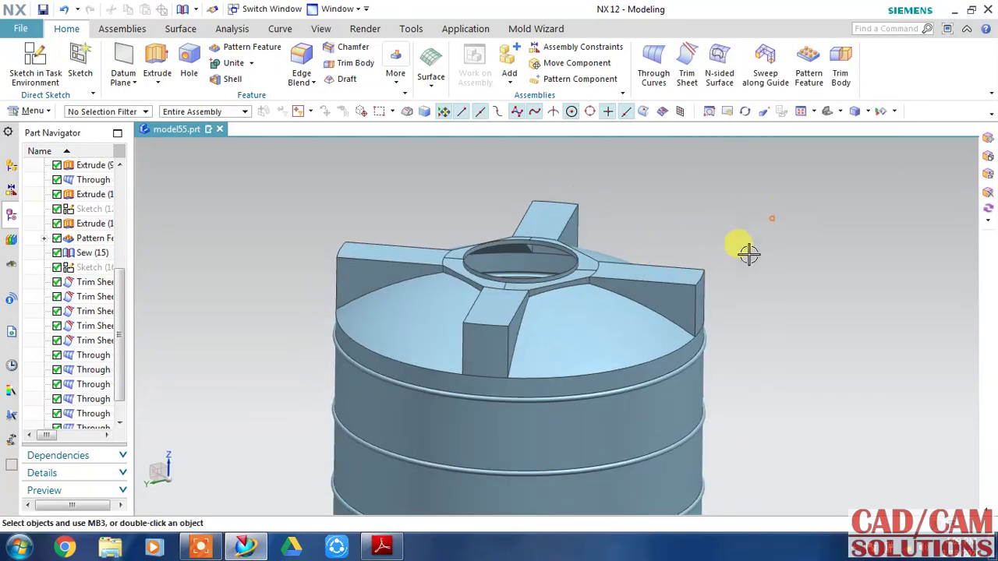
mouse_move(728, 270)
middle_down()
mouse_move(720, 236)
mouse_move(702, 226)
middle_up()
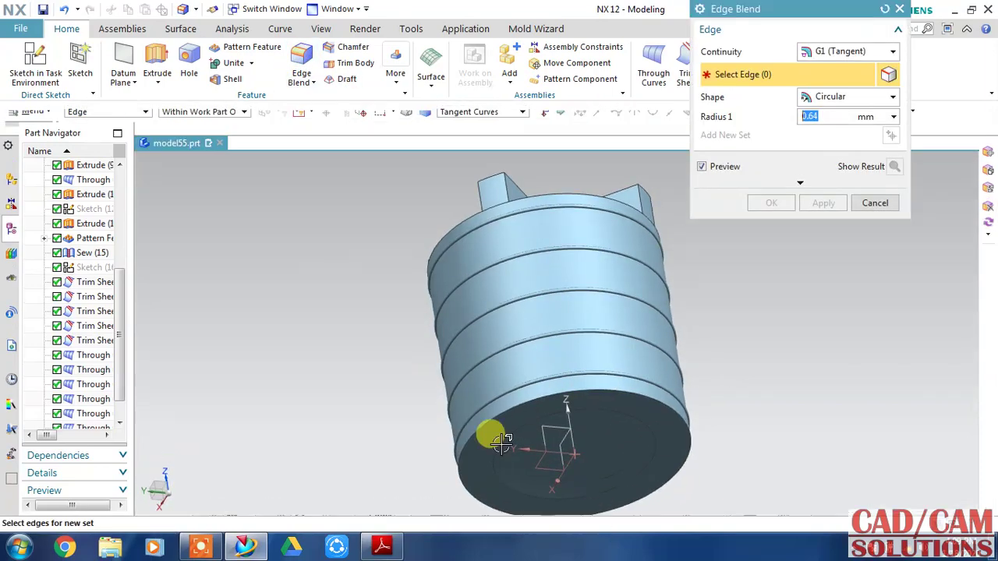
click(662, 398)
text(20)
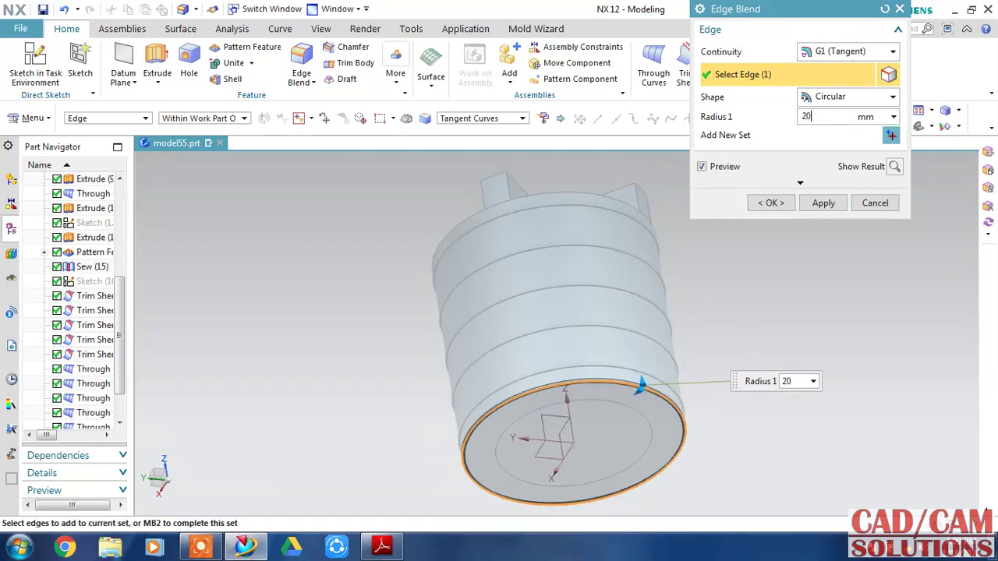
key(Return)
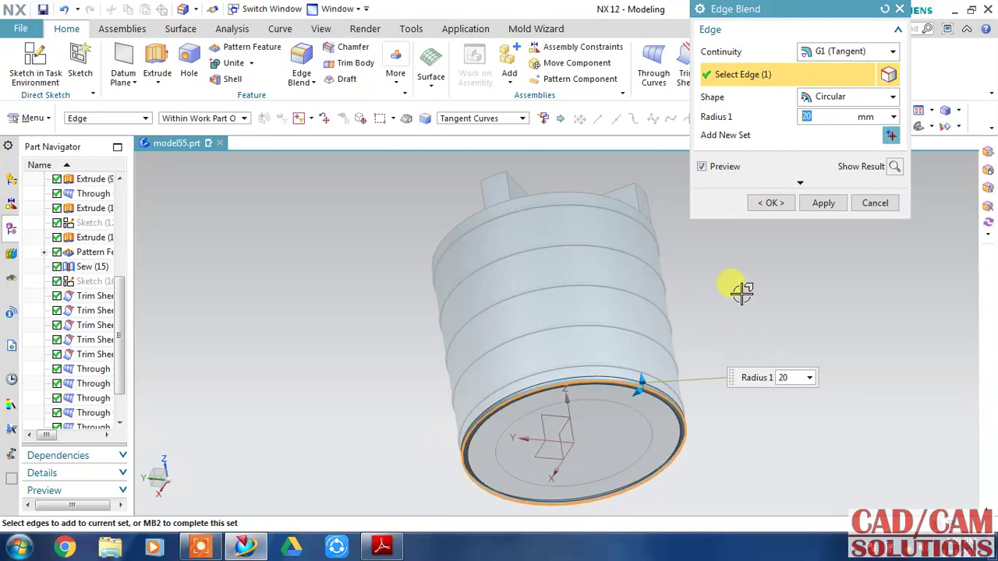
click(768, 202)
middle_drag(717, 265, 708, 314)
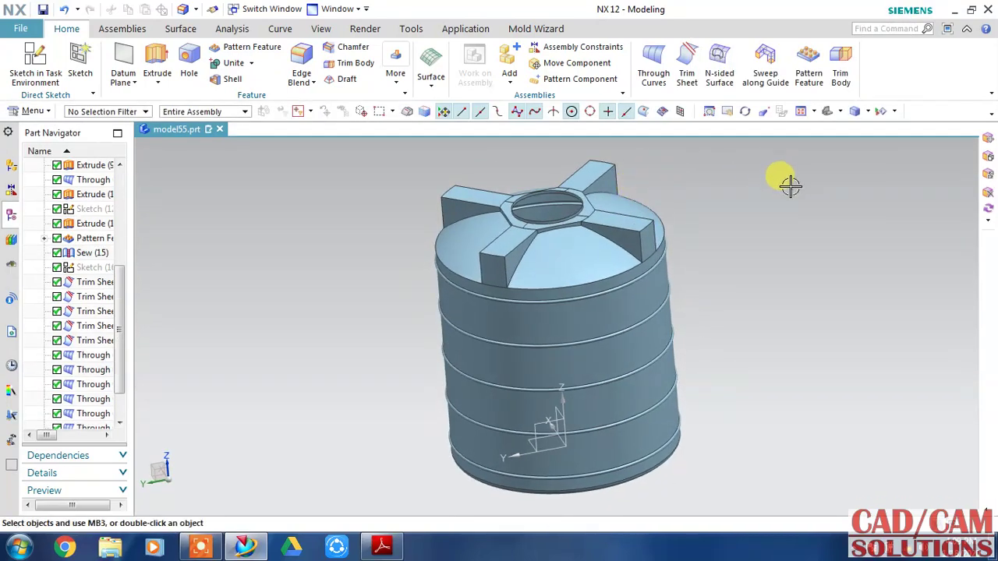
scroll(541, 176, up, 4)
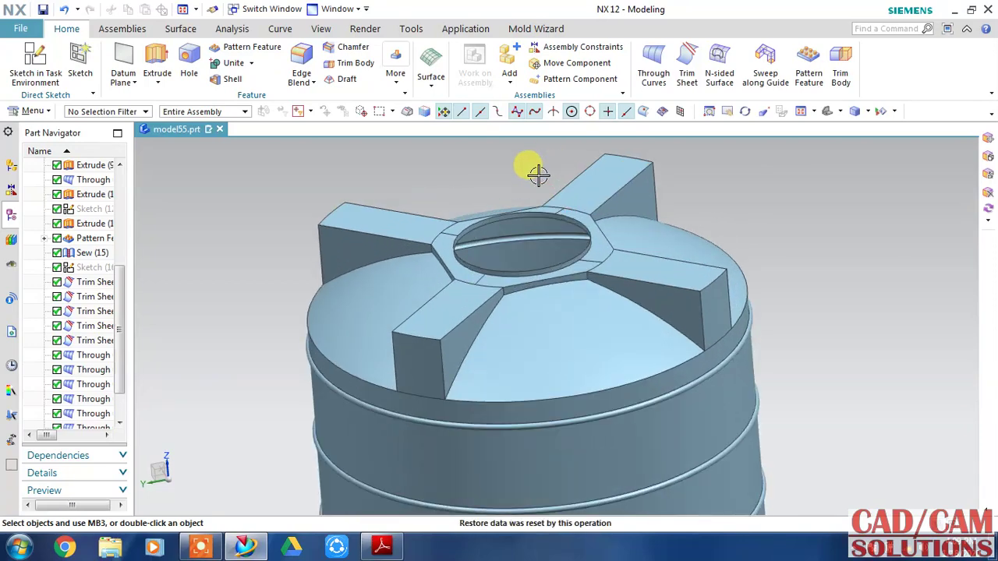
Step: Start an Edge Blend and select the first four rib edges at the manhole pad
middle_drag(538, 175, 226, 220)
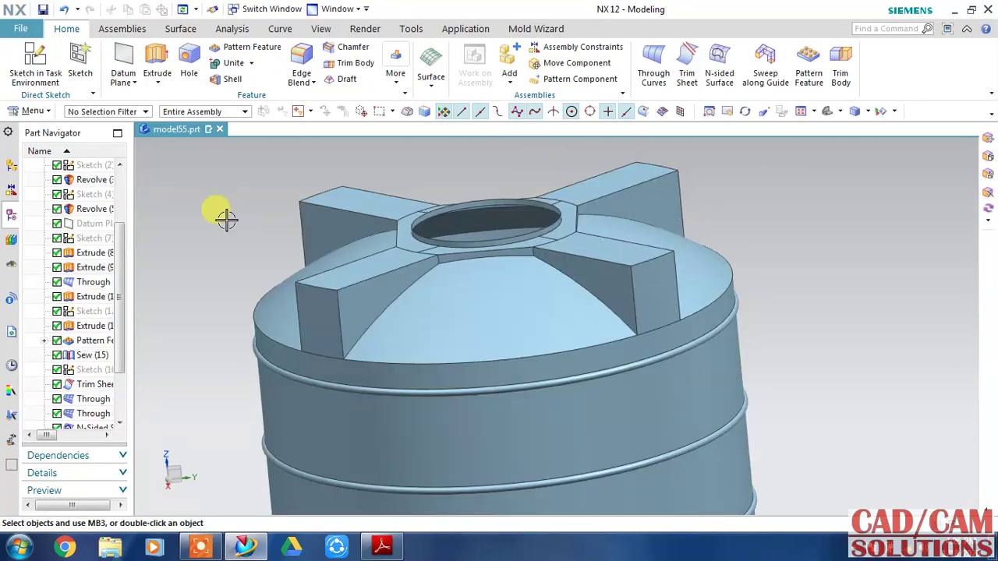
click(301, 57)
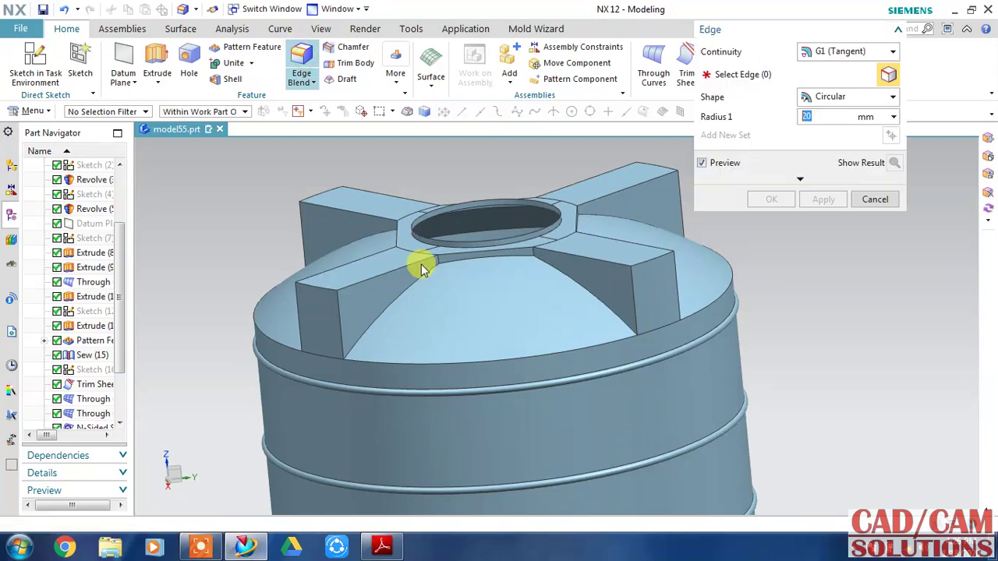
scroll(437, 269, up, 3)
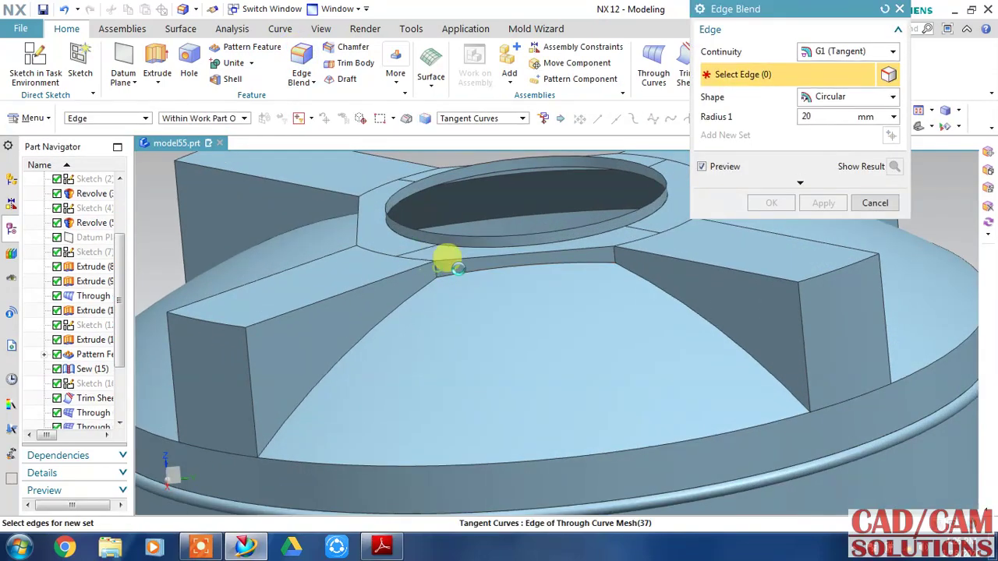
click(456, 267)
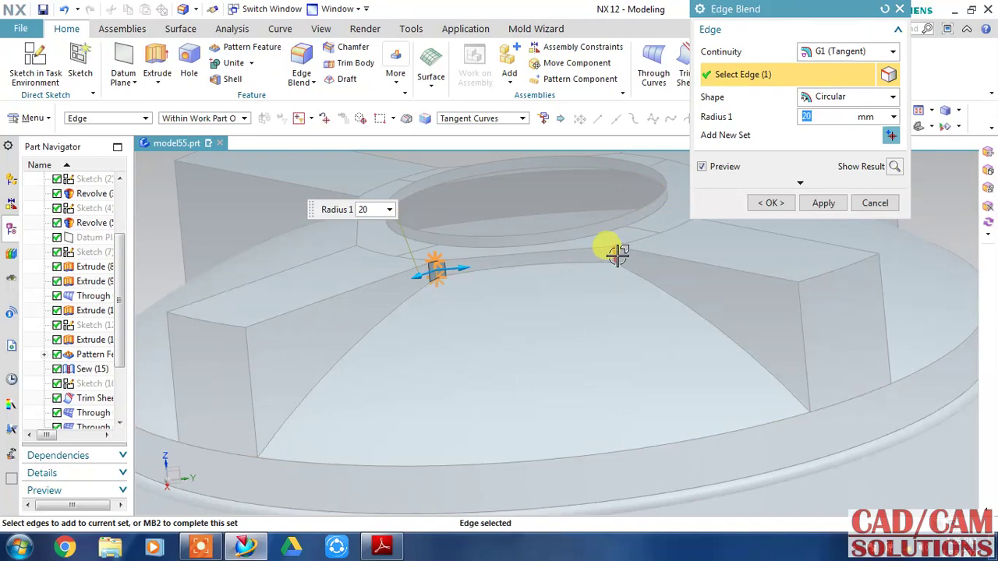
click(617, 253)
mouse_move(617, 319)
middle_down()
mouse_move(617, 340)
mouse_move(579, 330)
mouse_move(542, 350)
mouse_move(528, 305)
middle_up()
scroll(523, 280, down, 5)
click(517, 261)
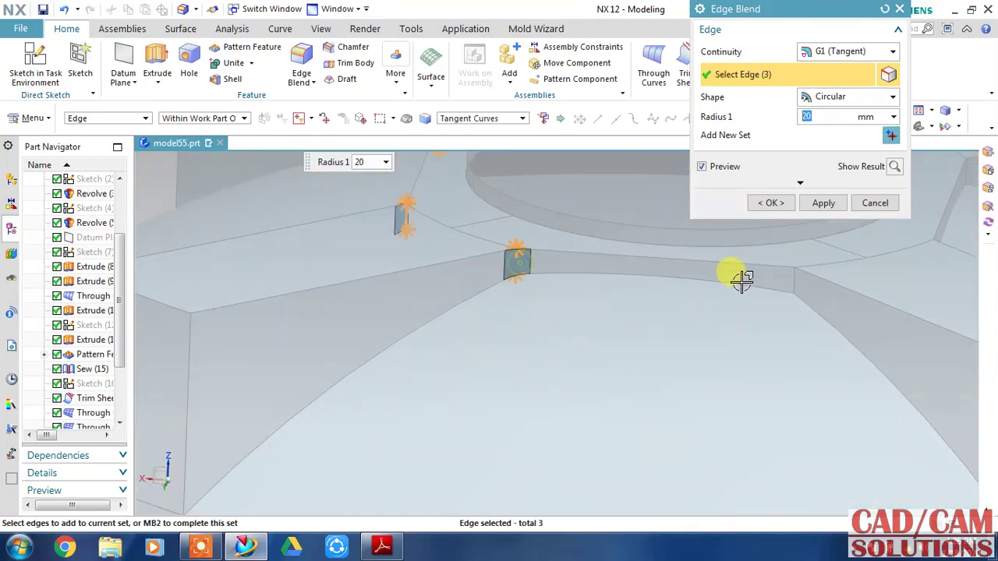
click(780, 283)
Step: Select the remaining four rib edges, apply the 20 mm blend and dismiss the failure alert
middle_drag(700, 328, 515, 330)
click(507, 315)
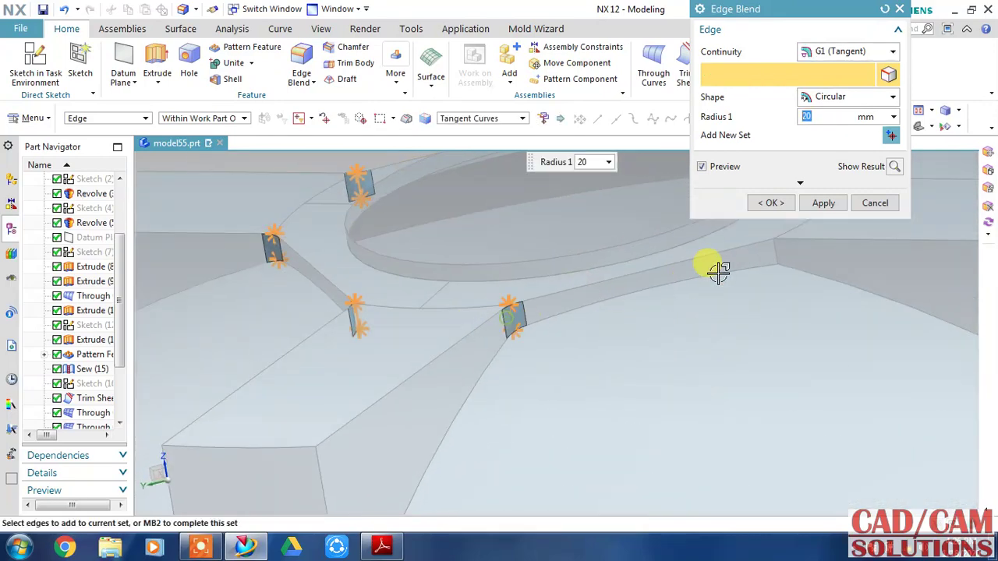
click(770, 262)
mouse_move(770, 263)
middle_down()
mouse_move(731, 334)
mouse_move(691, 350)
mouse_move(657, 340)
mouse_move(650, 361)
middle_up()
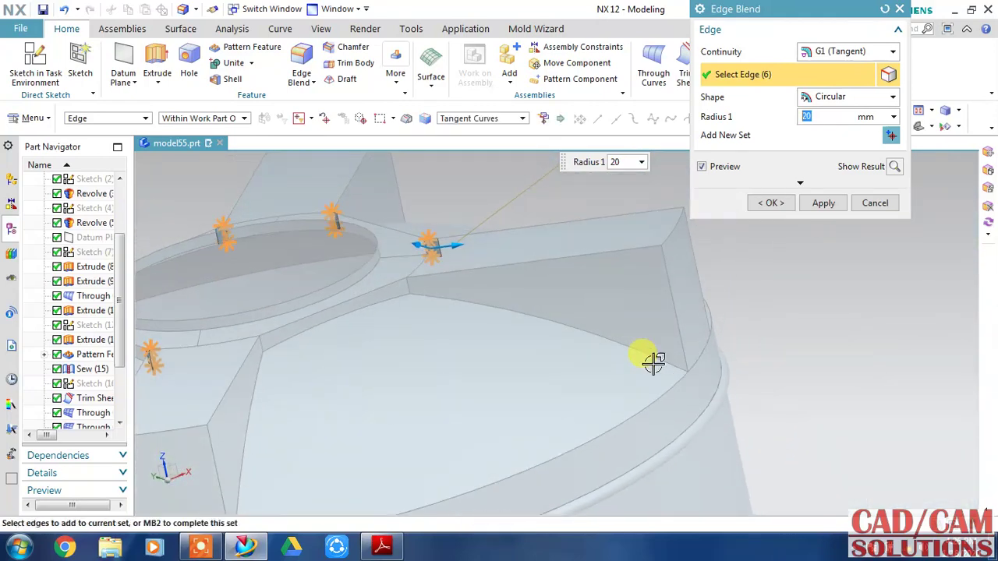
click(263, 341)
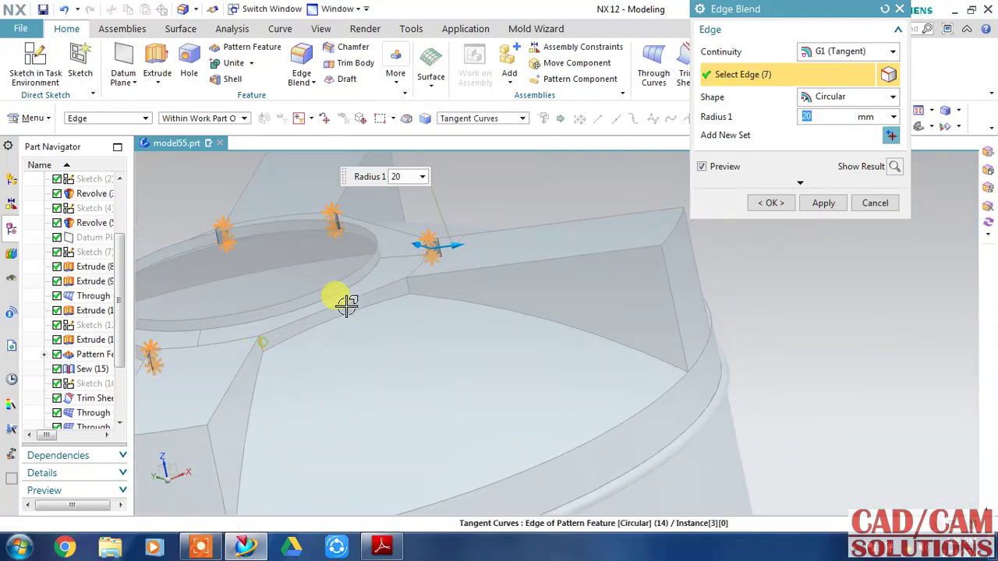
click(407, 286)
click(819, 202)
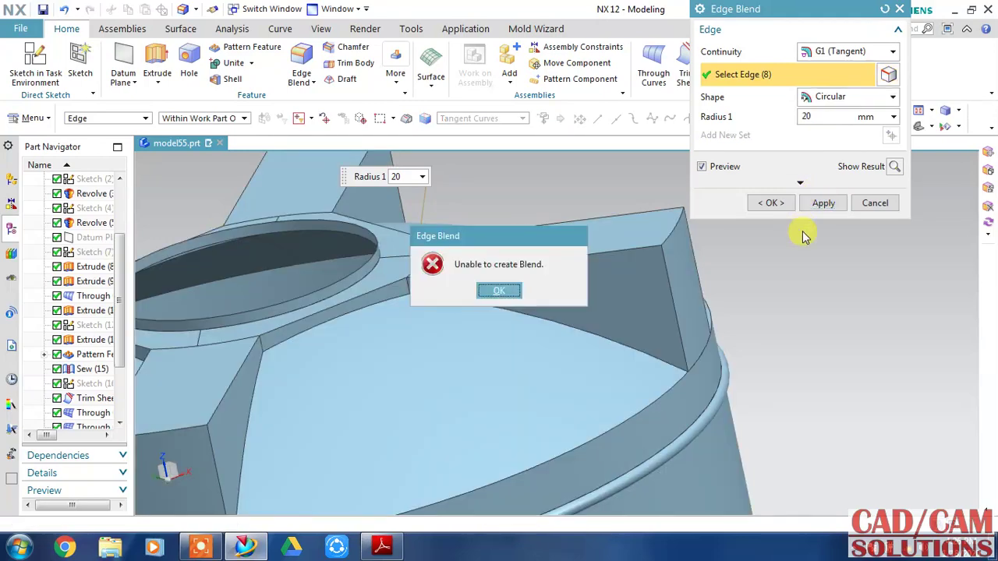
click(499, 290)
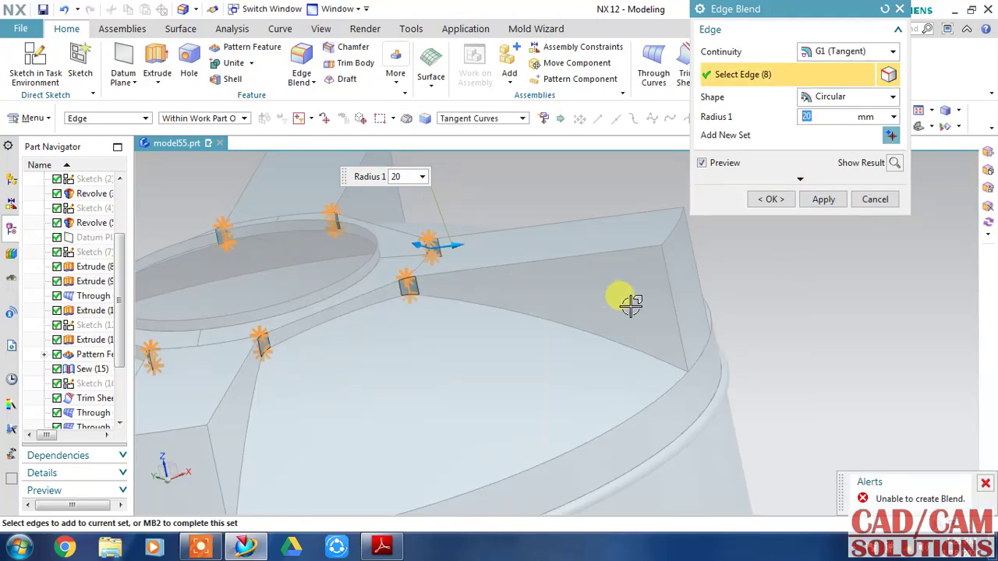
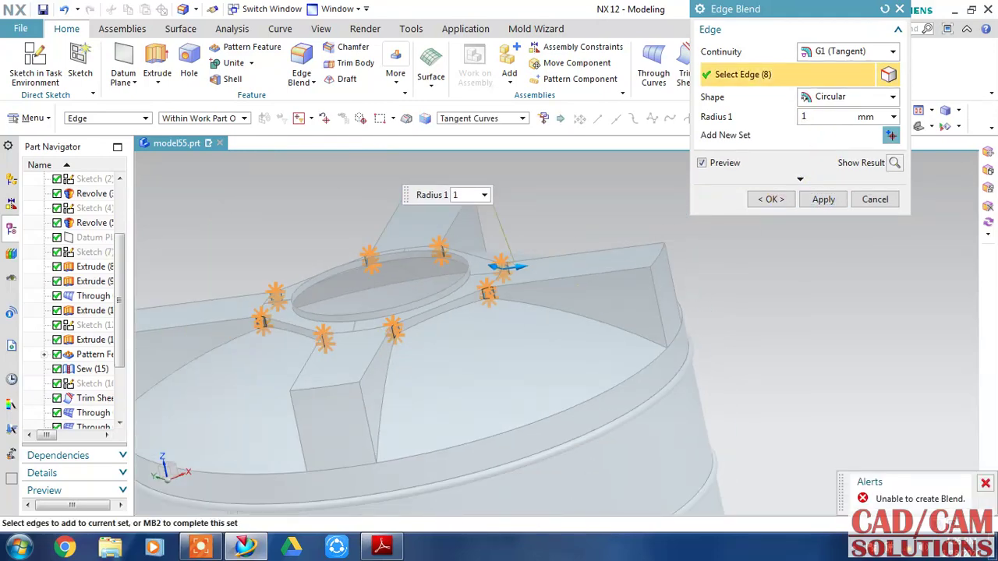
Step: Attempt the 10 mm blend on the eight rib-junction edges and dismiss the failure message
click(815, 201)
click(499, 294)
scroll(414, 305, up, 2)
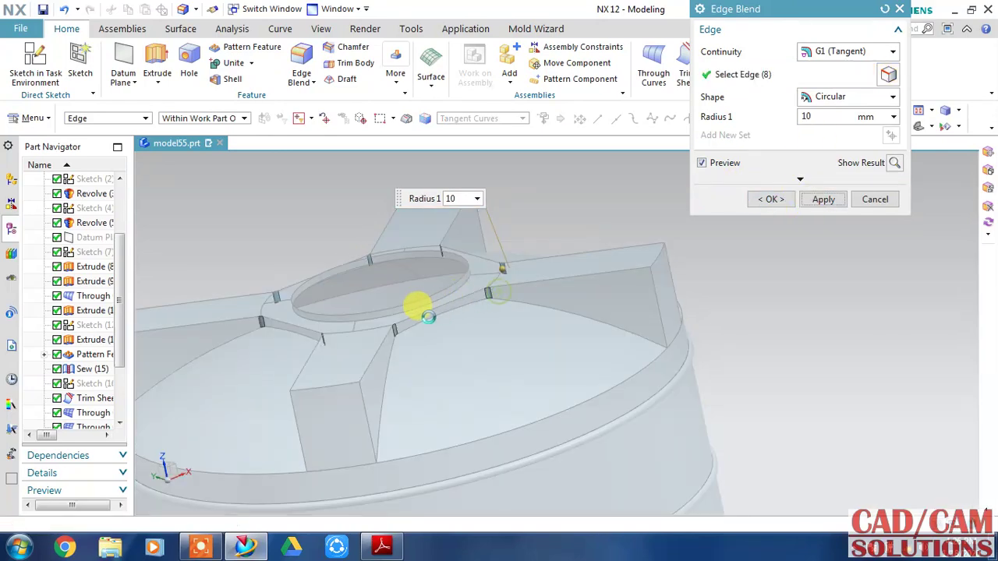
scroll(392, 326, up, 3)
scroll(383, 323, up, 3)
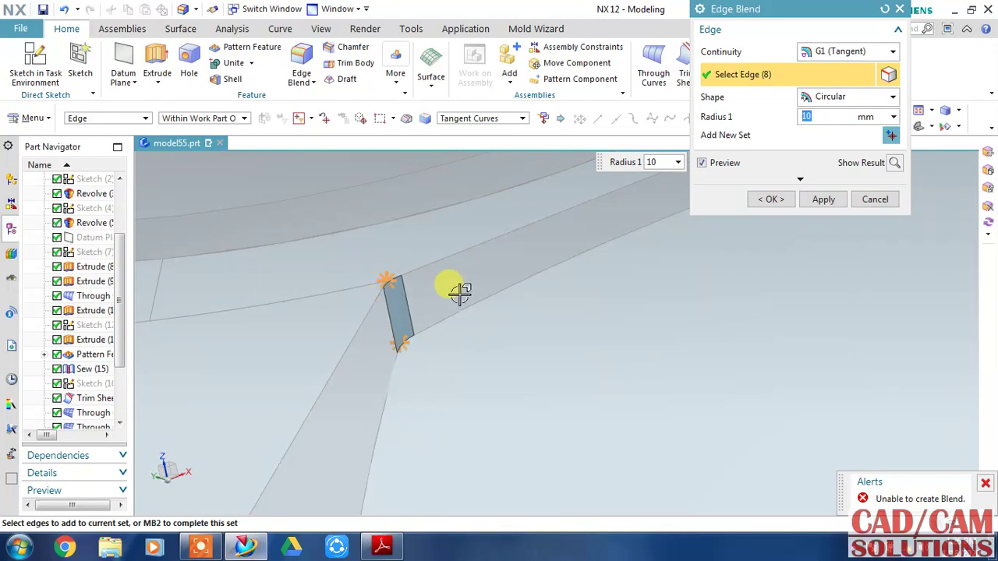
scroll(460, 292, down, 1)
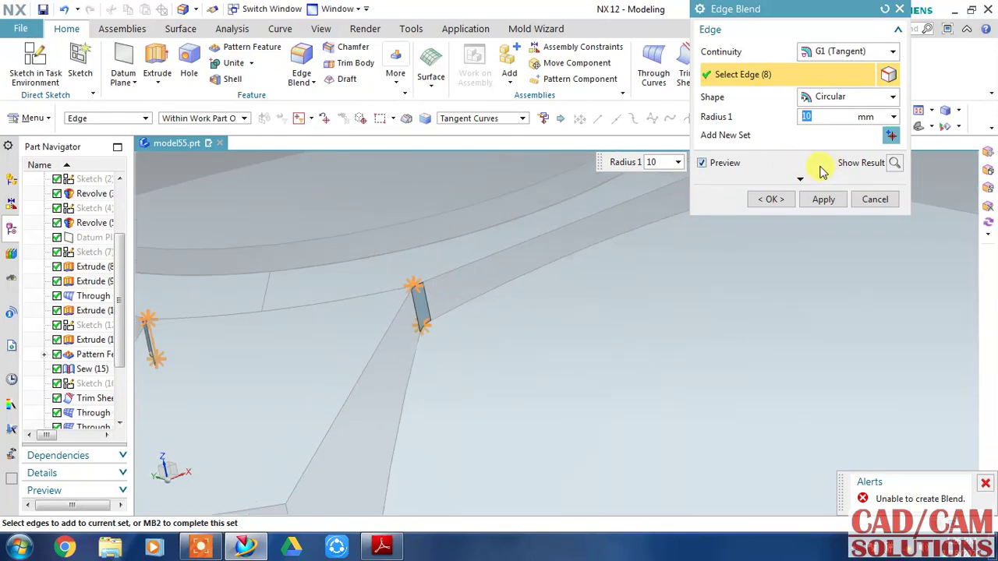
text(5)
Step: Retry the blend at 5 mm, close the failure alerts, and cancel Edge Blend
click(895, 163)
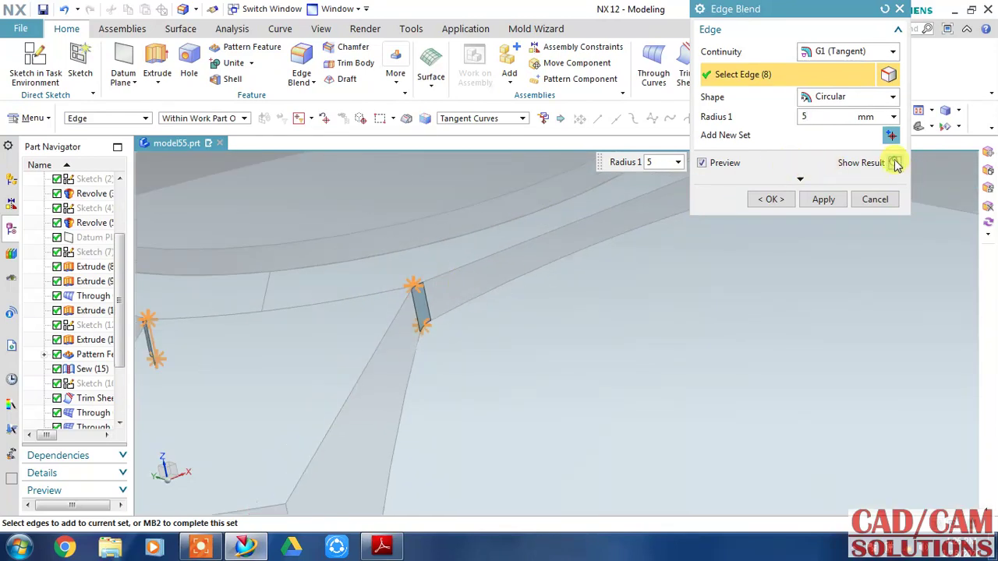
click(824, 199)
click(499, 294)
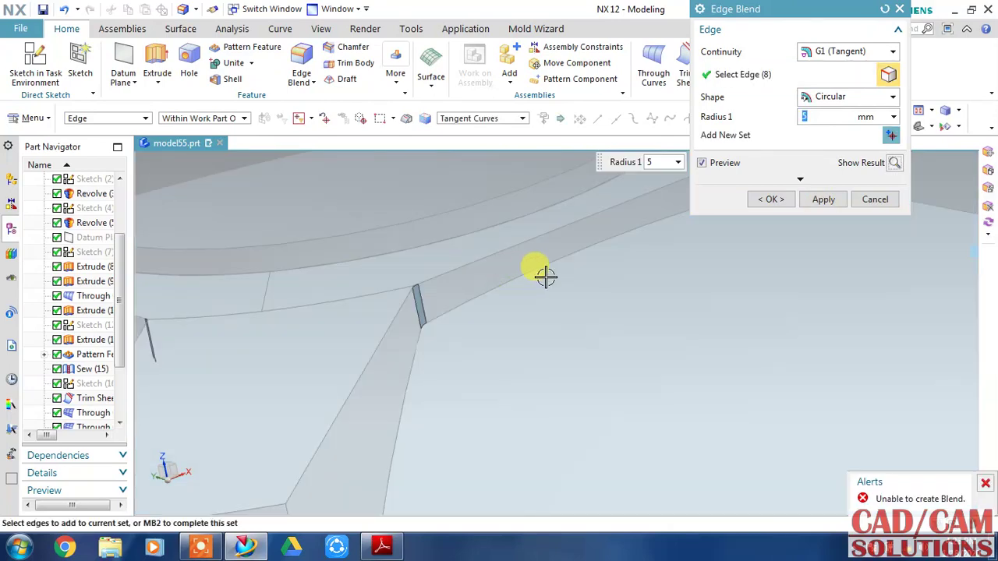
scroll(637, 270, down, 2)
scroll(754, 245, down, 2)
scroll(813, 339, down, 2)
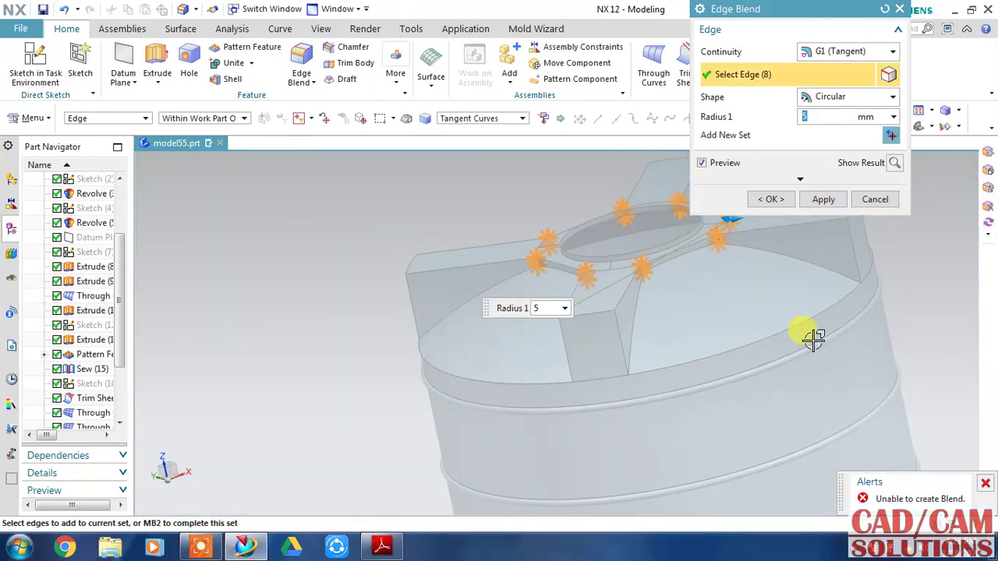
click(985, 486)
shift+middle_drag(642, 294, 475, 297)
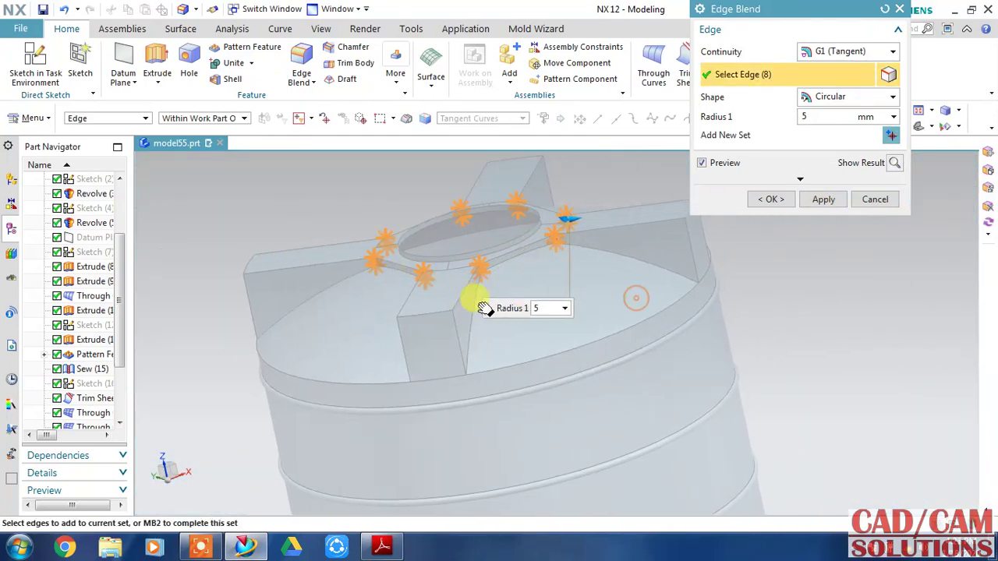
click(873, 199)
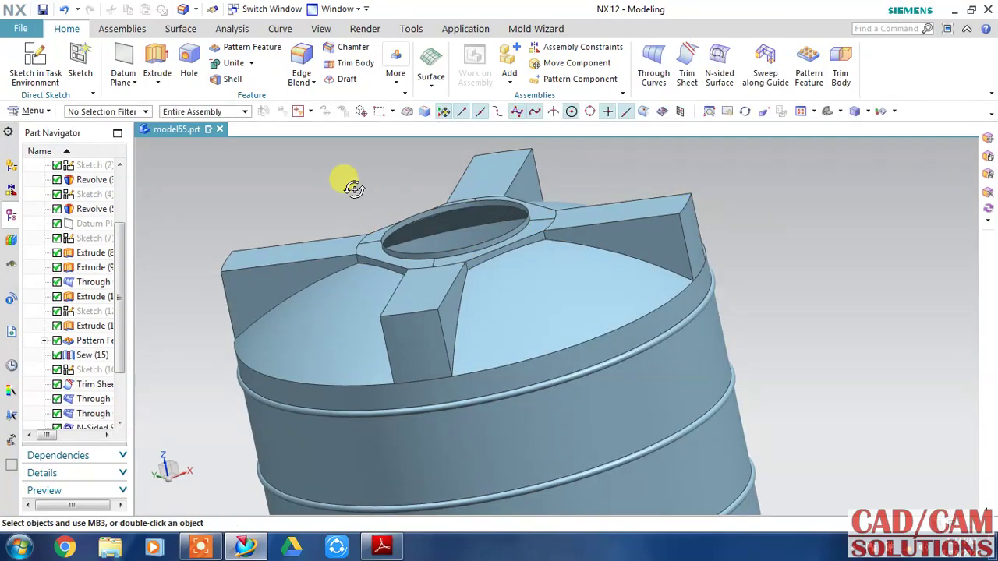
Step: Thicken all the tank's surface faces by 2 mm into a solid
middle_drag(354, 190, 327, 189)
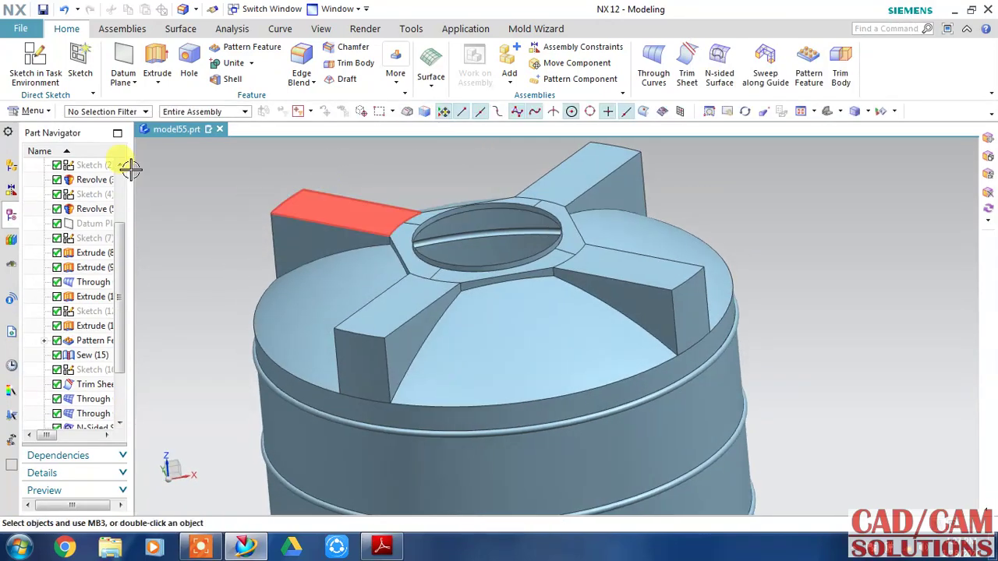
click(31, 110)
mouse_move(39, 183)
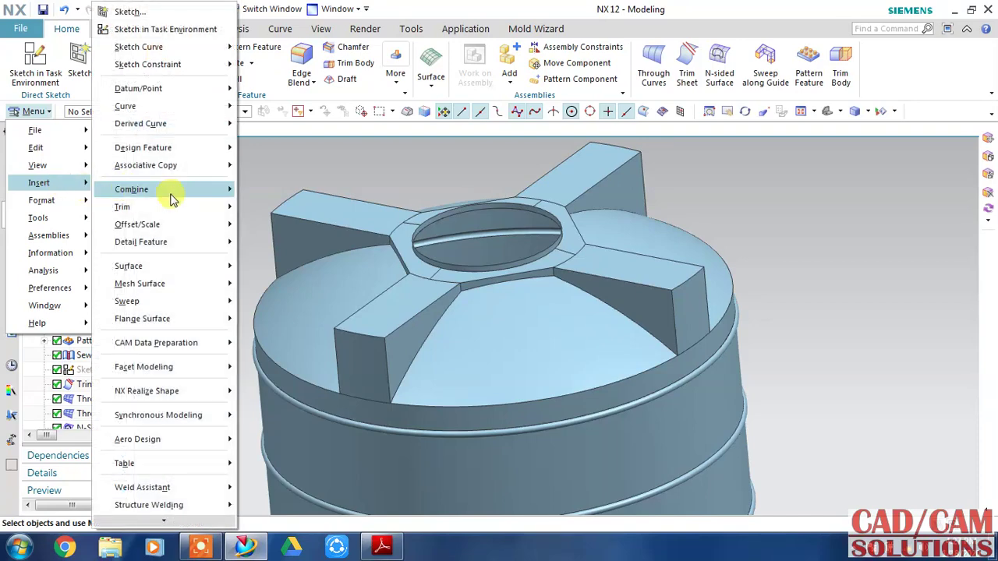
click(245, 229)
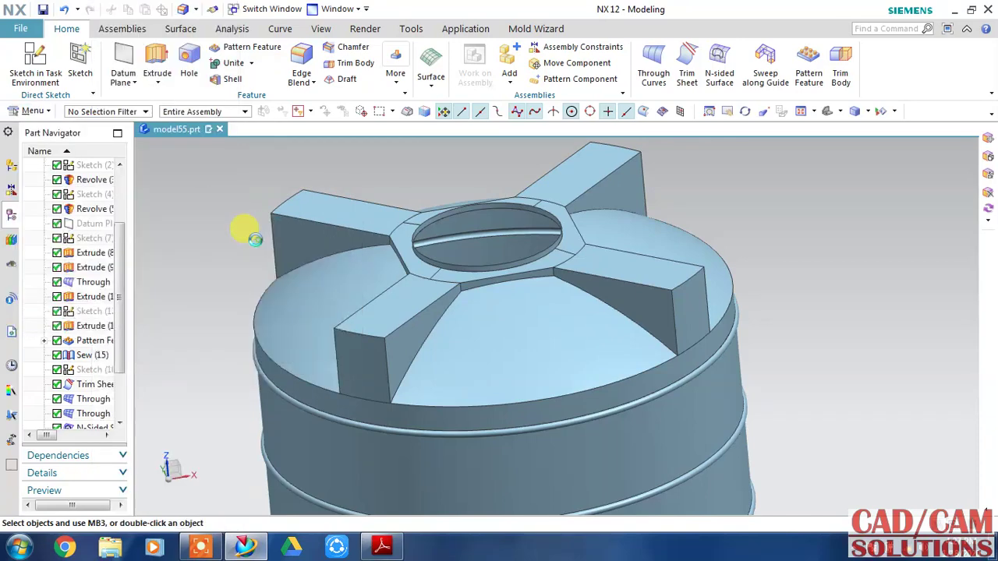
click(371, 272)
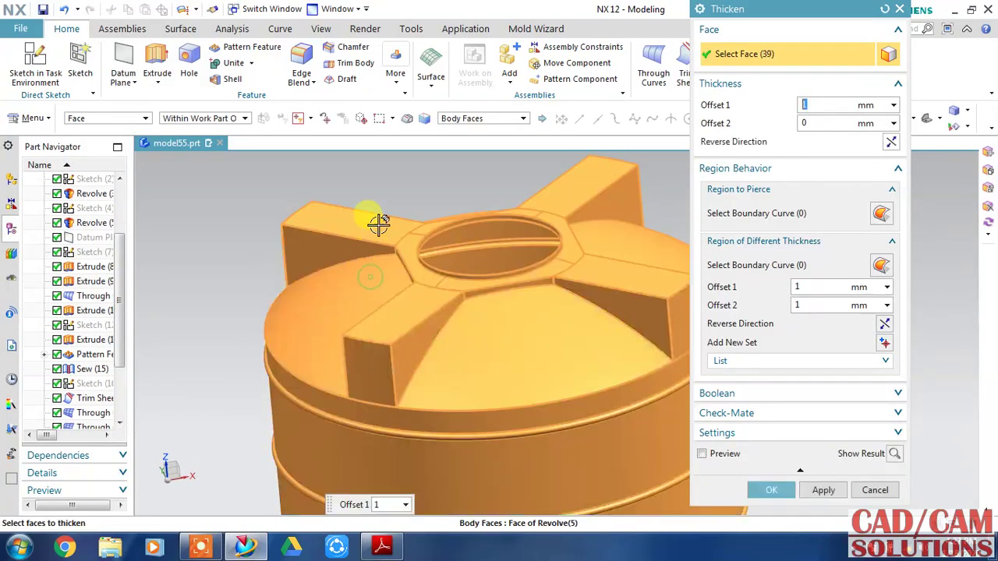
click(894, 454)
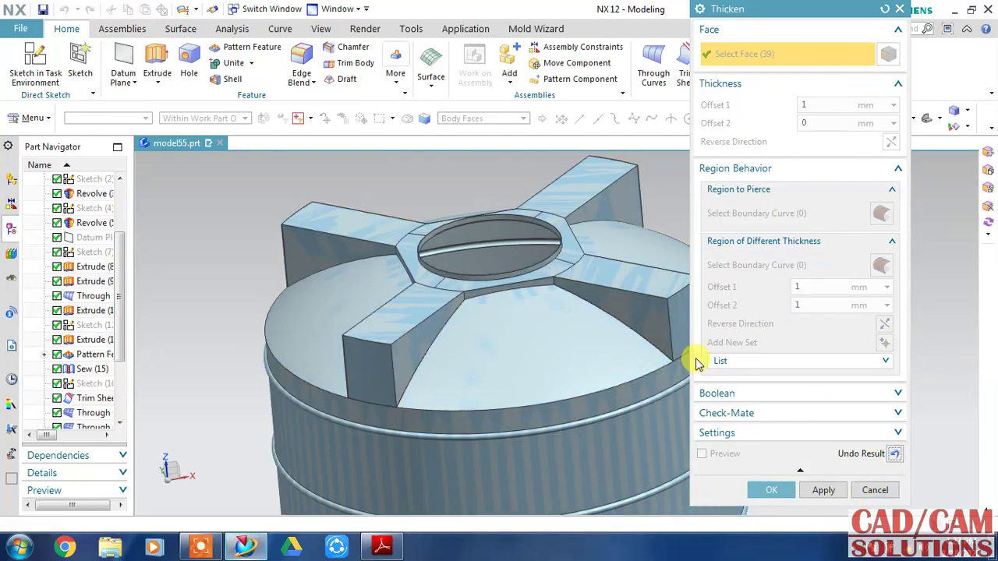
click(893, 454)
text(2)
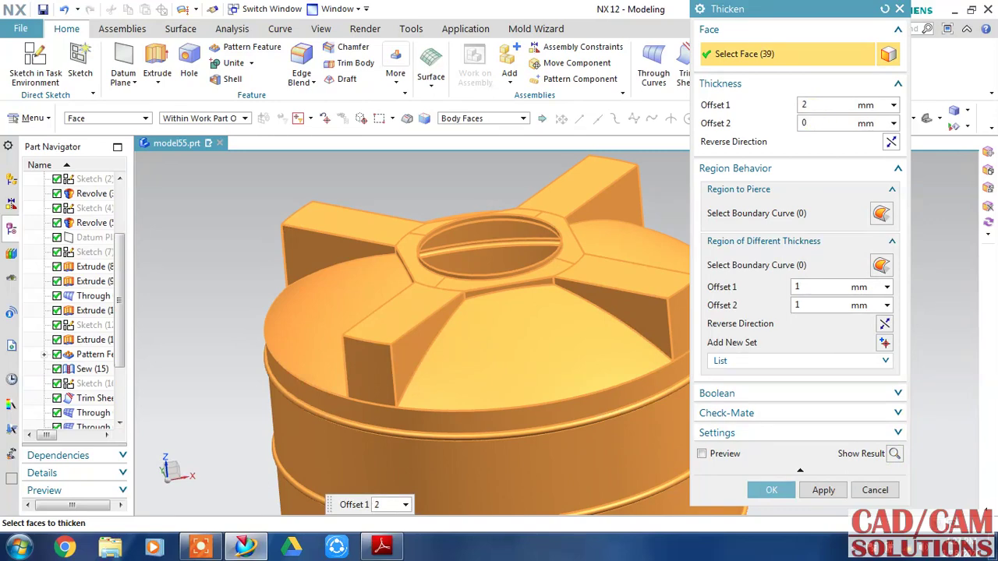
click(894, 453)
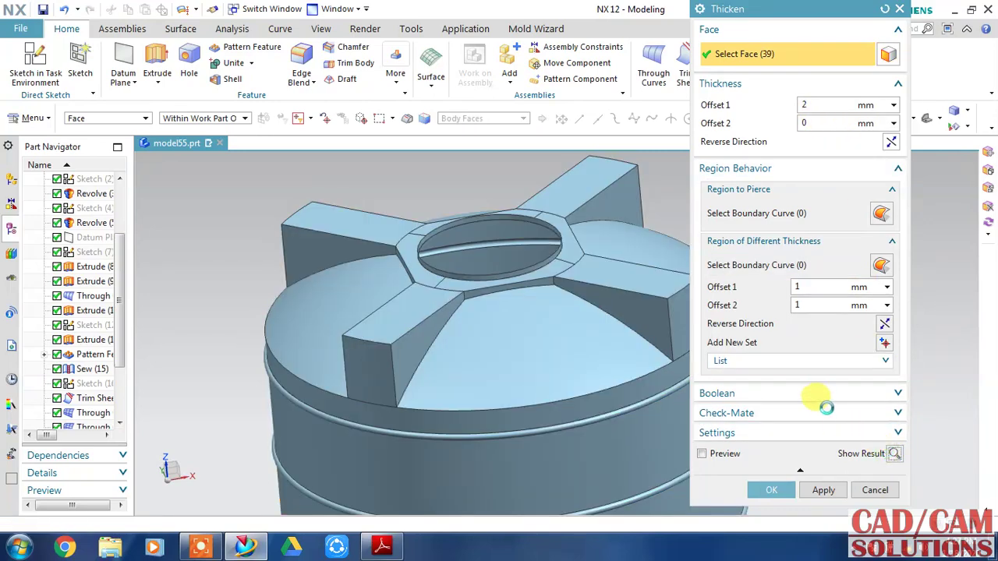
click(768, 491)
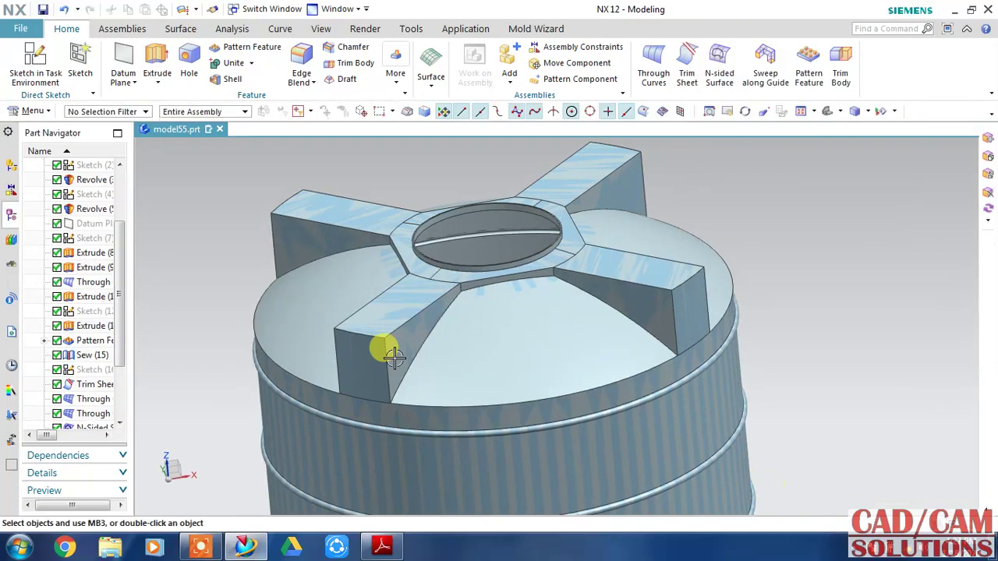
Step: Hide the parent sheet bodies of the Thicken feature in the Part Navigator
drag(118, 357, 122, 431)
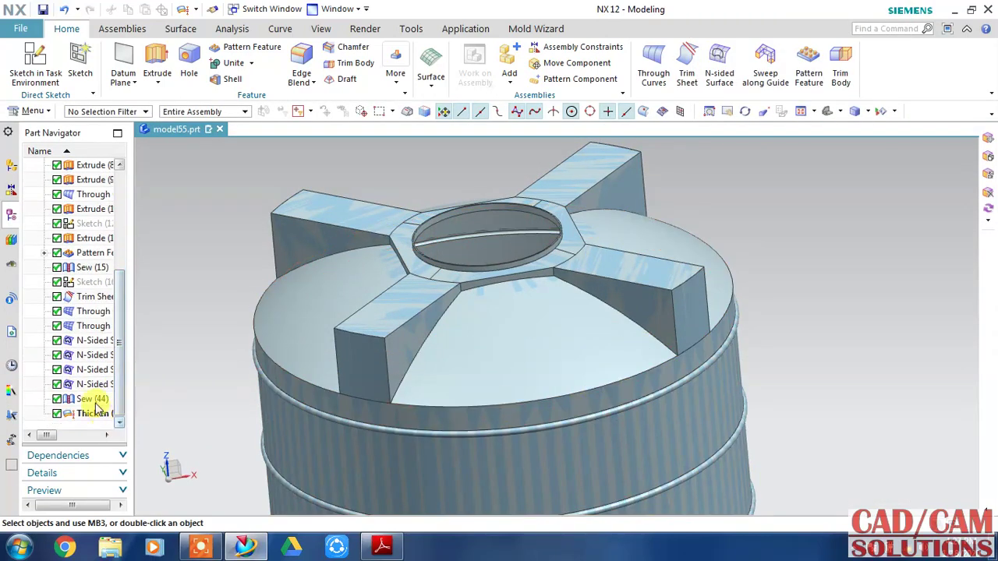
right_click(95, 410)
click(137, 25)
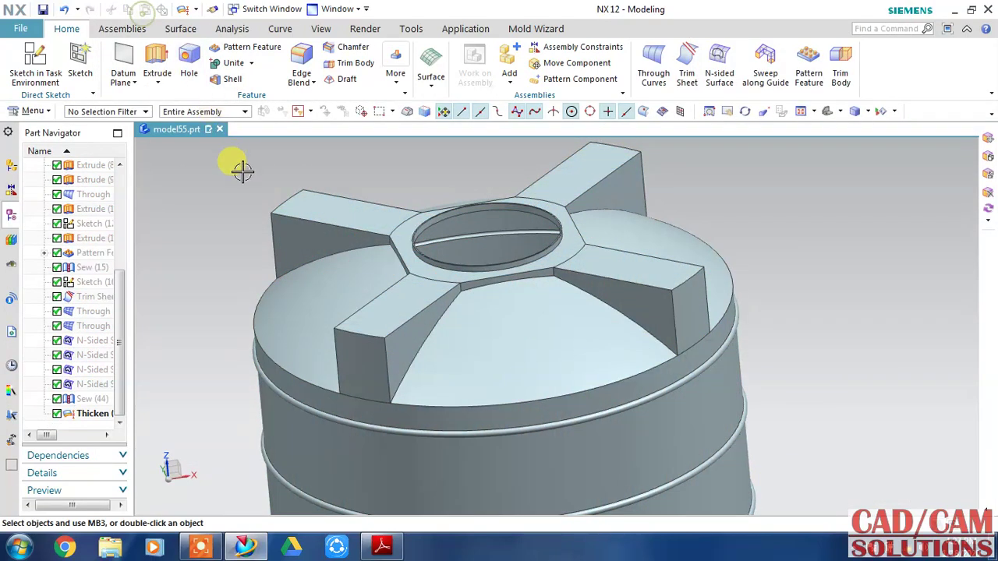
drag(121, 299, 117, 207)
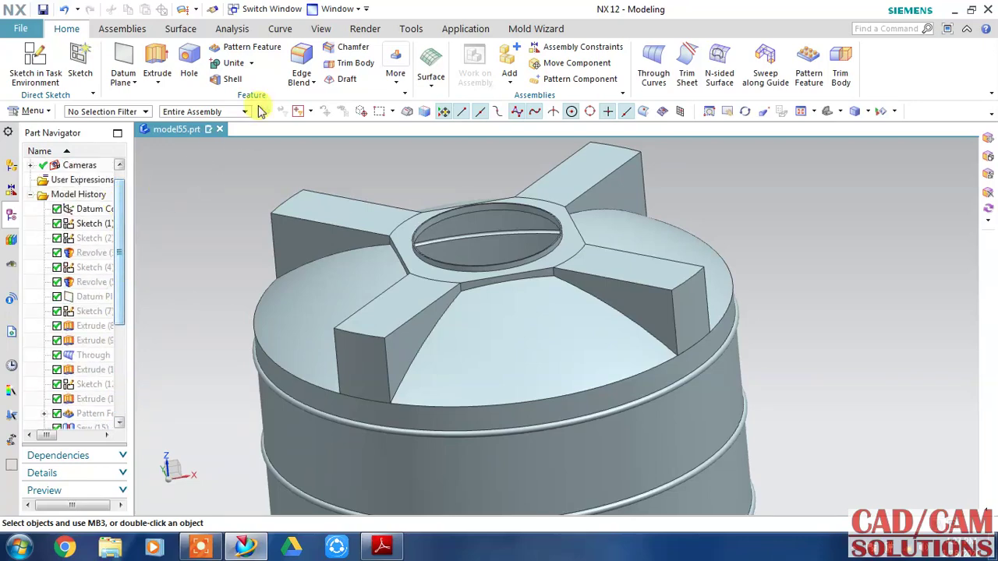
Step: Blend the first two rib-junction edges with a 20 mm radius
scroll(512, 301, down, 1)
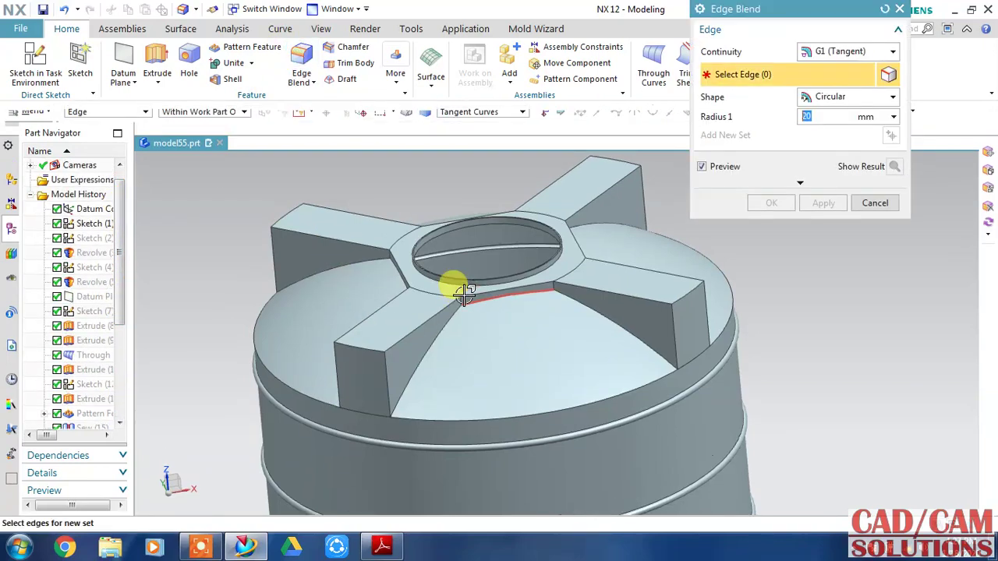
scroll(452, 283, down, 3)
scroll(452, 294, down, 3)
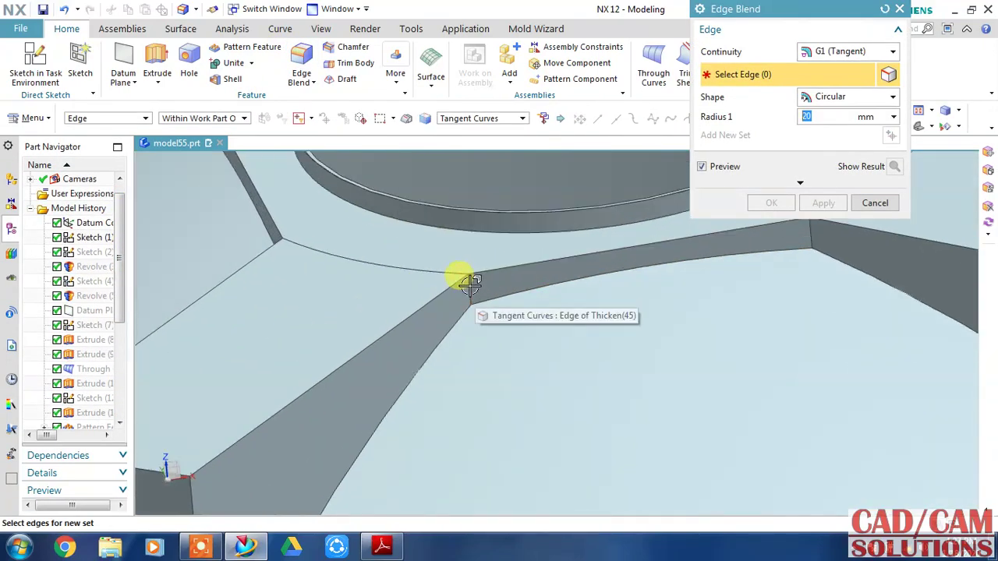
click(485, 281)
click(809, 232)
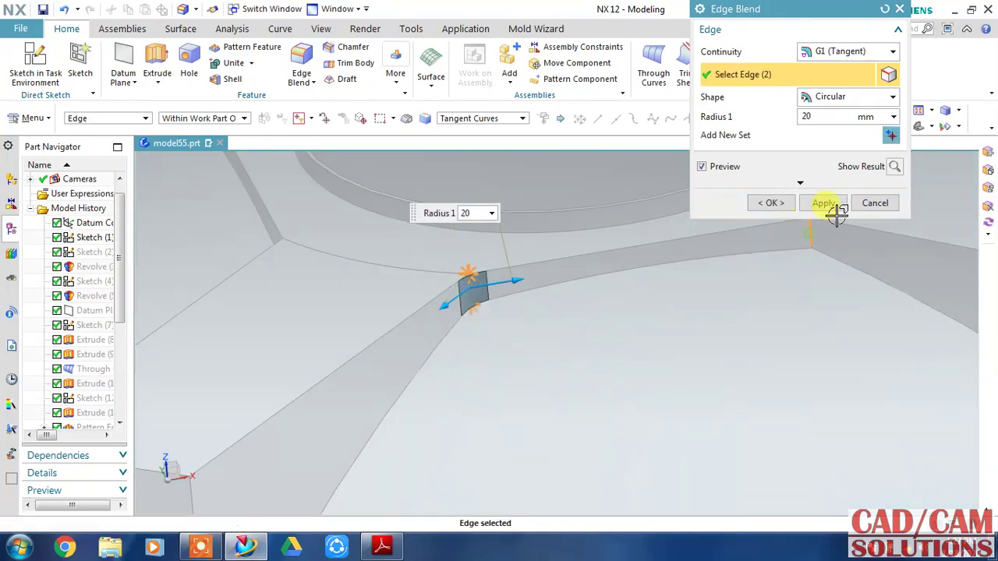
click(824, 203)
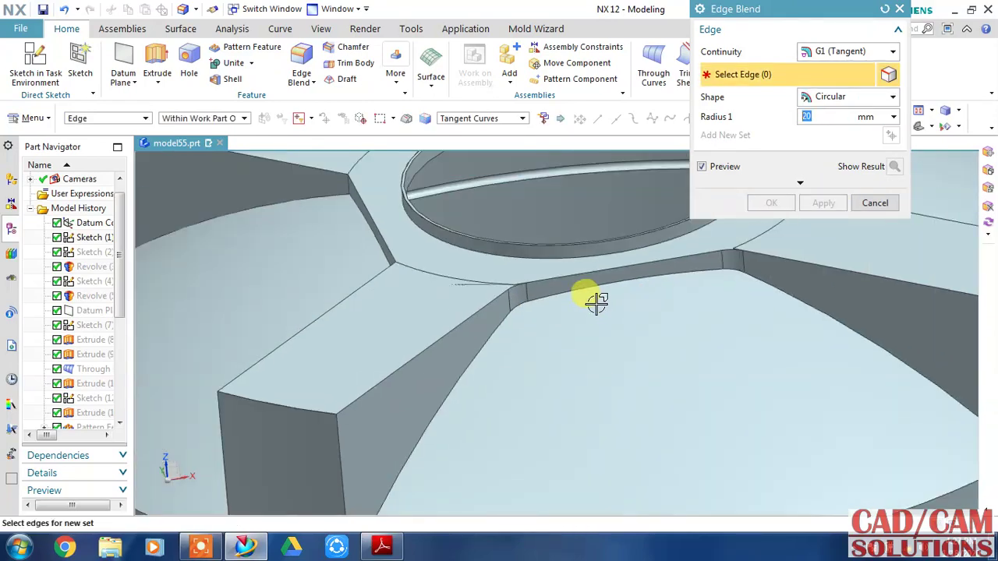
Step: Blend two more rib-junction edges with the 20 mm radius
scroll(593, 301, down, 5)
mouse_move(413, 320)
middle_down()
mouse_move(452, 285)
mouse_move(464, 307)
middle_up()
scroll(635, 312, up, 3)
scroll(655, 296, up, 3)
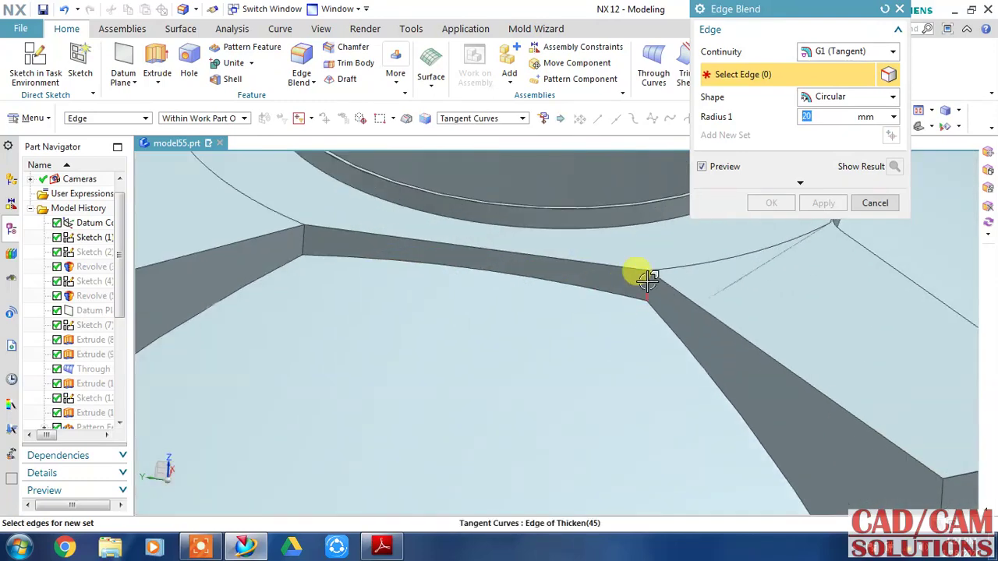
click(647, 281)
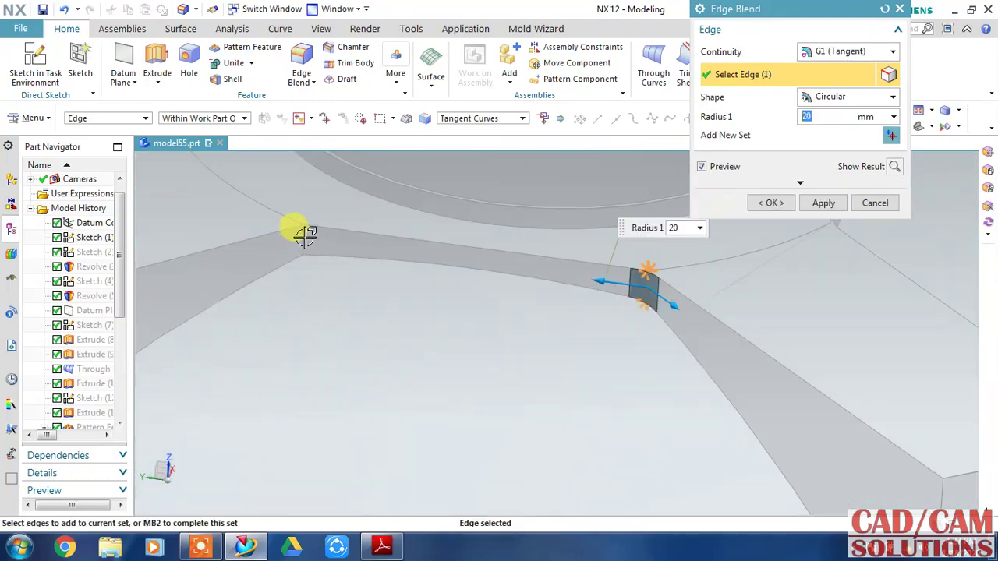
click(304, 236)
scroll(363, 283, down, 5)
click(824, 203)
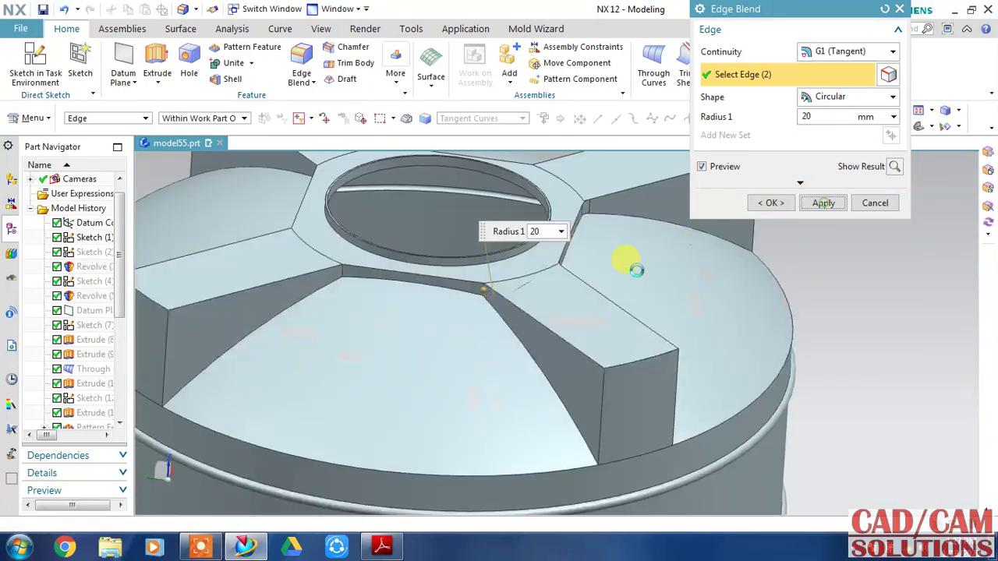
Step: Blend a pair of rib edges at the opening ring at 20 mm
mouse_move(415, 311)
middle_down()
mouse_move(445, 257)
mouse_move(468, 271)
mouse_move(401, 279)
middle_up()
scroll(361, 282, up, 3)
scroll(361, 281, up, 2)
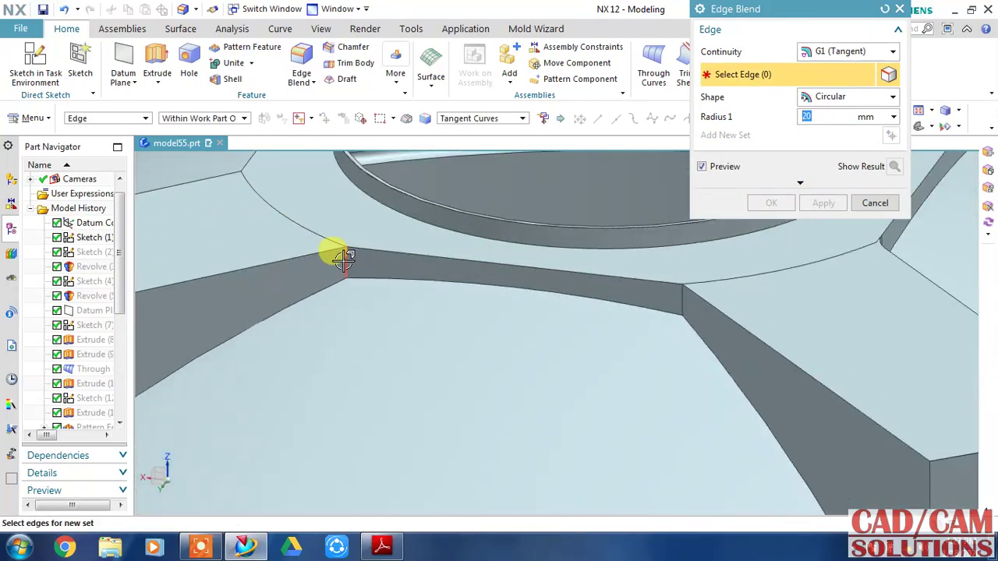
click(335, 253)
scroll(445, 290, up, 2)
click(679, 302)
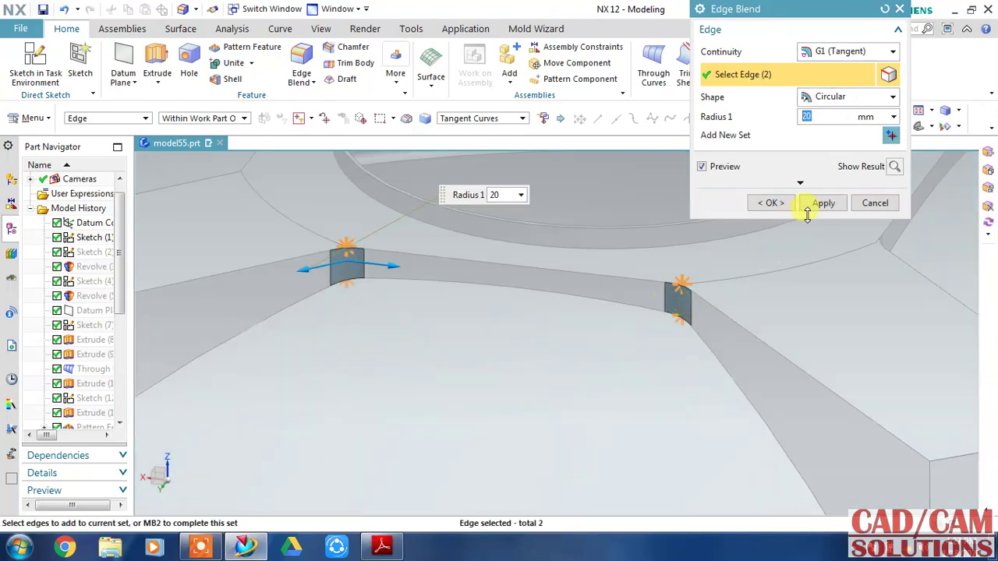
middle_click(456, 356)
Step: Blend the two vertical rib edges beside the opening at 20 mm
scroll(436, 353, down, 3)
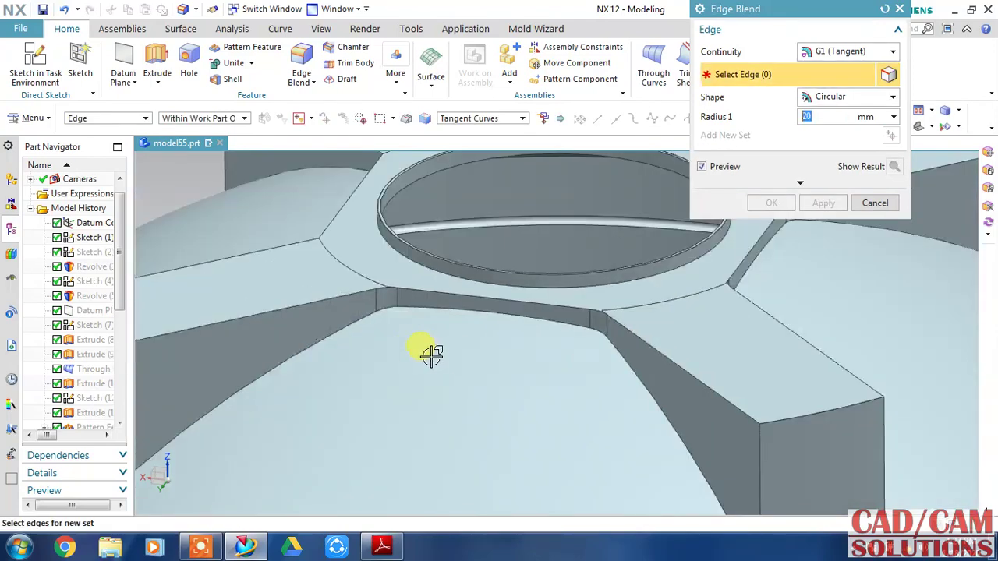
mouse_move(423, 350)
middle_down()
mouse_move(414, 361)
mouse_move(432, 330)
mouse_move(481, 343)
mouse_move(445, 335)
middle_up()
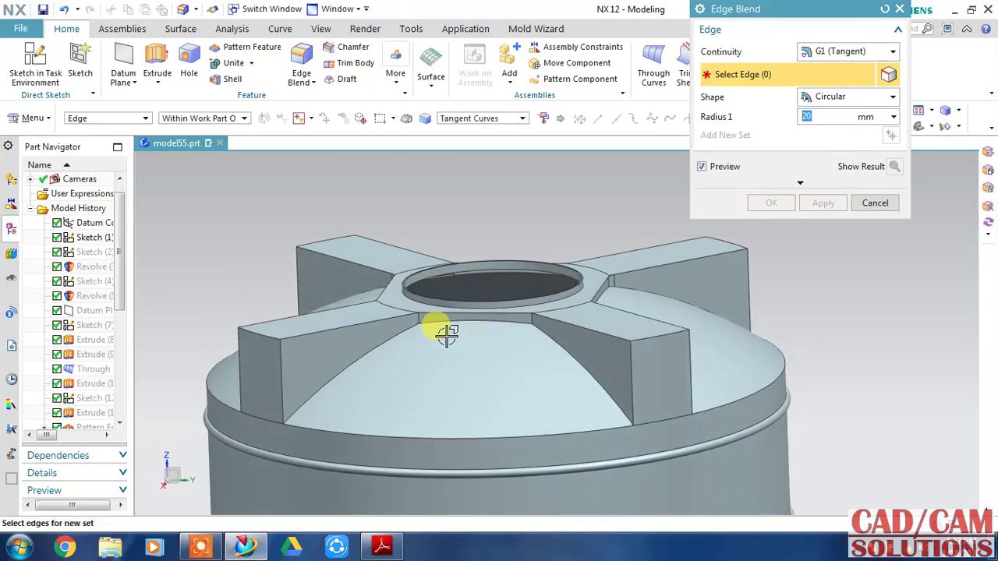
scroll(422, 312, up, 3)
scroll(374, 279, up, 1)
click(347, 282)
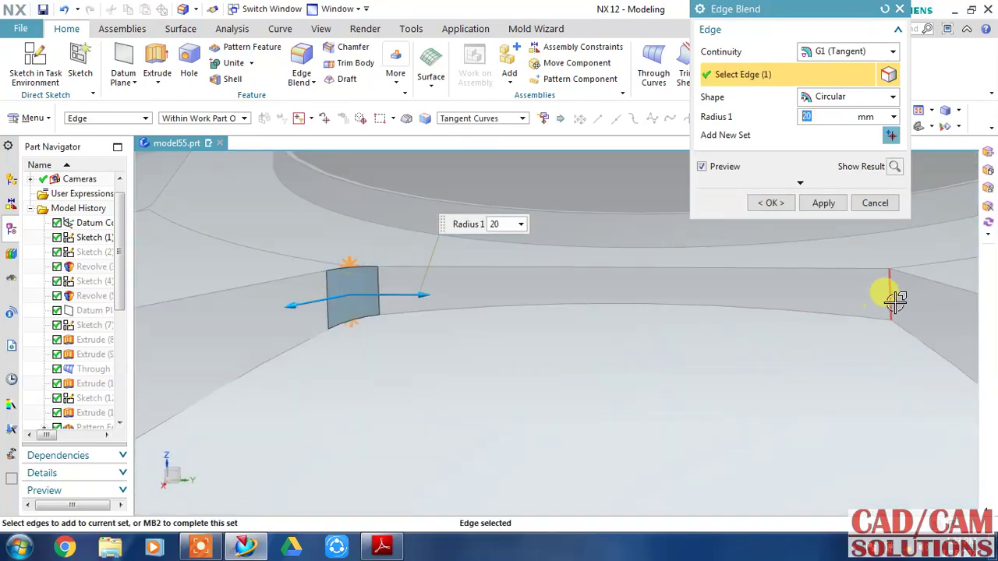
click(890, 297)
click(823, 203)
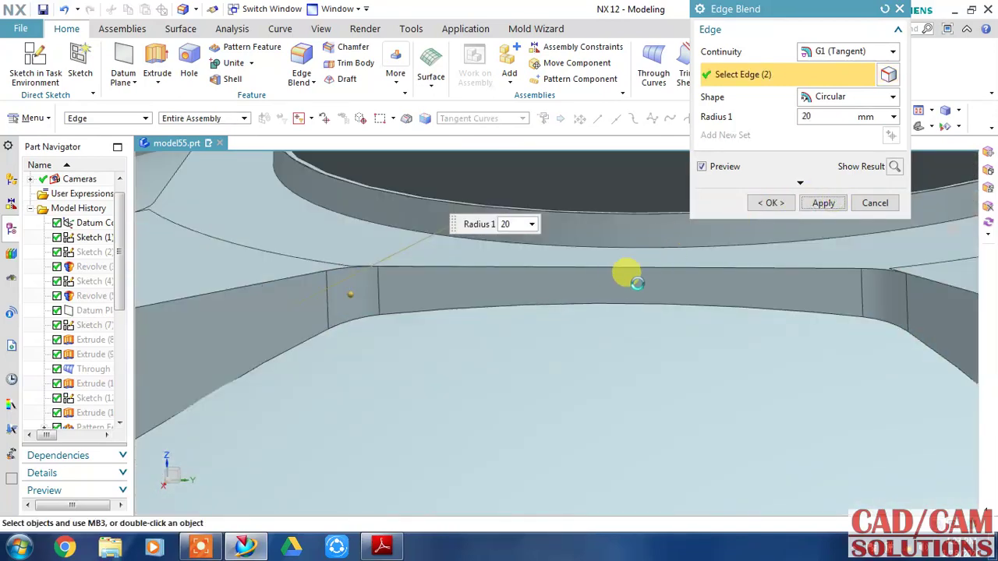
middle_click(620, 300)
scroll(617, 308, down, 5)
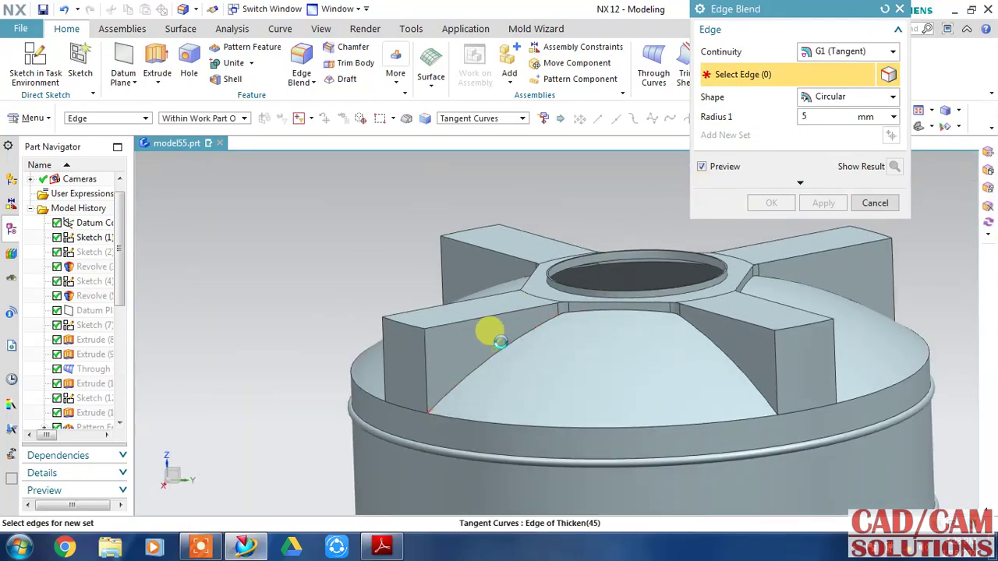
Step: Select the curved and tangent edges along the rib bases for a 5 mm blend
click(500, 341)
click(485, 241)
scroll(563, 319, up, 2)
scroll(570, 300, up, 3)
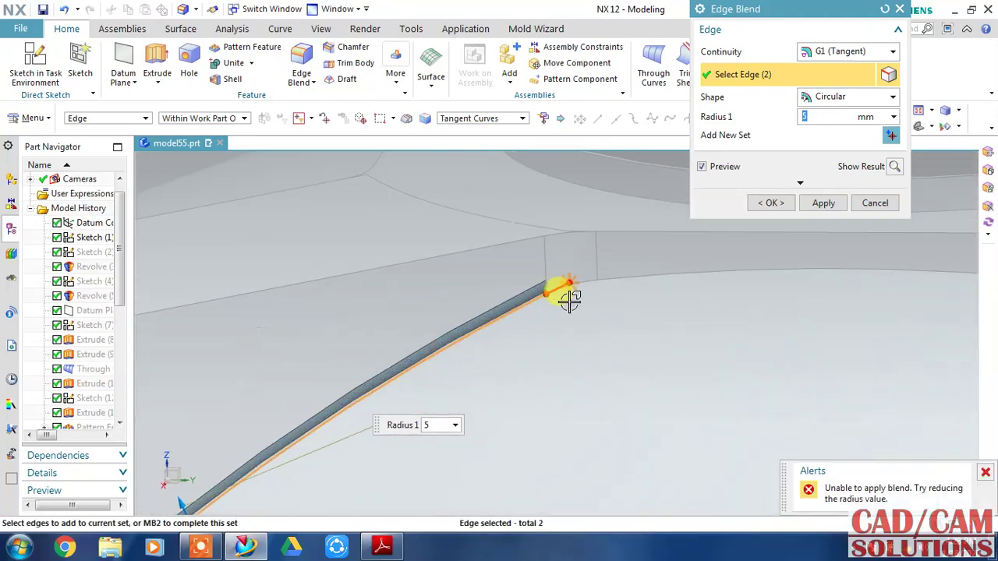
scroll(570, 300, down, 1)
click(577, 273)
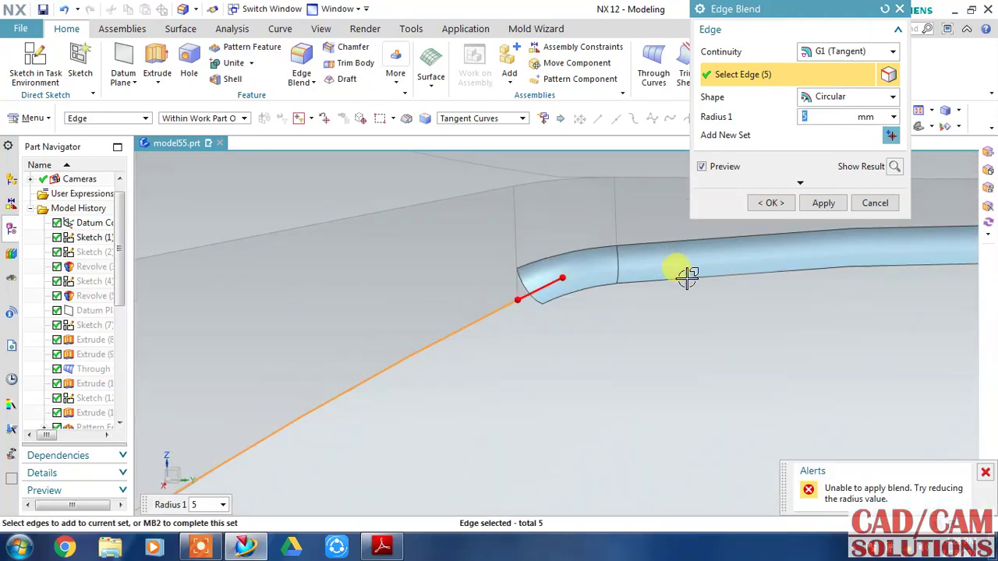
scroll(762, 312, down, 2)
scroll(835, 350, down, 2)
click(891, 332)
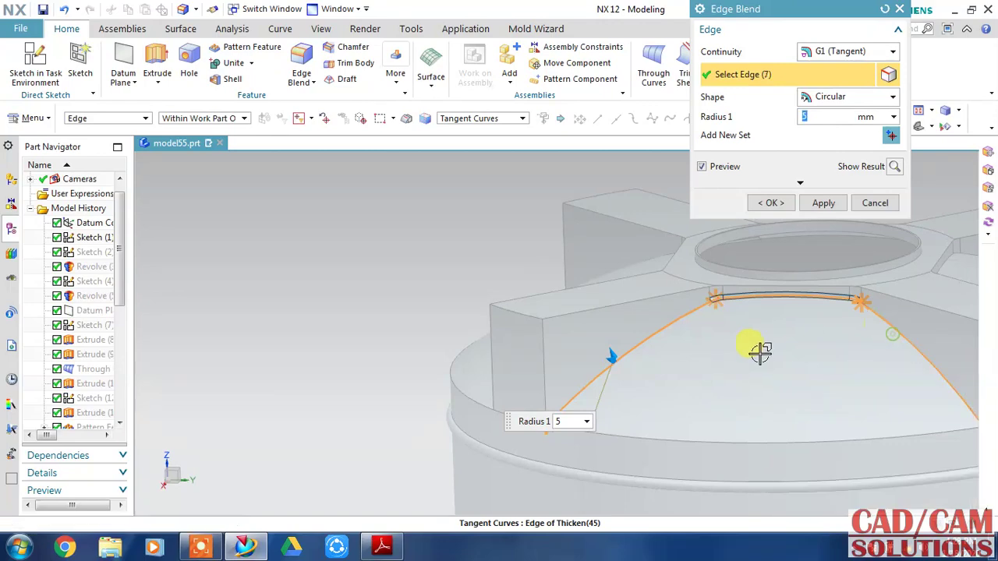
Step: Retry the rib-base blend at 3 mm, then cancel it after it fails
shift+middle_drag(738, 356, 535, 338)
scroll(535, 339, up, 3)
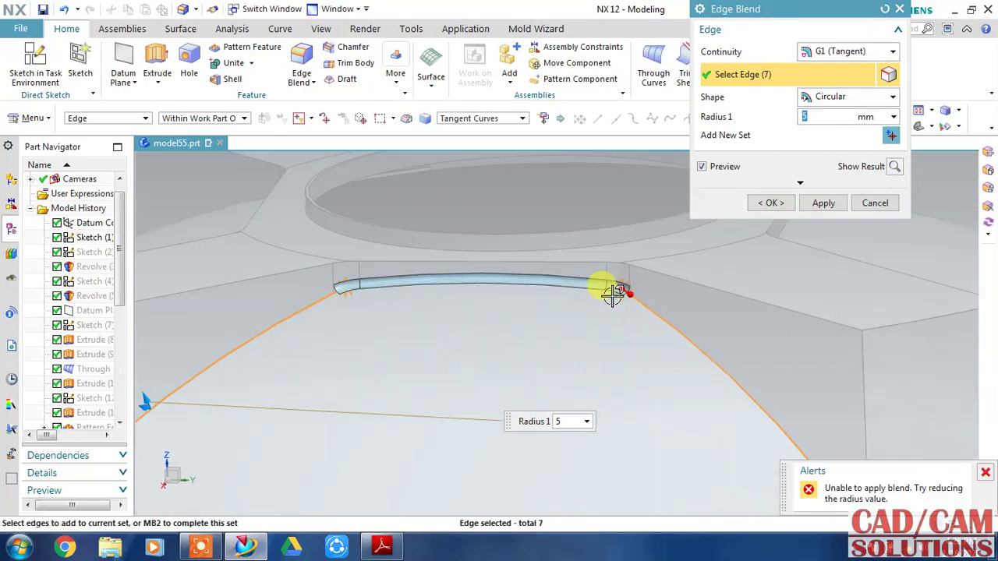
scroll(606, 285, up, 2)
scroll(642, 273, up, 2)
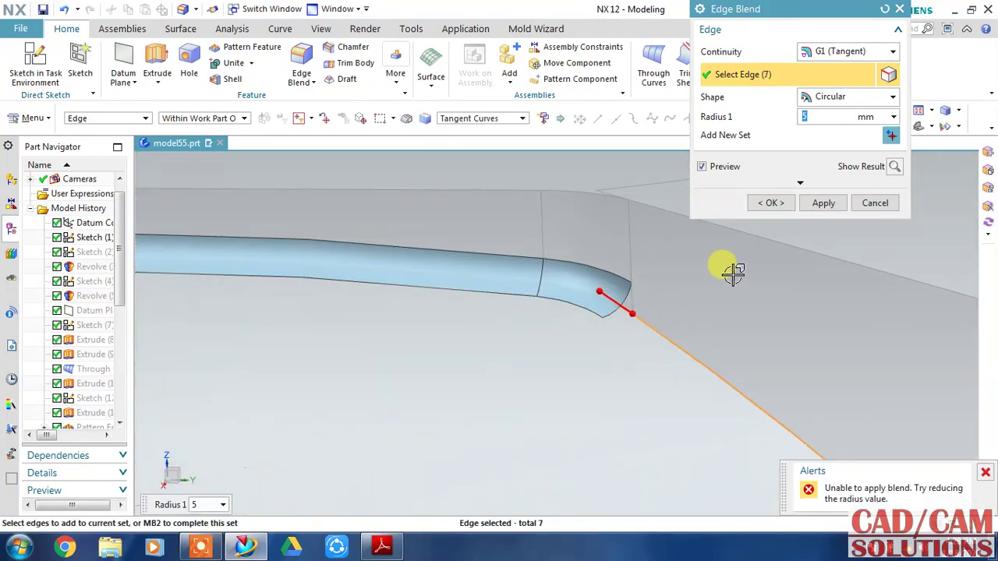
text(3)
click(814, 116)
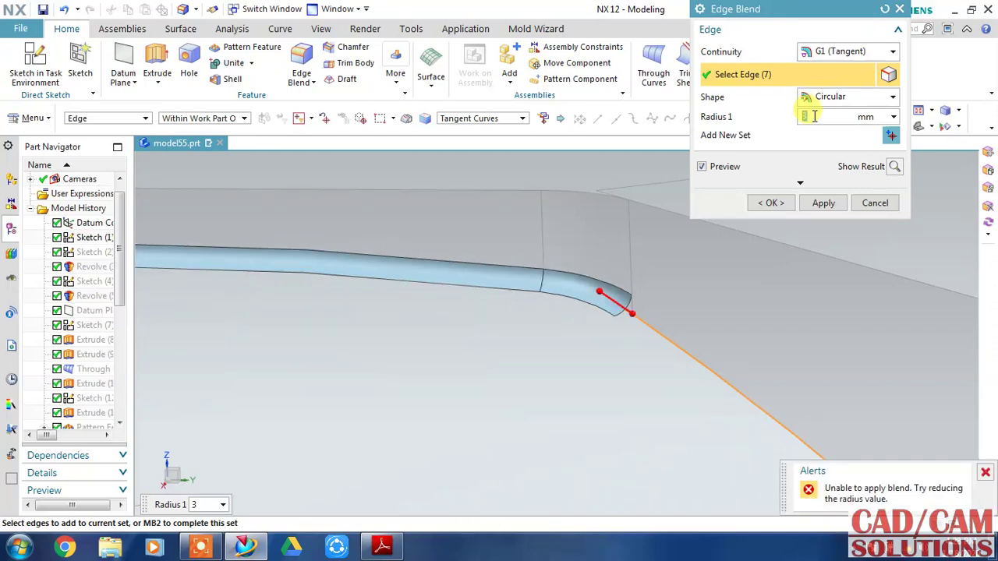
click(875, 204)
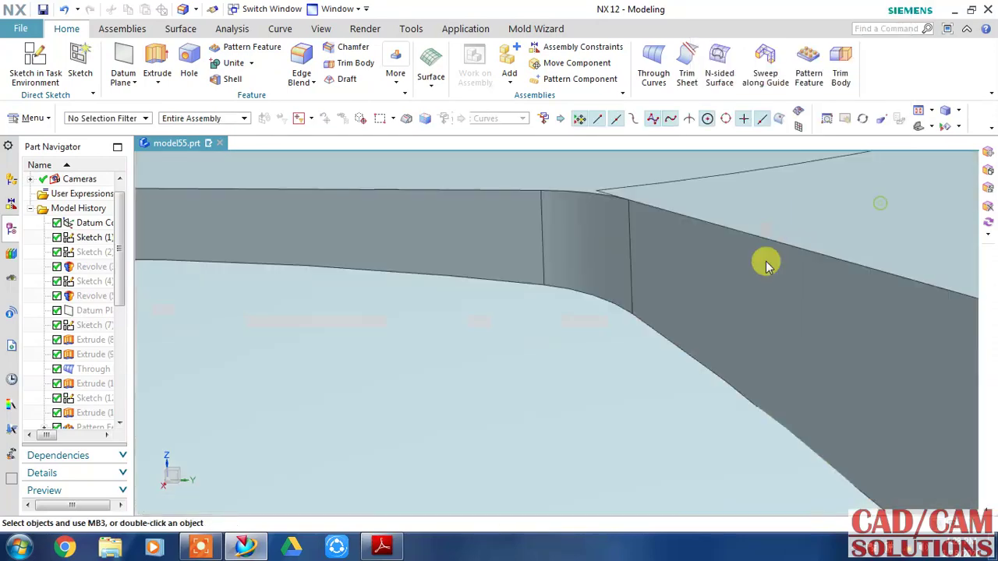
scroll(642, 315, up, 2)
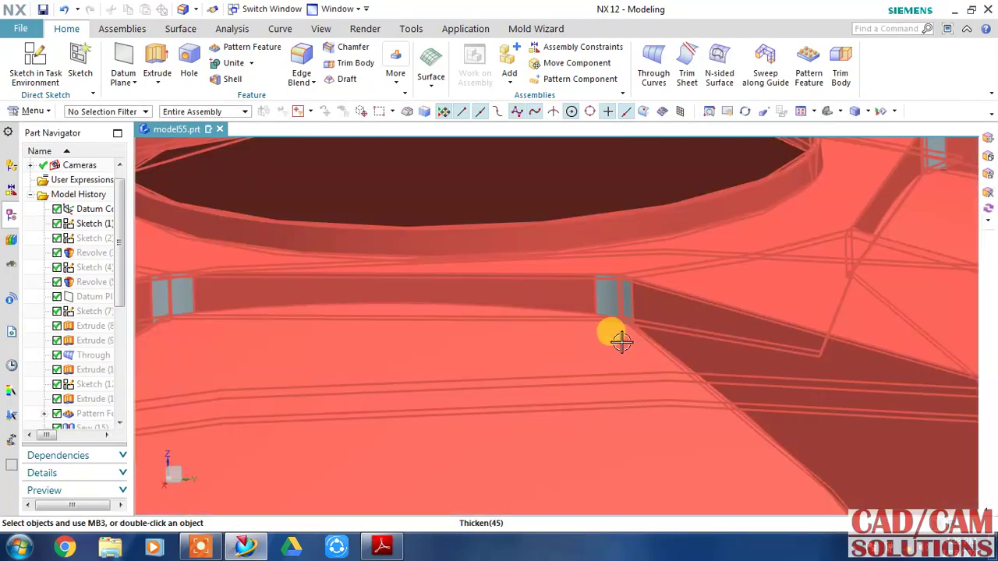
scroll(619, 341, up, 3)
scroll(588, 372, up, 2)
scroll(592, 361, up, 1)
shift+middle_drag(572, 315, 558, 324)
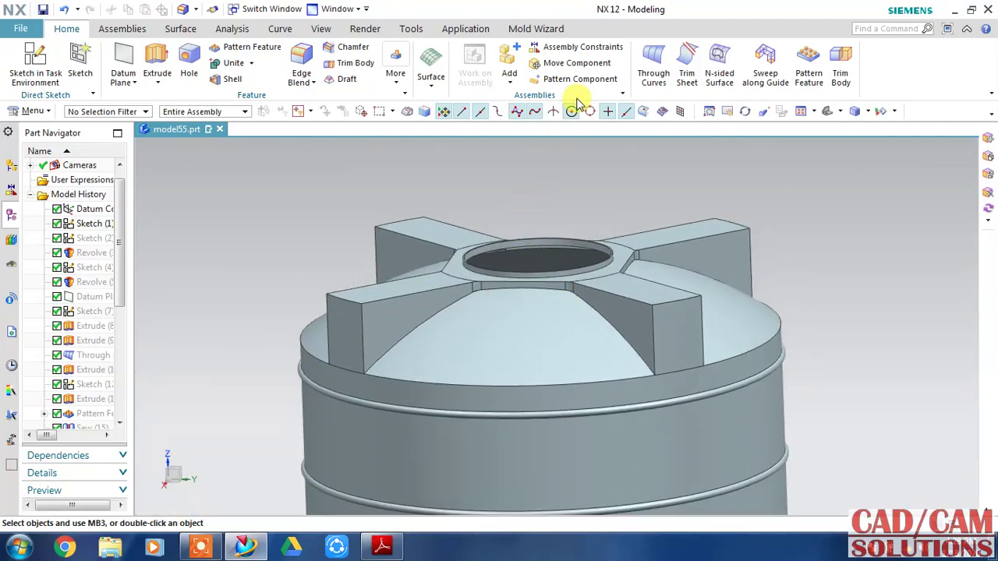
Step: Start an edge blend on the four ribs' top edges with a 4 mm radius
click(301, 70)
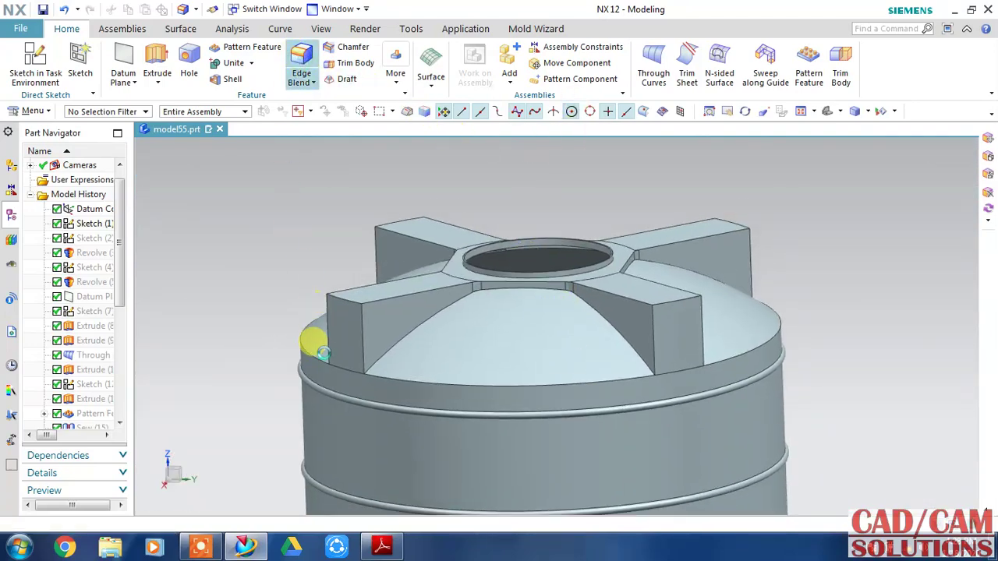
click(347, 306)
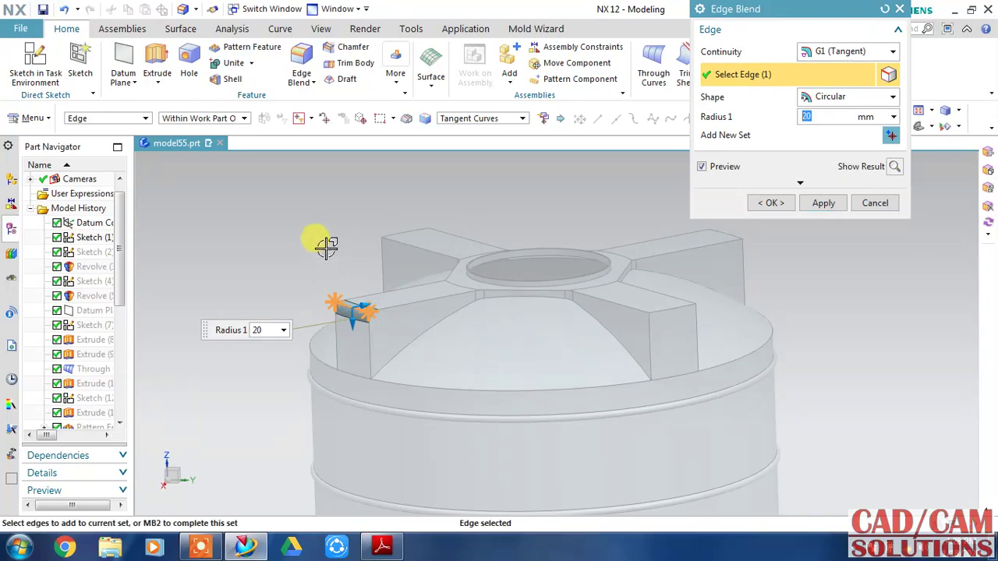
click(401, 225)
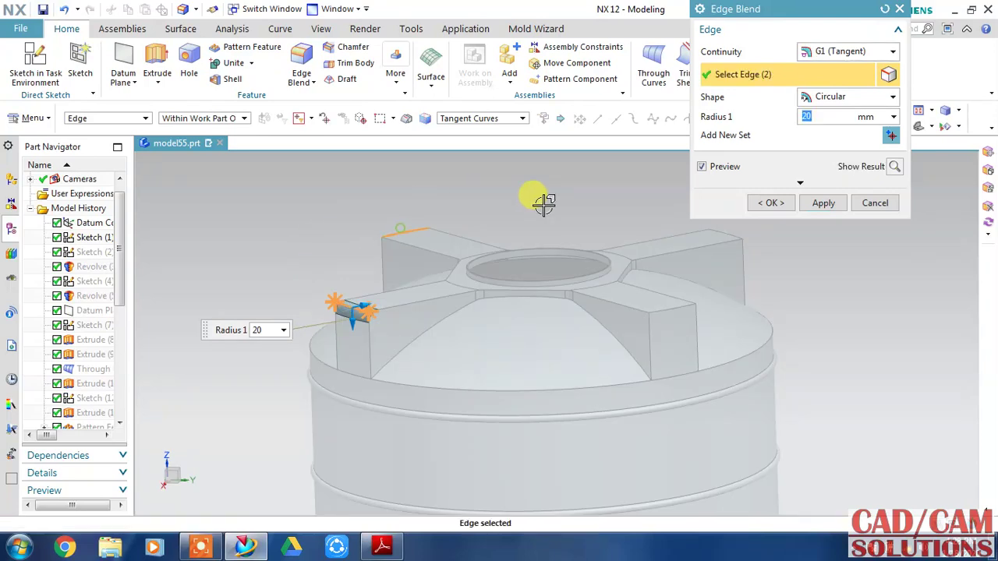
click(730, 228)
click(674, 309)
text(4)
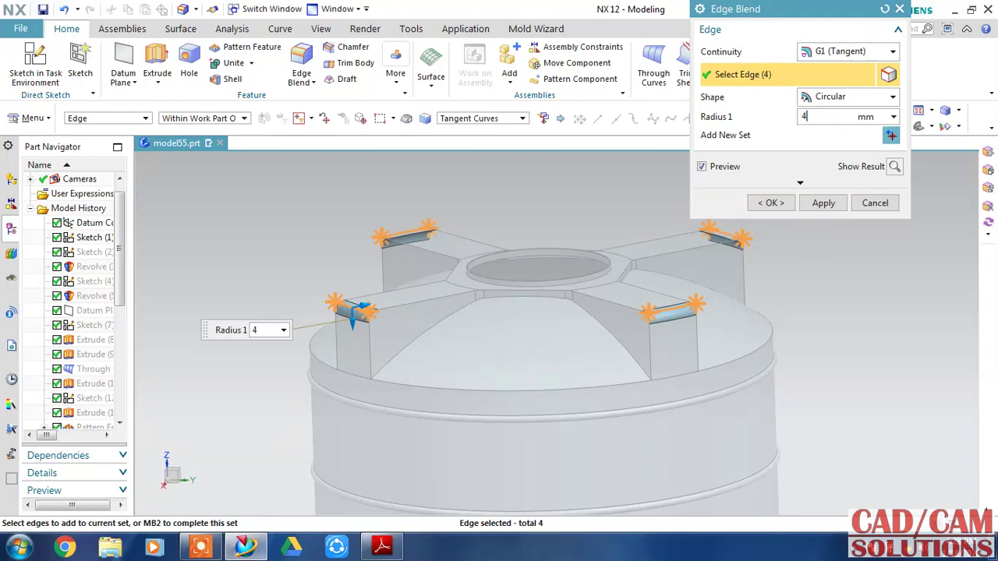
double_click(805, 116)
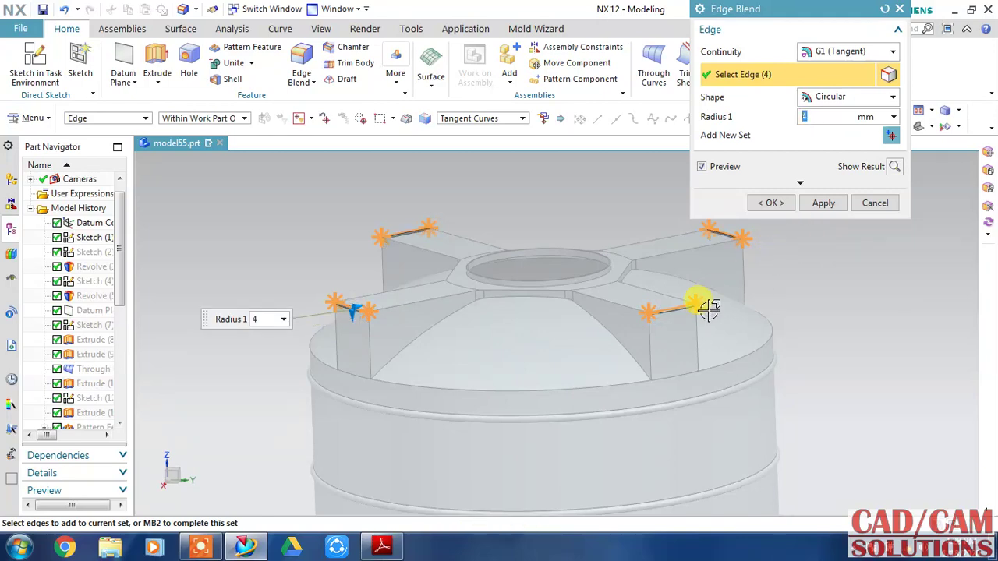
click(894, 166)
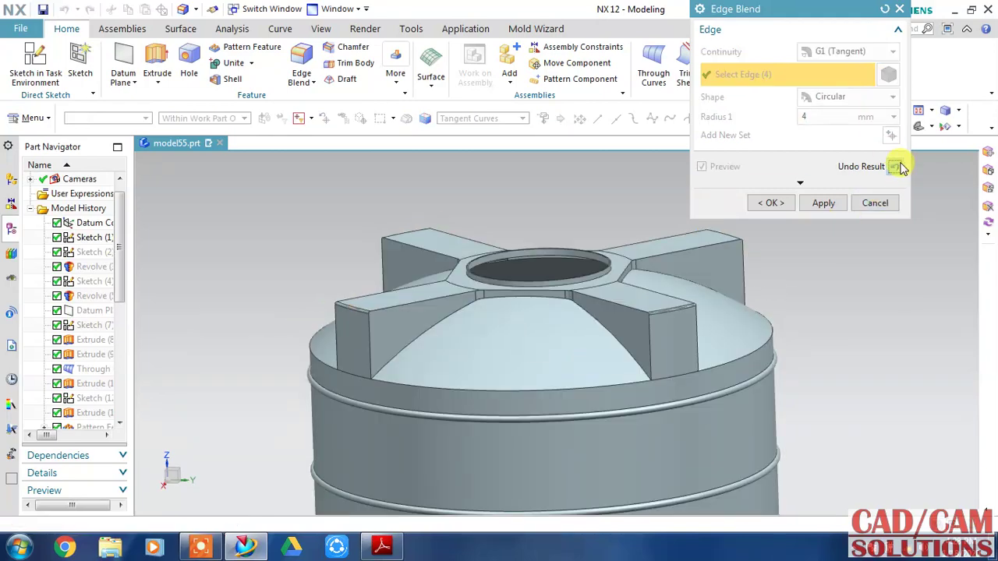
click(897, 166)
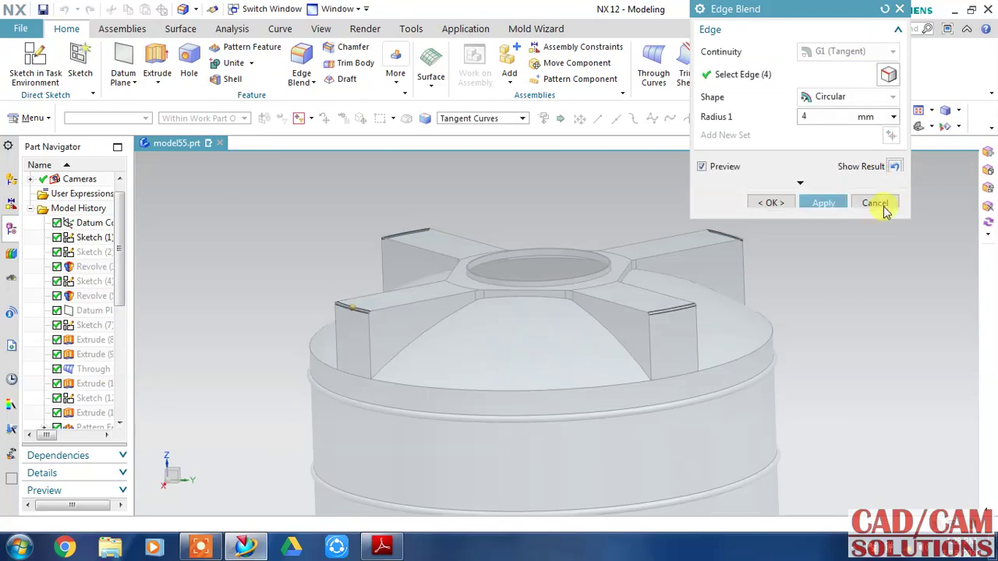
Step: Add the ribs' vertical edges and another top edge to the 4 mm blend
click(743, 266)
click(698, 337)
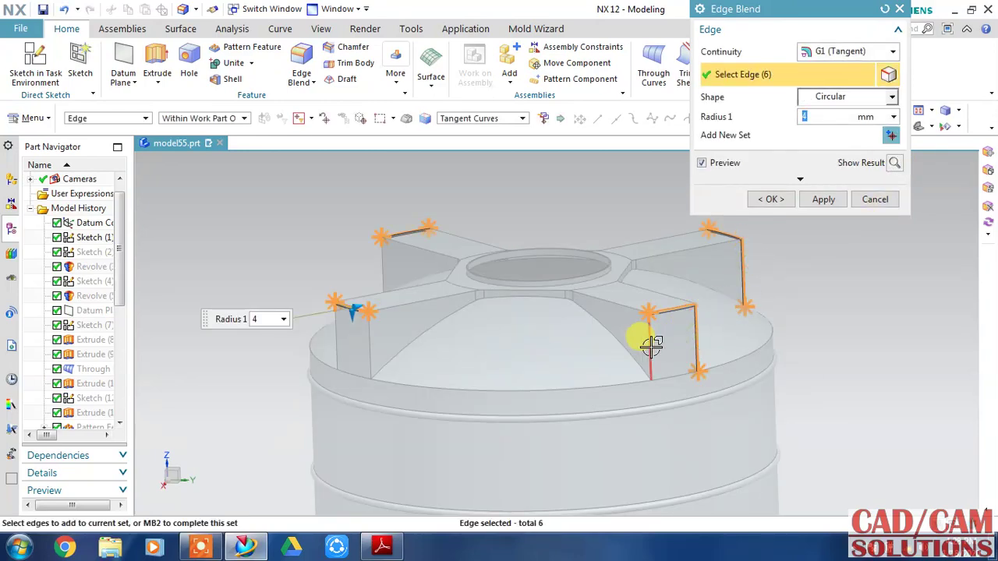
click(651, 347)
click(373, 342)
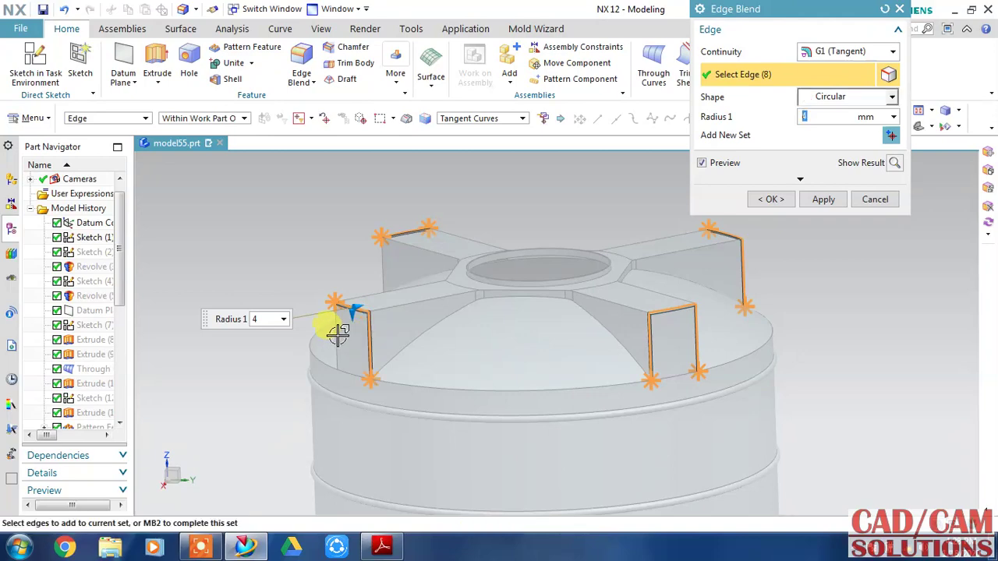
click(336, 334)
click(380, 258)
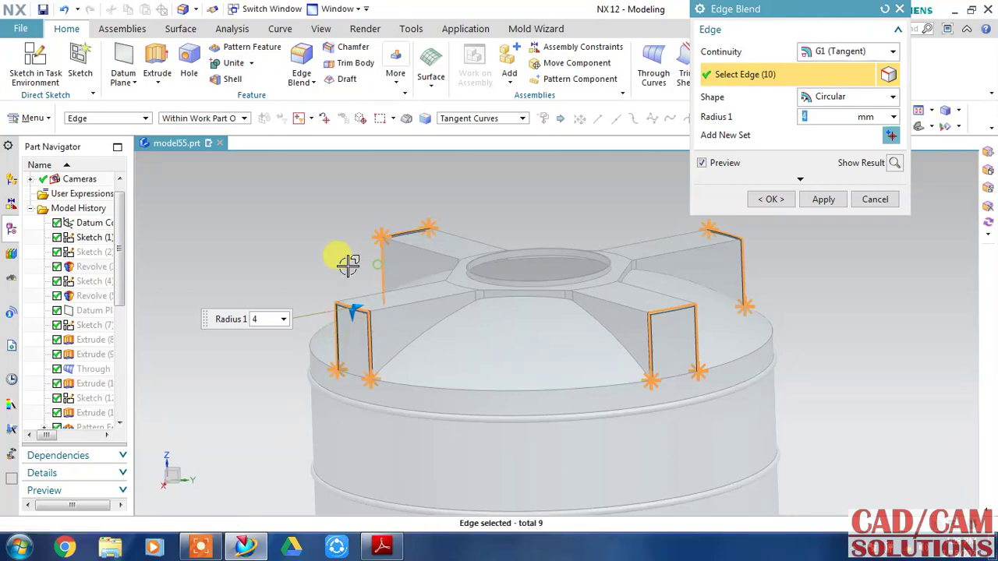
middle_drag(316, 263, 343, 294)
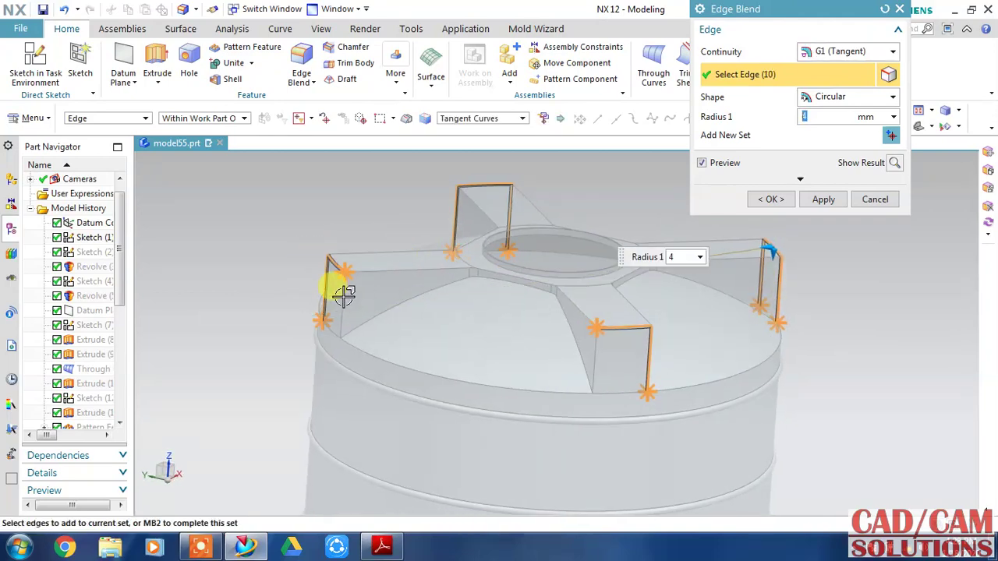
click(346, 297)
click(593, 355)
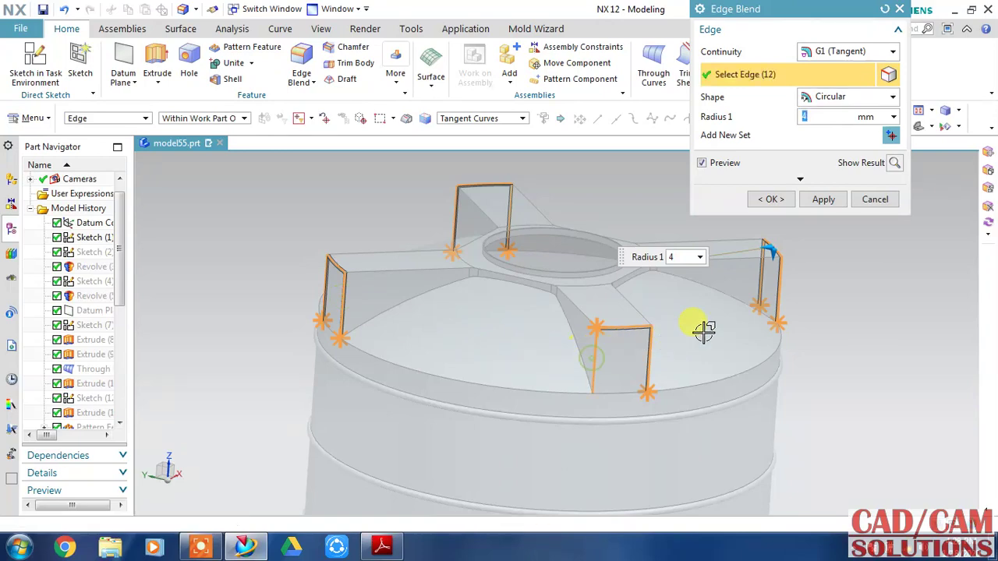
Step: Add the remaining rib top edge chains and confirm the 4 mm blend
click(894, 163)
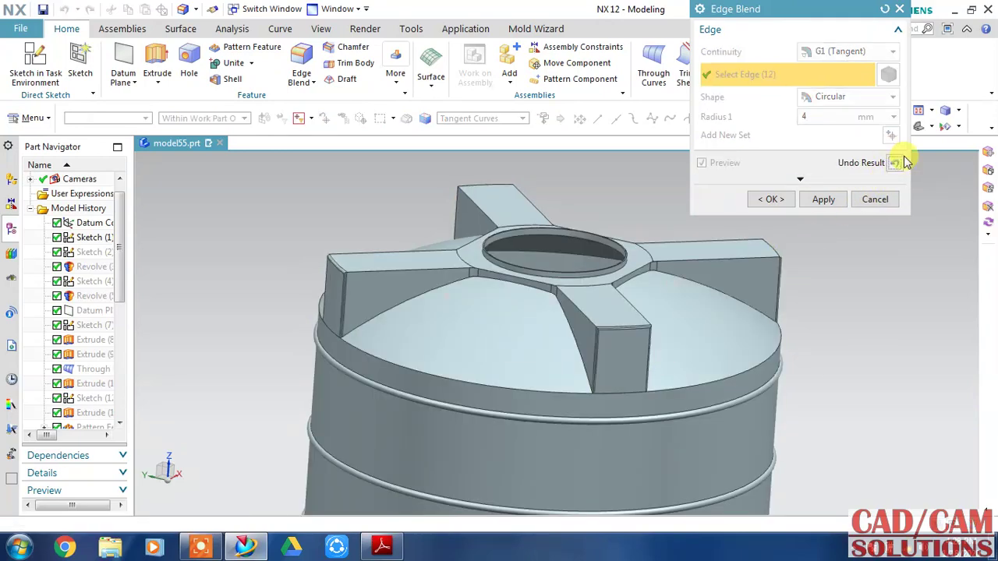
click(894, 162)
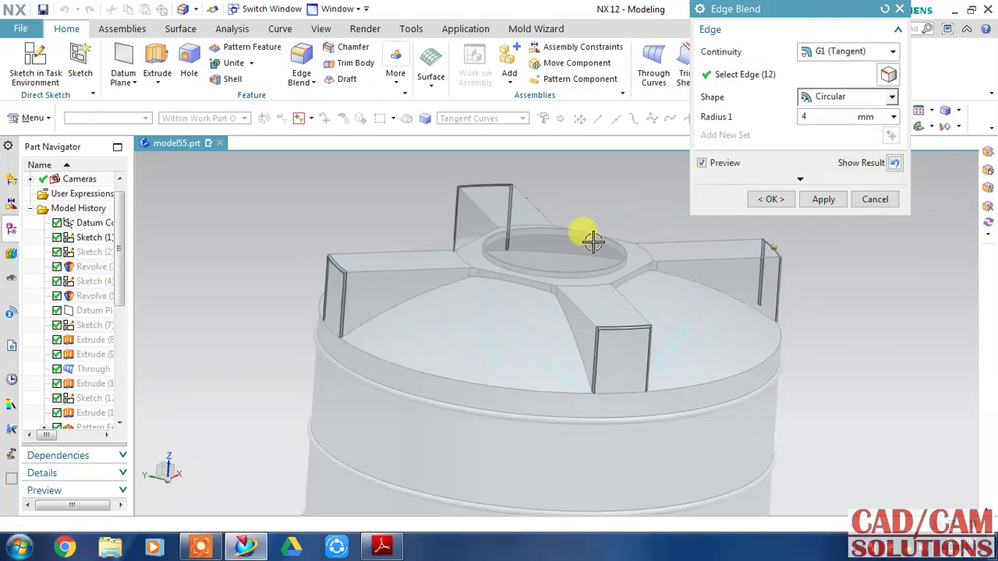
click(376, 263)
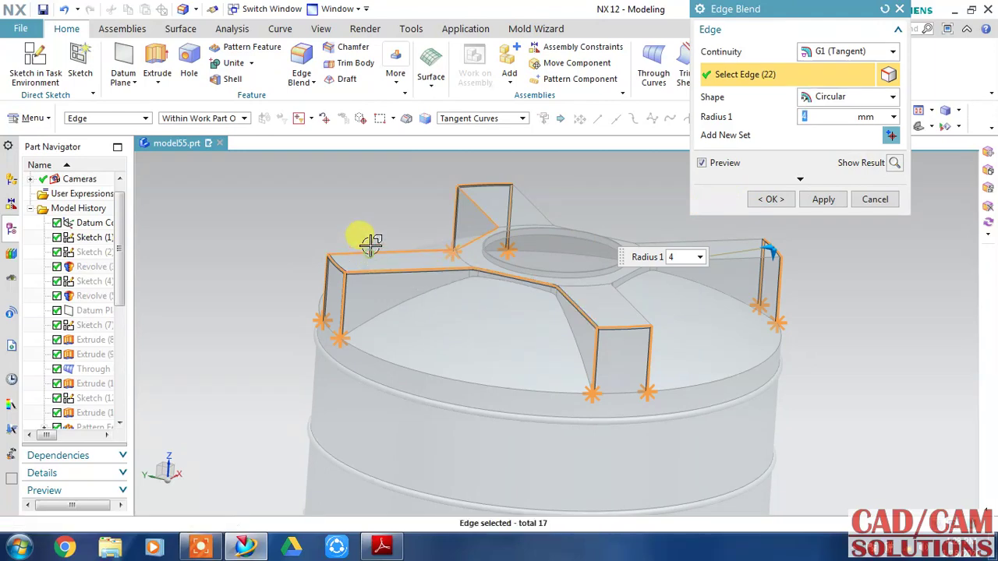
click(503, 250)
click(630, 303)
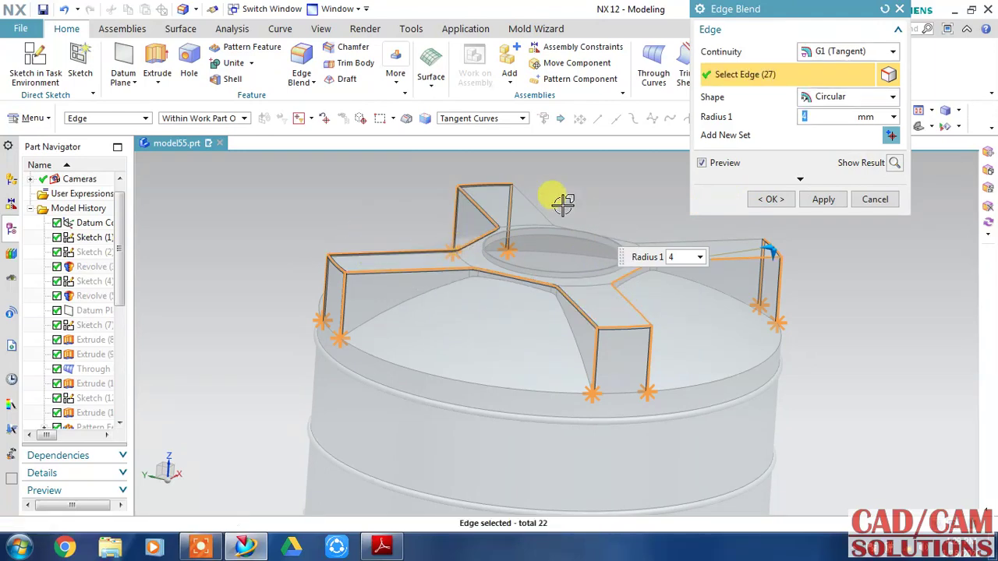
click(534, 201)
click(762, 201)
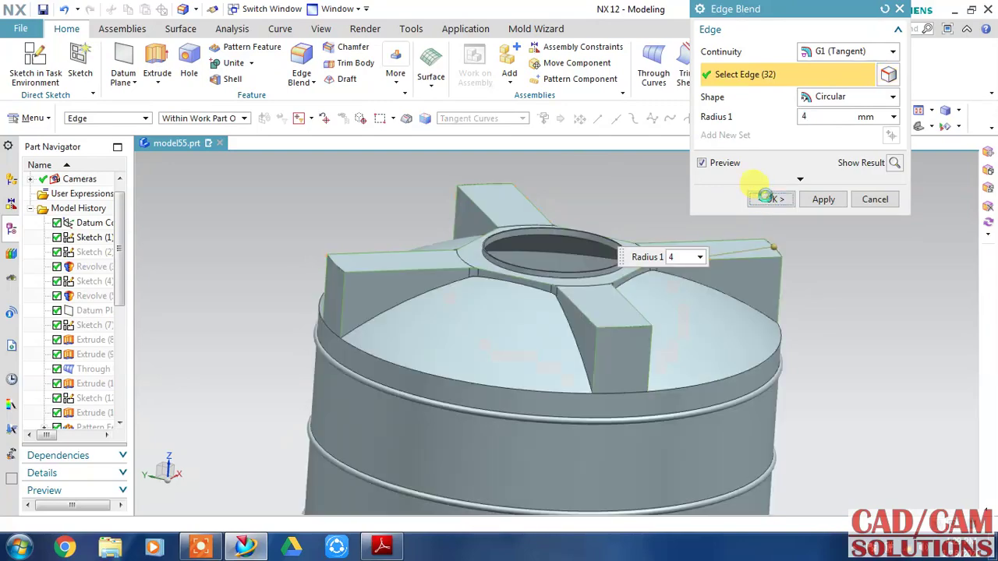
Step: Edit the rib edge blend from the Part Navigator to a 6 mm radius
middle_drag(871, 287, 820, 322)
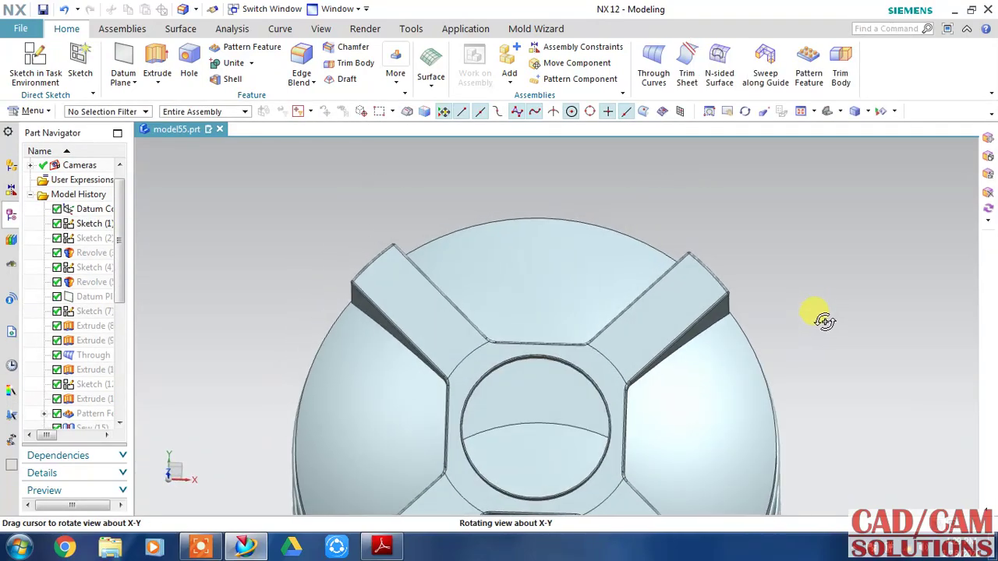
middle_drag(821, 322, 818, 284)
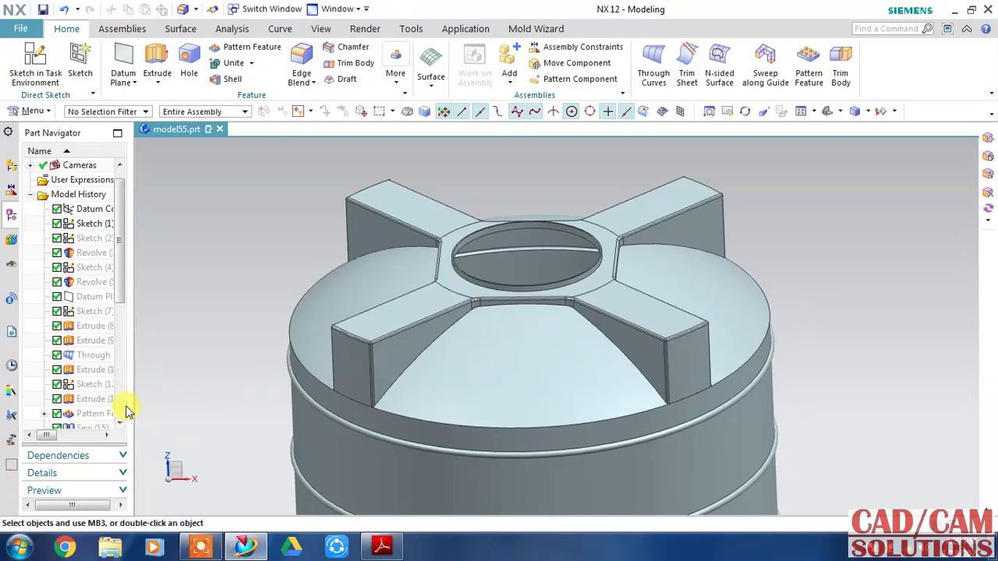
drag(119, 294, 123, 427)
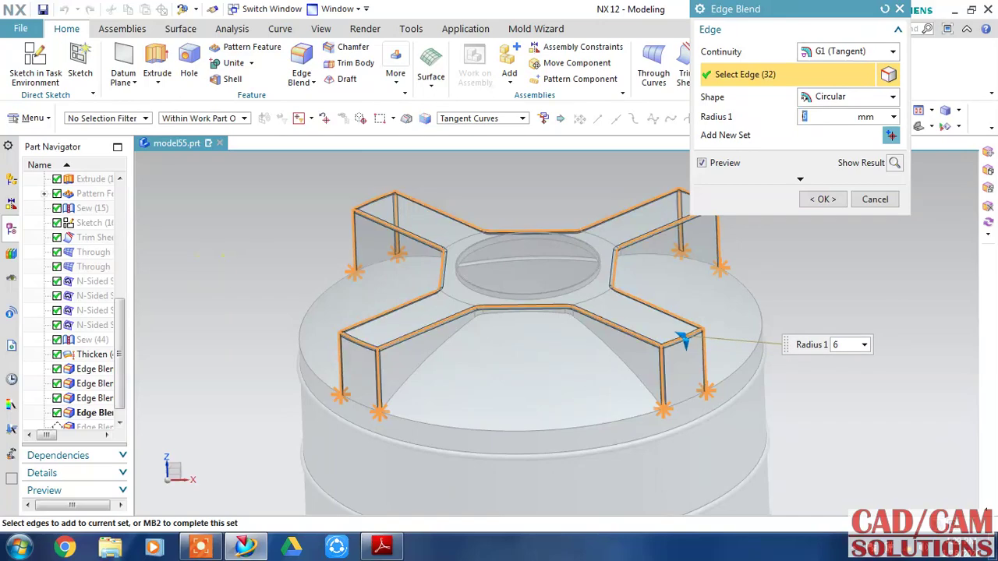
click(825, 200)
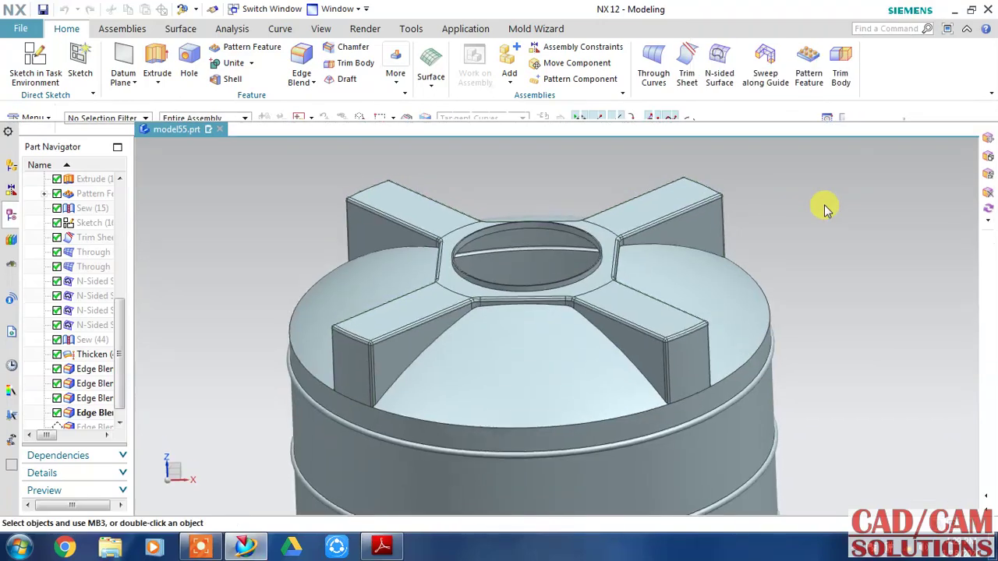
Step: Zoom out and orbit the tank to show its underside
scroll(821, 211, down, 2)
scroll(814, 223, down, 2)
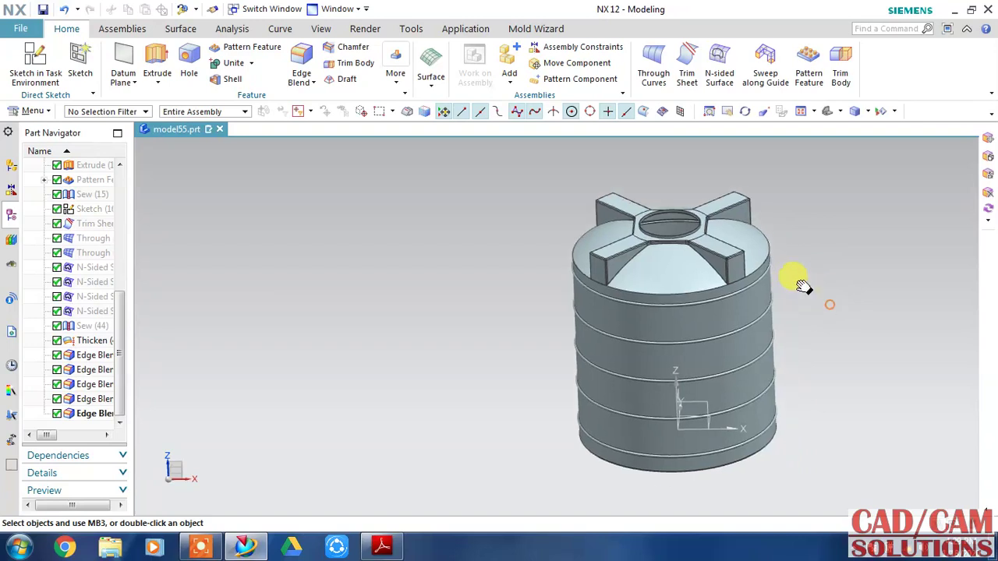
scroll(796, 281, up, 1)
middle_drag(783, 322, 773, 268)
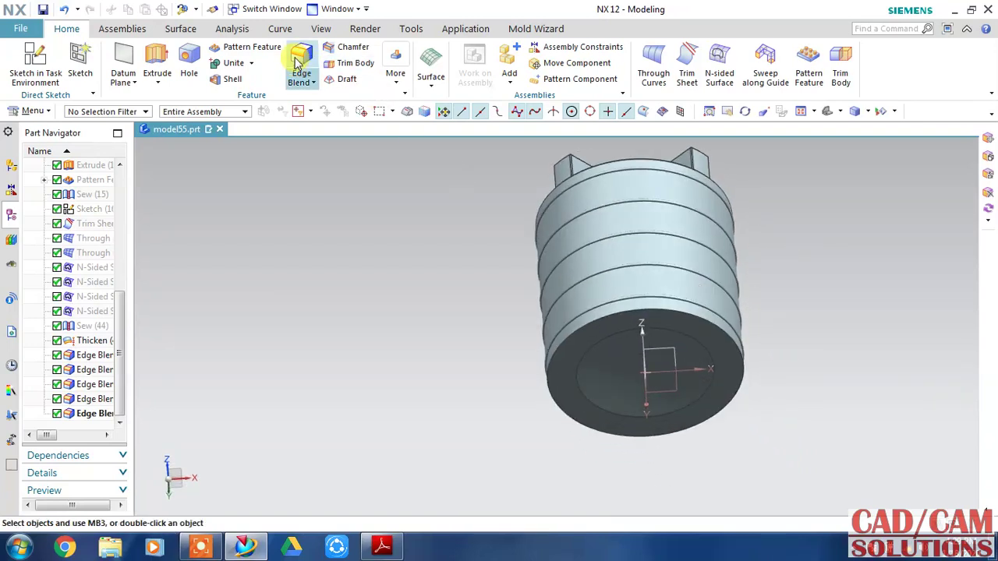
Step: Round the tank's bottom circular edge with a 20 mm edge blend
click(556, 331)
text(20)
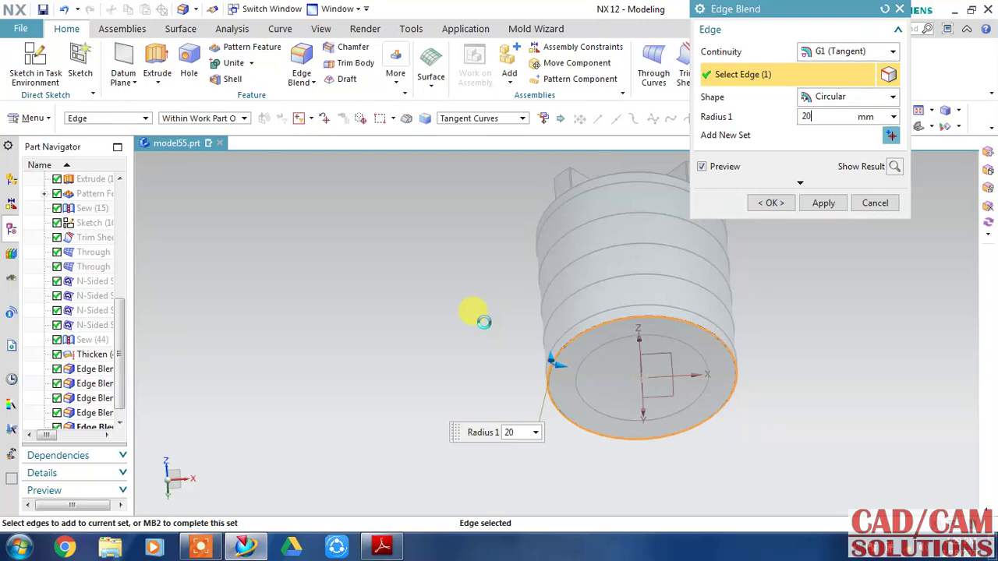
key(Return)
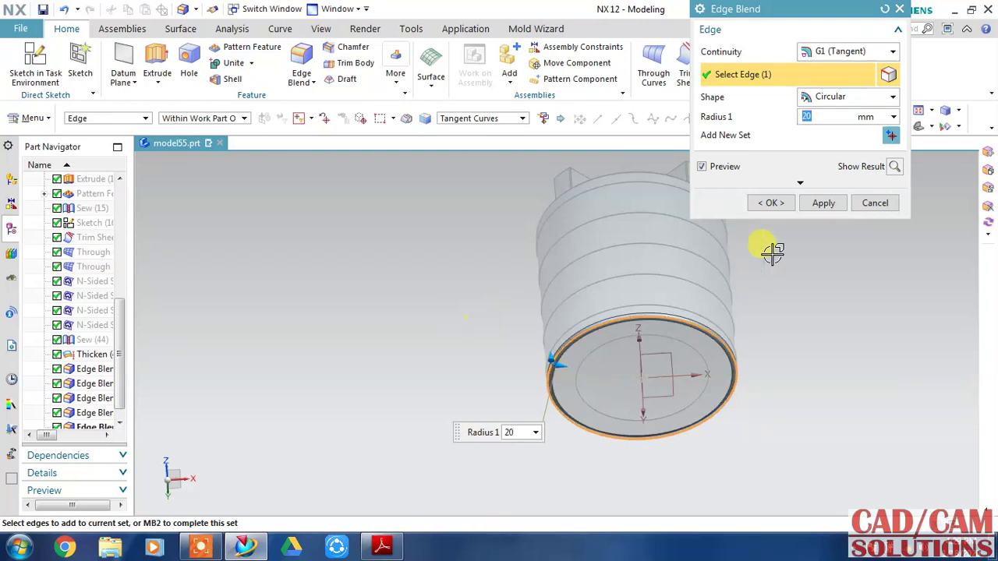
click(776, 204)
middle_drag(780, 216, 774, 271)
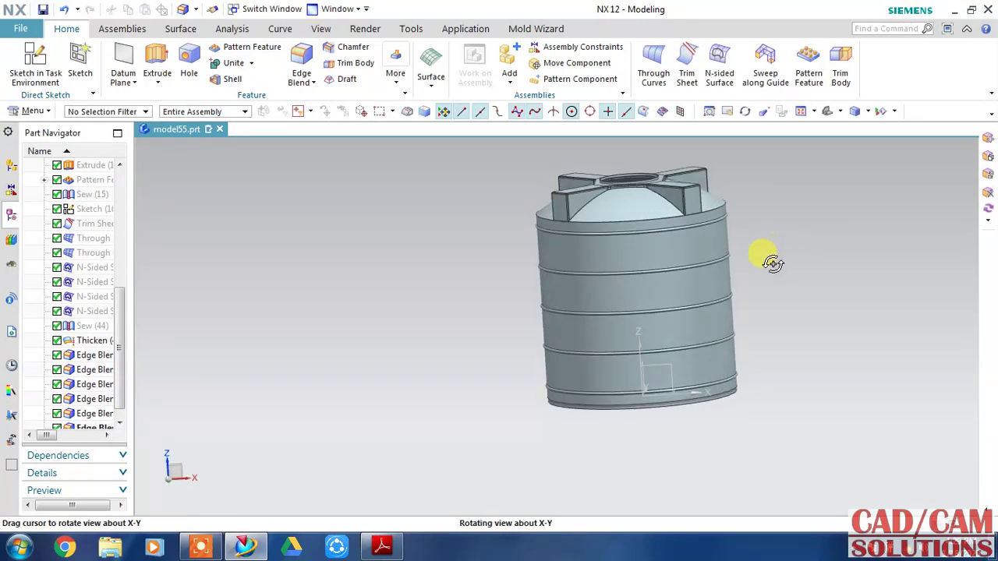
Step: Hide the Datum Coordinate System via the Part Navigator
scroll(766, 351, up, 2)
scroll(769, 335, up, 1)
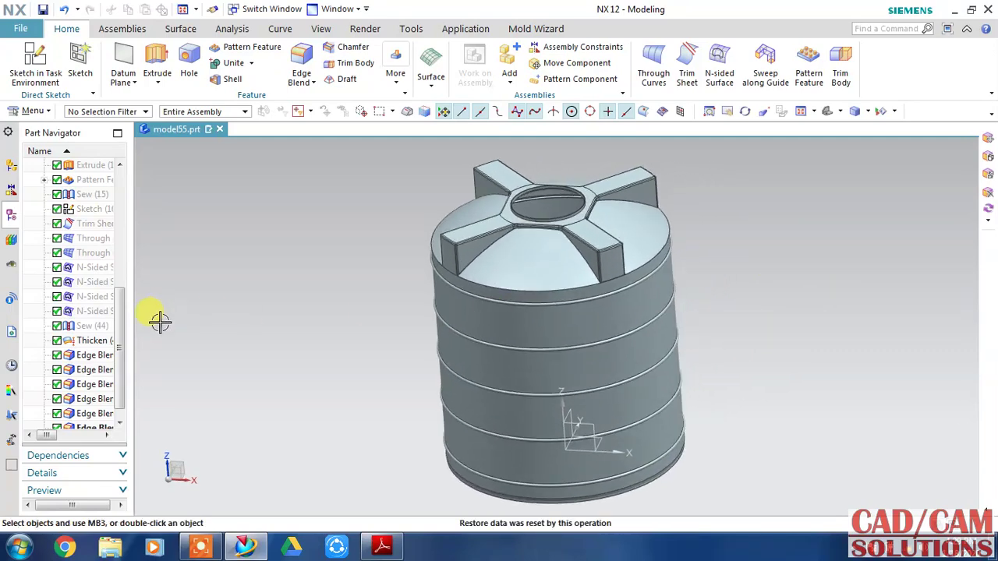
mouse_move(117, 312)
mouse_down()
mouse_move(133, 216)
mouse_move(62, 216)
mouse_up()
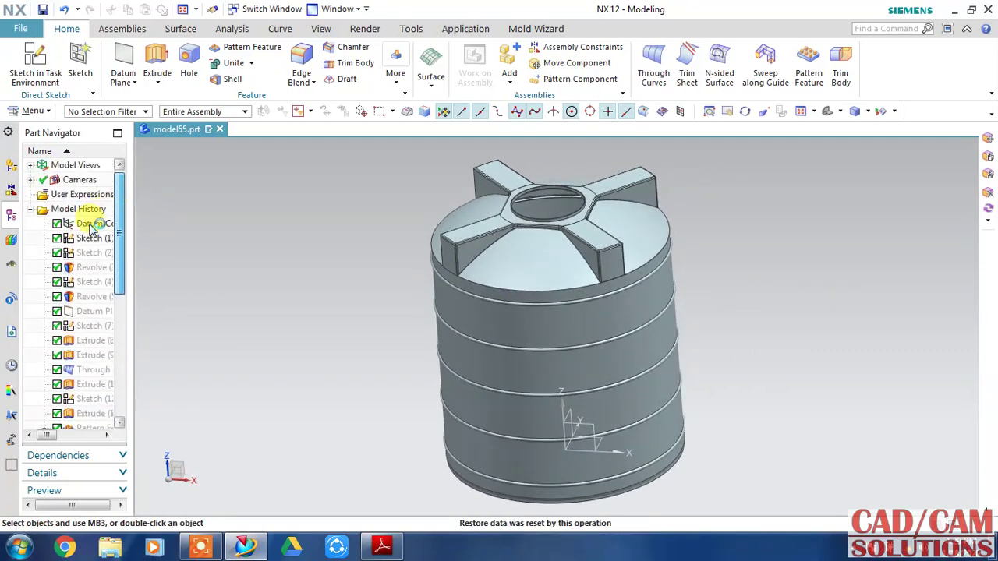
click(92, 225)
right_click(92, 225)
click(248, 188)
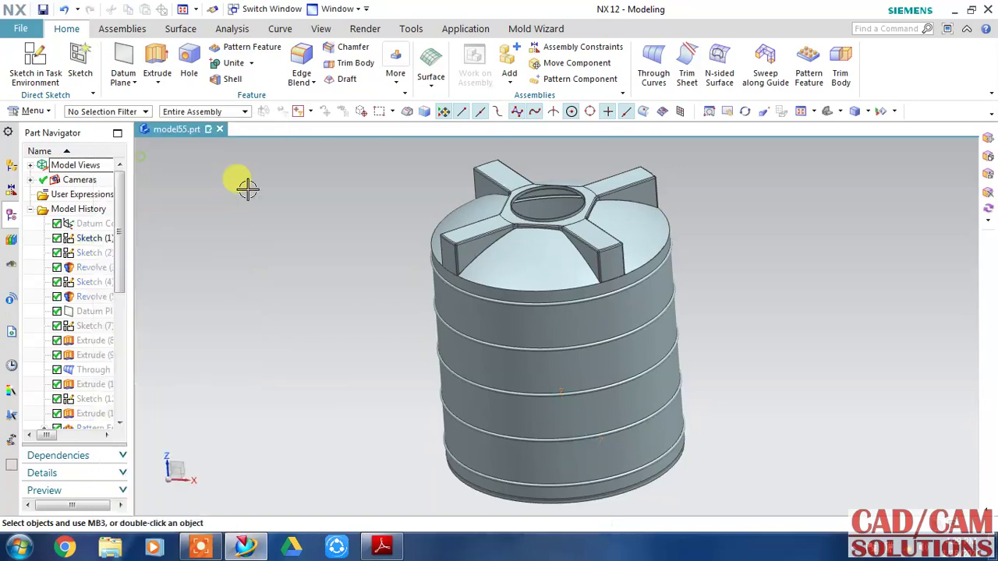
Step: Turn on True Shading from the View tab and orbit the tank
click(321, 28)
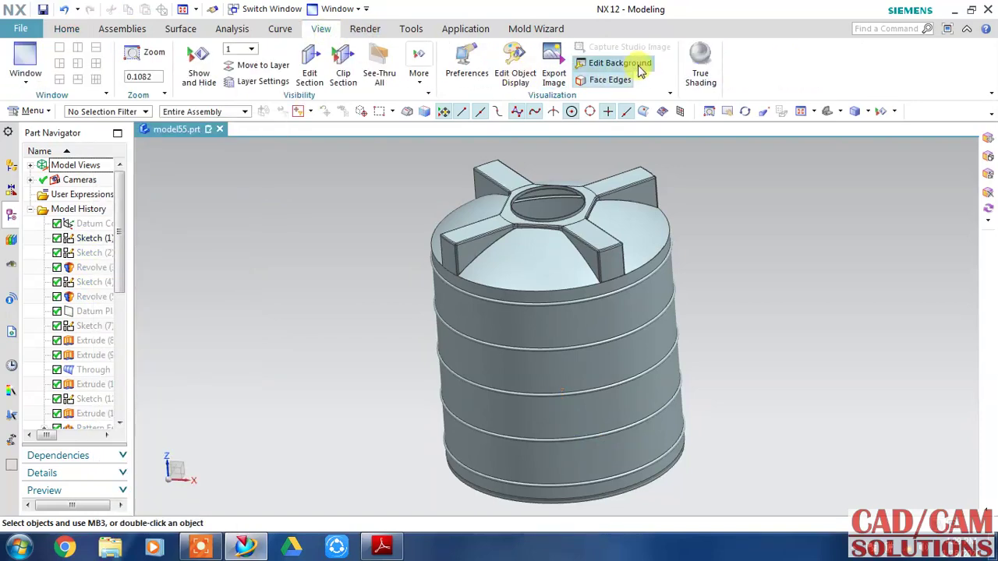
click(701, 66)
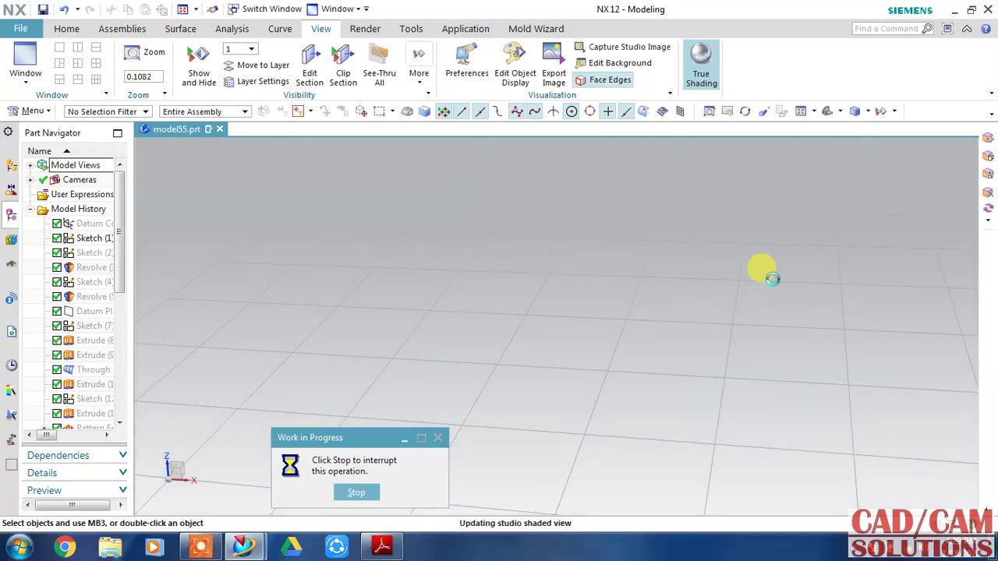
mouse_move(753, 265)
middle_down()
mouse_move(760, 243)
mouse_move(749, 236)
middle_up()
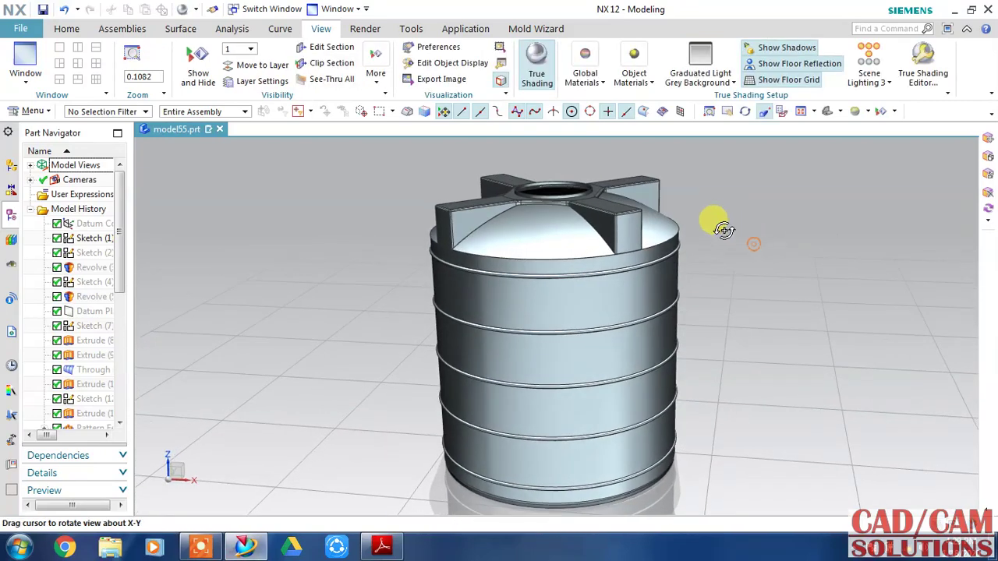
Step: Apply the black glossy global material to the tank
click(592, 82)
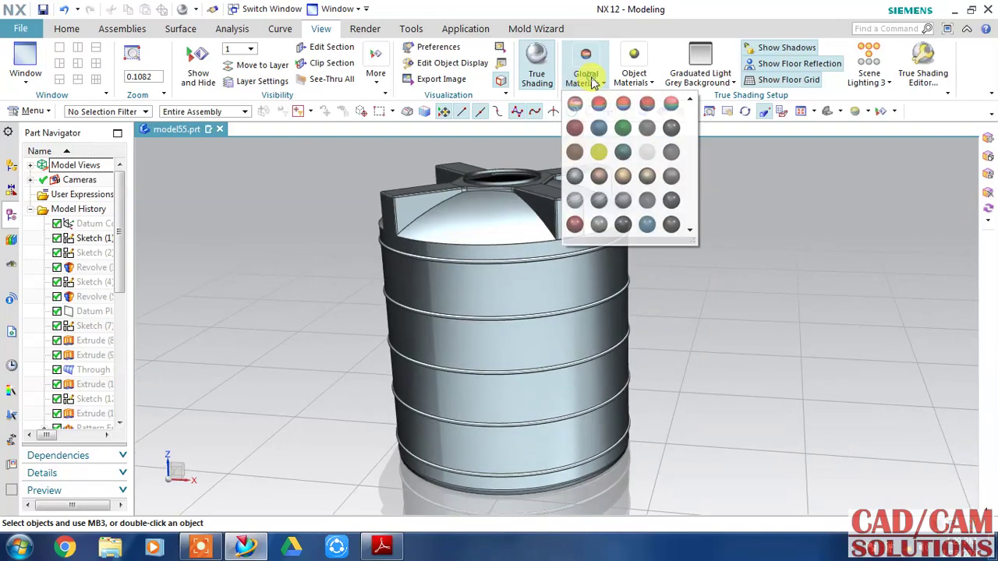
click(670, 129)
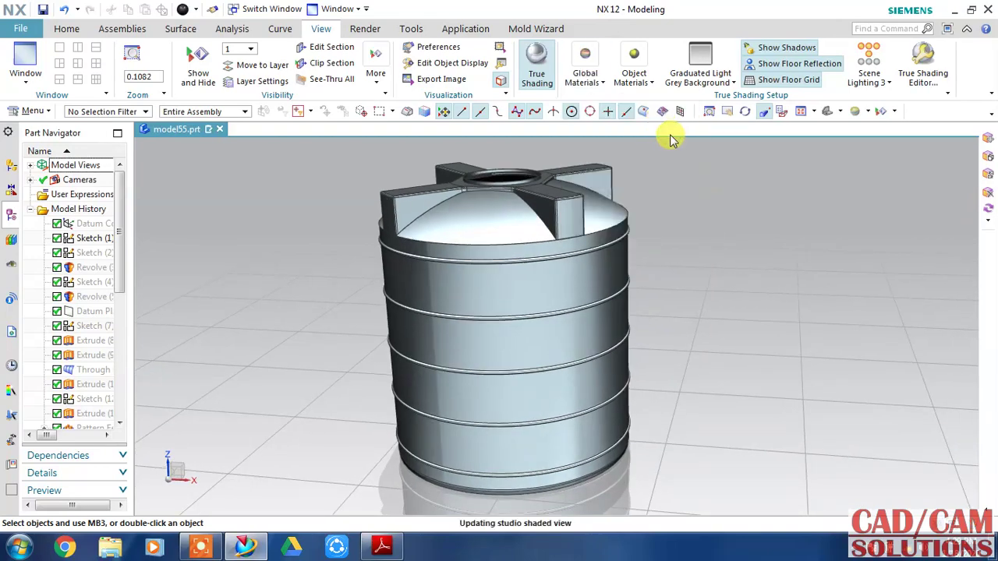
mouse_move(694, 182)
middle_down()
mouse_move(697, 196)
mouse_move(673, 207)
mouse_move(684, 183)
middle_up()
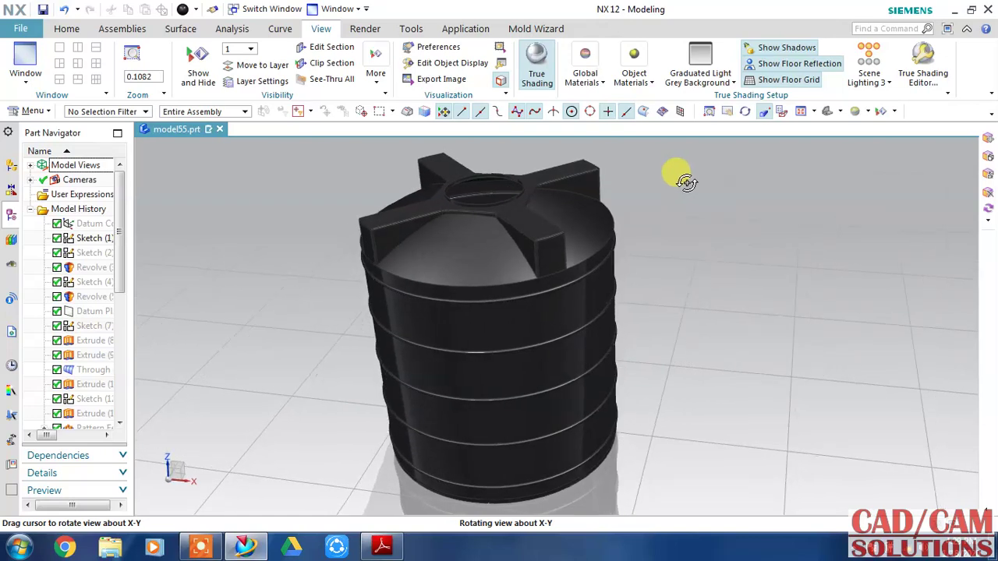